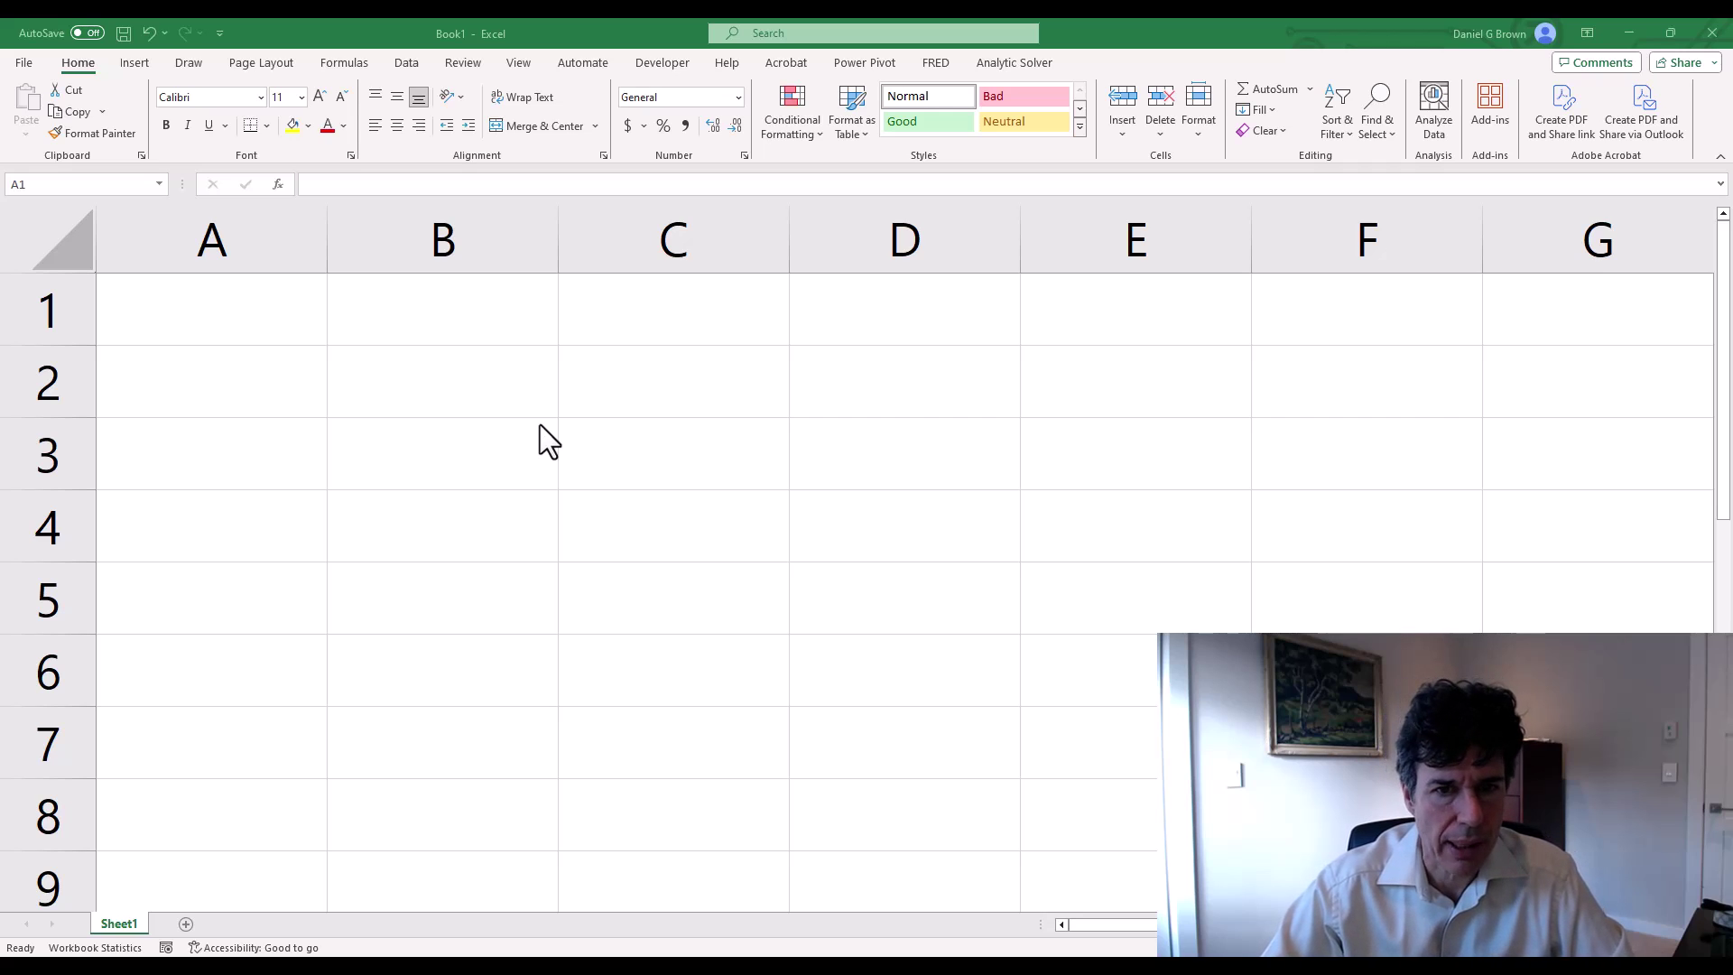
Step: Enter the labels 'rows' in A1 and 'columns' in A2
{"action": "left_click", "coordinate": [311, 314]}
{"action": "type", "text": "row"}
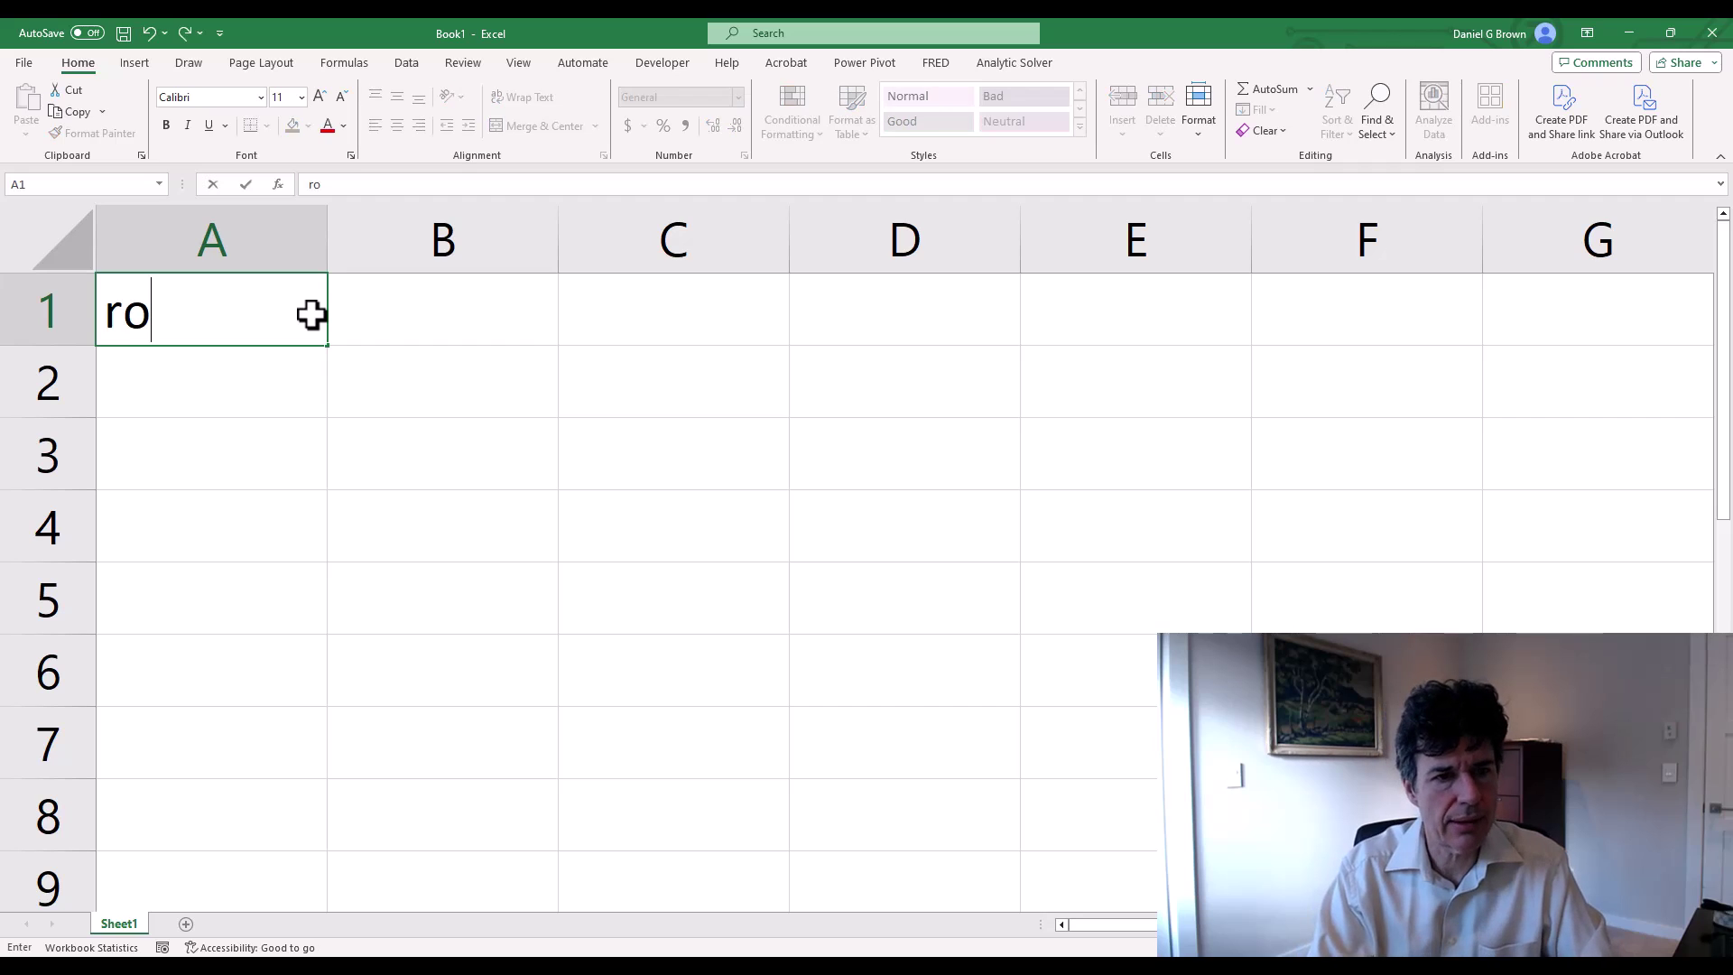
{"action": "key", "text": "Return"}
{"action": "type", "text": "c"}
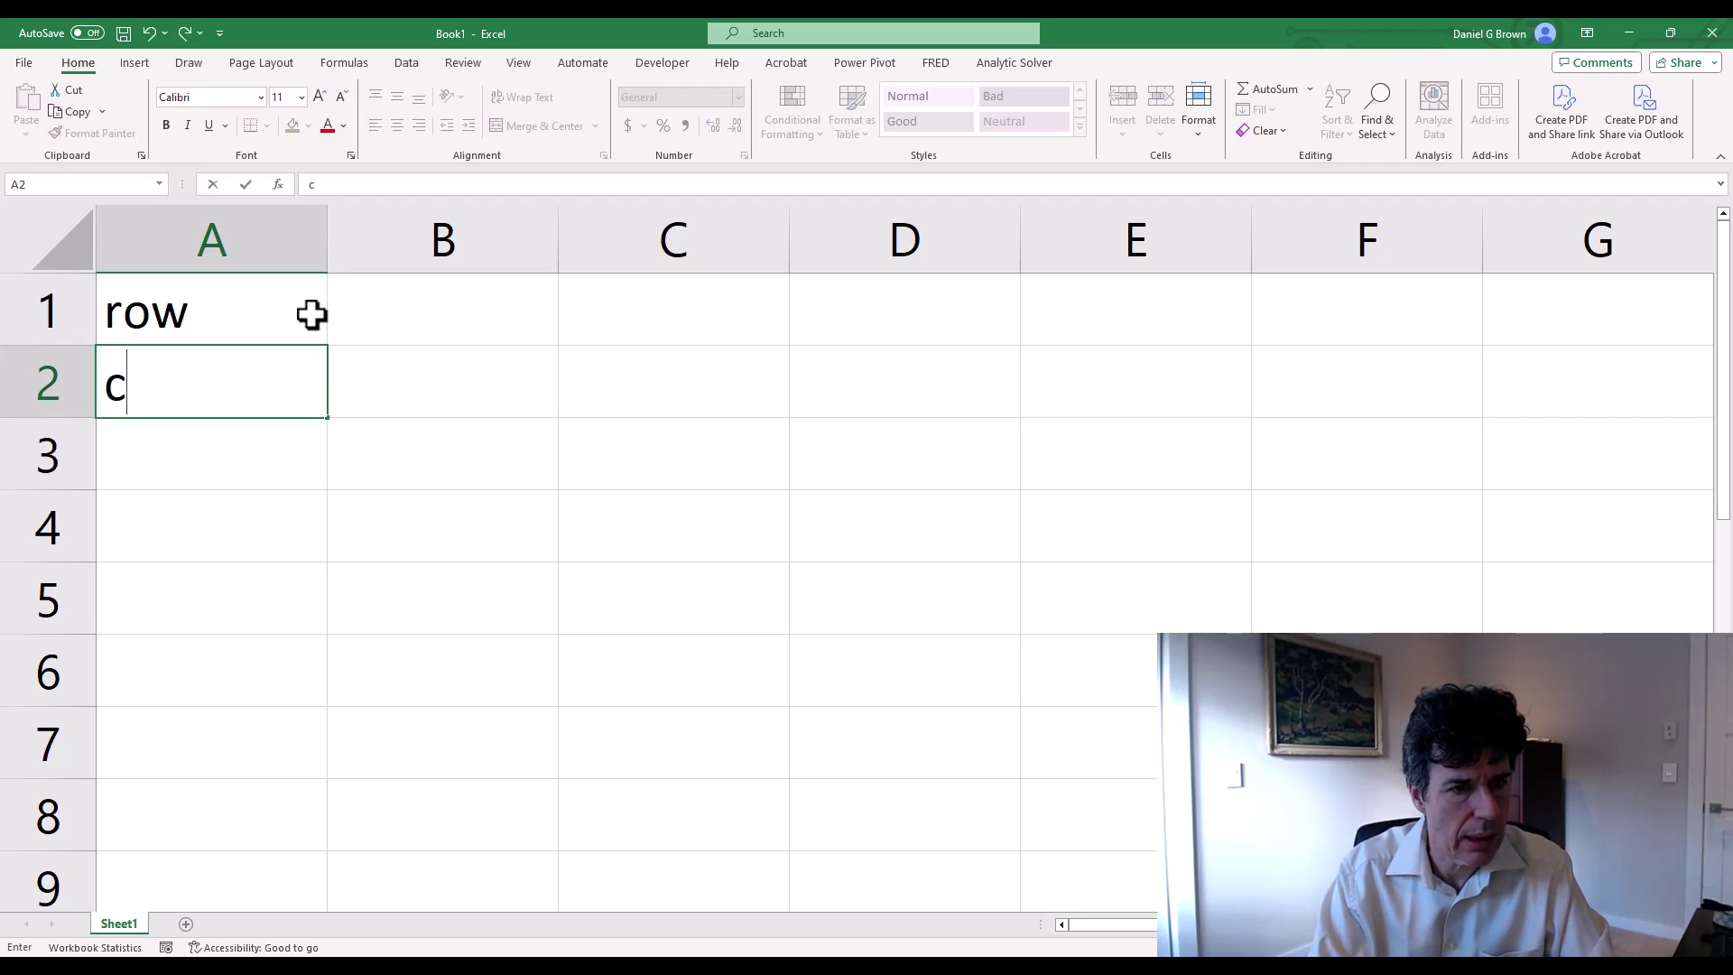
{"action": "key", "text": "Escape"}
{"action": "double_click", "coordinate": [311, 314]}
{"action": "type", "text": "s"}
{"action": "key", "text": "Return"}
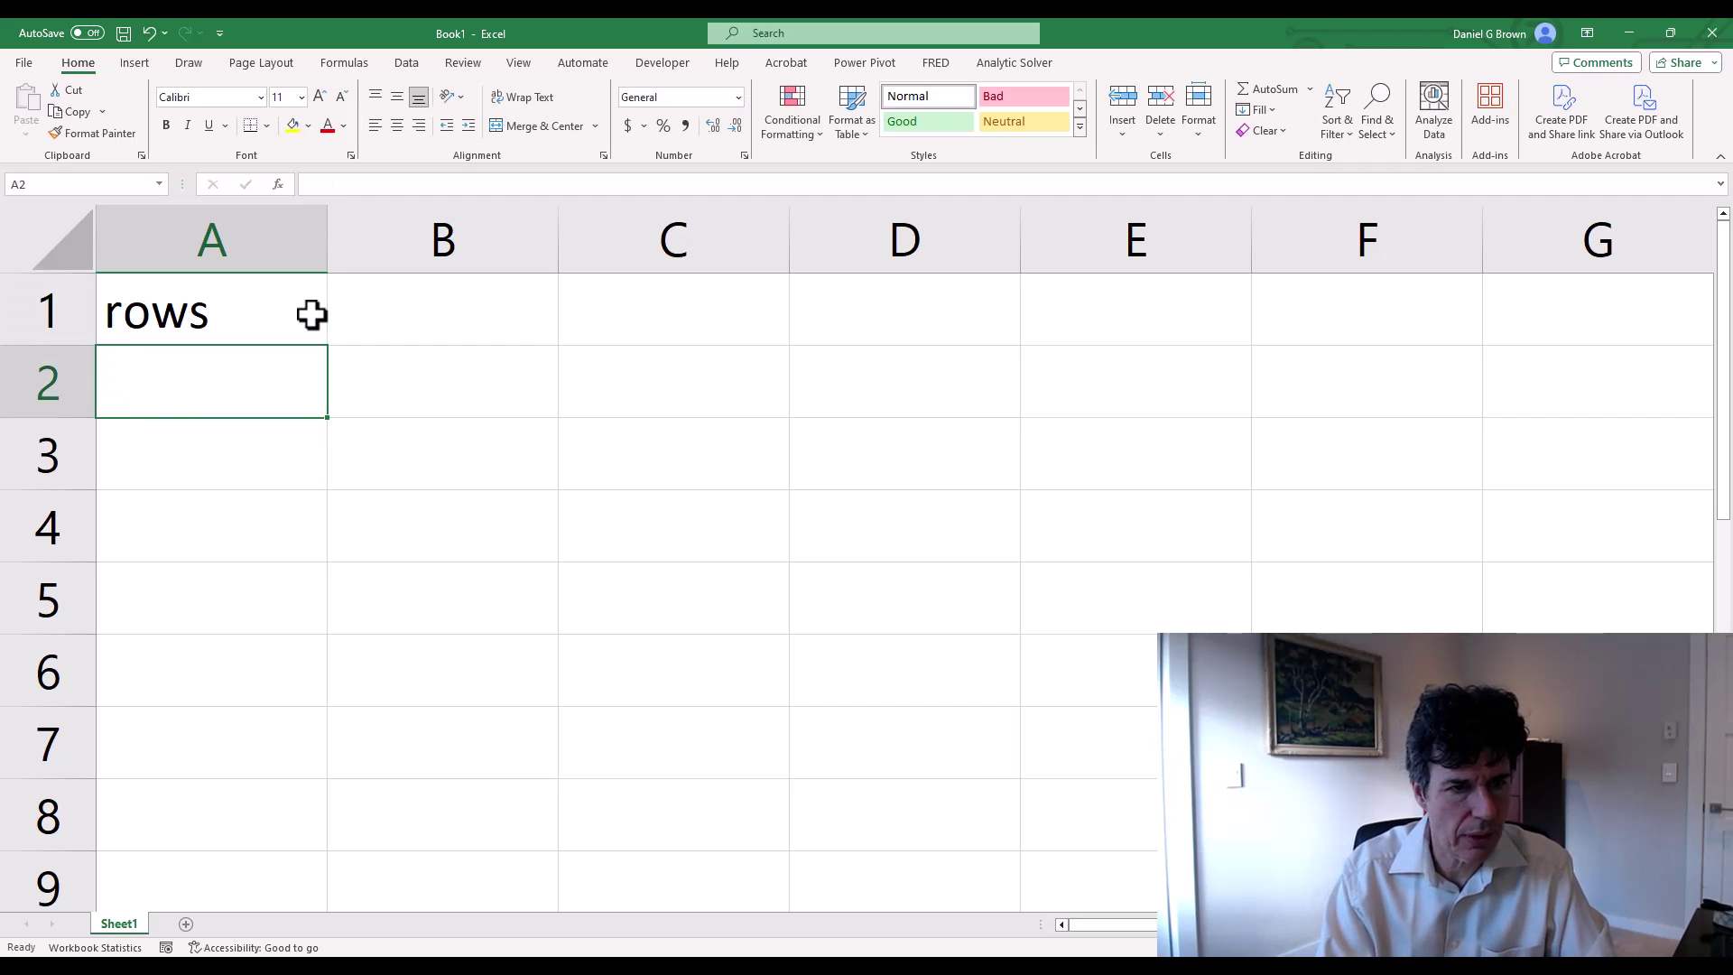
{"action": "type", "text": "columns"}
{"action": "key", "text": "Return"}
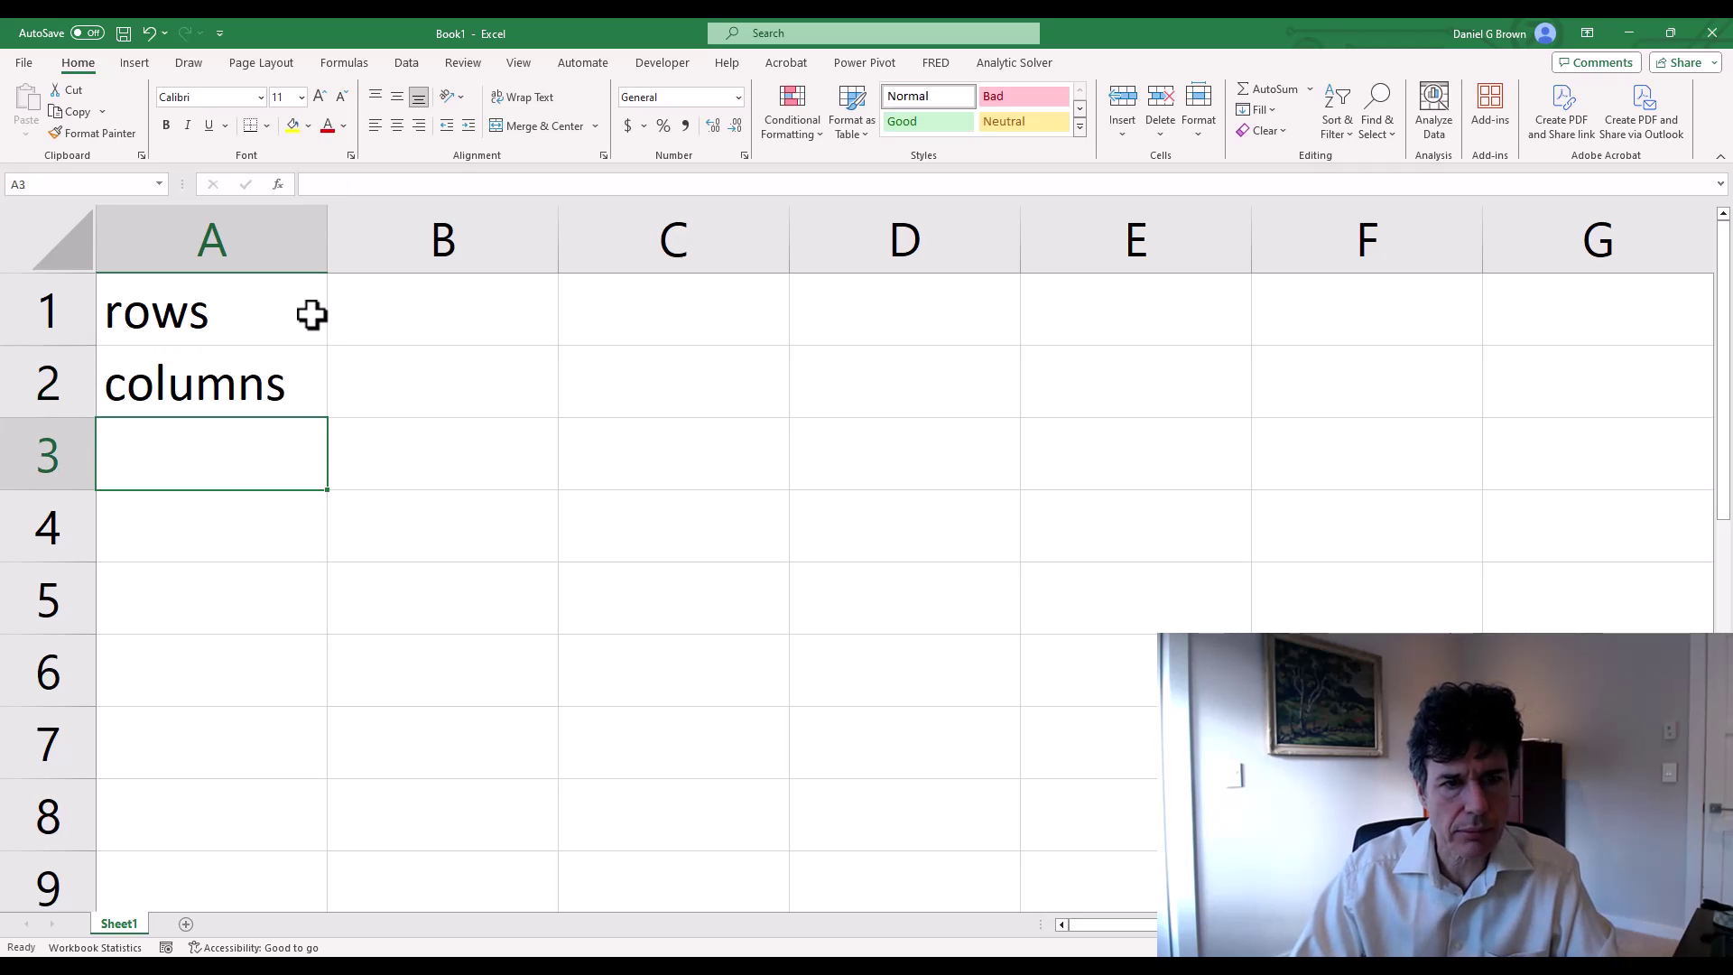
Step: Enter 5 in B1 and 5 in B2
{"action": "left_click", "coordinate": [312, 314]}
{"action": "key", "text": "Right"}
{"action": "type", "text": "5"}
{"action": "key", "text": "Return"}
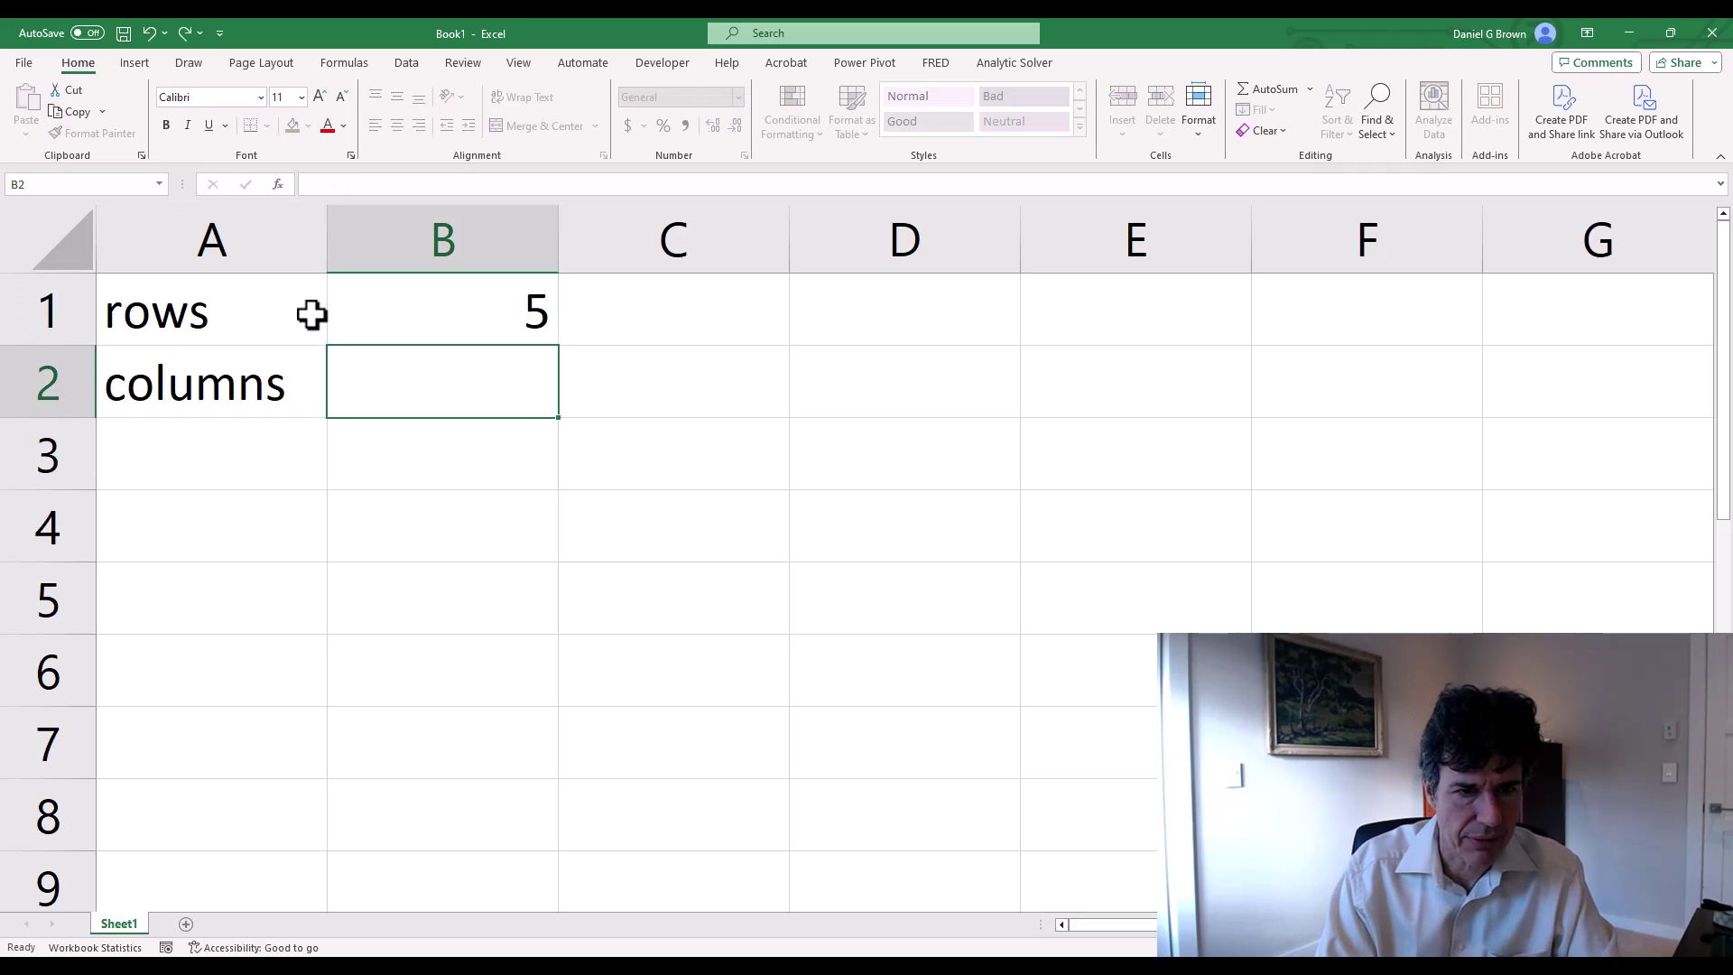
{"action": "type", "text": "5"}
{"action": "key", "text": "Return"}
Step: Give A1:A2 a Heading cell style and widen column A to fit the labels
{"action": "left_click", "coordinate": [311, 314]}
{"action": "key", "text": "shift+Down"}
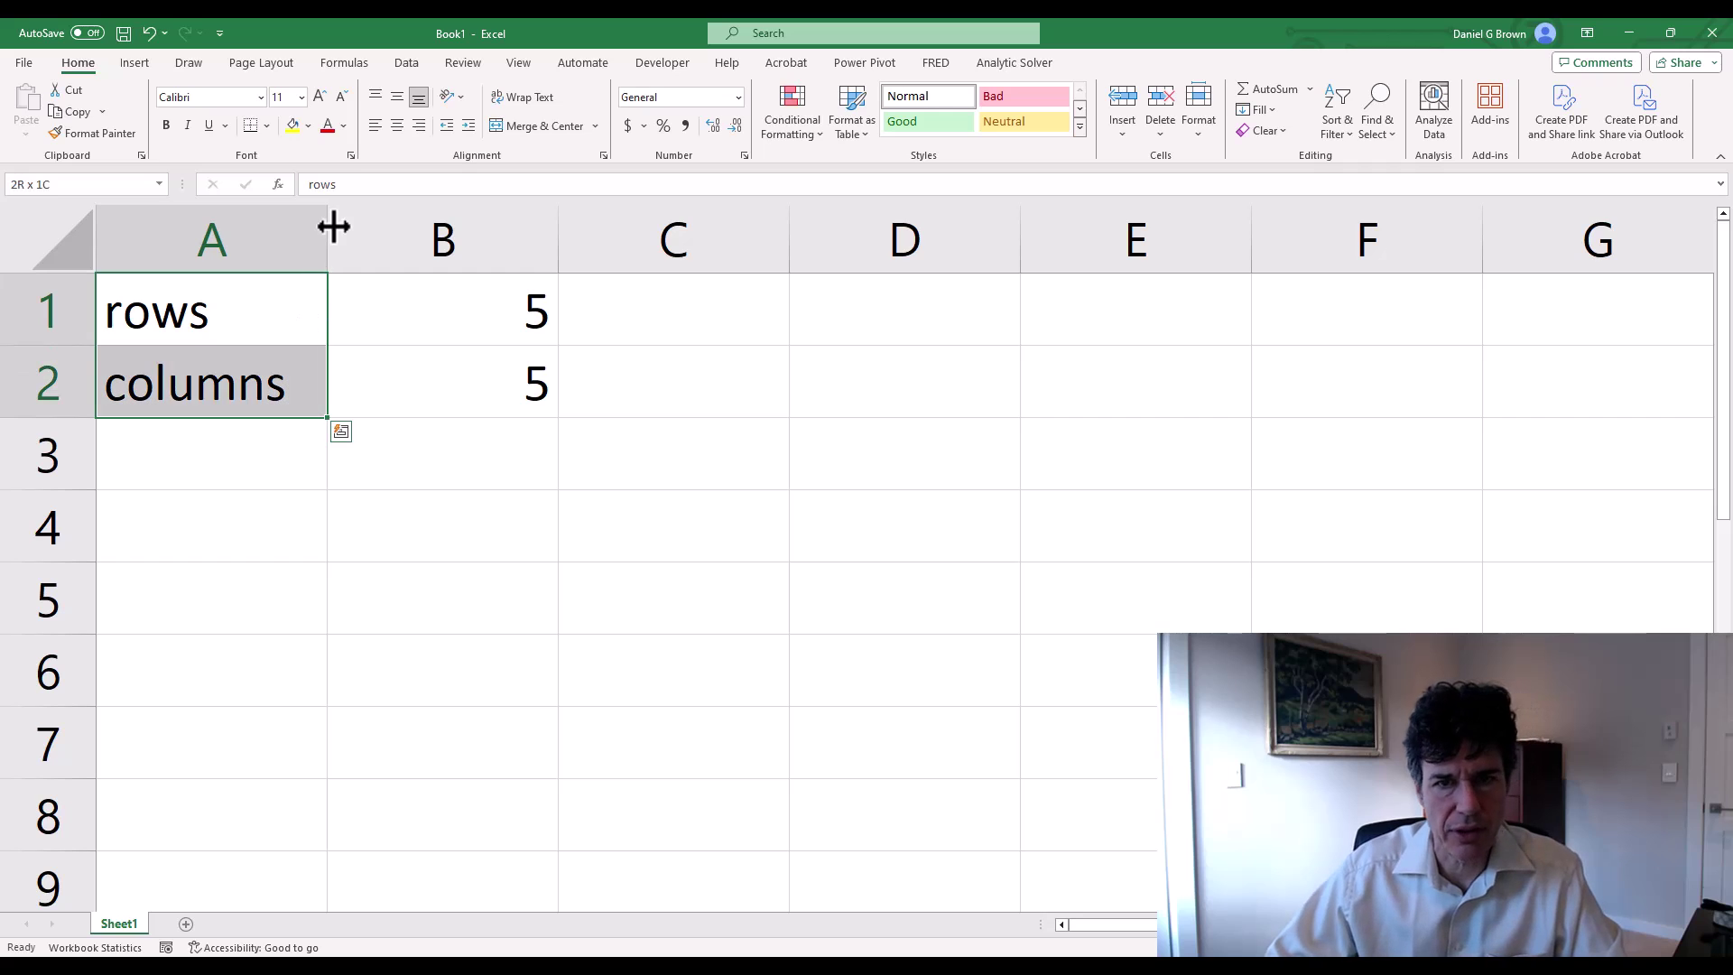
{"action": "left_click", "coordinate": [1076, 132]}
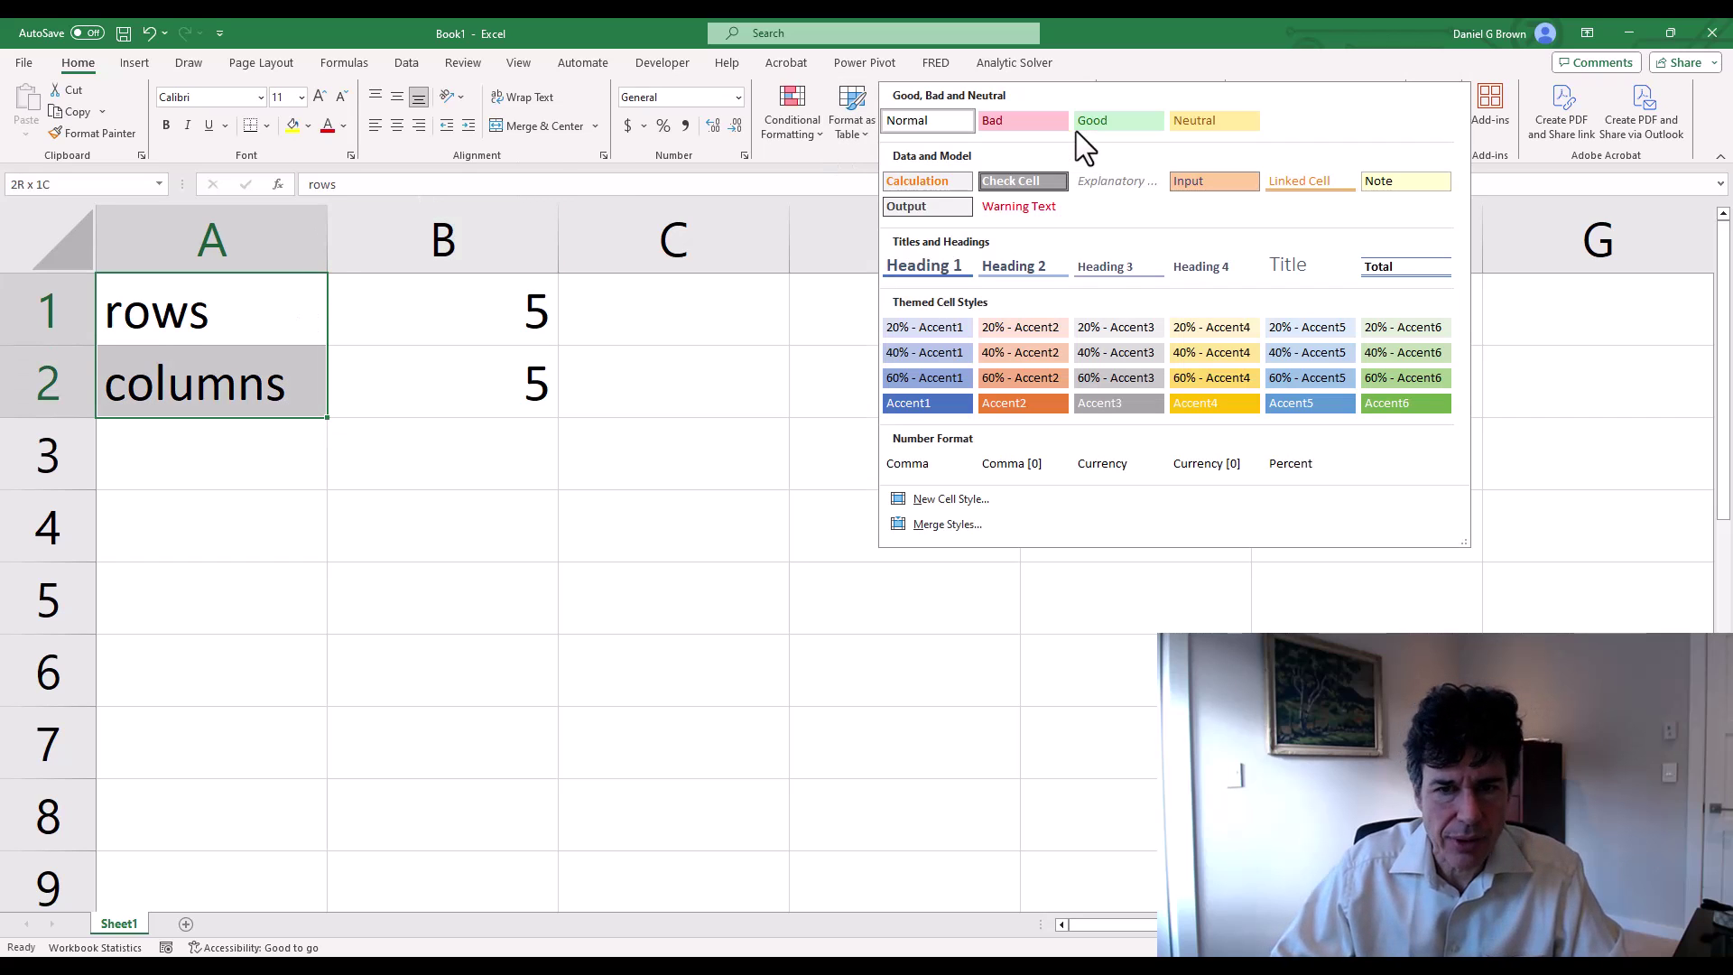
{"action": "left_click", "coordinate": [1026, 277]}
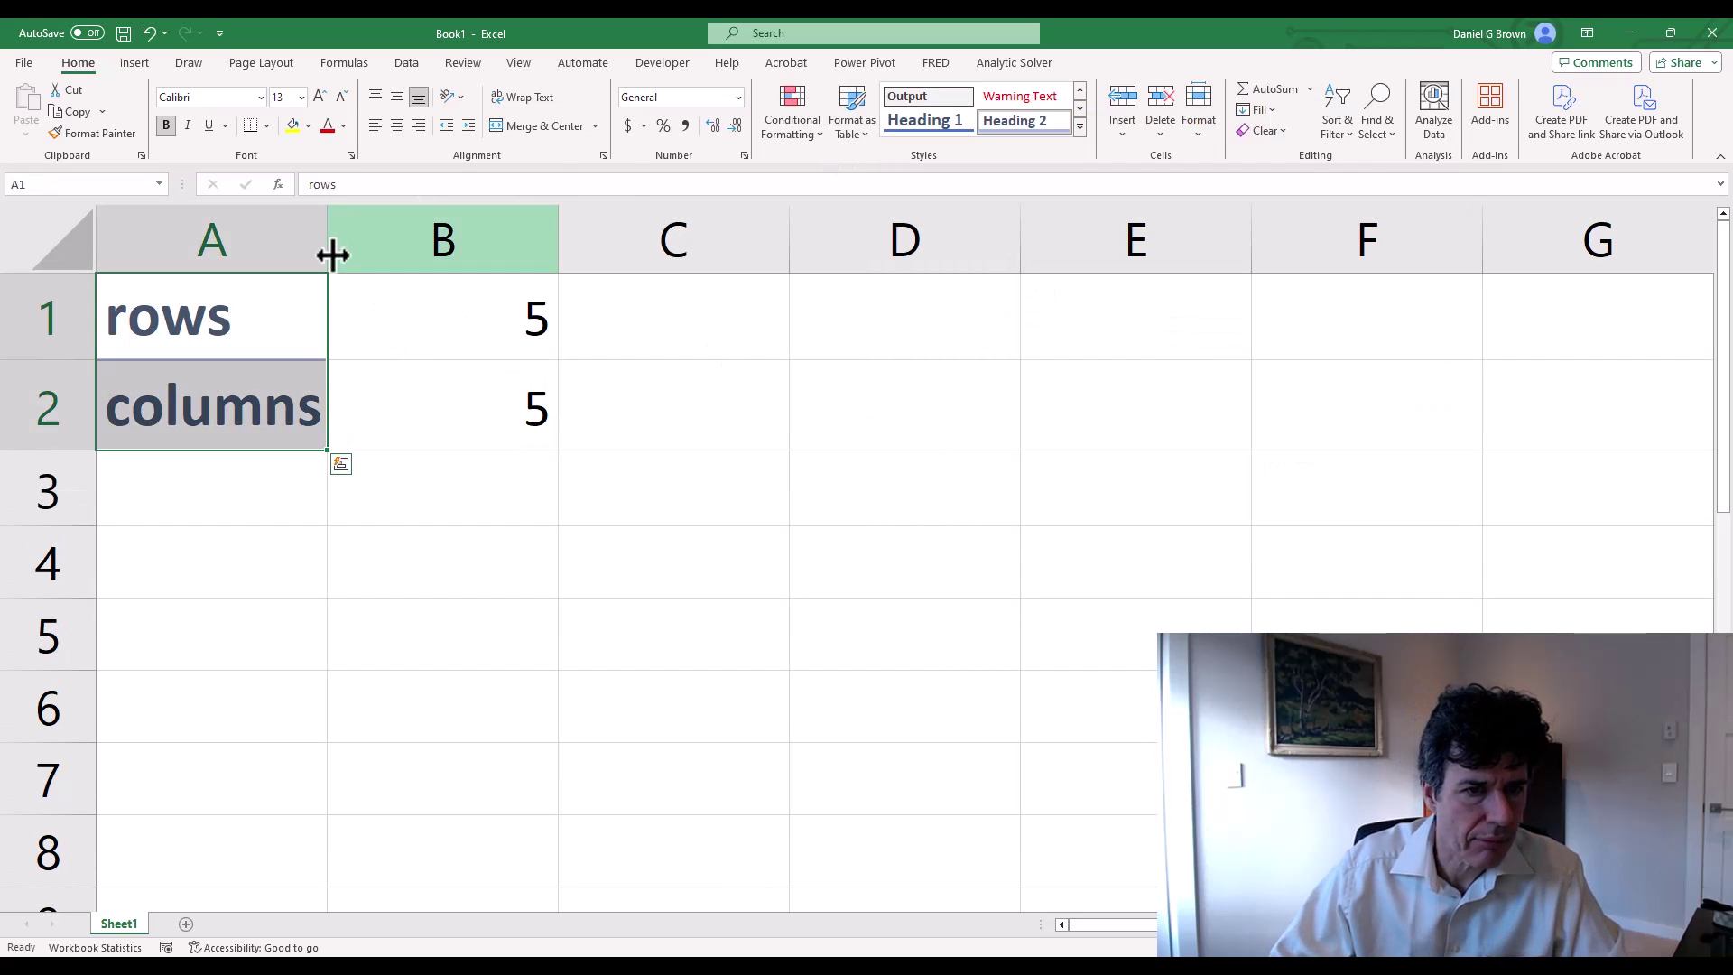
{"action": "left_click_drag", "start_coordinate": [329, 245], "coordinate": [371, 249]}
Step: Apply the Input cell style to B1:B2
{"action": "left_click_drag", "start_coordinate": [506, 298], "coordinate": [530, 429]}
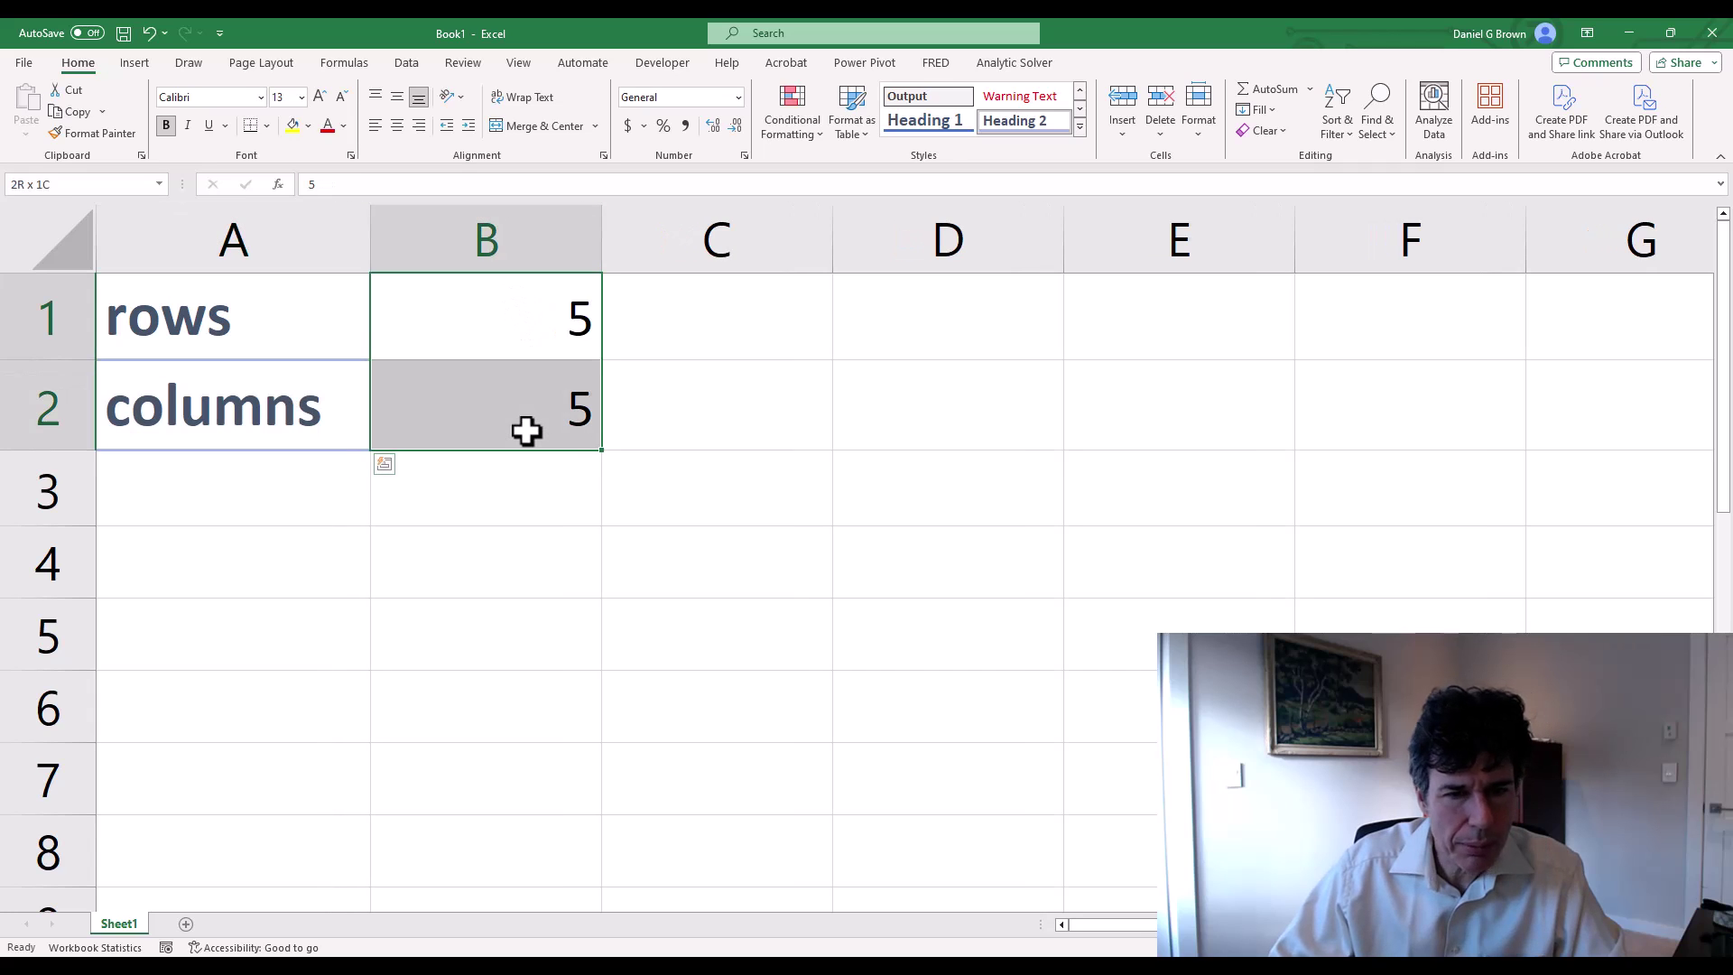
{"action": "left_click", "coordinate": [1080, 132]}
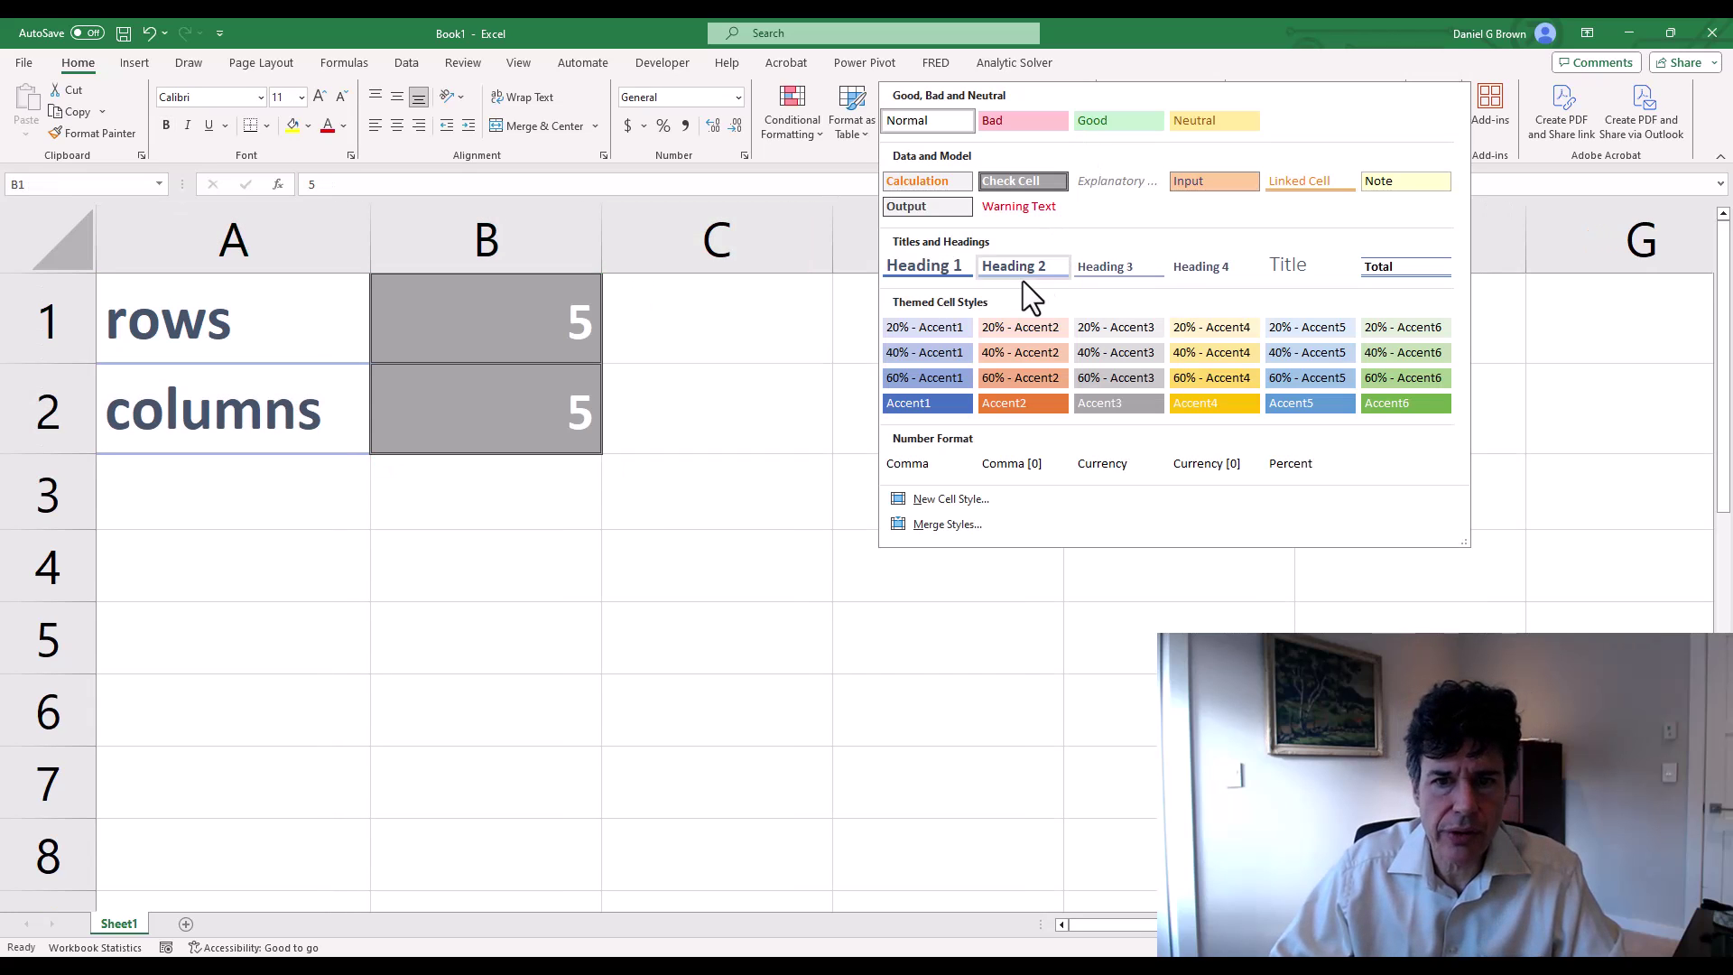
{"action": "left_click", "coordinate": [1246, 181]}
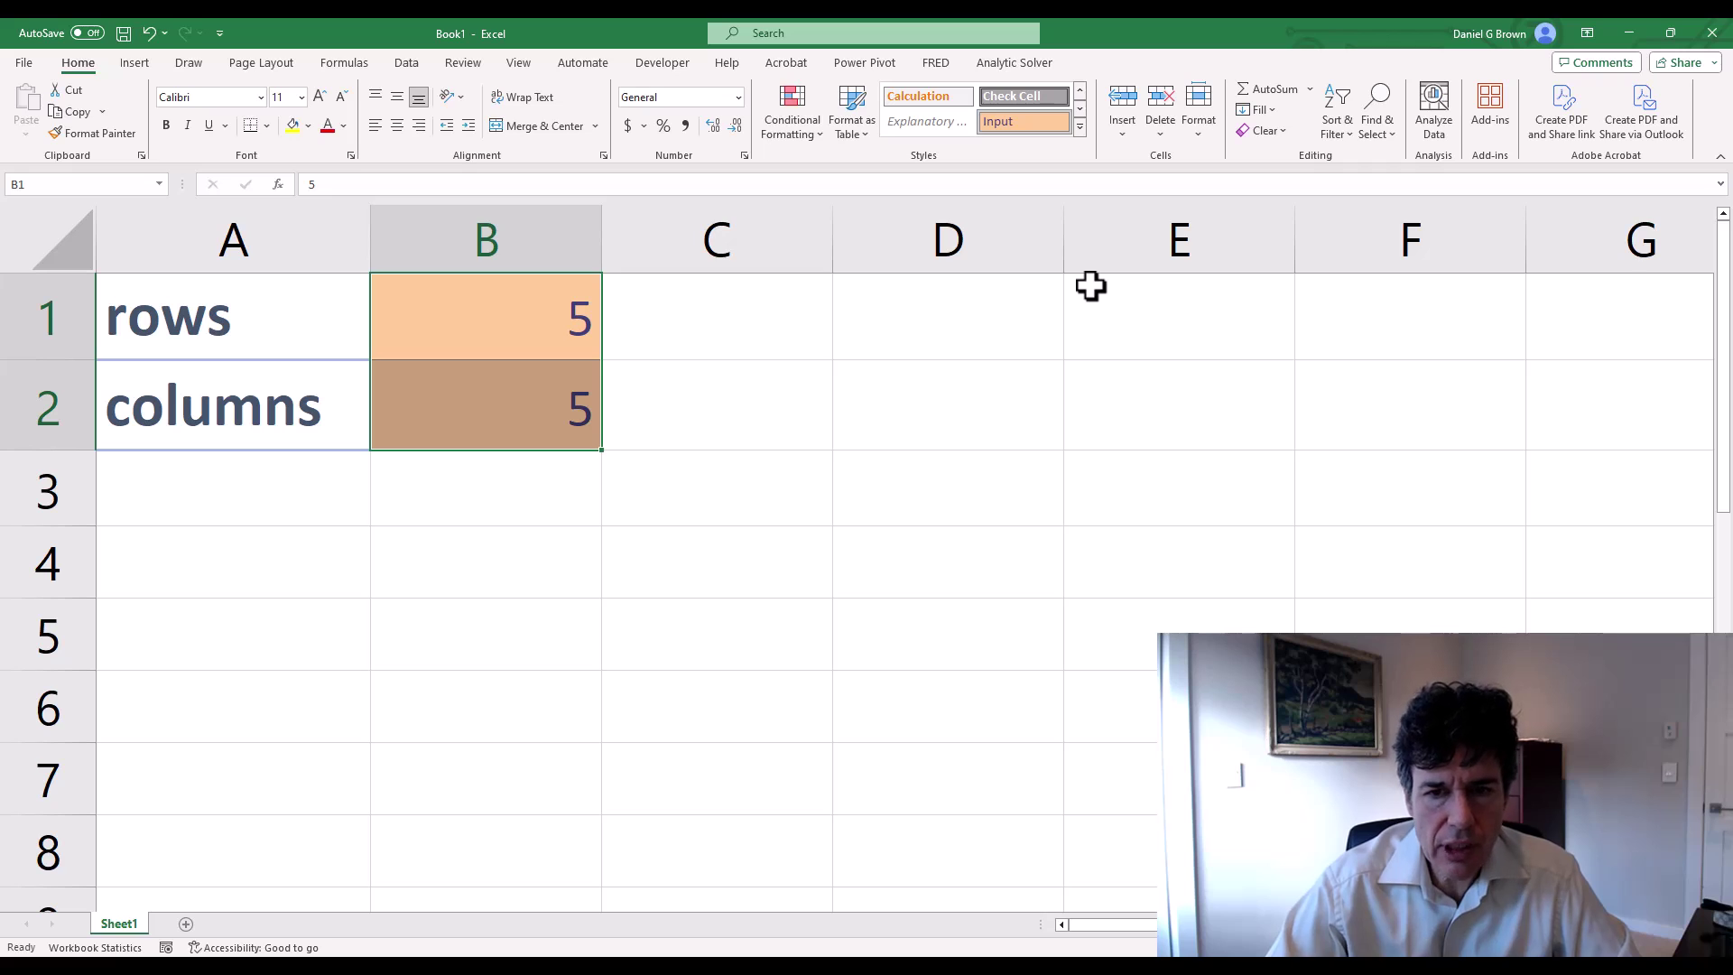
Step: Enter =SEQUENCE(B1,B2) in D1 so it spills a grid
{"action": "left_click", "coordinate": [1023, 327]}
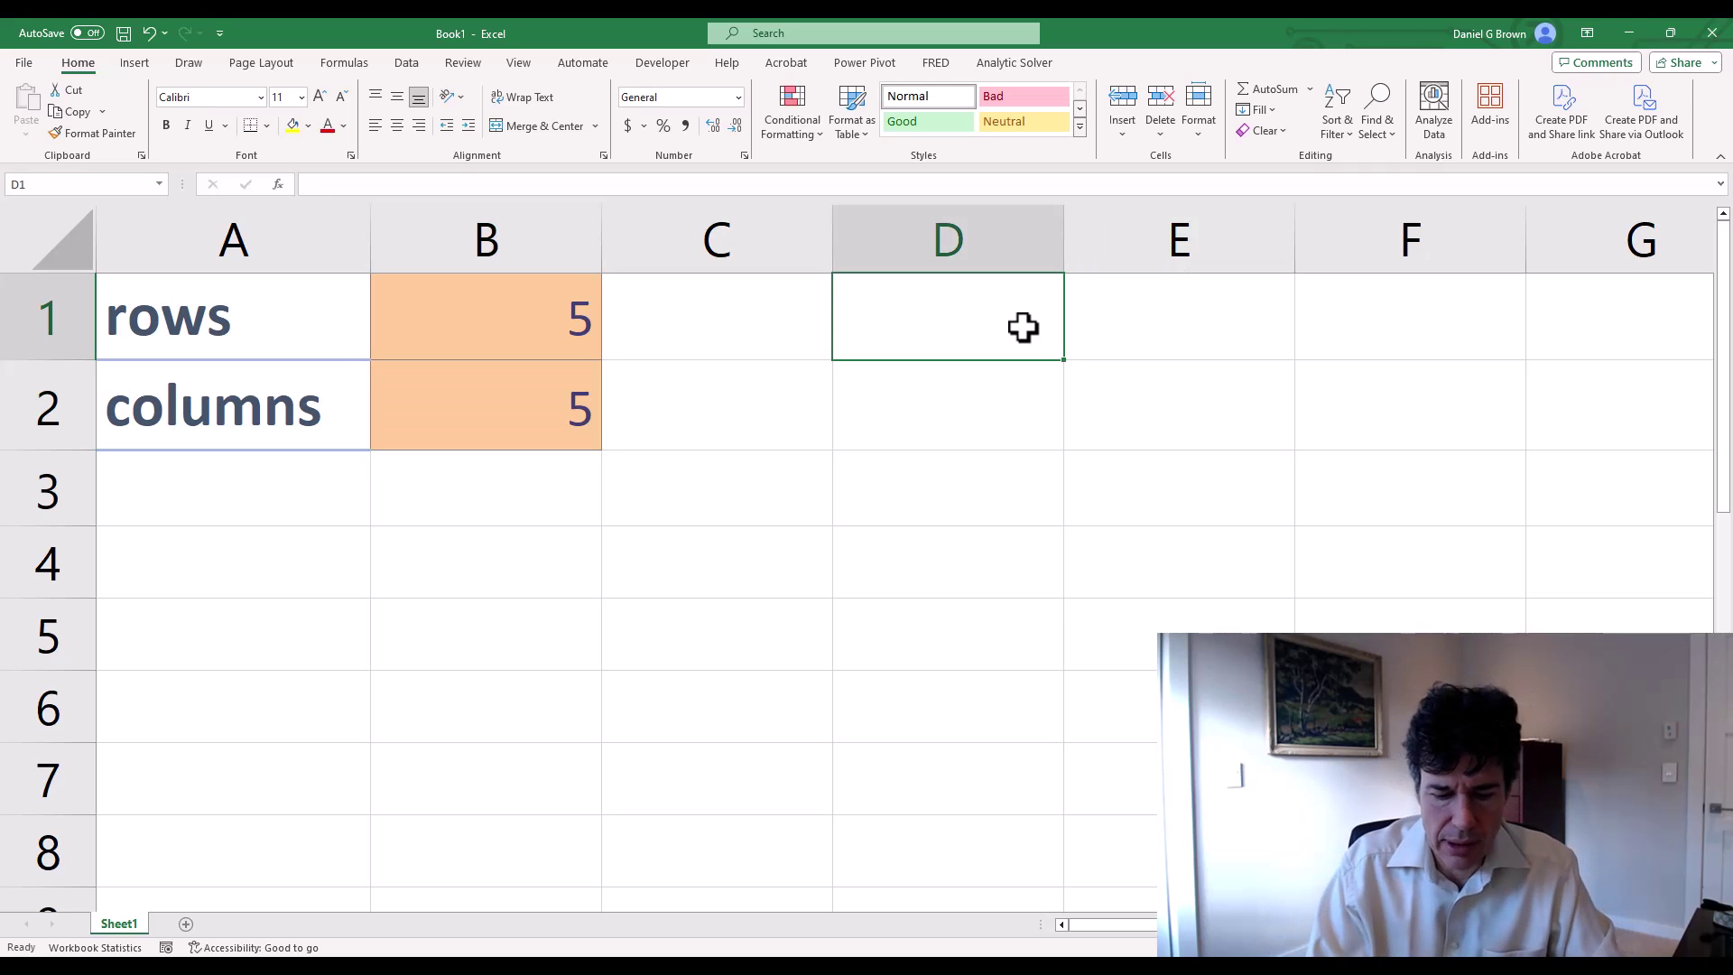
{"action": "type", "text": "=seq"}
{"action": "key", "text": "Tab"}
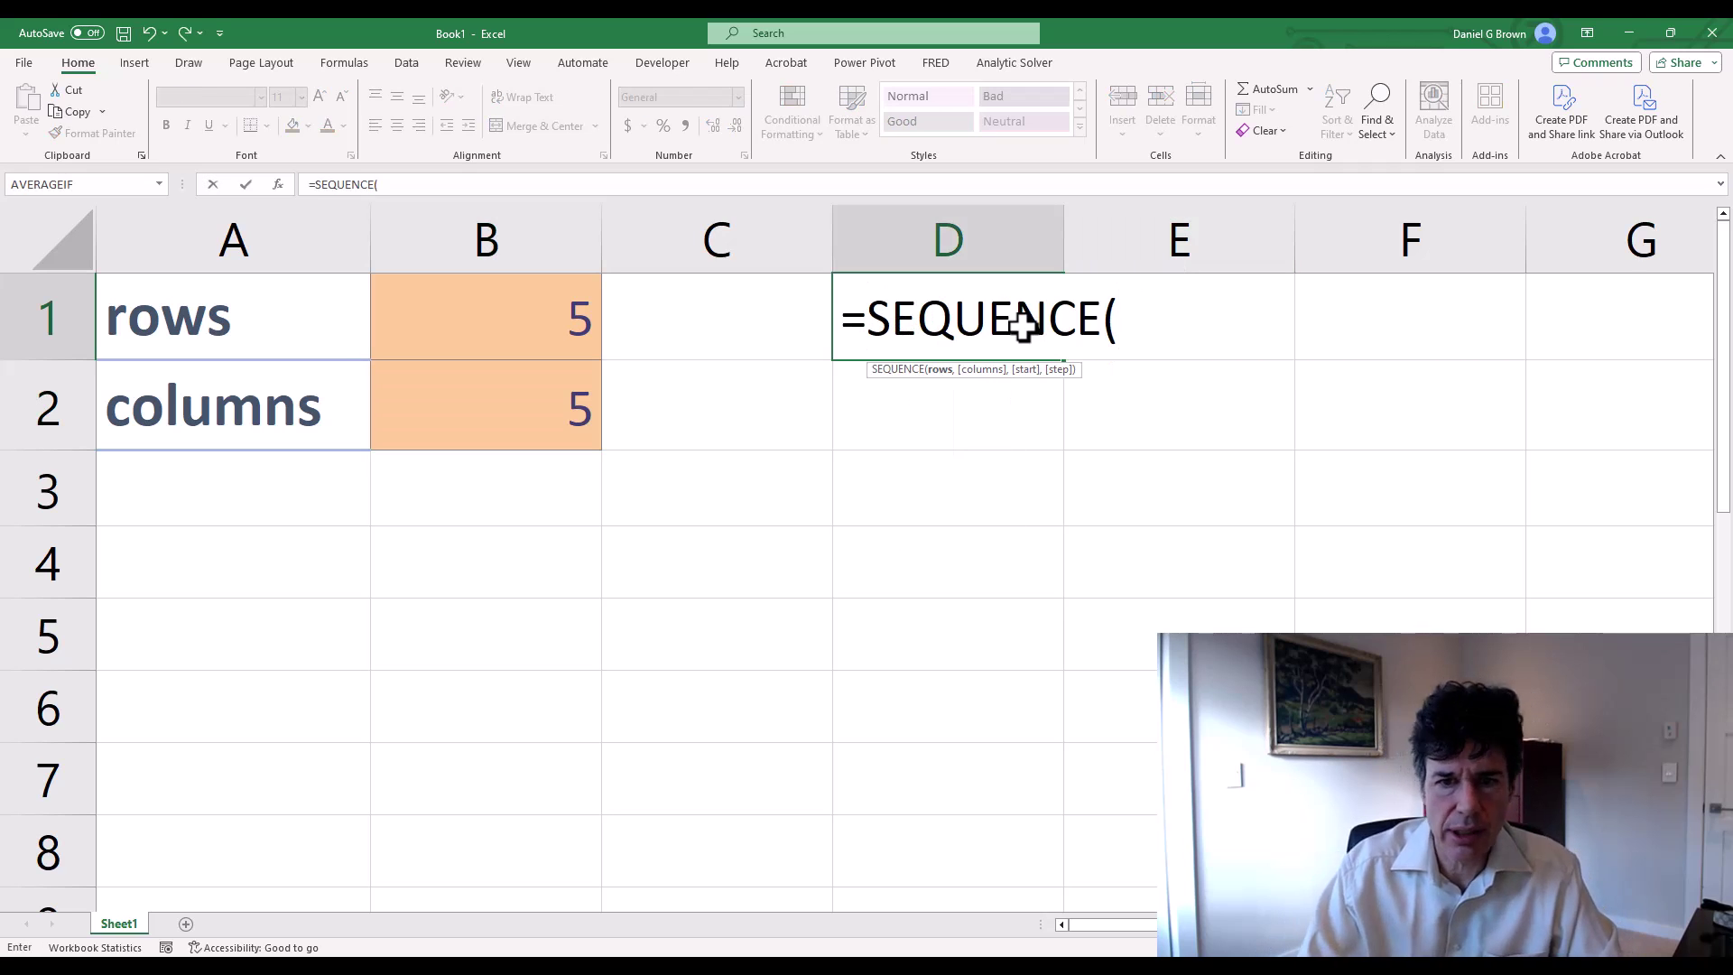
{"action": "key", "text": "Left"}
{"action": "key", "text": "Left"}
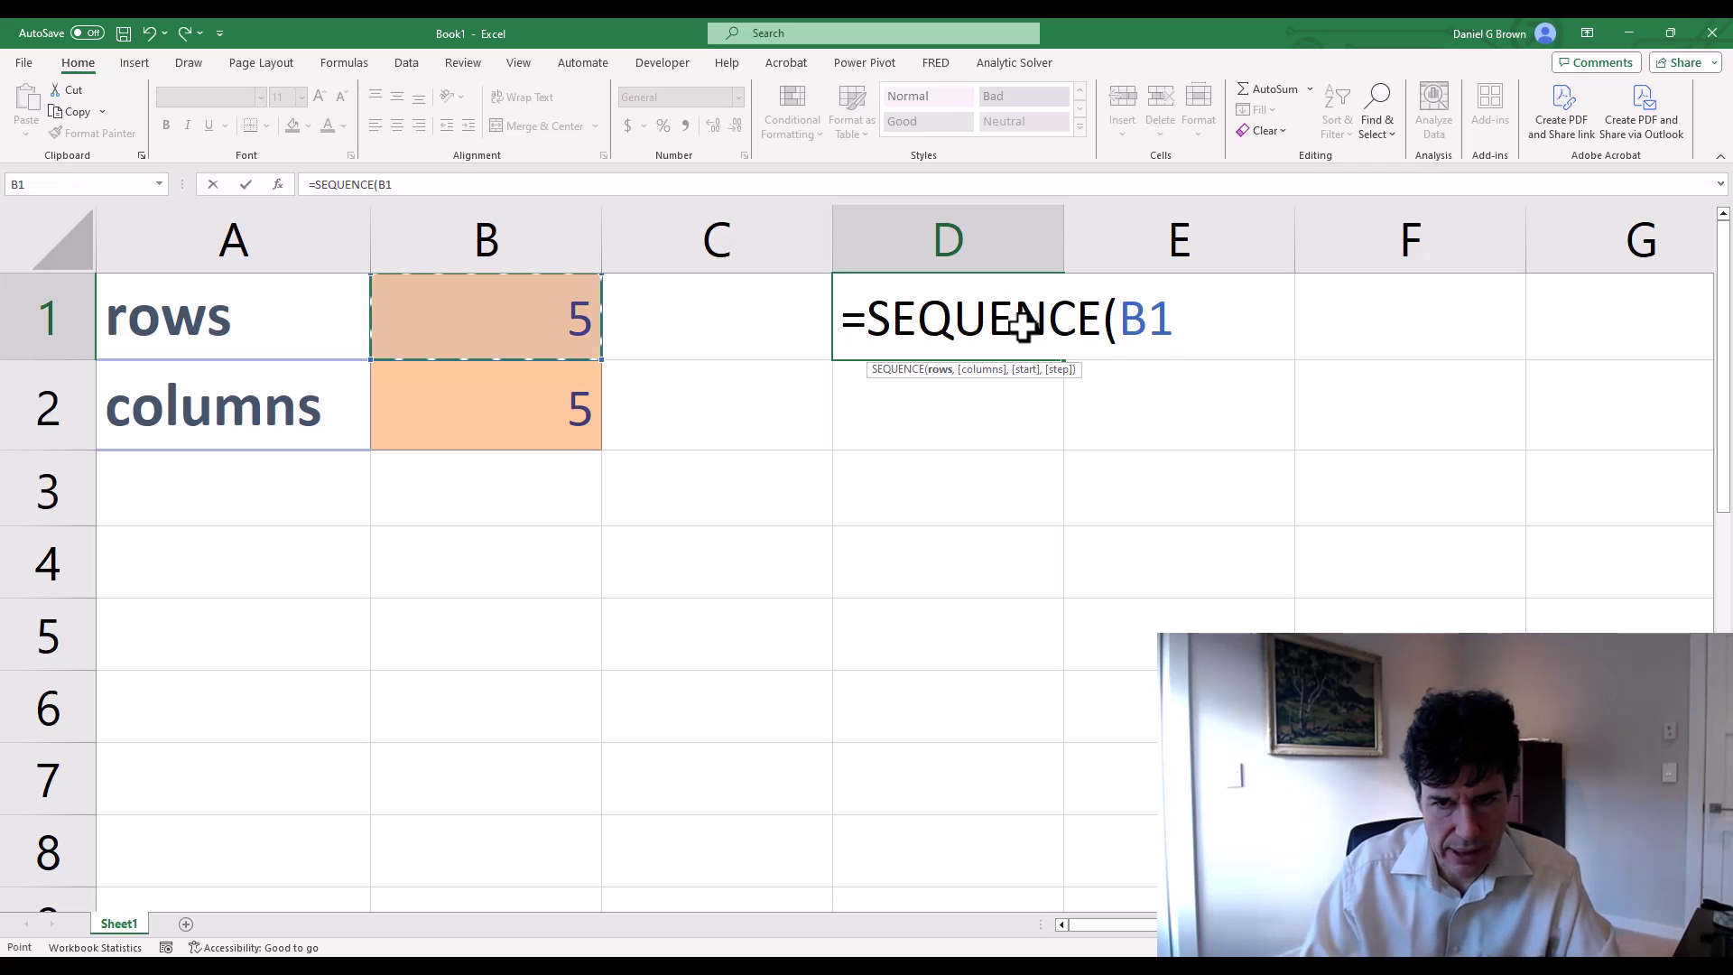
{"action": "type", "text": ","}
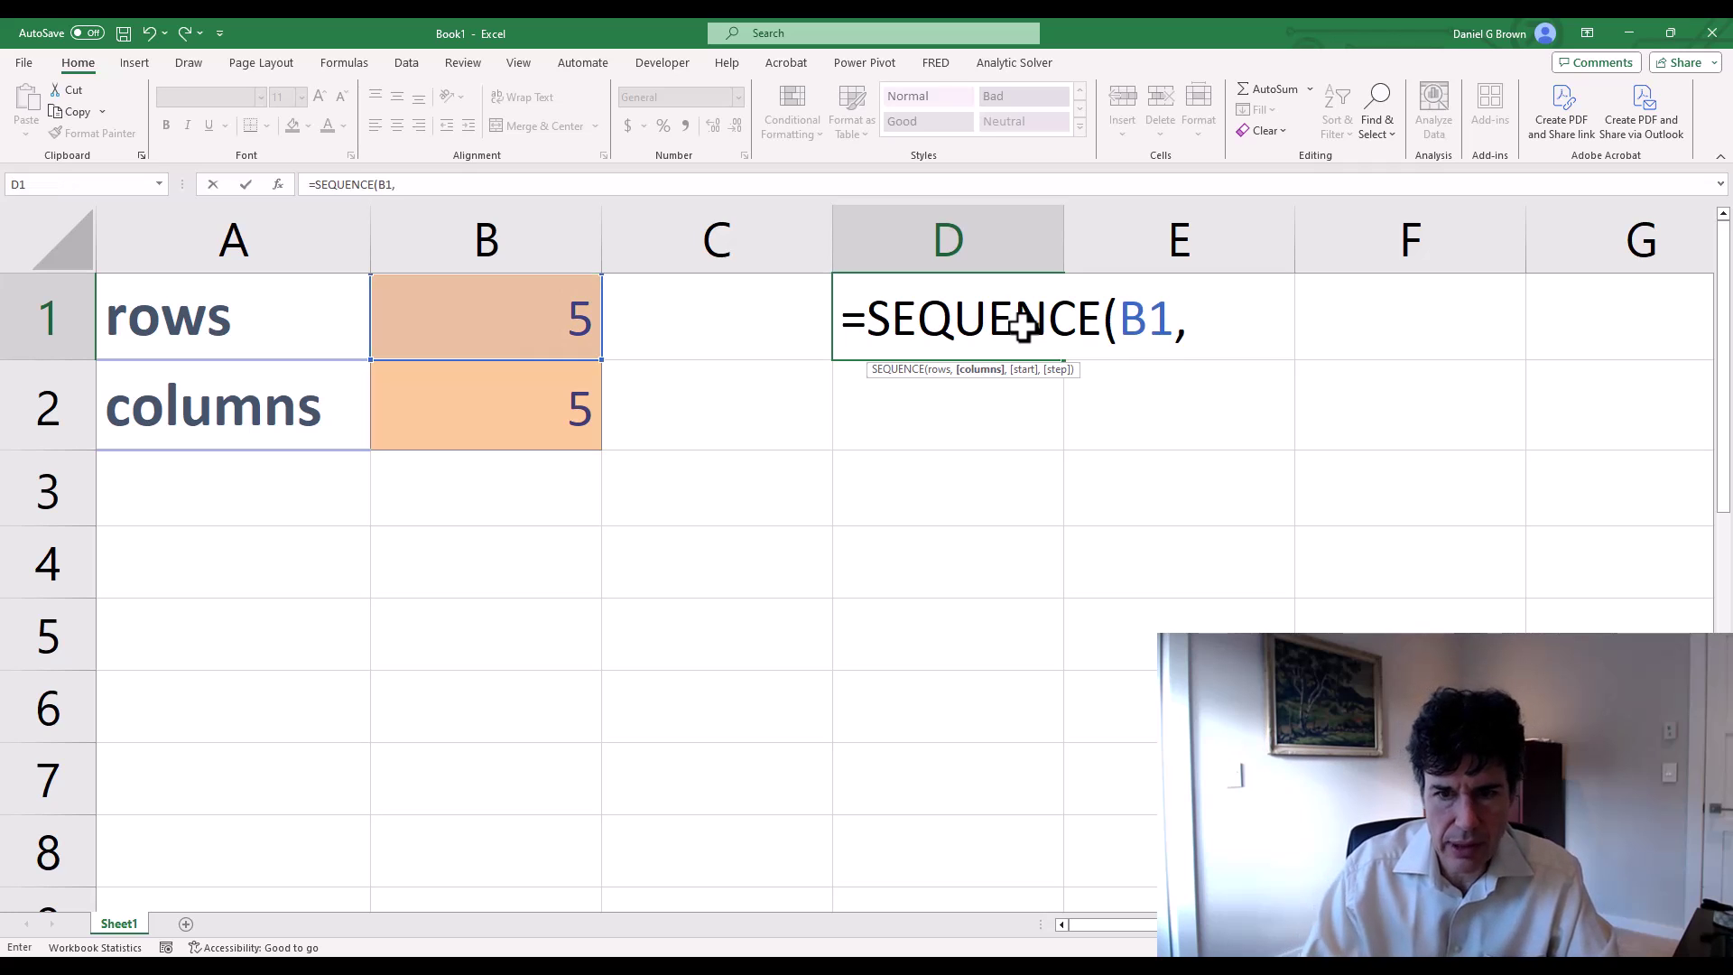
{"action": "key", "text": "Left"}
{"action": "key", "text": "Left"}
{"action": "key", "text": "Down"}
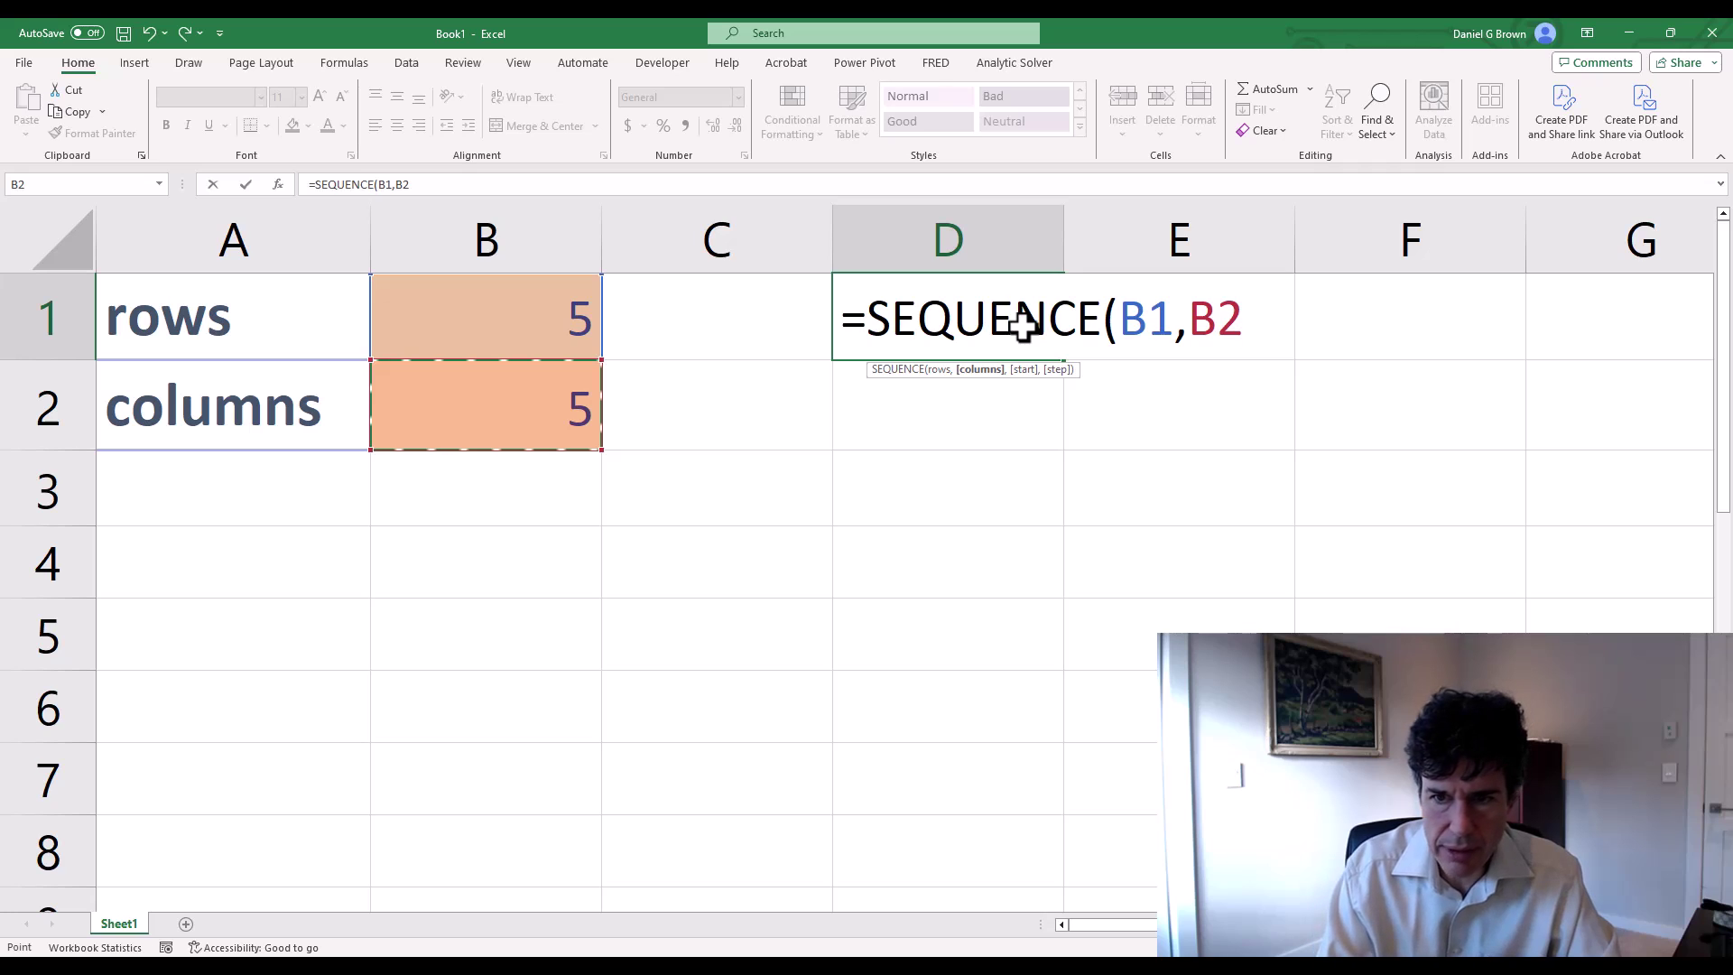
{"action": "type", "text": ")"}
{"action": "key", "text": "Return"}
Step: Change the columns value in B2 to 2 and check the spill becomes five rows by two columns
{"action": "left_click", "coordinate": [1023, 327]}
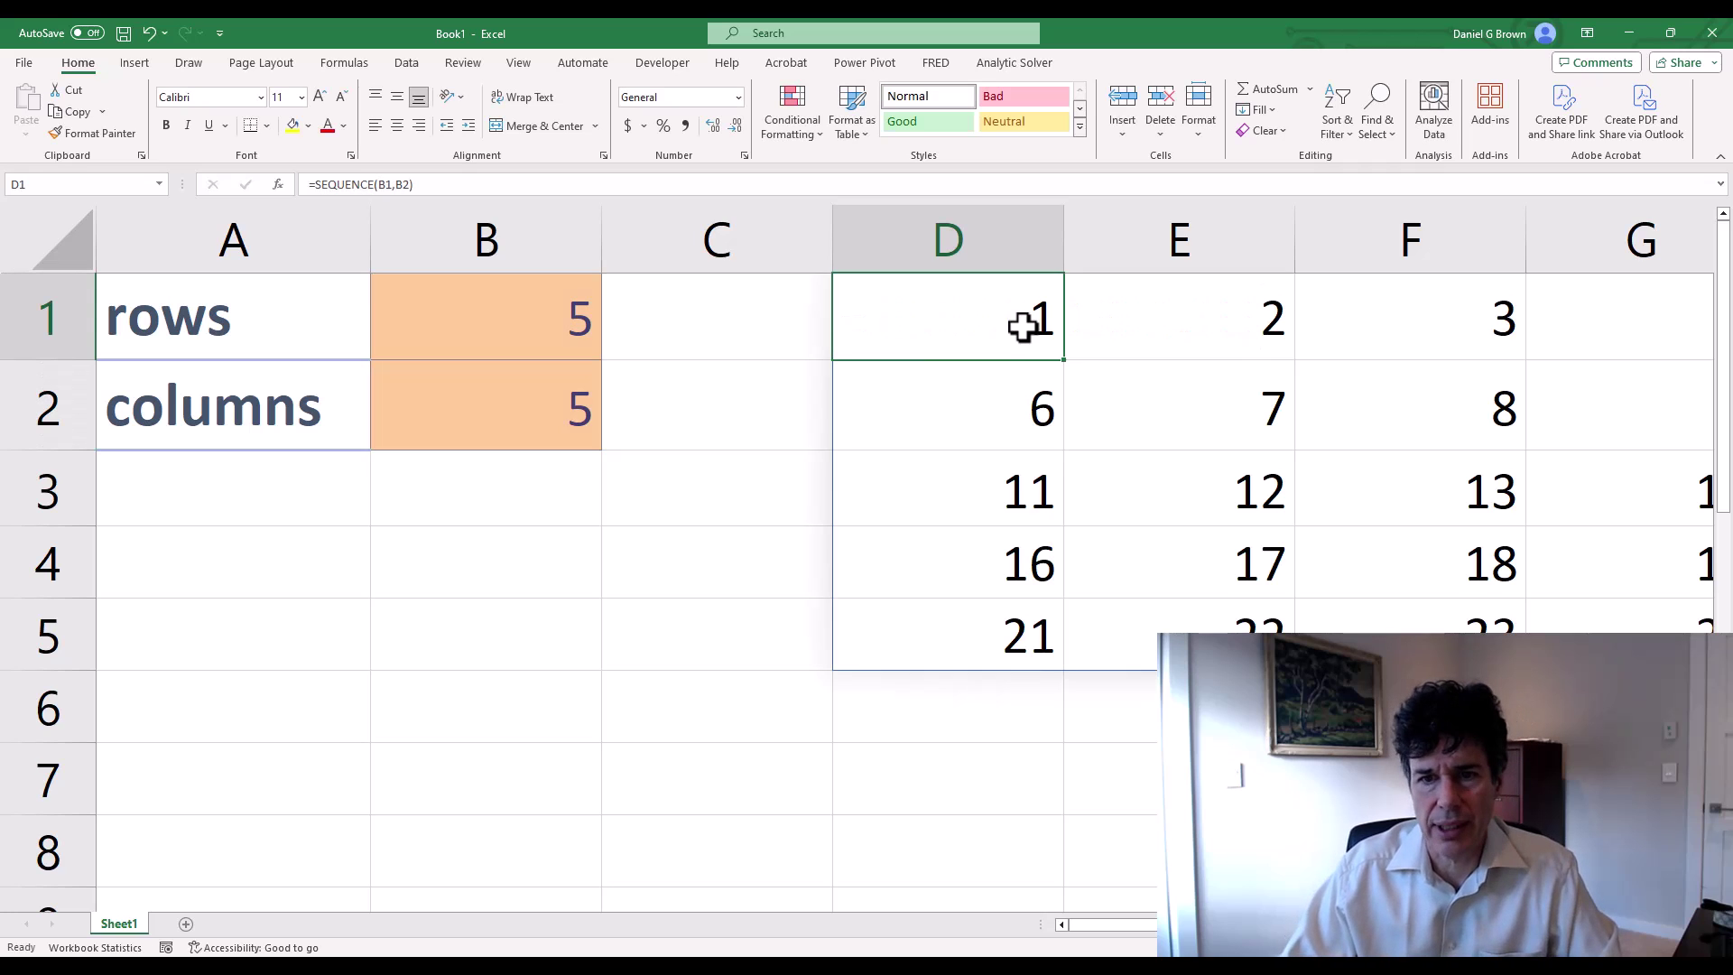
{"action": "key", "text": "Right"}
{"action": "key", "text": "Right"}
{"action": "key", "text": "Right"}
{"action": "key", "text": "Right"}
{"action": "key", "text": "Left"}
{"action": "key", "text": "Left"}
{"action": "key", "text": "Left"}
{"action": "key", "text": "Left"}
{"action": "key", "text": "Left"}
{"action": "key", "text": "Left"}
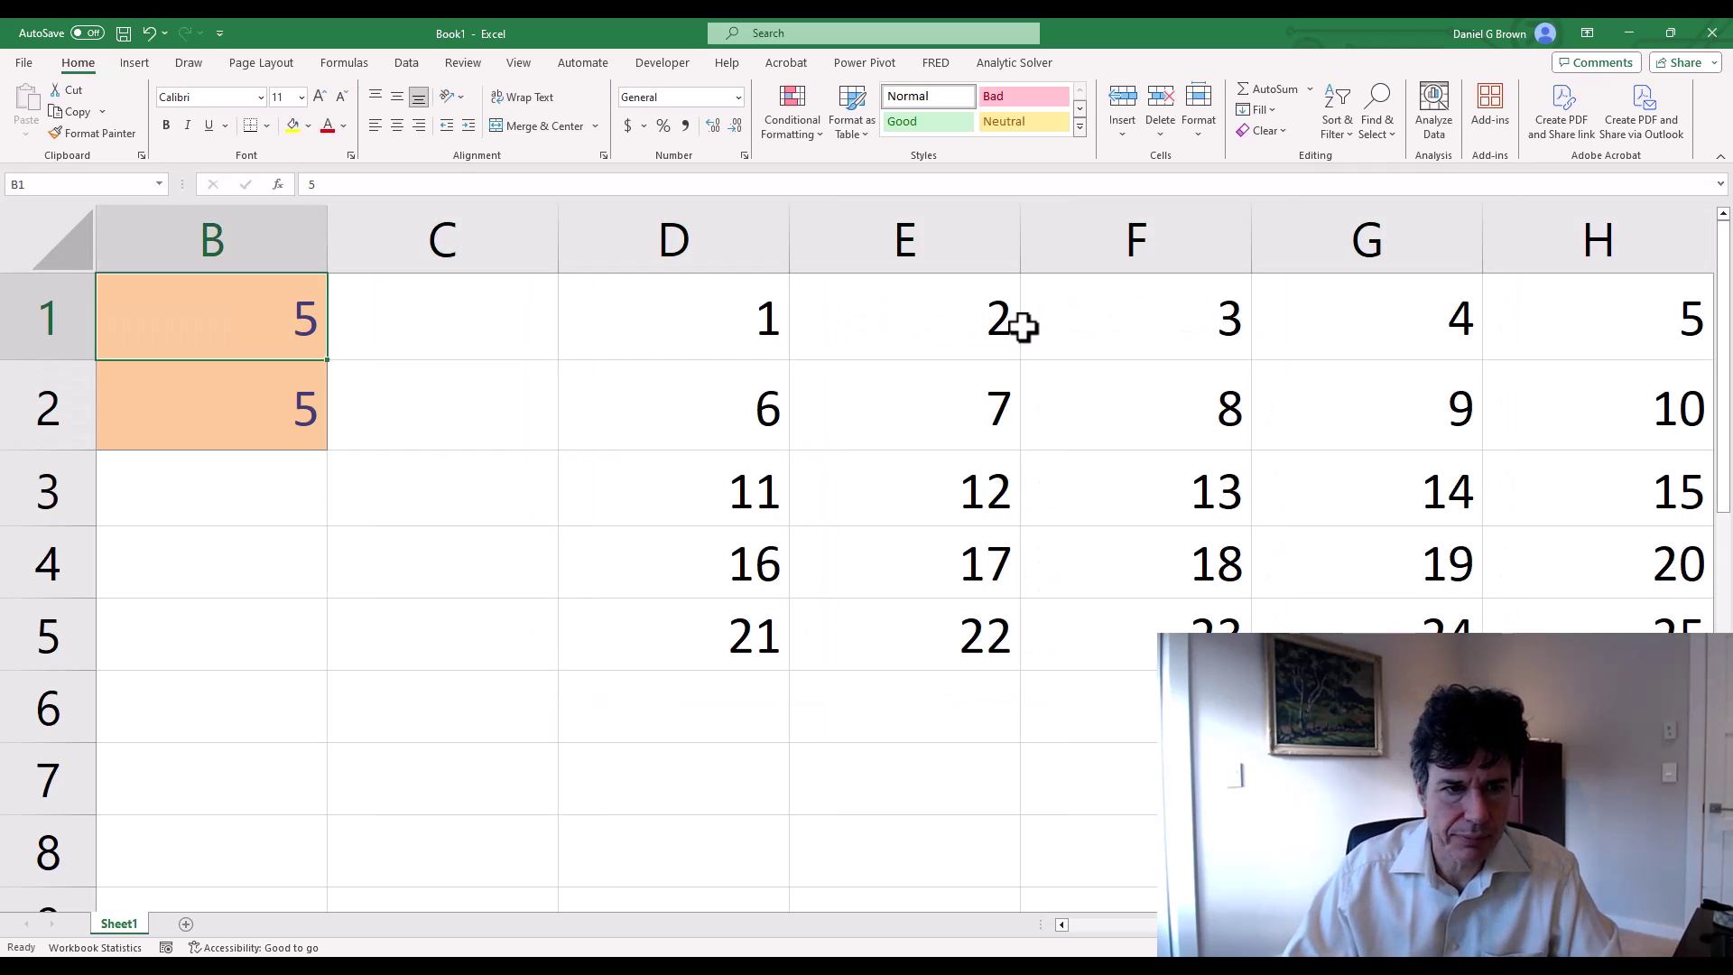
{"action": "key", "text": "Left"}
{"action": "key", "text": "Down"}
{"action": "key", "text": "Right"}
{"action": "type", "text": "2"}
{"action": "key", "text": "Return"}
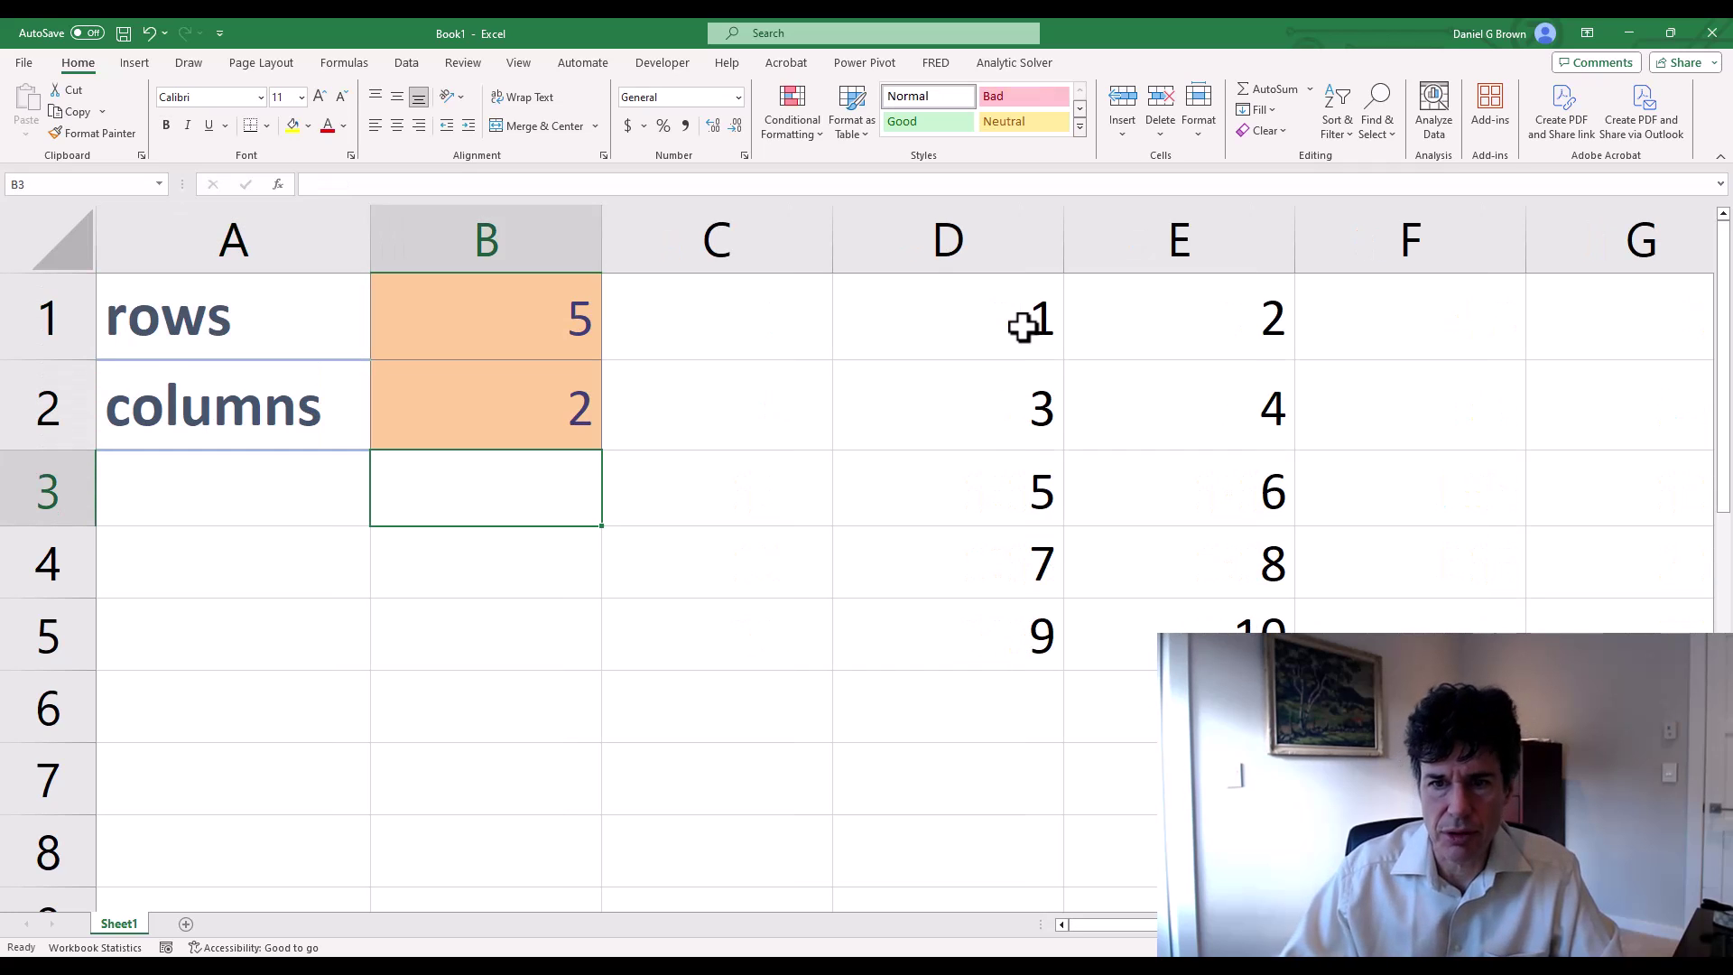
{"action": "key", "text": "Right"}
{"action": "key", "text": "Right"}
{"action": "key", "text": "Right"}
{"action": "key", "text": "Up"}
{"action": "key", "text": "Up"}
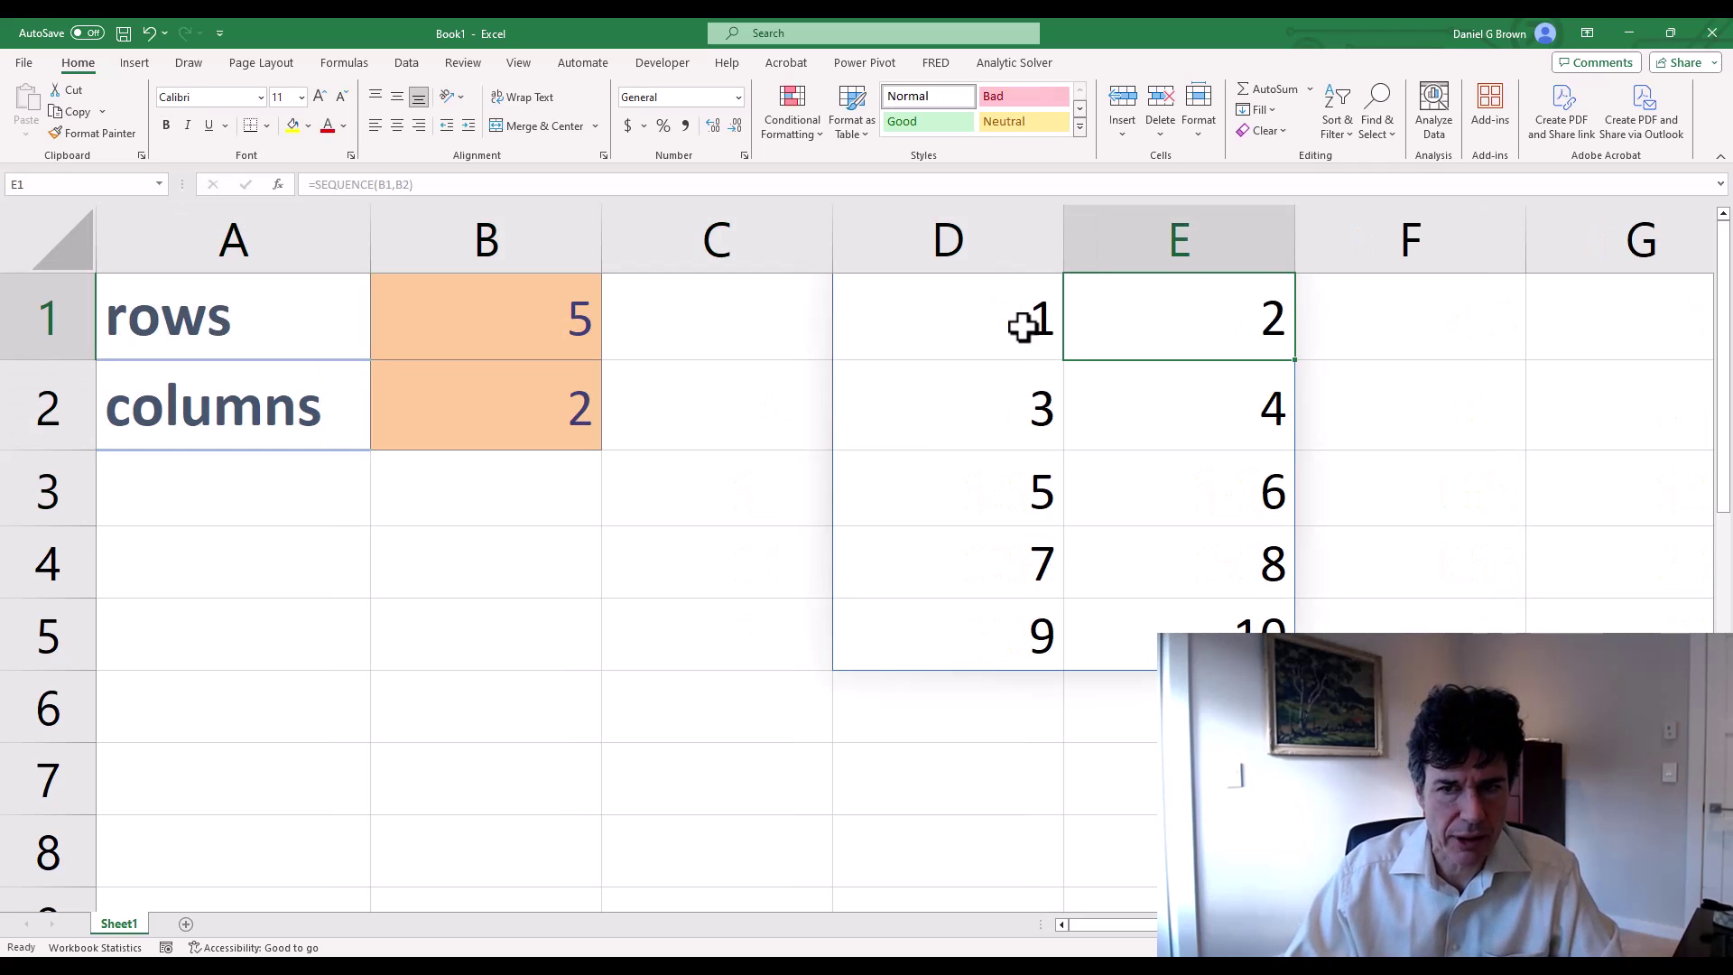
{"action": "key", "text": "Left"}
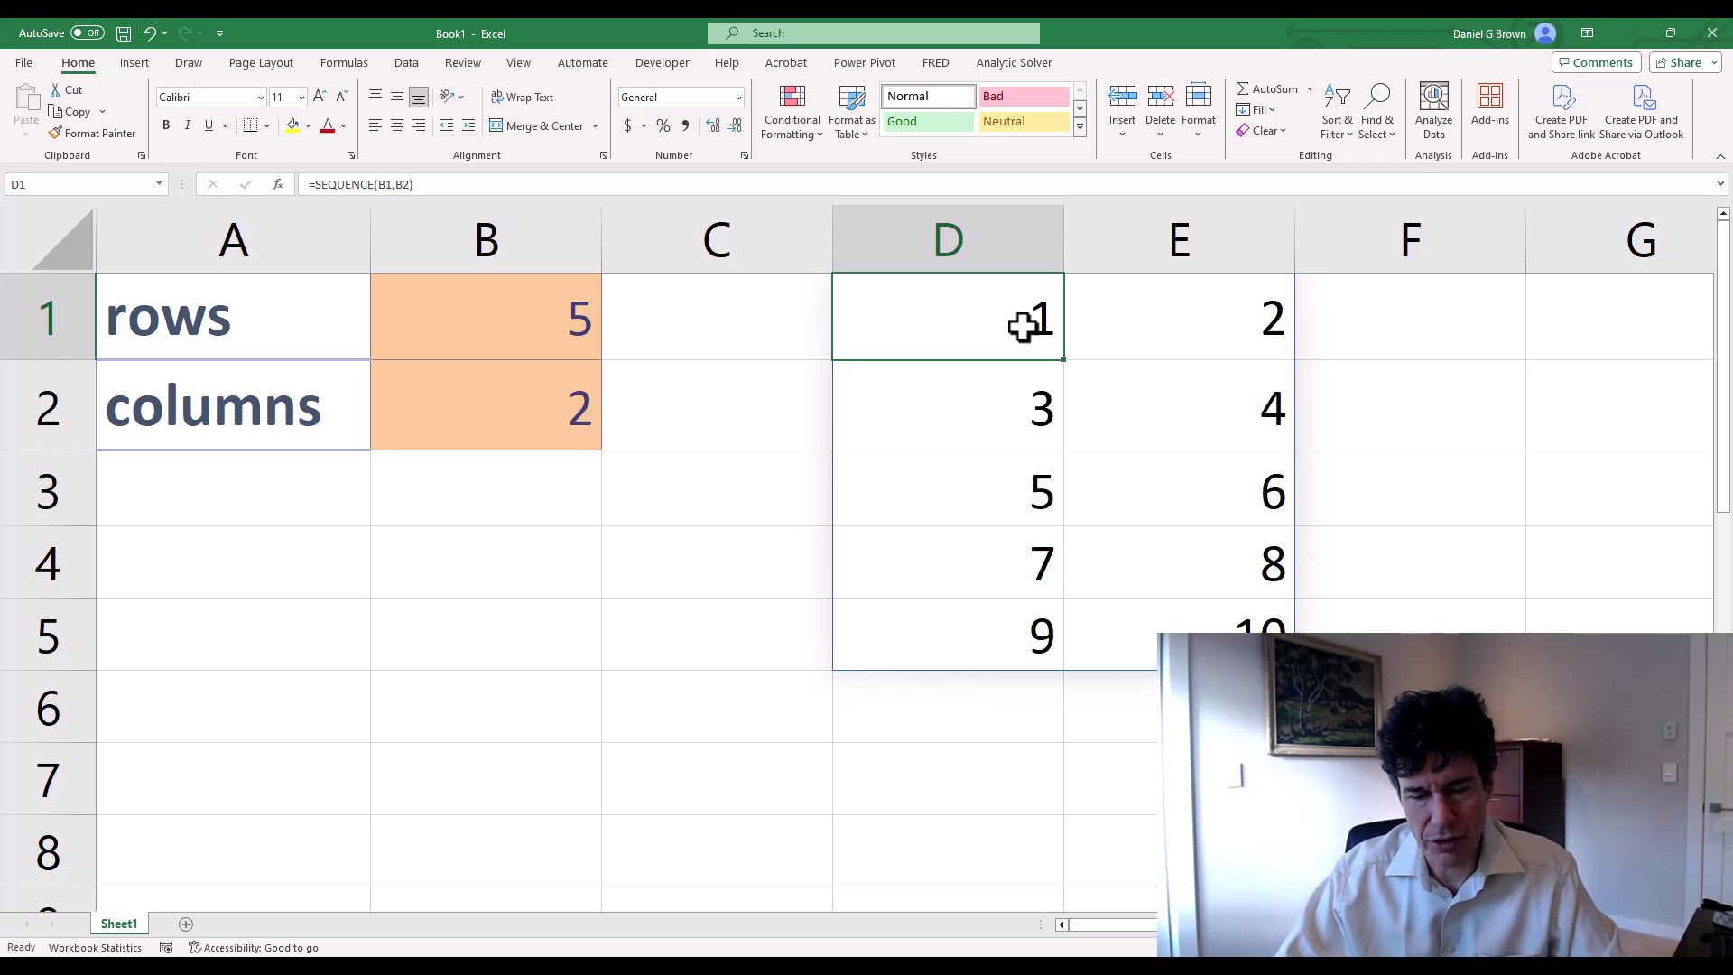
Step: Try columns values 1 and 2, then set the rows value in B1 to 3
{"action": "key", "text": "Left"}
{"action": "key", "text": "Left"}
{"action": "key", "text": "Down"}
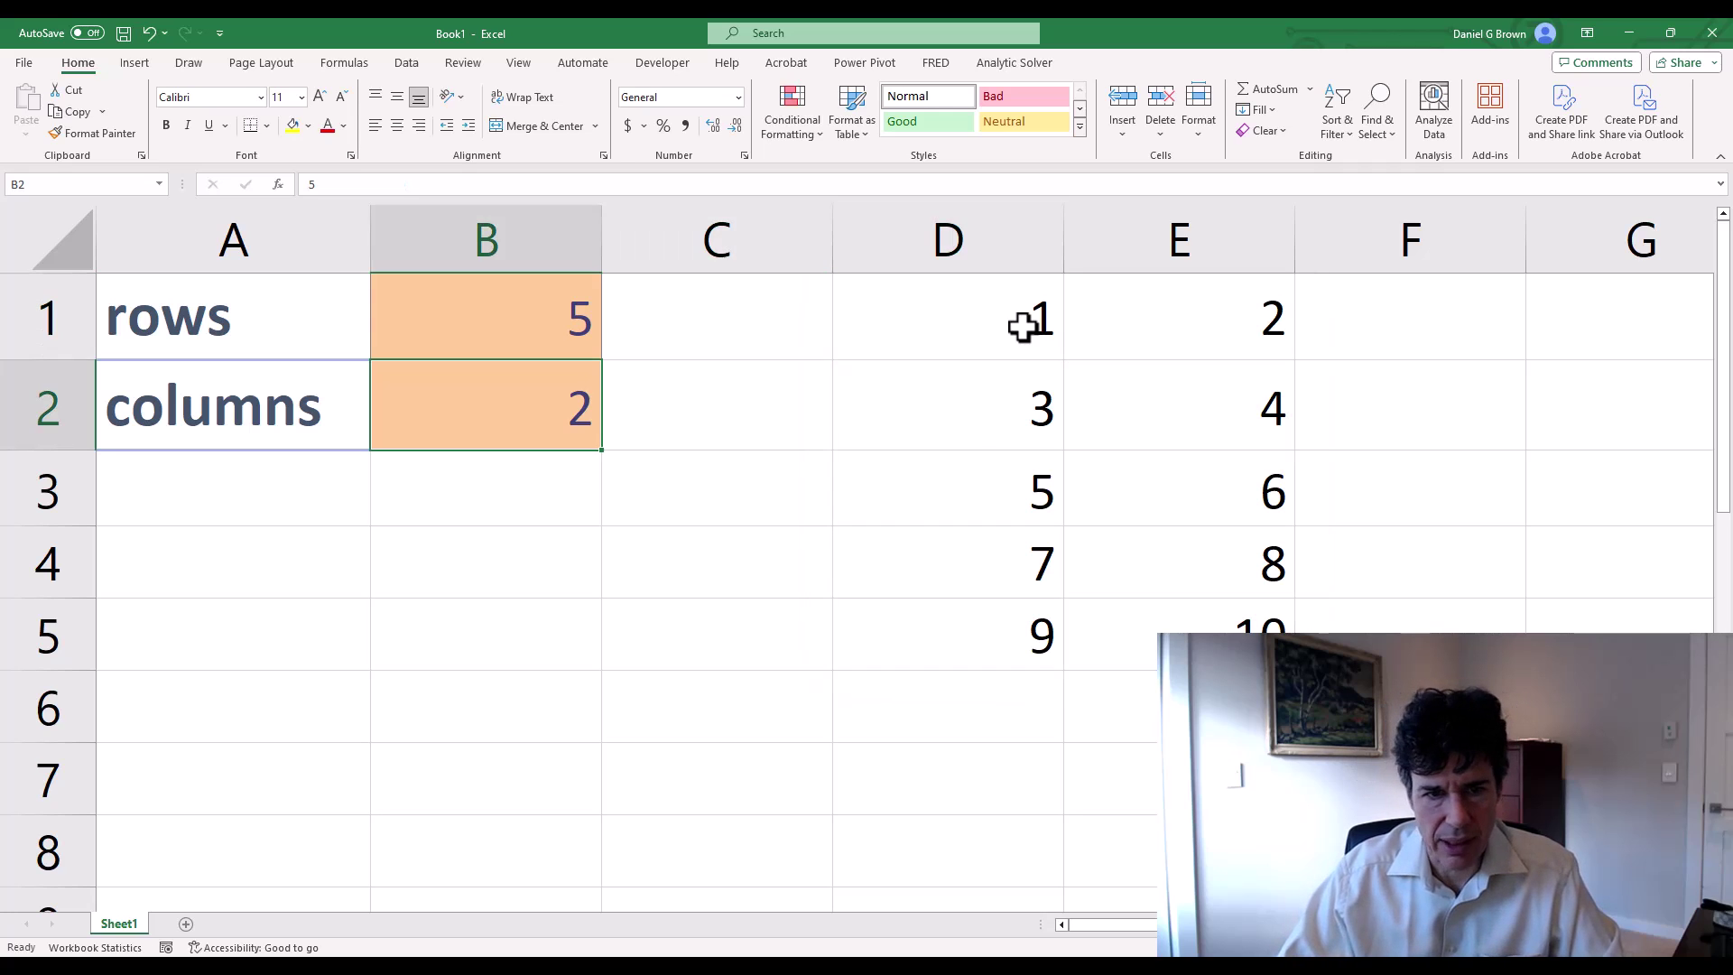
{"action": "type", "text": "1"}
{"action": "key", "text": "Return"}
{"action": "key", "text": "Up"}
{"action": "type", "text": "2"}
{"action": "key", "text": "Return"}
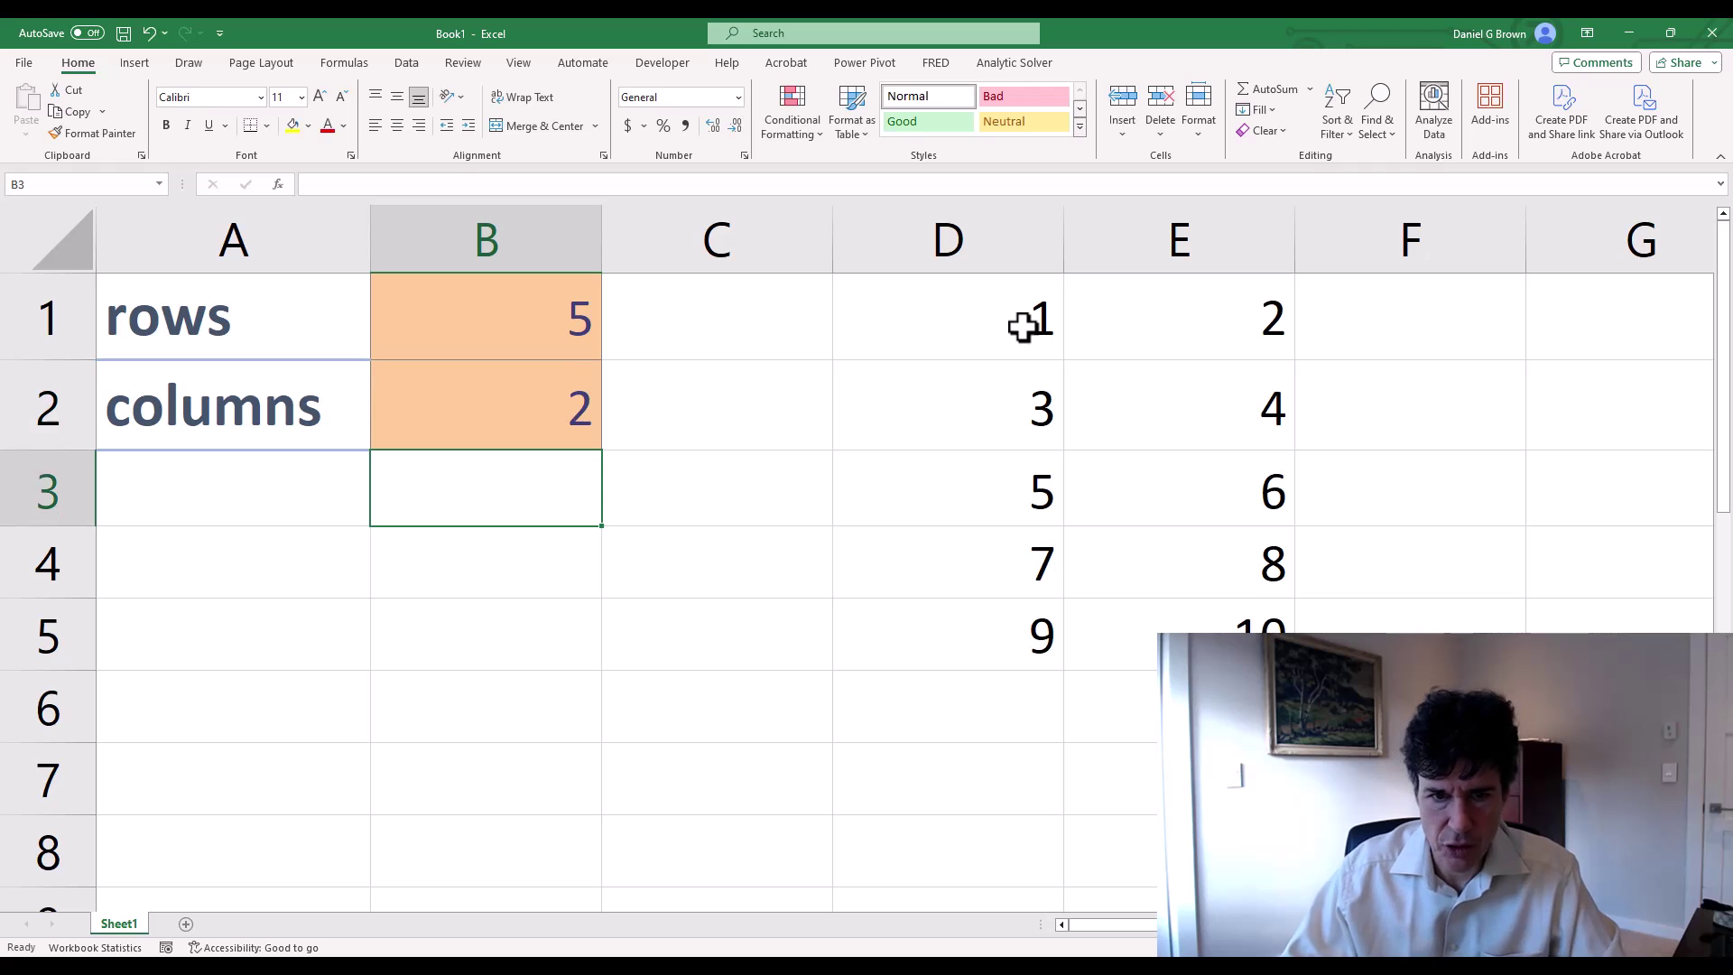
{"action": "key", "text": "Up"}
{"action": "key", "text": "Up"}
{"action": "type", "text": "3"}
{"action": "key", "text": "Return"}
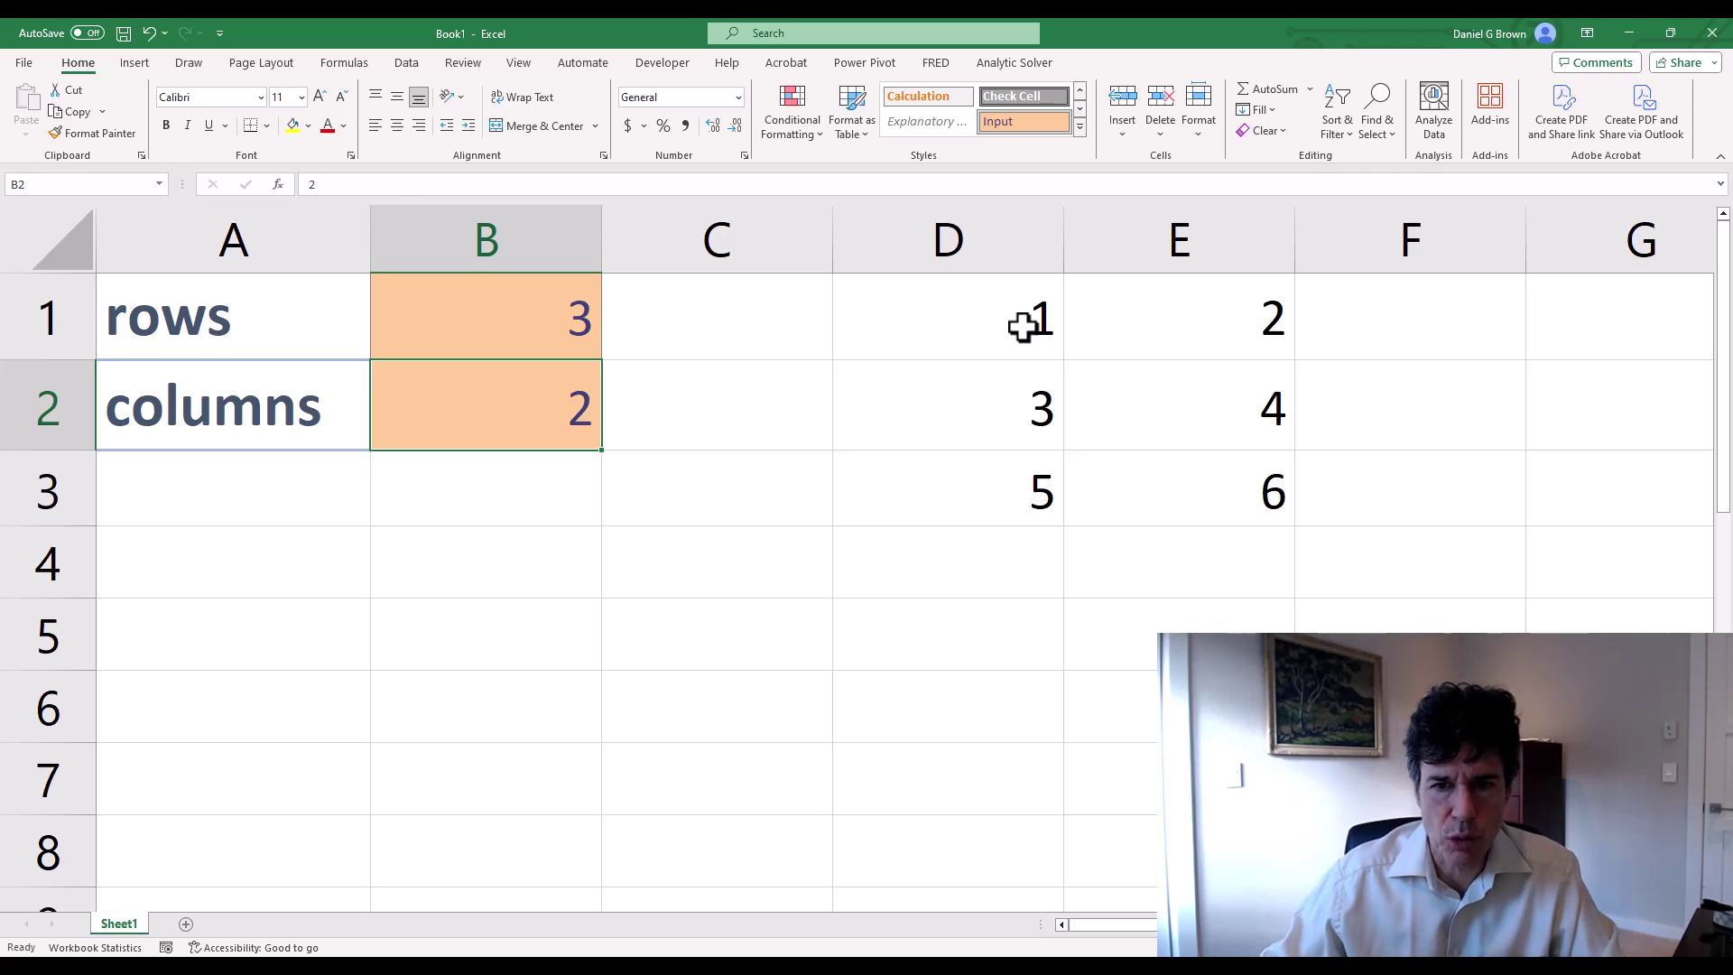
Step: Set columns in B2 to 3 and confirm the D1 spill becomes a 3×3 grid of 1–9
{"action": "left_click", "coordinate": [989, 336]}
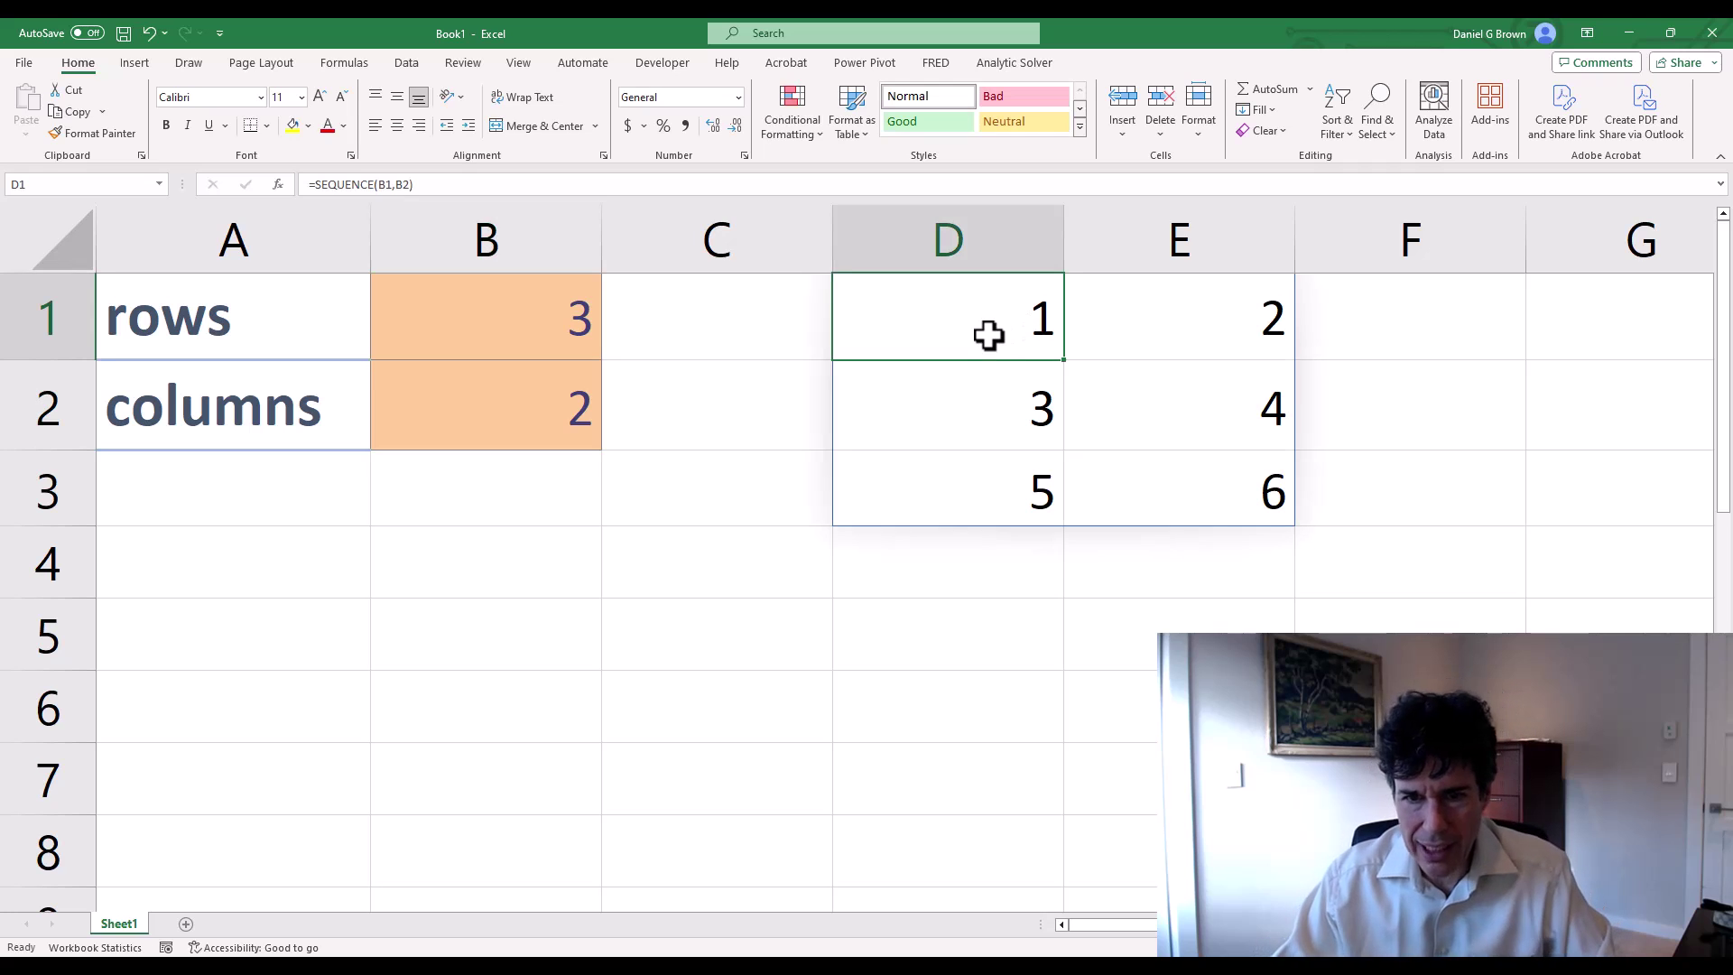
{"action": "key", "text": "ctrl+a"}
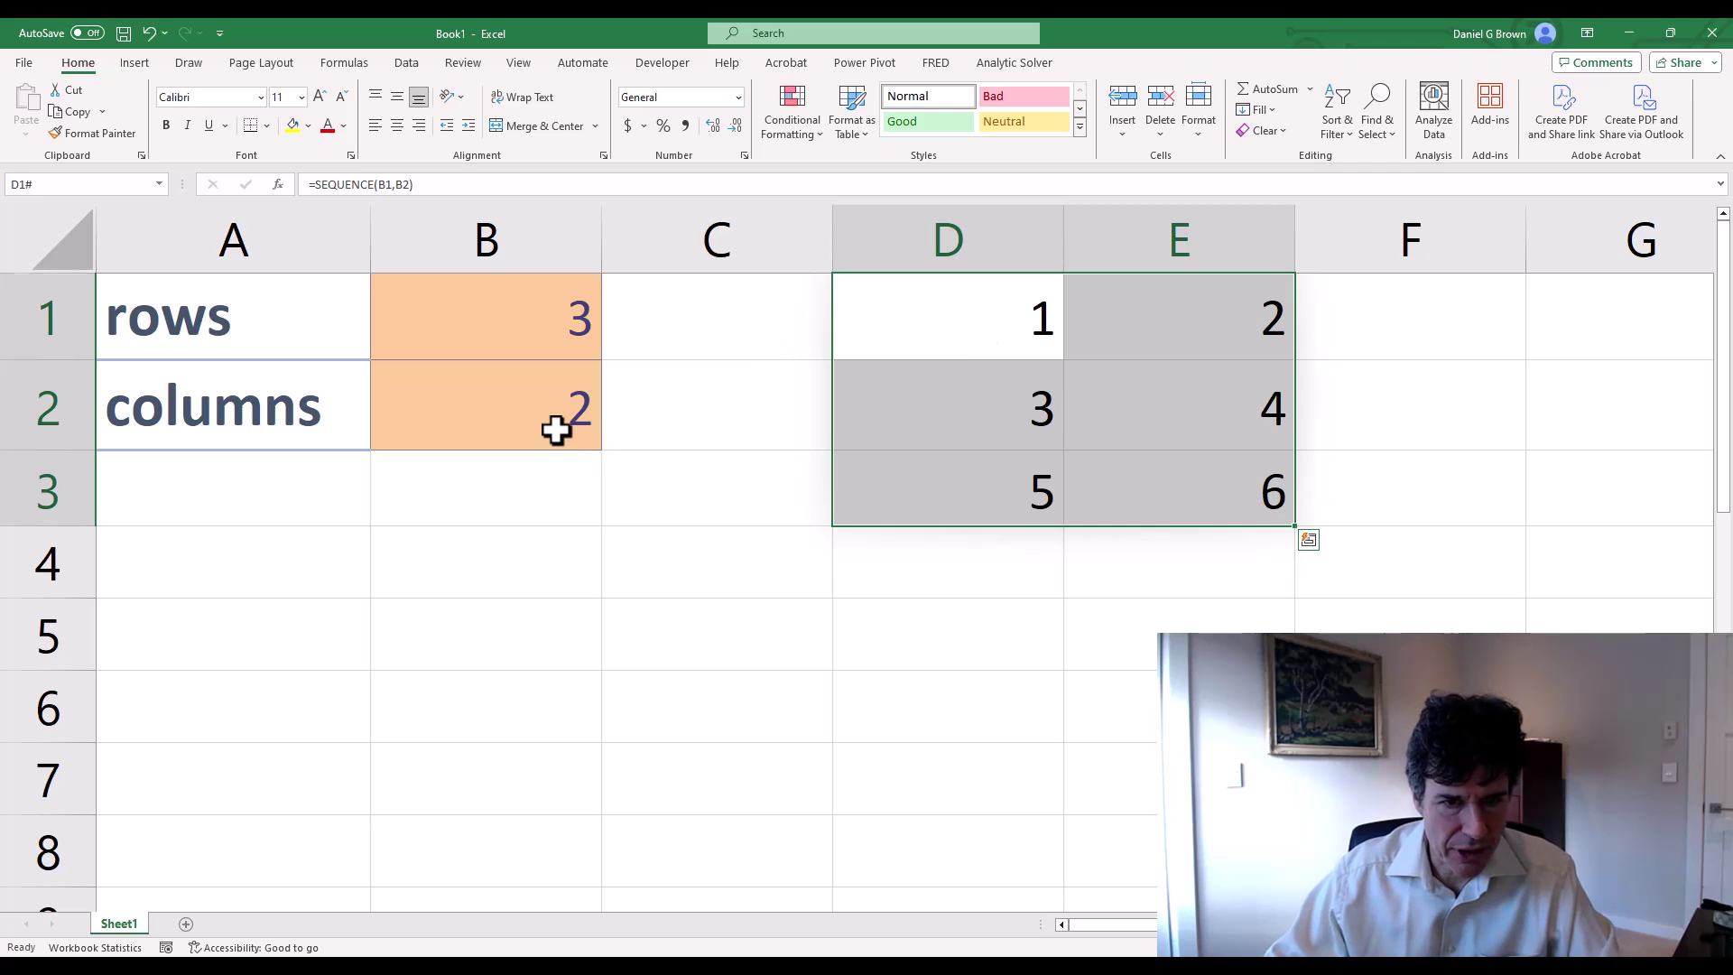
{"action": "left_click", "coordinate": [556, 430]}
{"action": "type", "text": "3"}
{"action": "key", "text": "Return"}
{"action": "key", "text": "Right"}
{"action": "key", "text": "Right"}
{"action": "key", "text": "Right"}
{"action": "key", "text": "Up"}
{"action": "key", "text": "Up"}
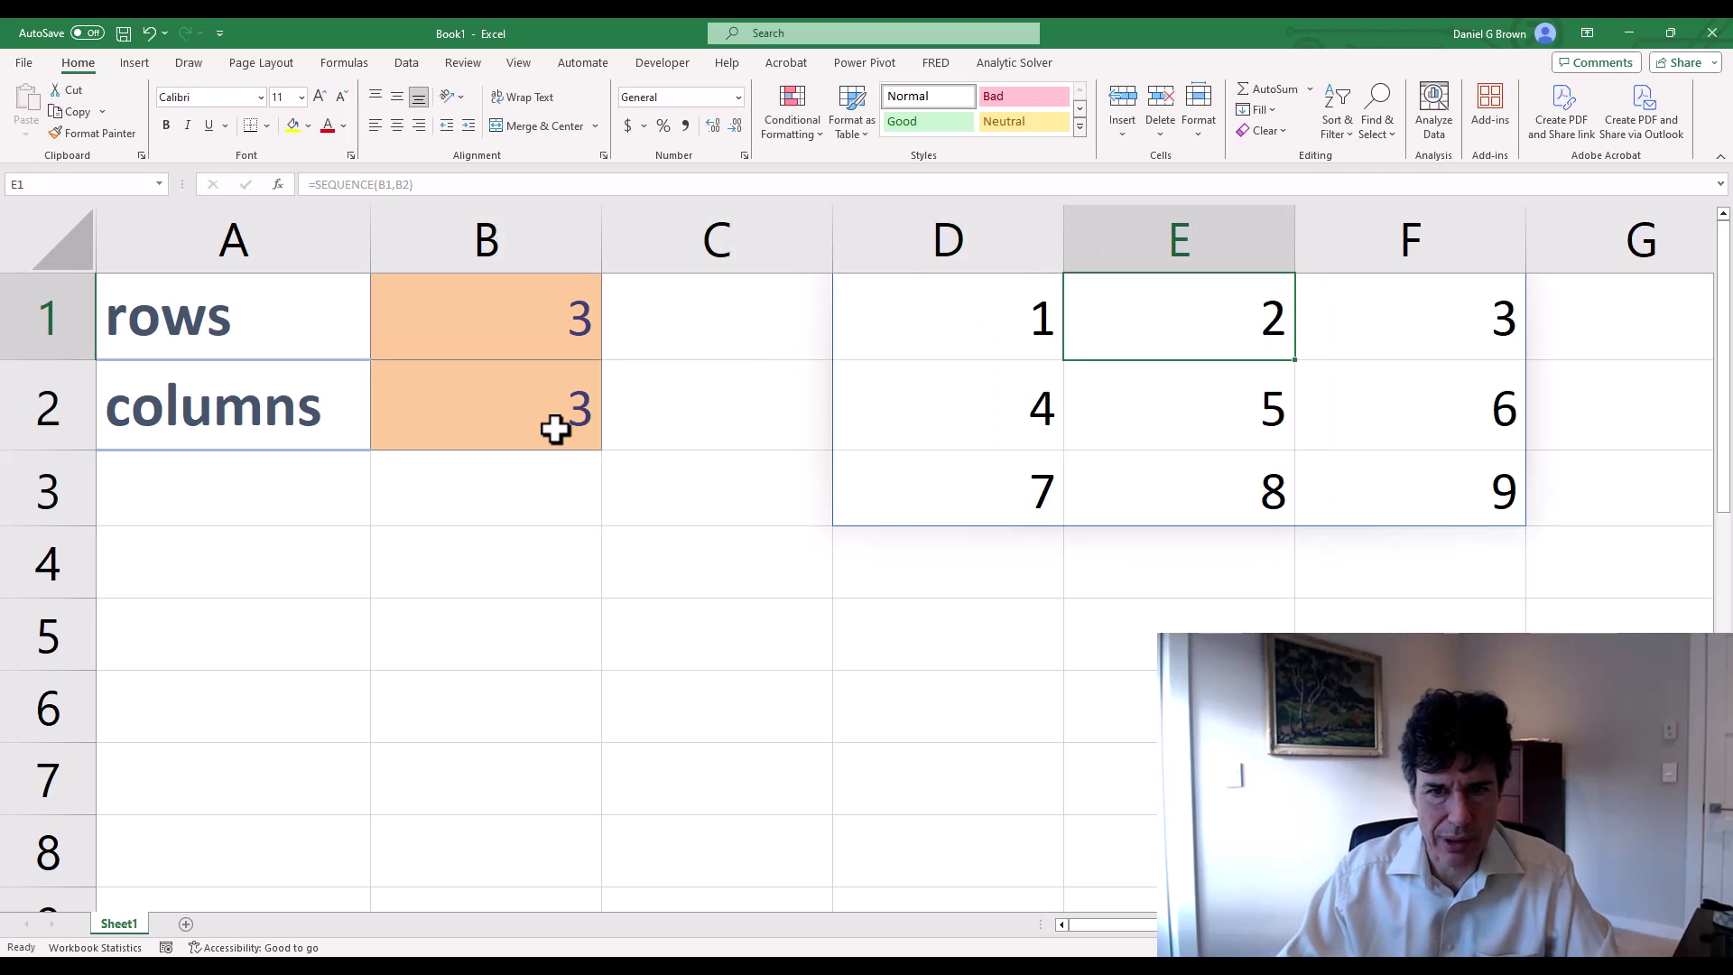
{"action": "key", "text": "Left"}
{"action": "key", "text": "ctrl+a"}
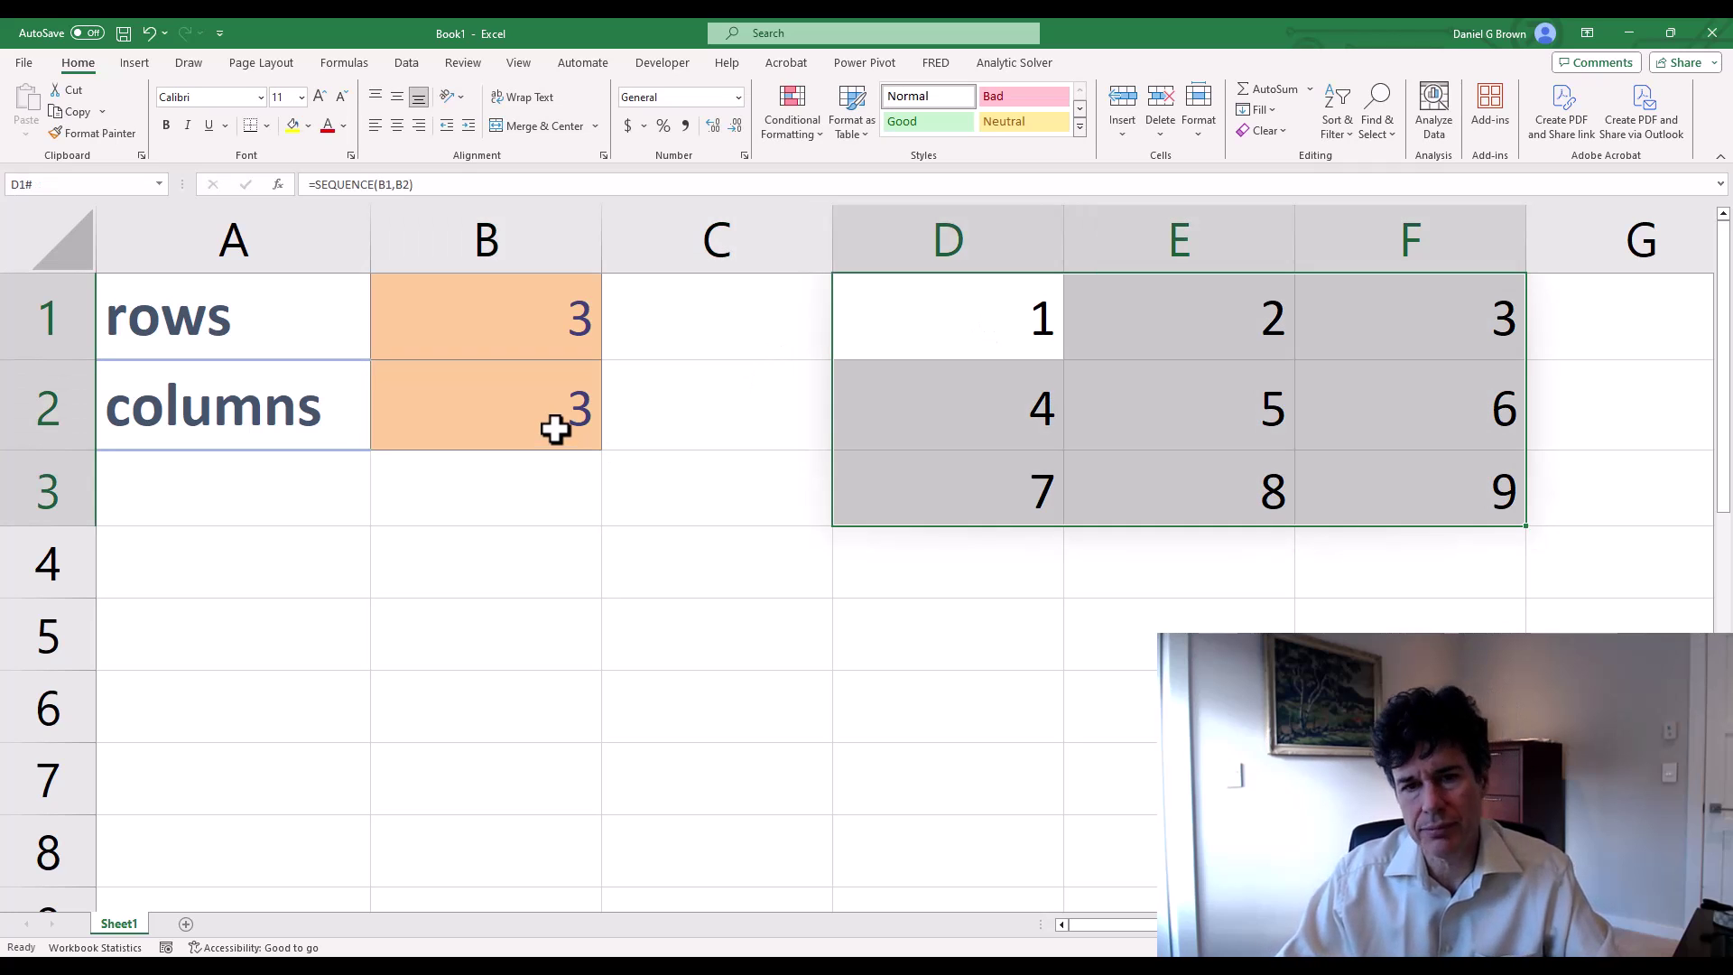
{"action": "key", "text": "Left"}
{"action": "key", "text": "Left"}
{"action": "key", "text": "Right"}
{"action": "key", "text": "Right"}
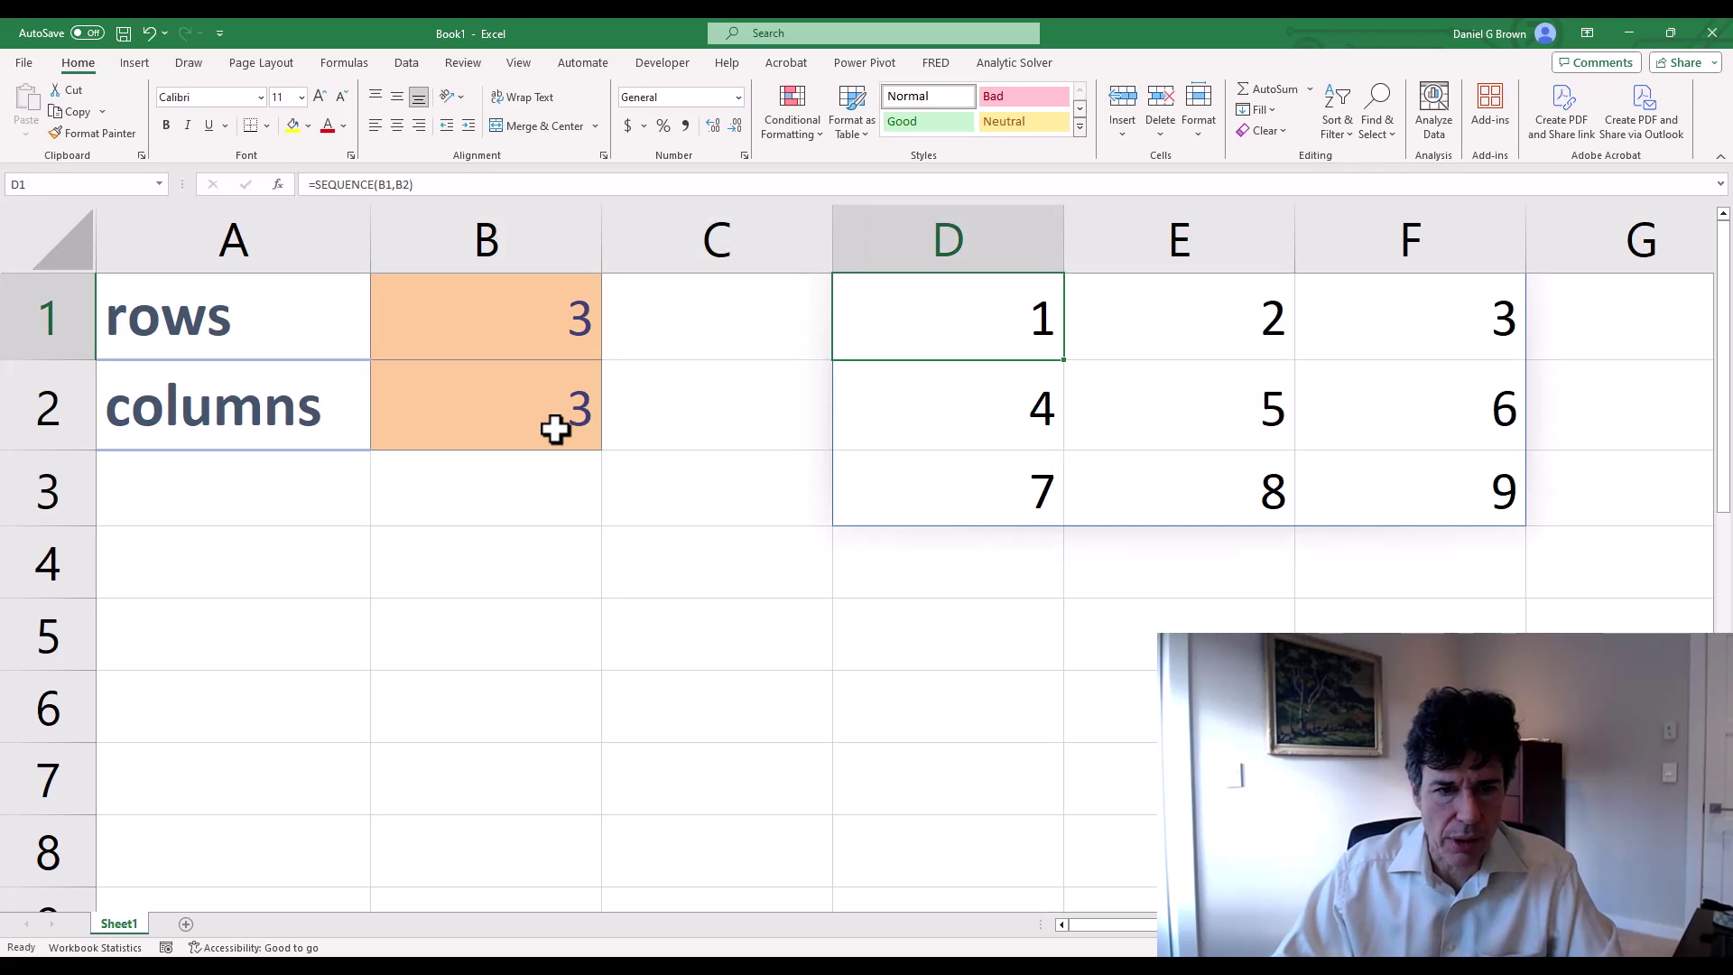
{"action": "key", "text": "Down"}
{"action": "key", "text": "Down"}
{"action": "key", "text": "Down"}
{"action": "key", "text": "Down"}
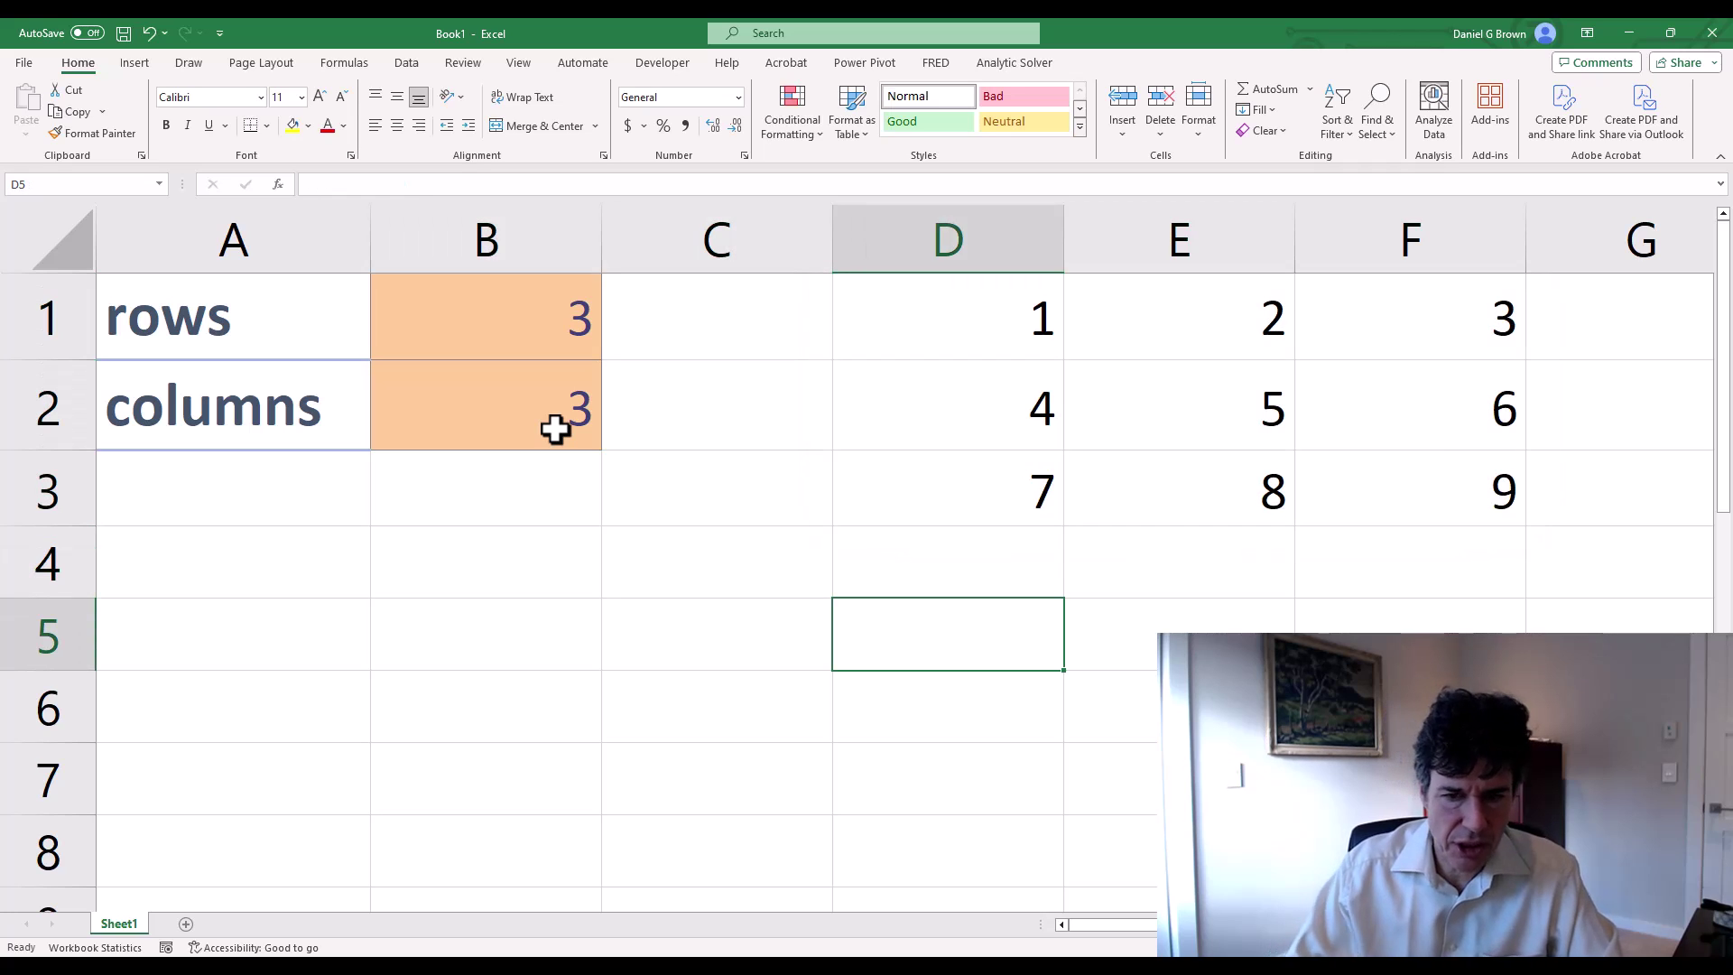
Step: Enter =OFFSET($D$1,2,0) in D5, returning 7
{"action": "type", "text": "=offset("}
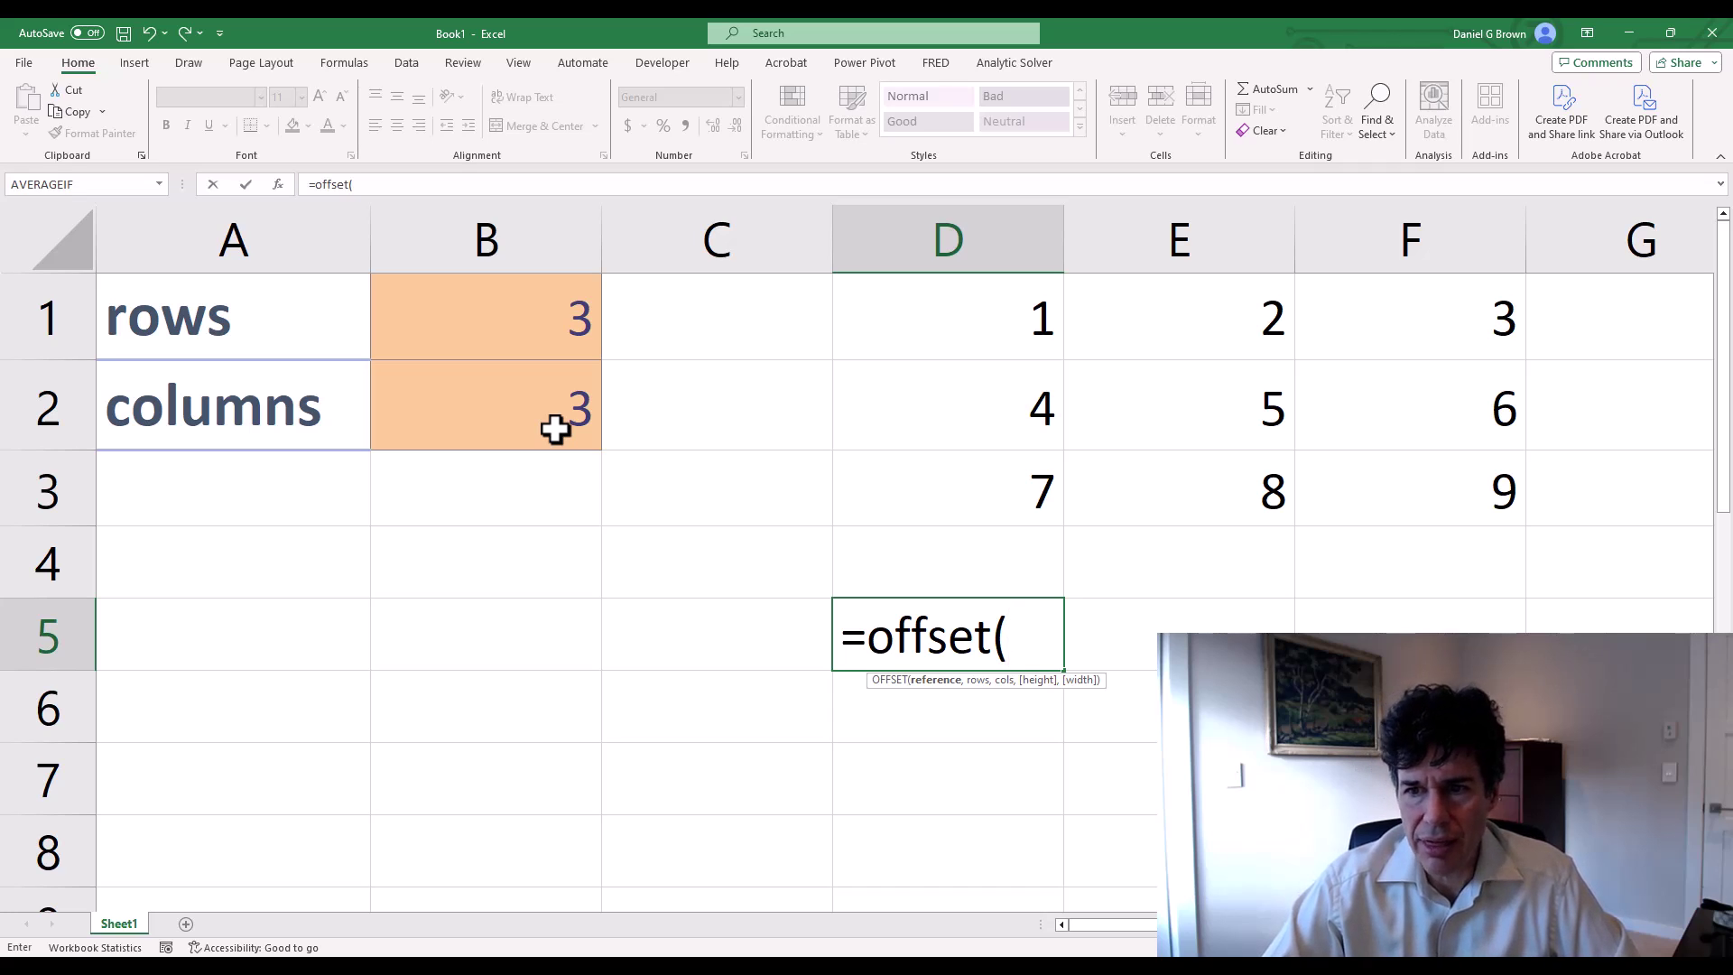
{"action": "key", "text": "Up"}
{"action": "key", "text": "Up"}
{"action": "key", "text": "Up"}
{"action": "key", "text": "Up"}
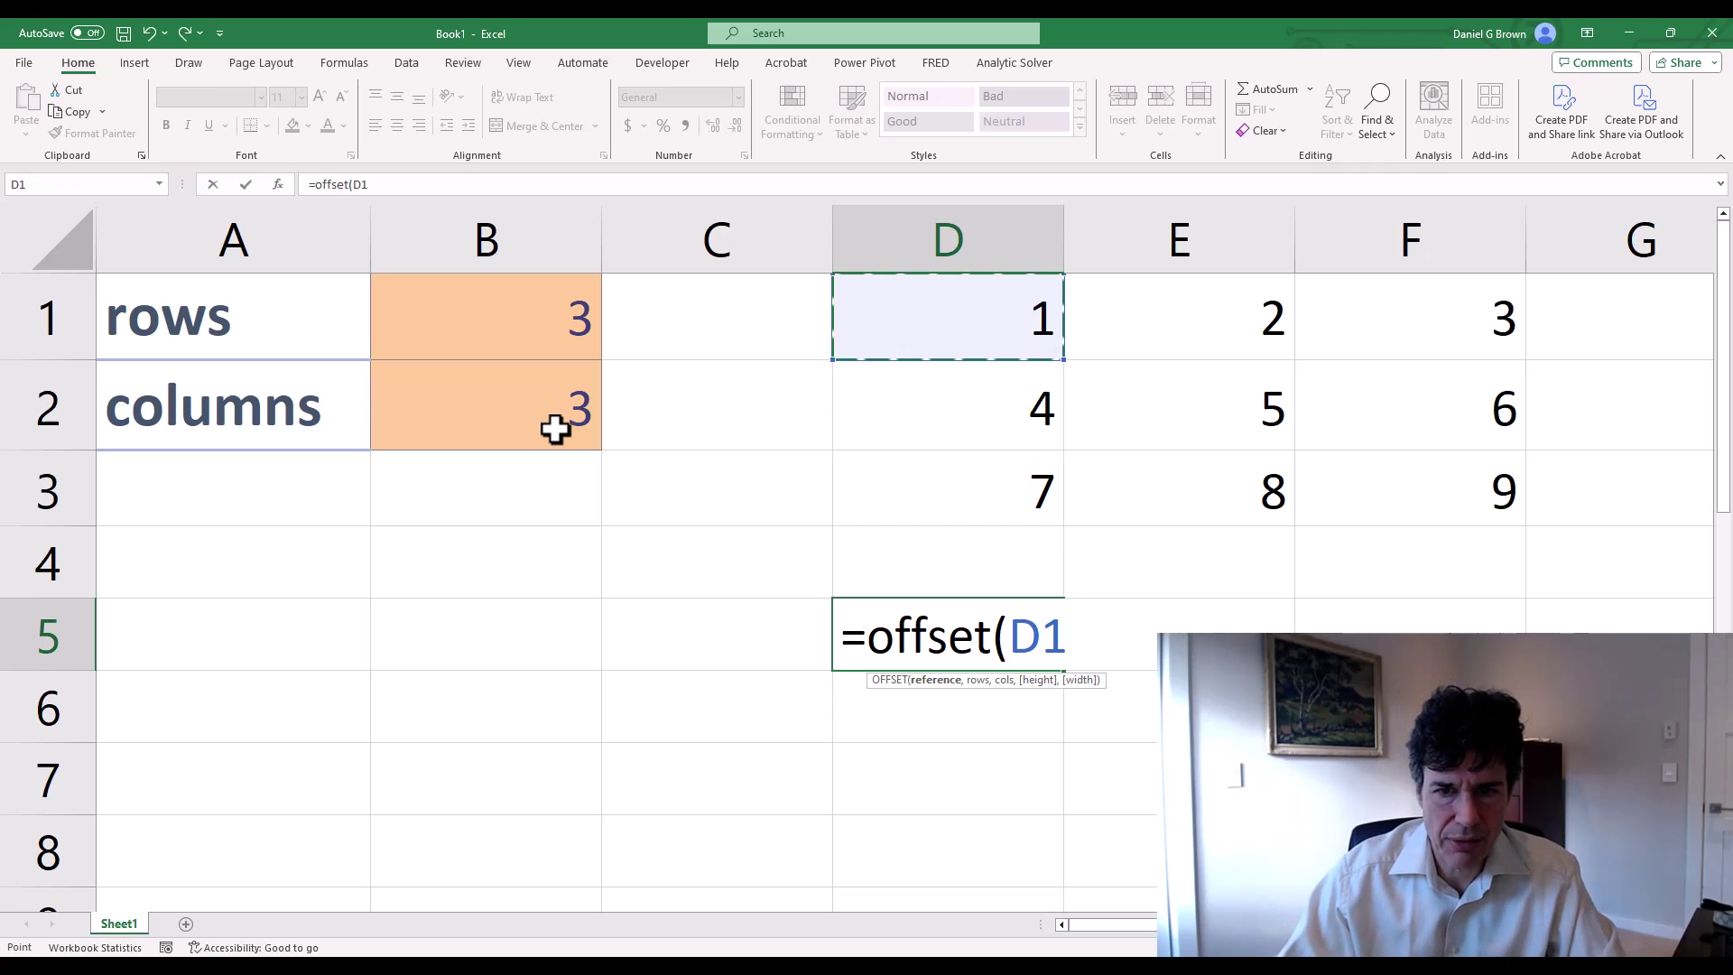
{"action": "key", "text": "F4"}
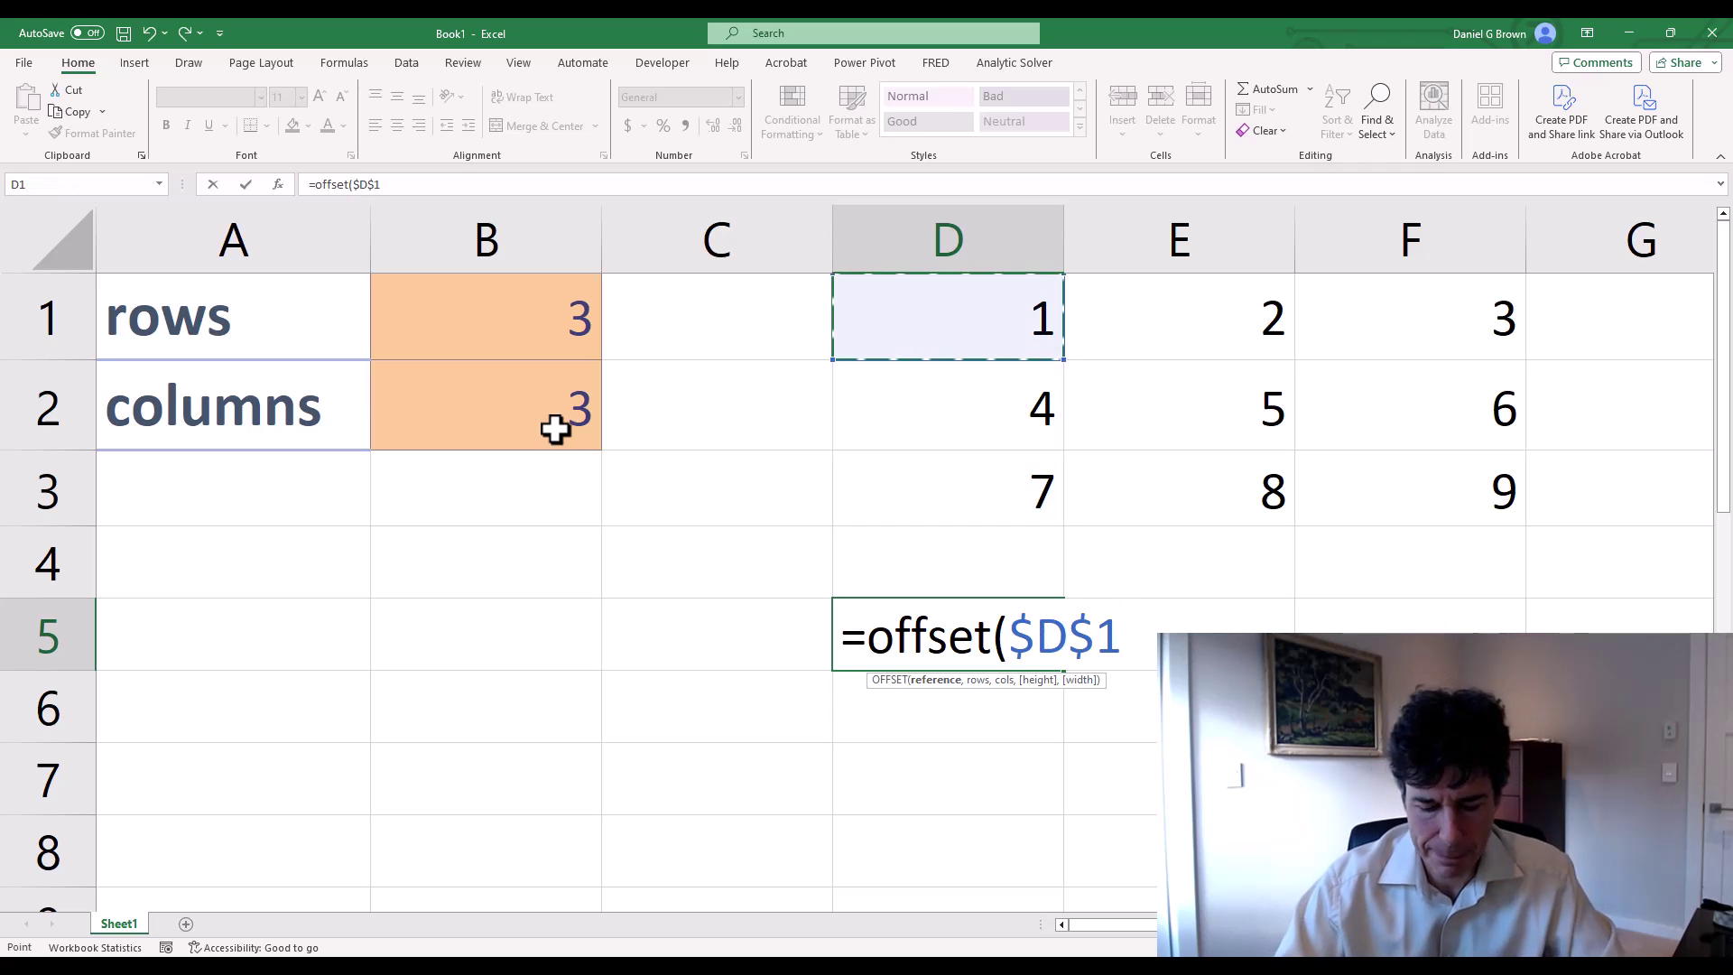
{"action": "type", "text": ",0"}
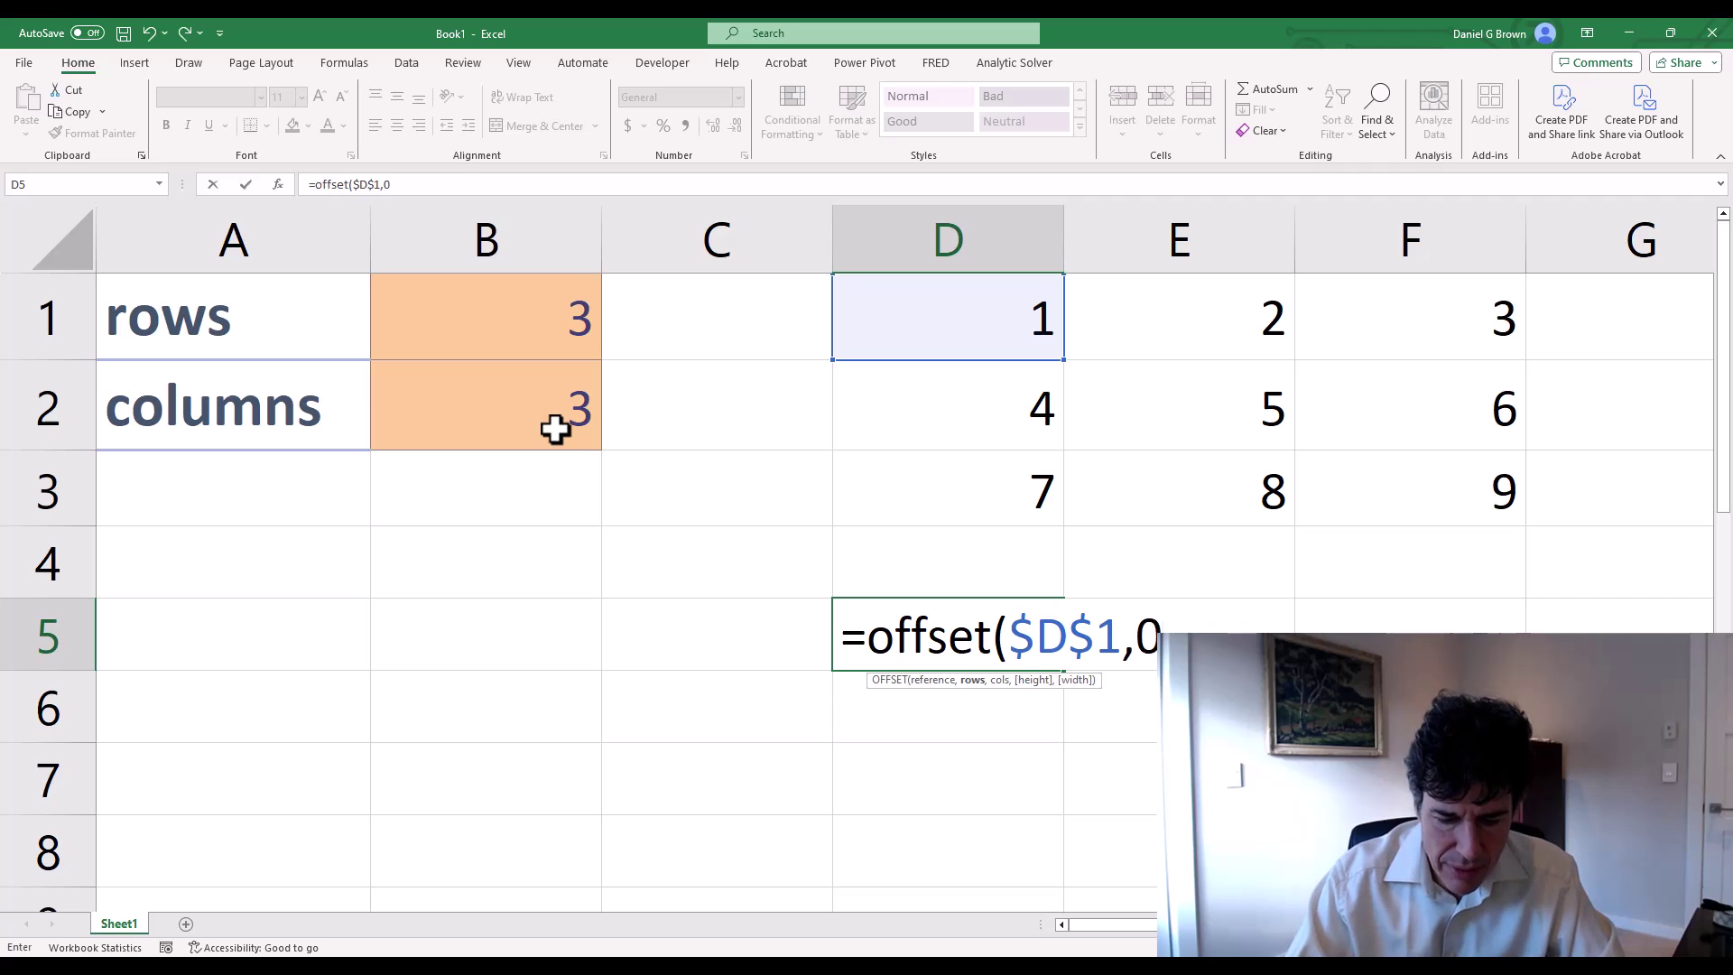
{"action": "type", "text": ",0"}
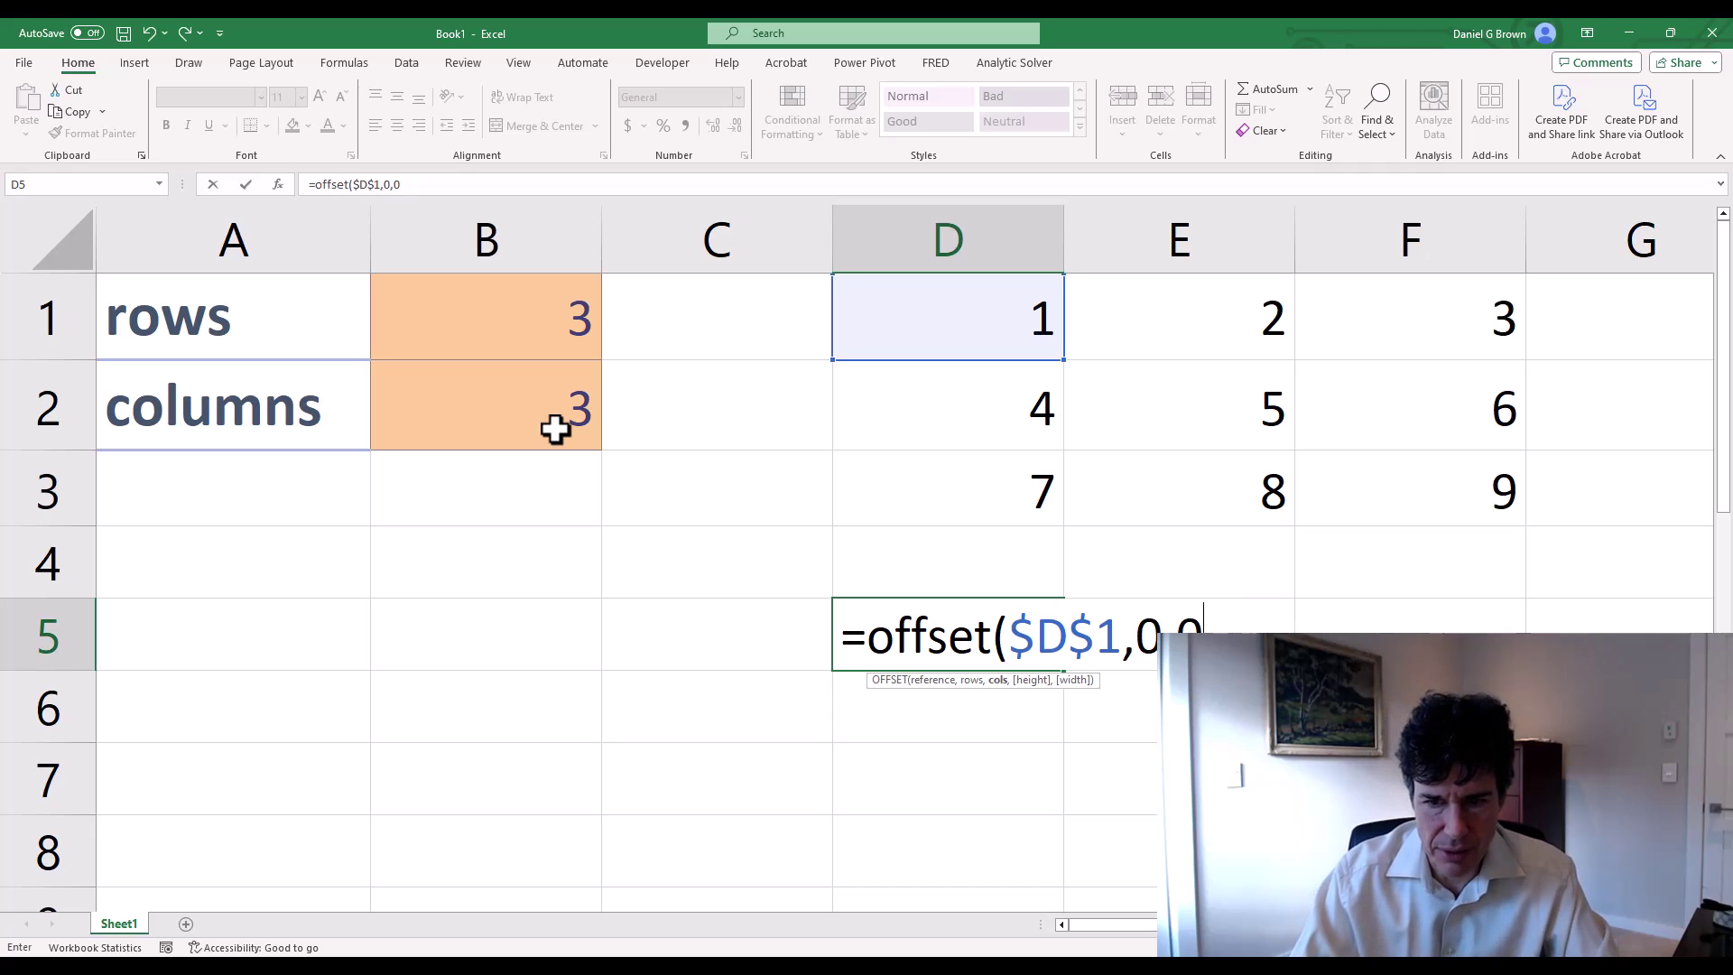
{"action": "key", "text": "BackSpace"}
{"action": "key", "text": "BackSpace"}
{"action": "key", "text": "BackSpace"}
{"action": "type", "text": "2,0"}
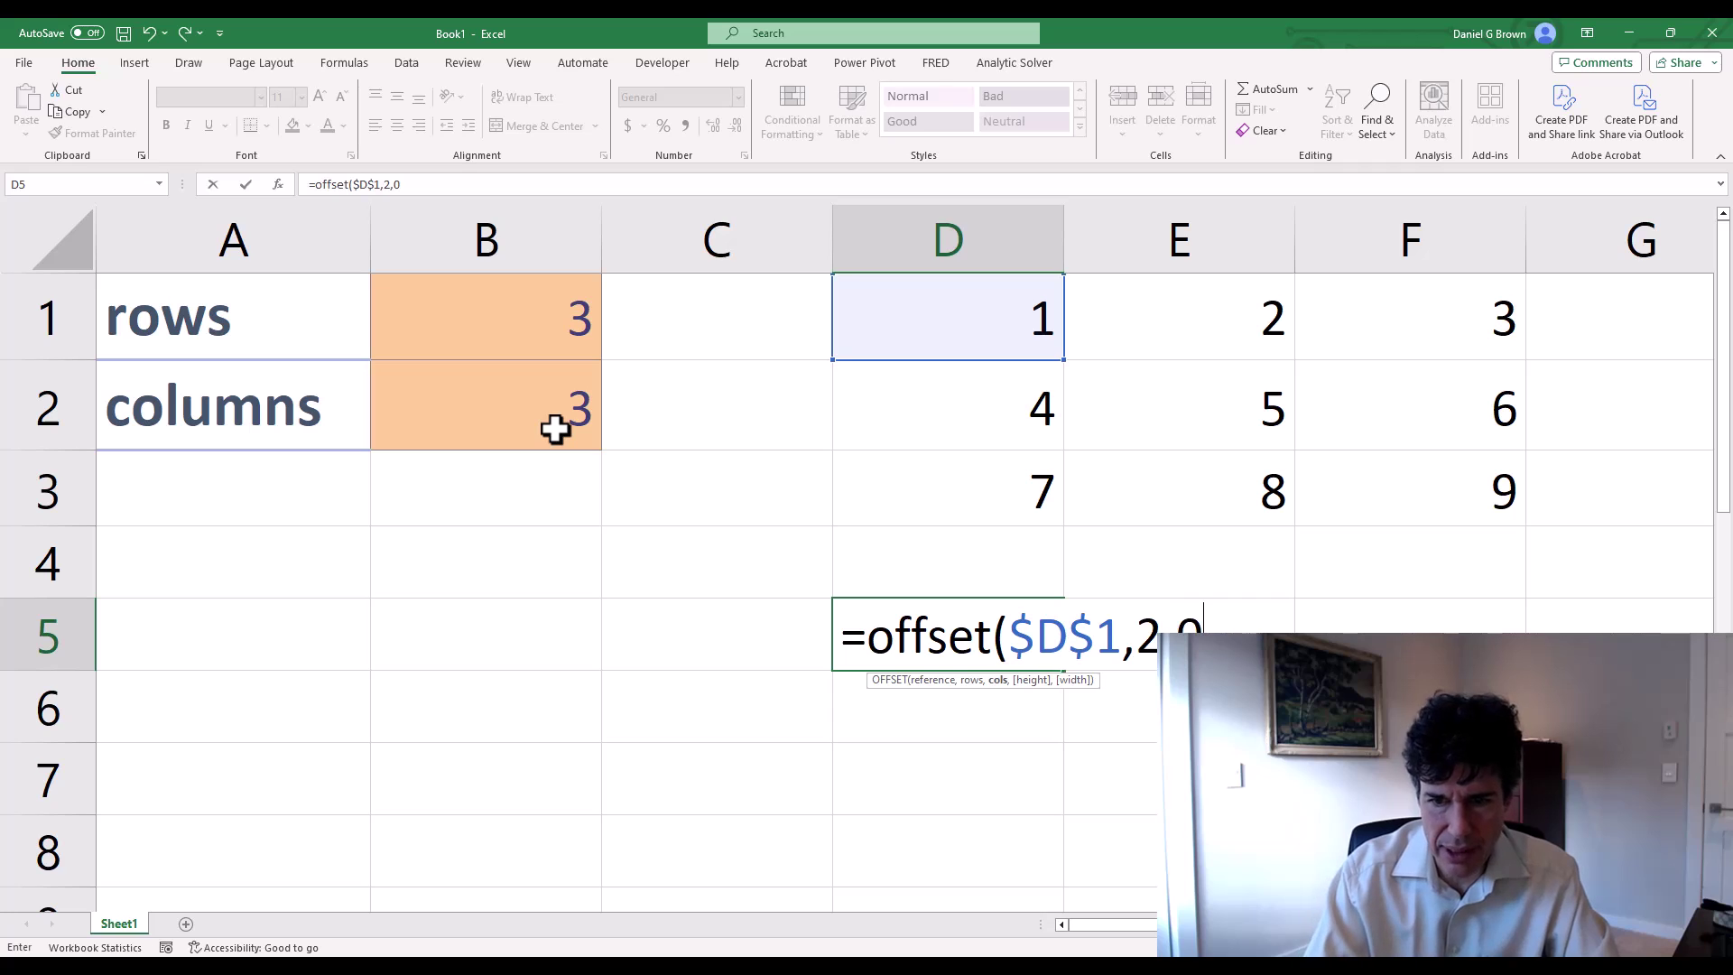
{"action": "key", "text": "Return"}
{"action": "key", "text": "Return"}
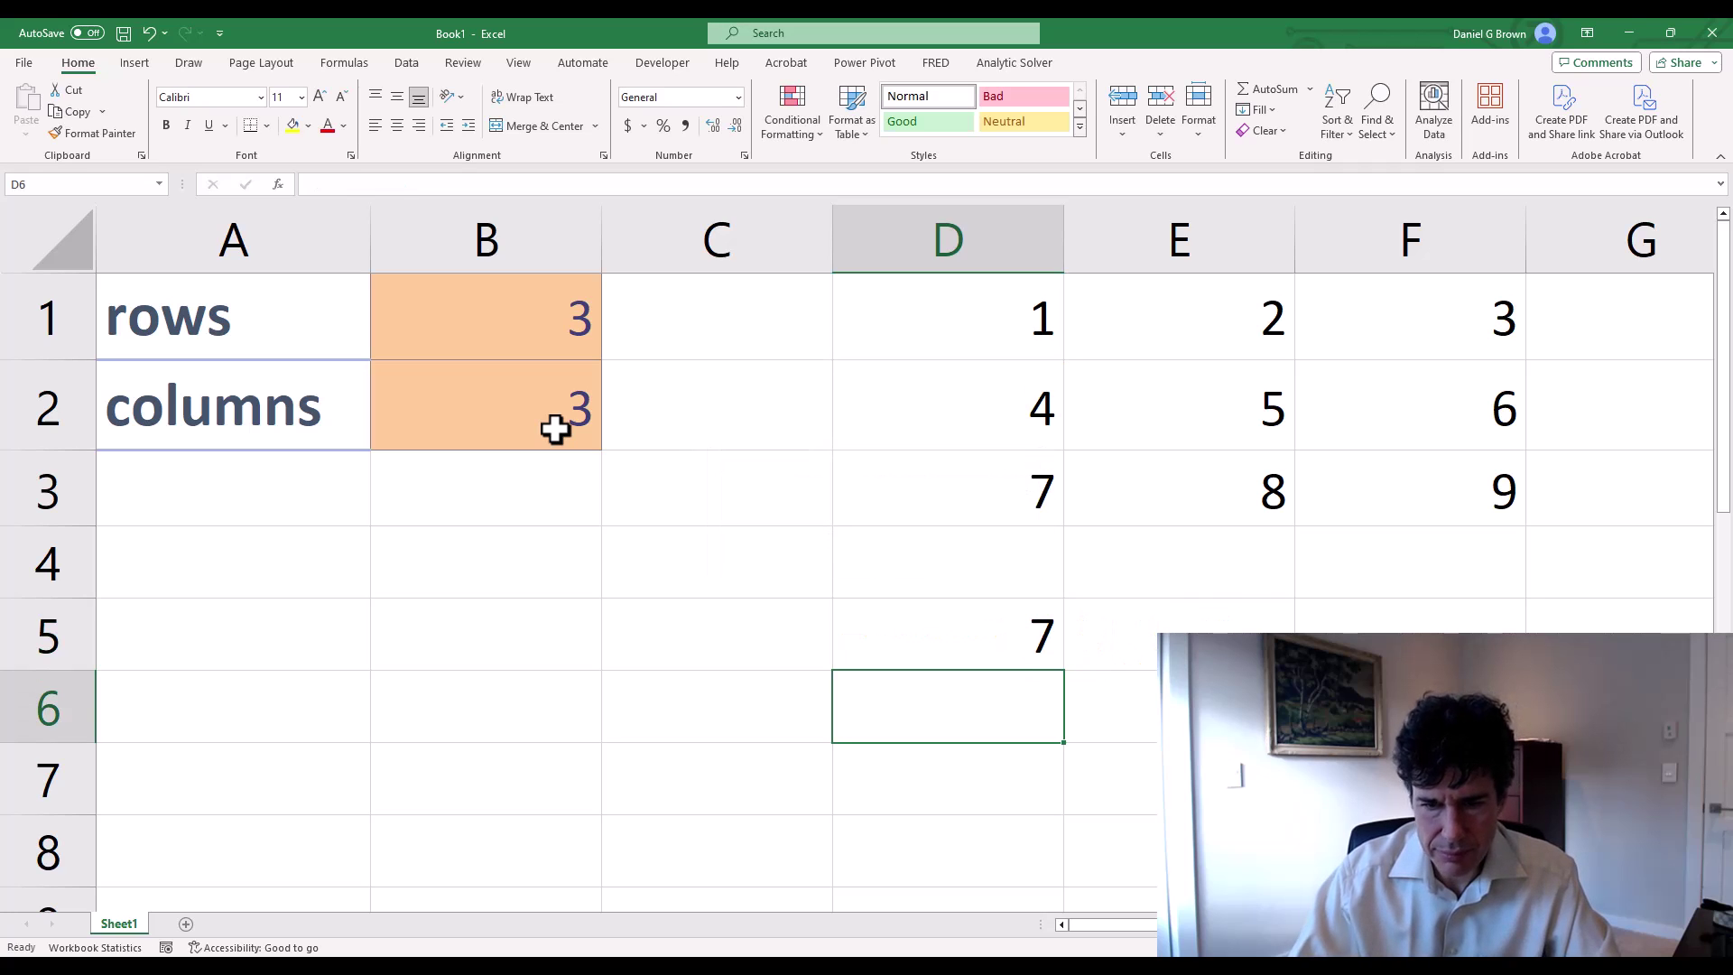
Step: Change the D5 formula to =OFFSET($D$1,0,2), returning 3
{"action": "key", "text": "Up"}
{"action": "key", "text": "F2"}
{"action": "key", "text": "Left"}
{"action": "key", "text": "Left"}
{"action": "key", "text": "Left"}
{"action": "key", "text": "Left"}
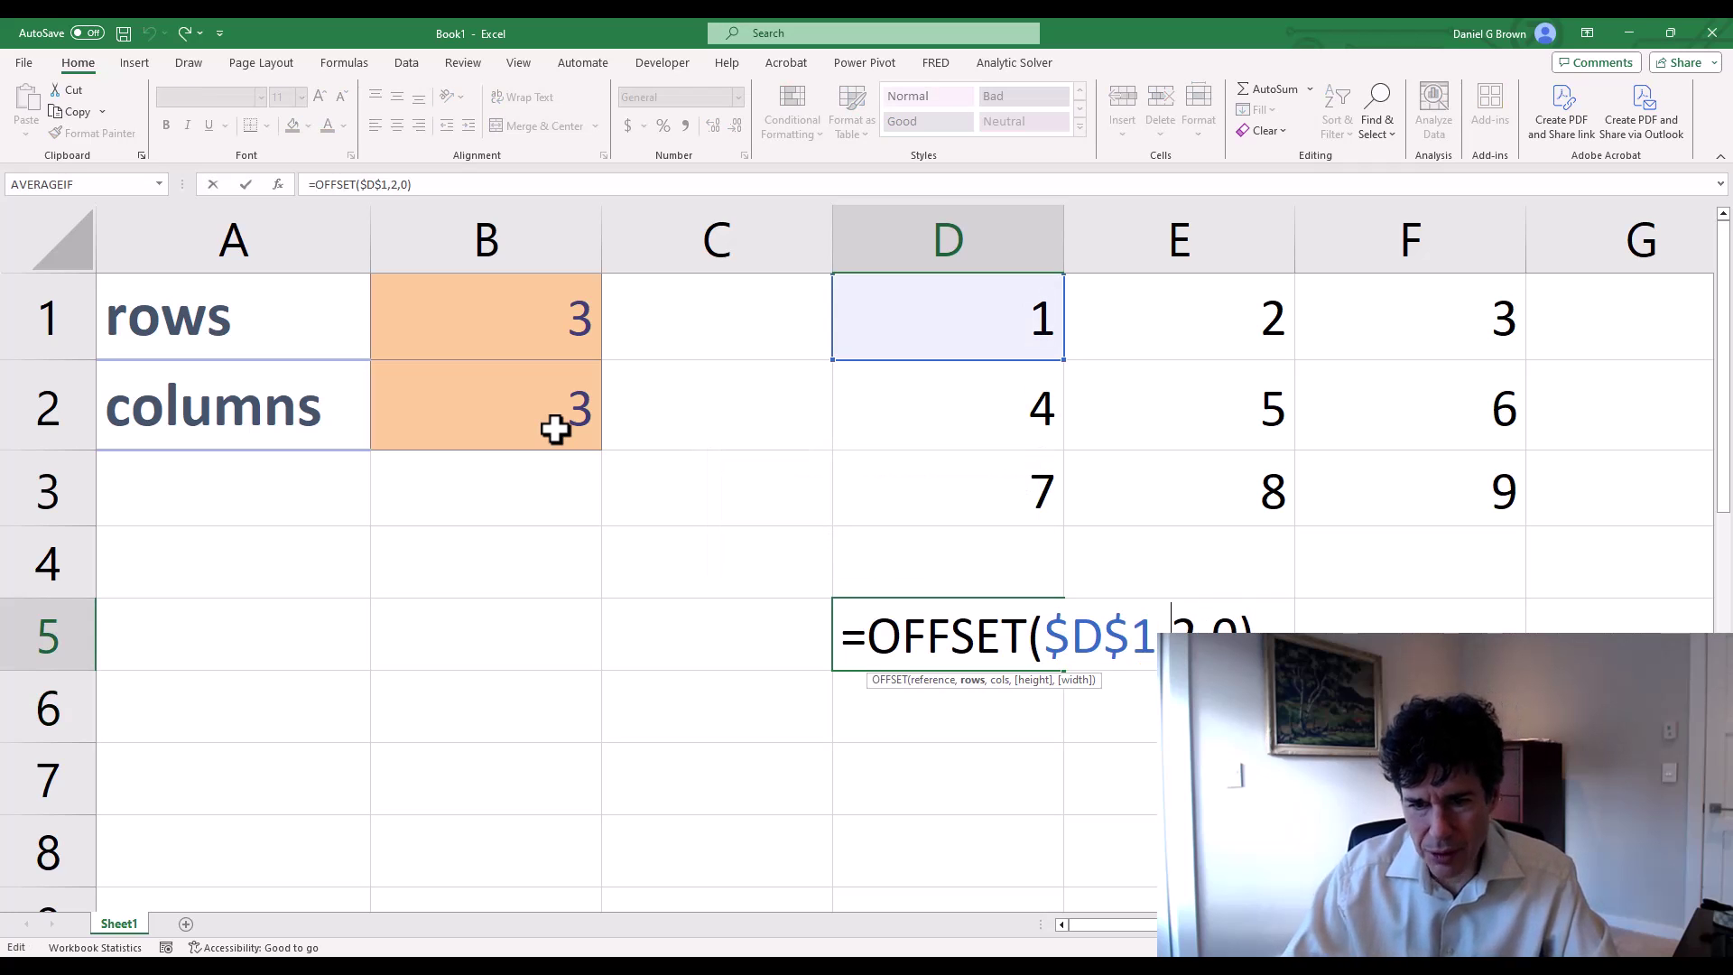
{"action": "key", "text": "Delete"}
{"action": "type", "text": "0"}
{"action": "key", "text": "Right"}
{"action": "key", "text": "Delete"}
{"action": "type", "text": "2"}
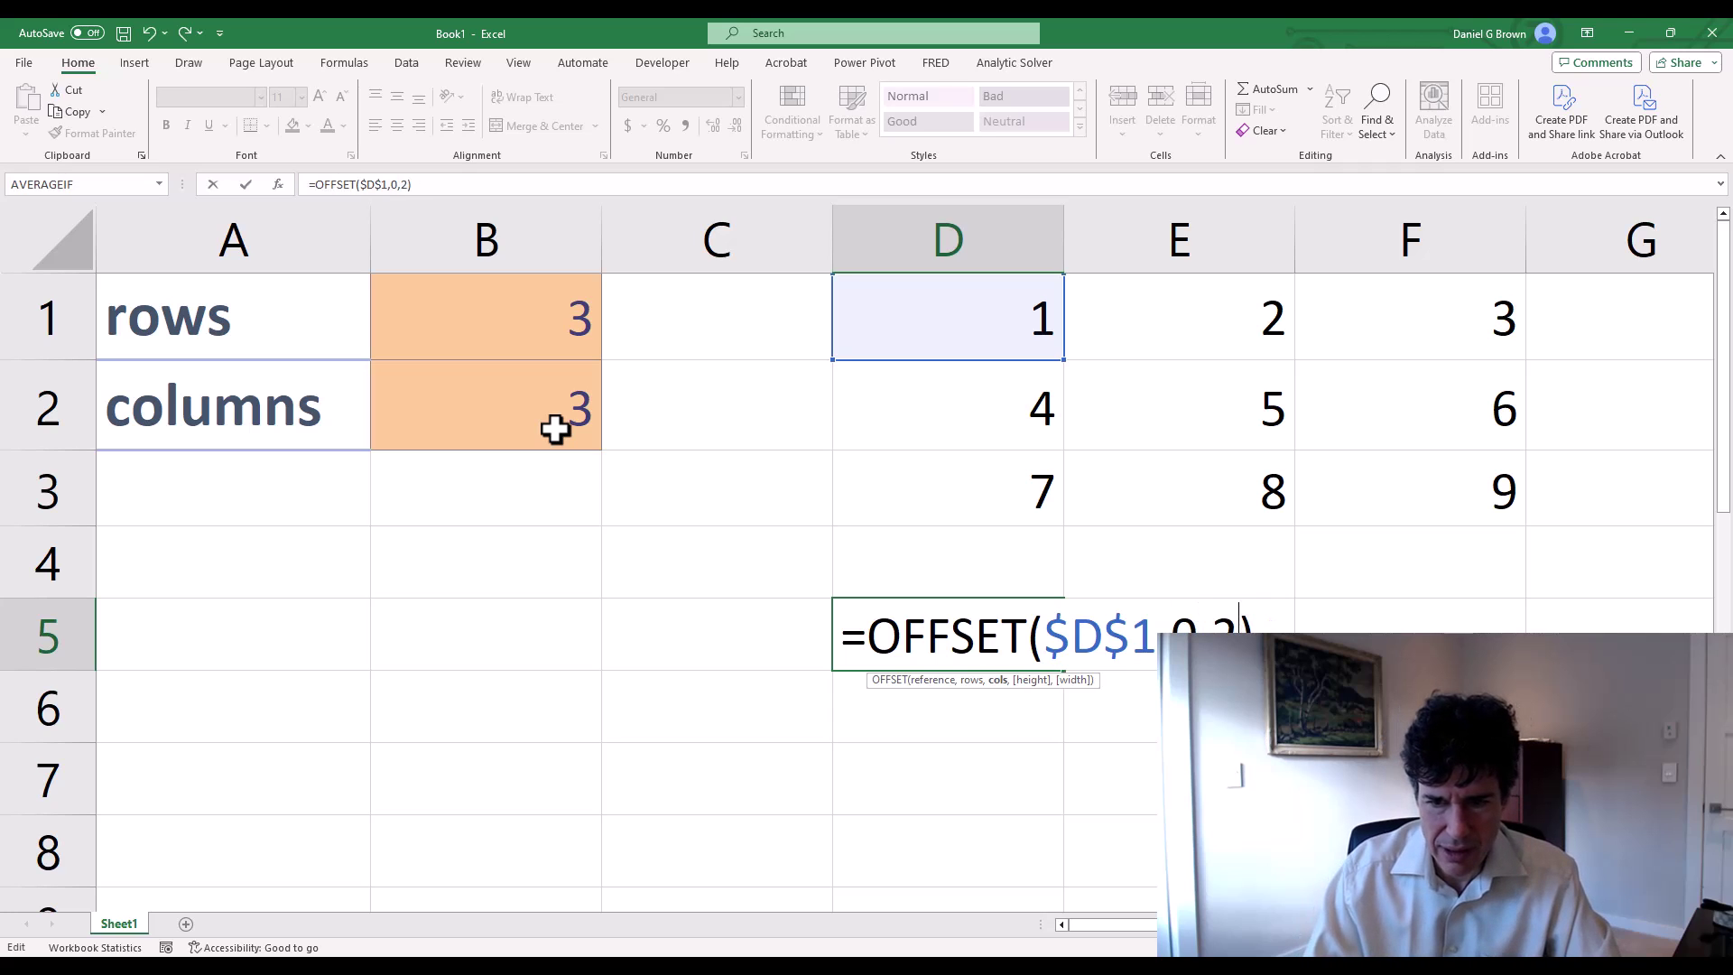
{"action": "key", "text": "Return"}
Step: Begin editing the D5 formula back to offsets 0,0
{"action": "key", "text": "Up"}
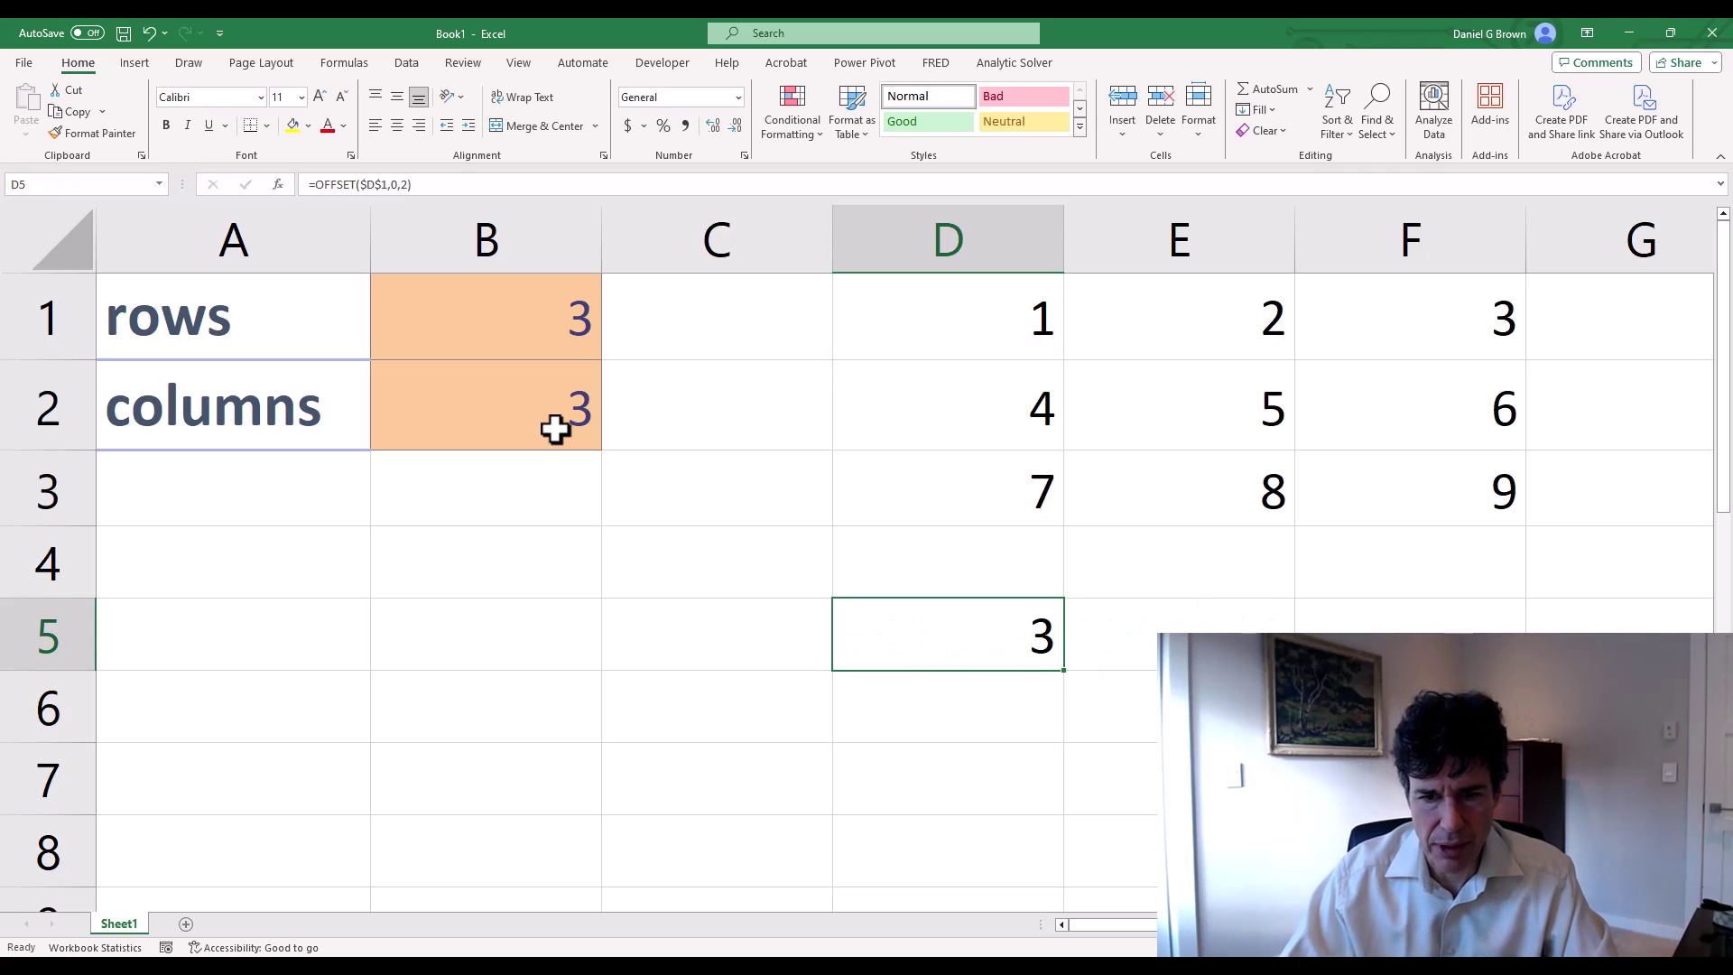
{"action": "key", "text": "F2"}
{"action": "key", "text": "Left"}
{"action": "key", "text": "BackSpace"}
{"action": "type", "text": "0"}
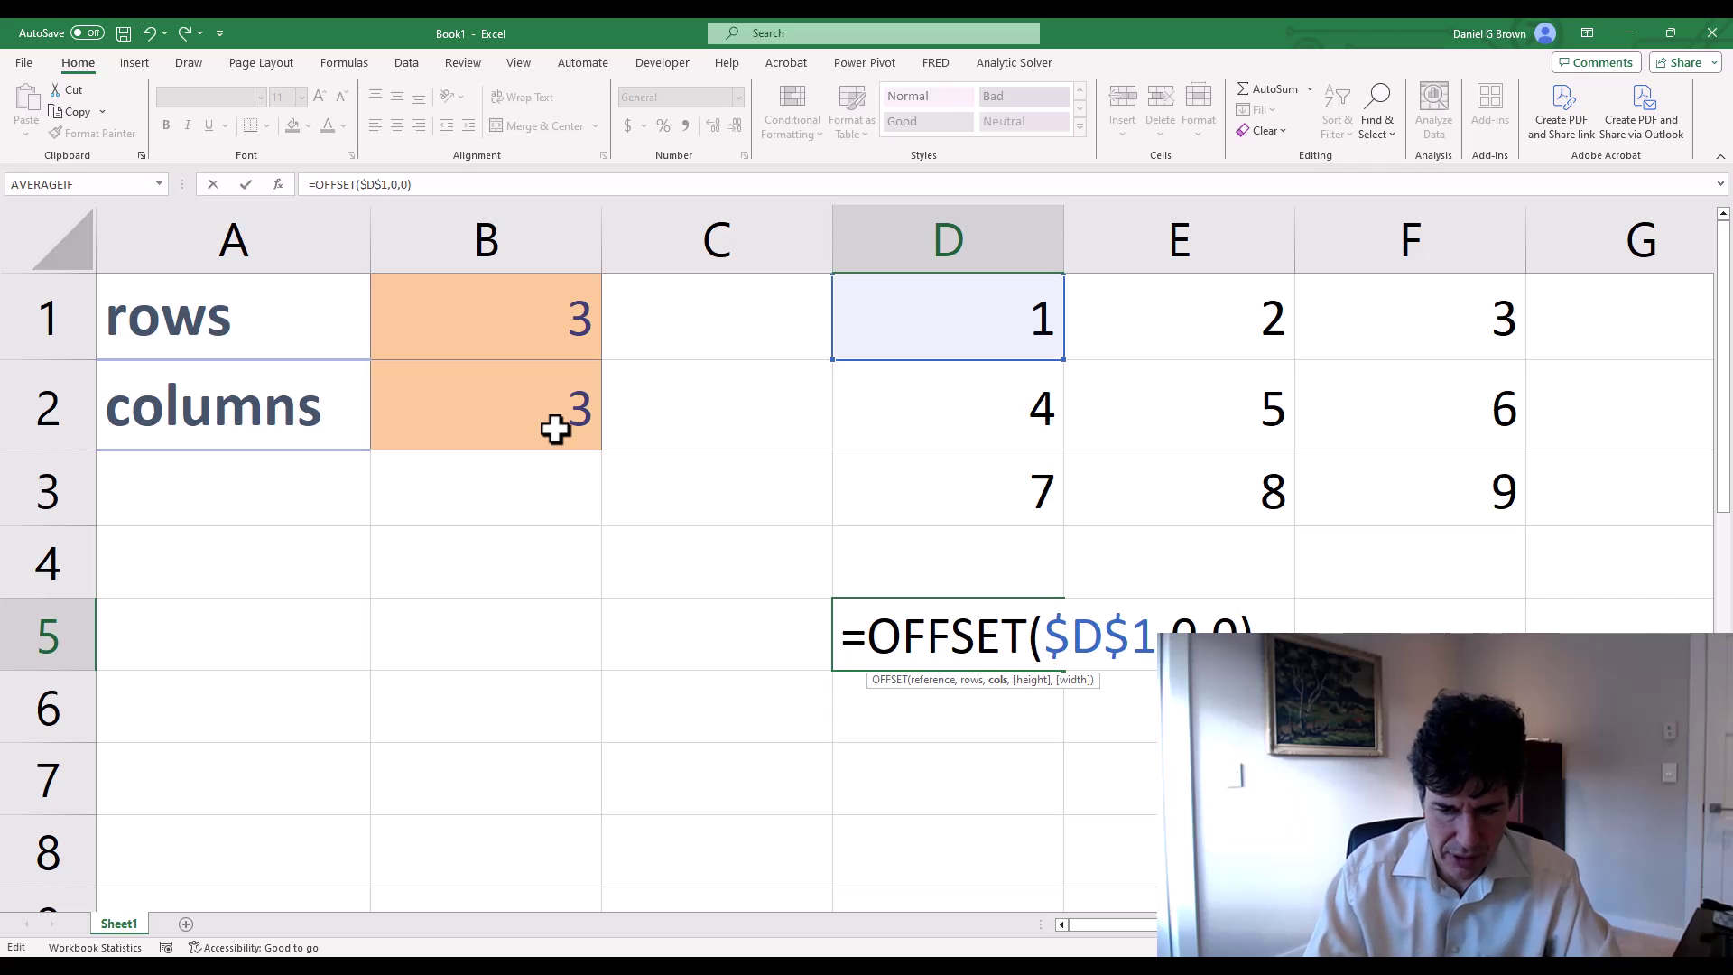
{"action": "type", "text": ","}
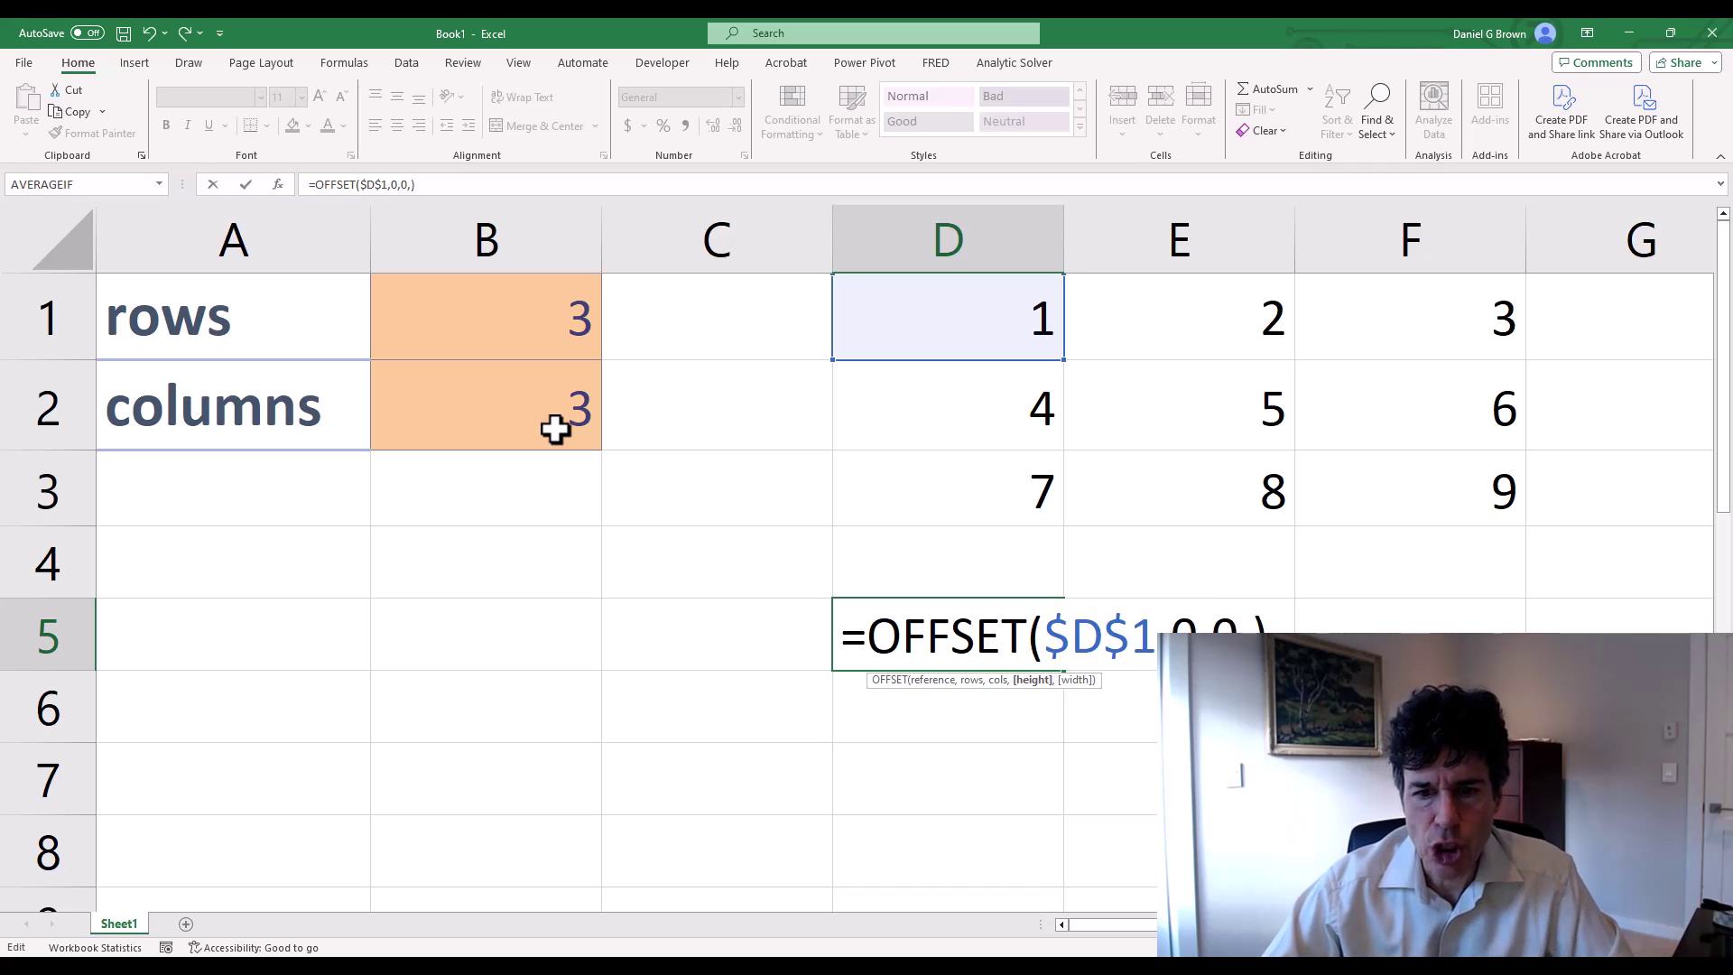
Step: Add $B$1 as height and $B$2 as width, giving =OFFSET($D$1,0,0,$B$1,$B$2)
{"action": "left_click", "coordinate": [538, 326]}
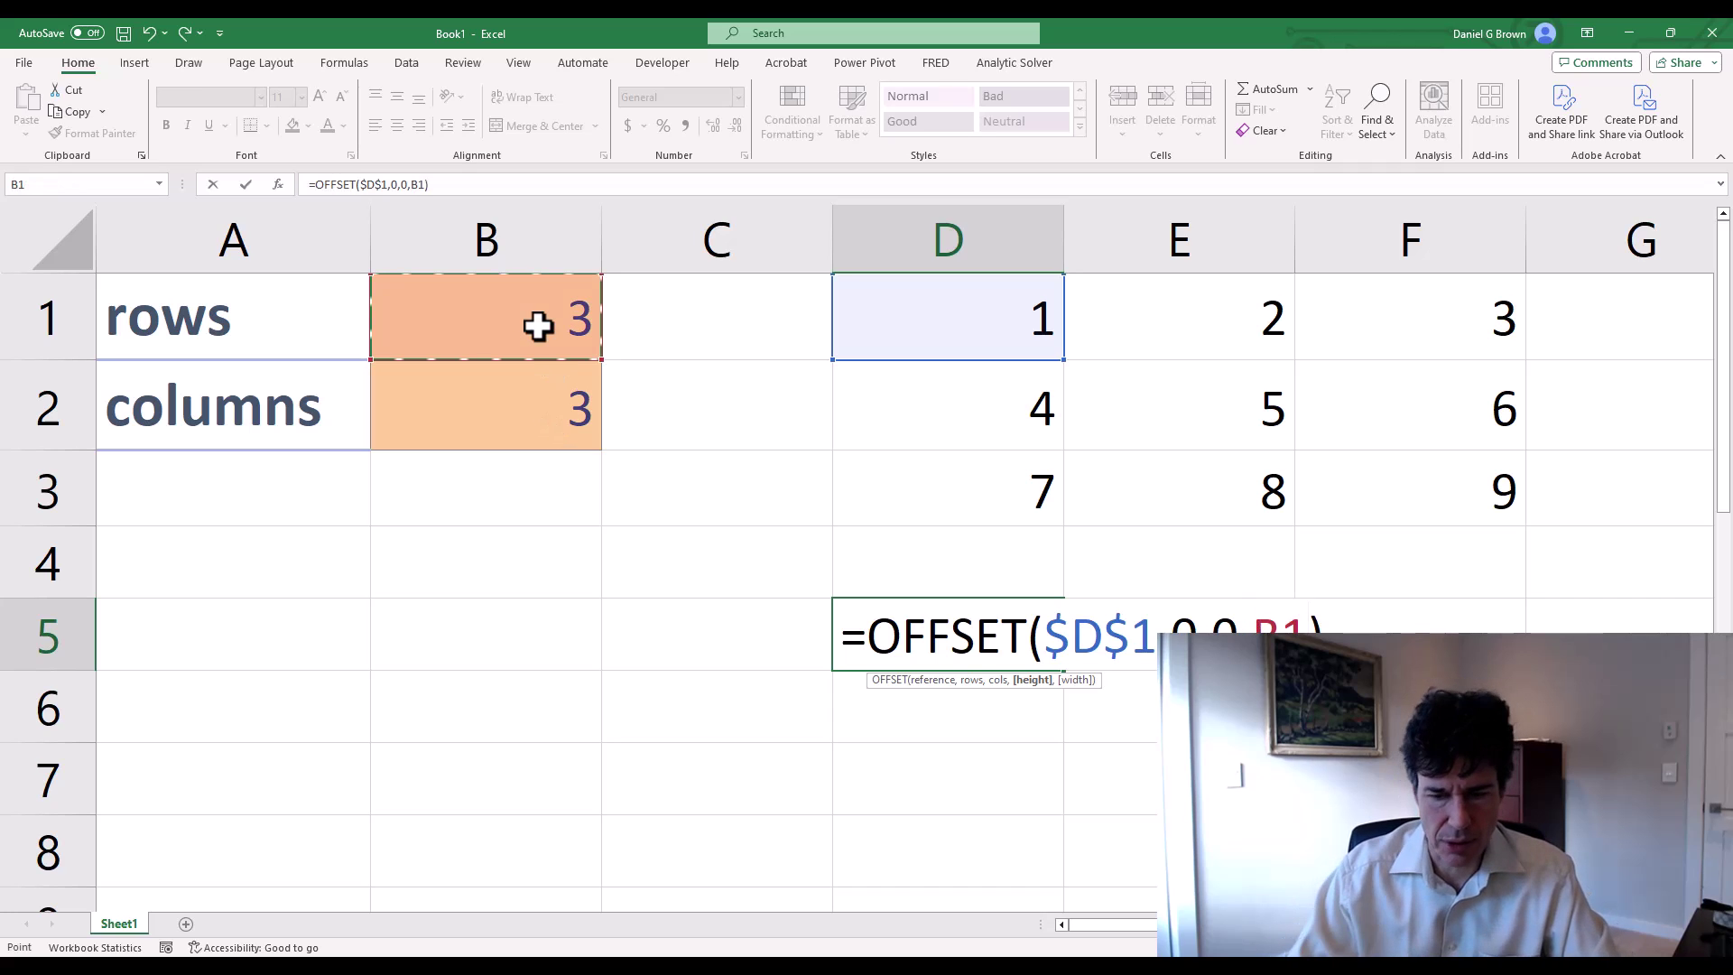
{"action": "key", "text": "F4"}
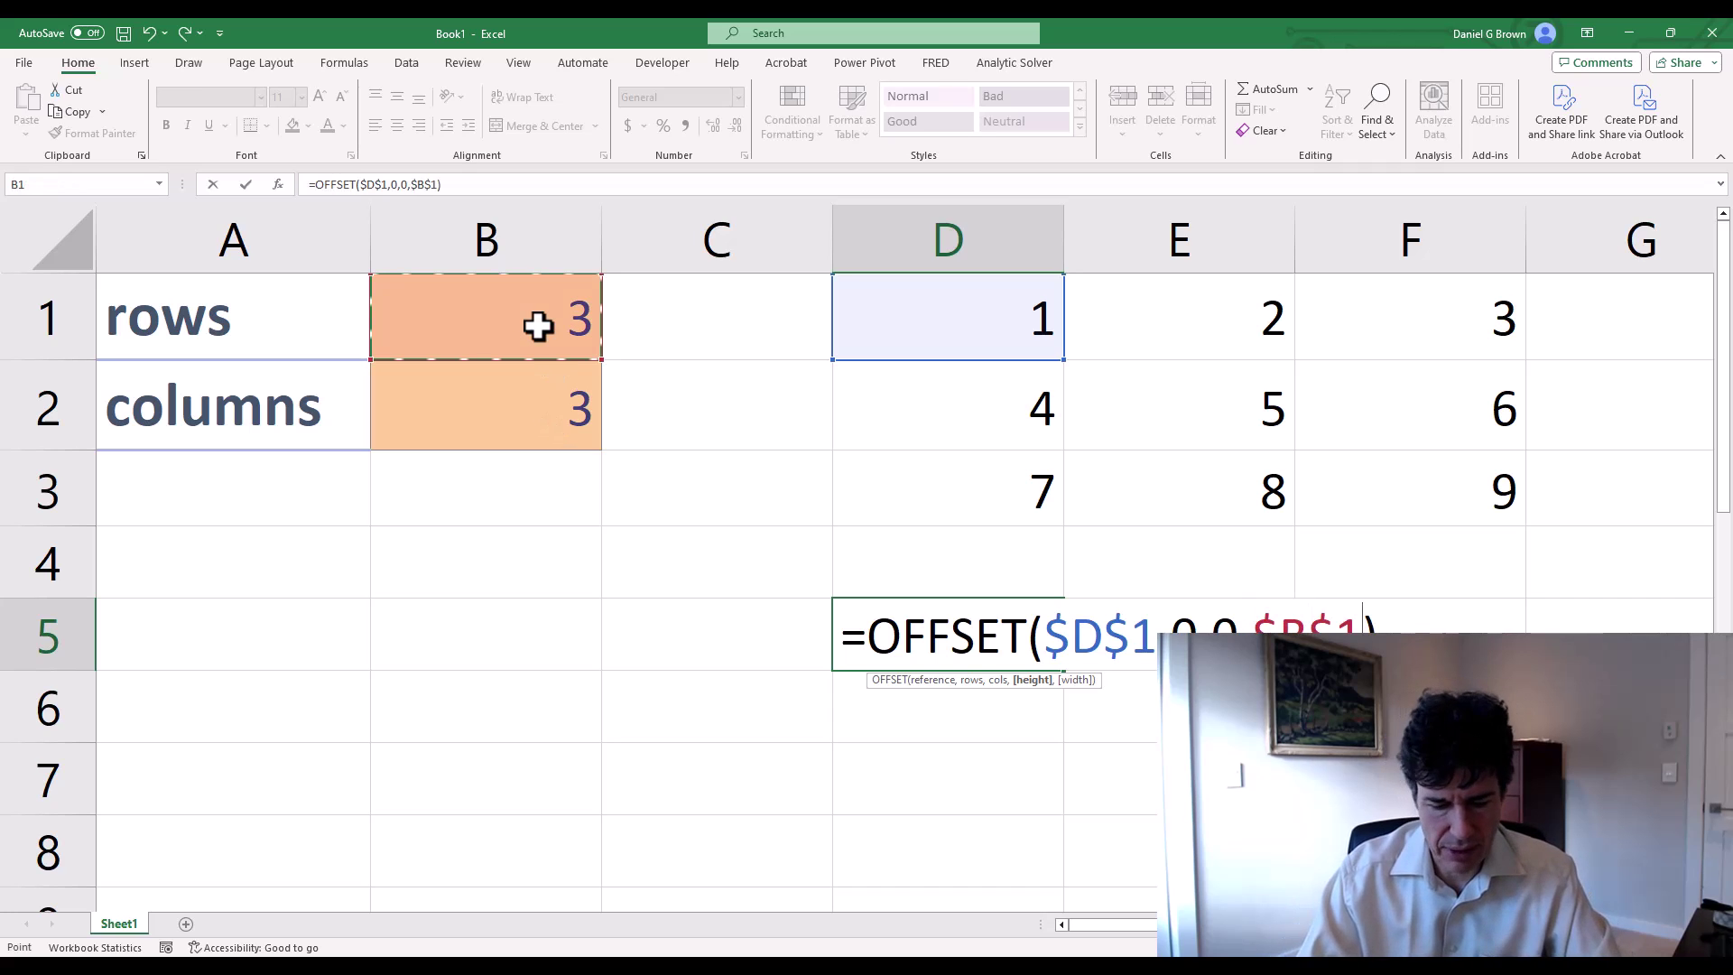
{"action": "type", "text": ","}
{"action": "left_click", "coordinate": [534, 407]}
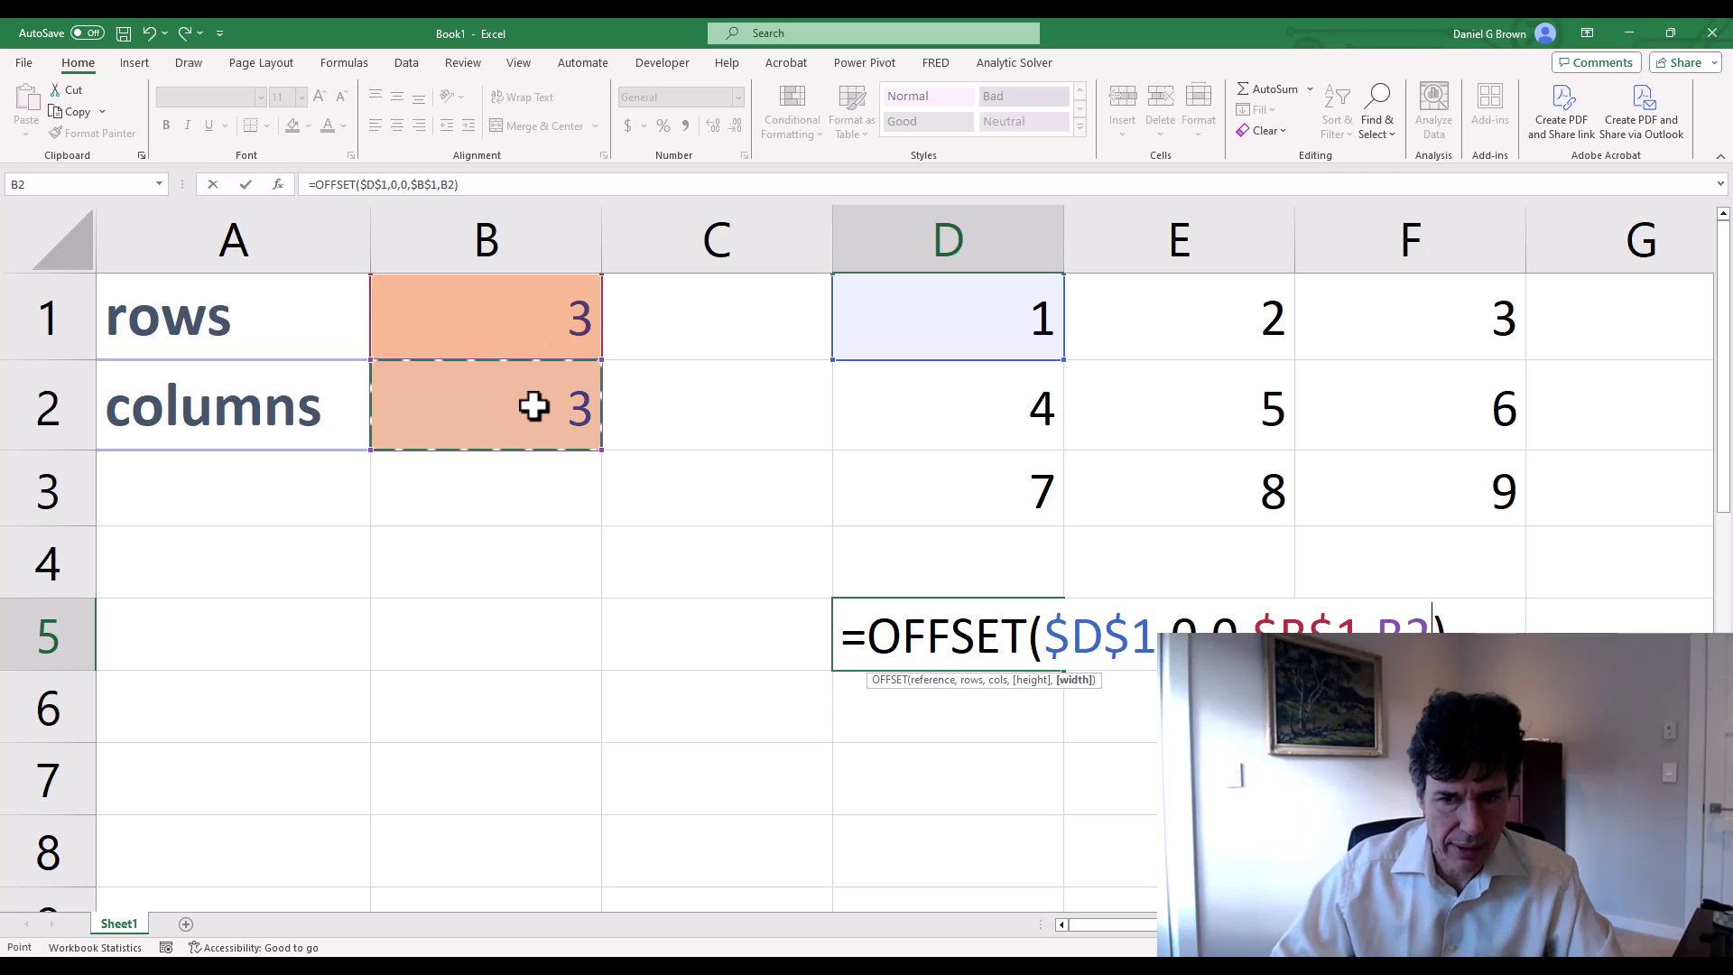
{"action": "key", "text": "F4"}
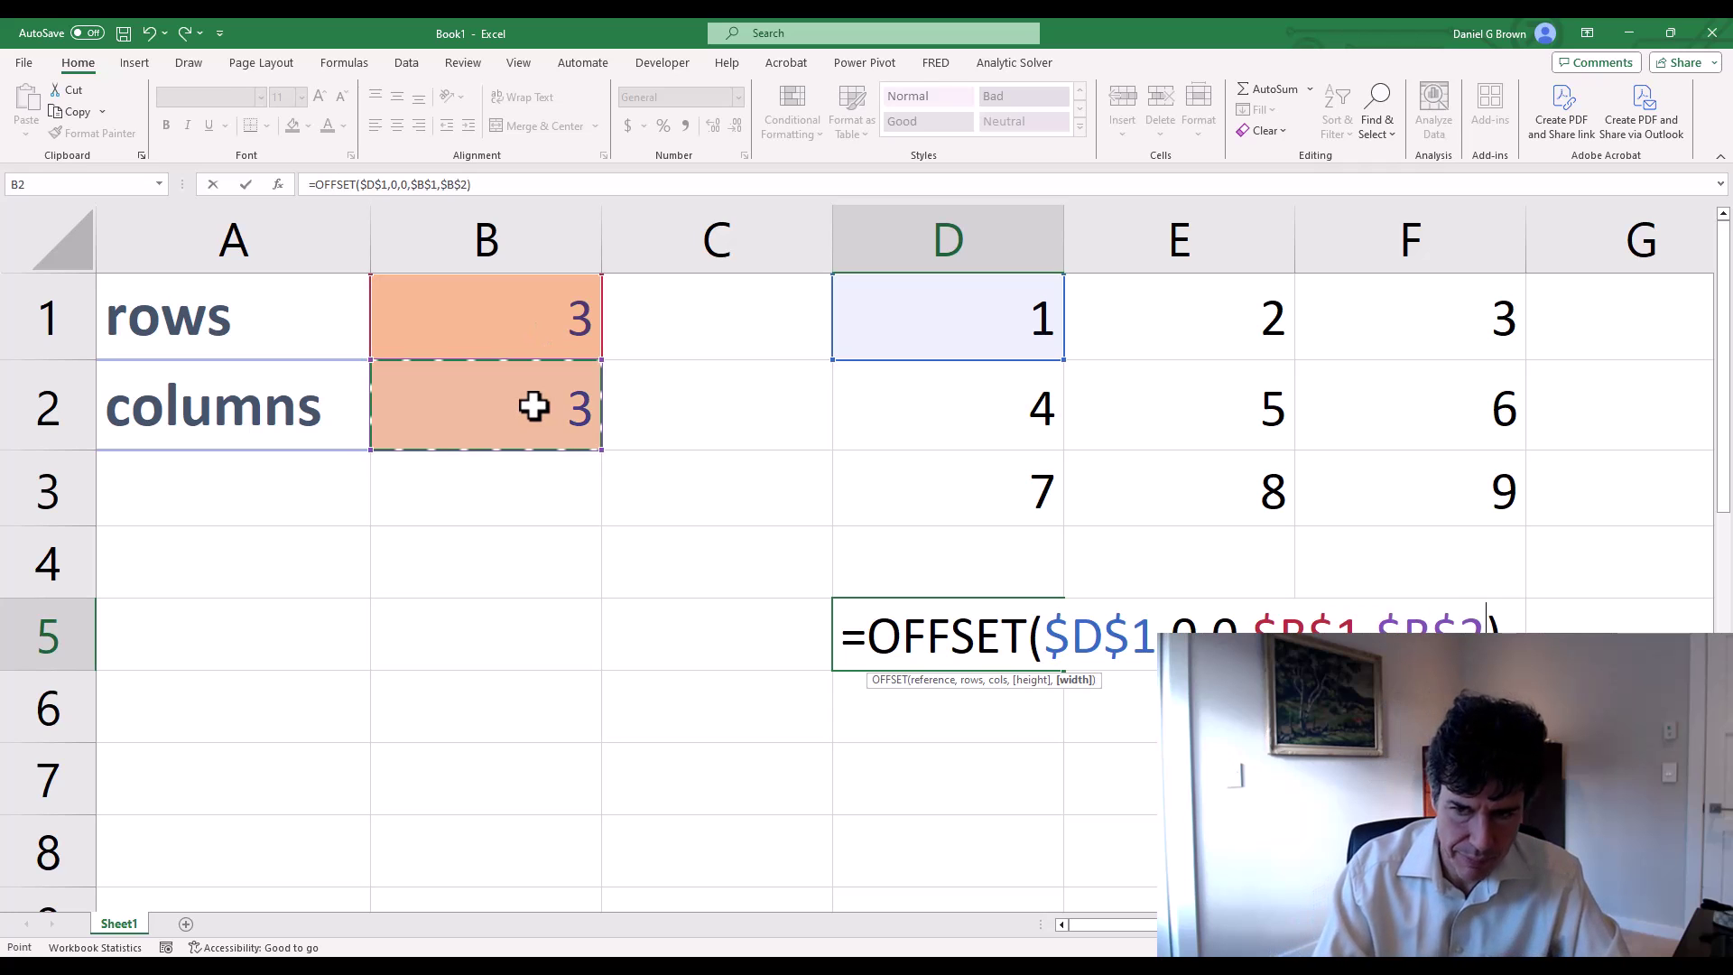
Step: Commit the D5 OFFSET formula so it spills a 3×3 block
{"action": "key", "text": "Return"}
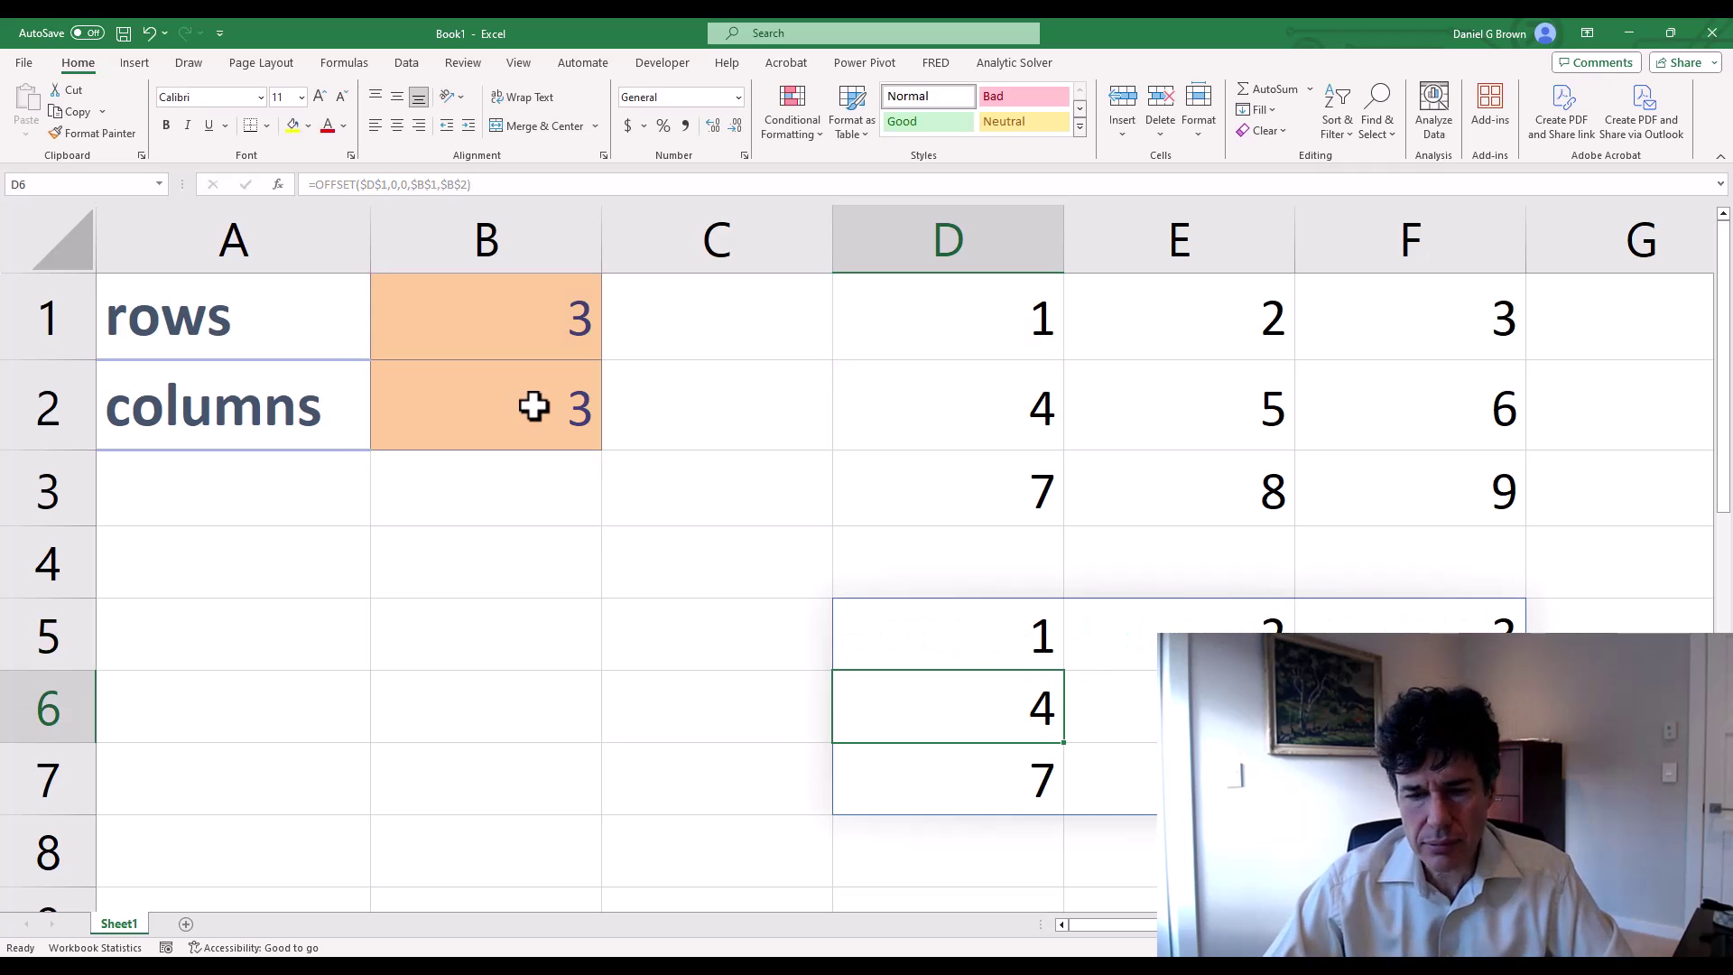
{"action": "key", "text": "Up"}
{"action": "key", "text": "F2"}
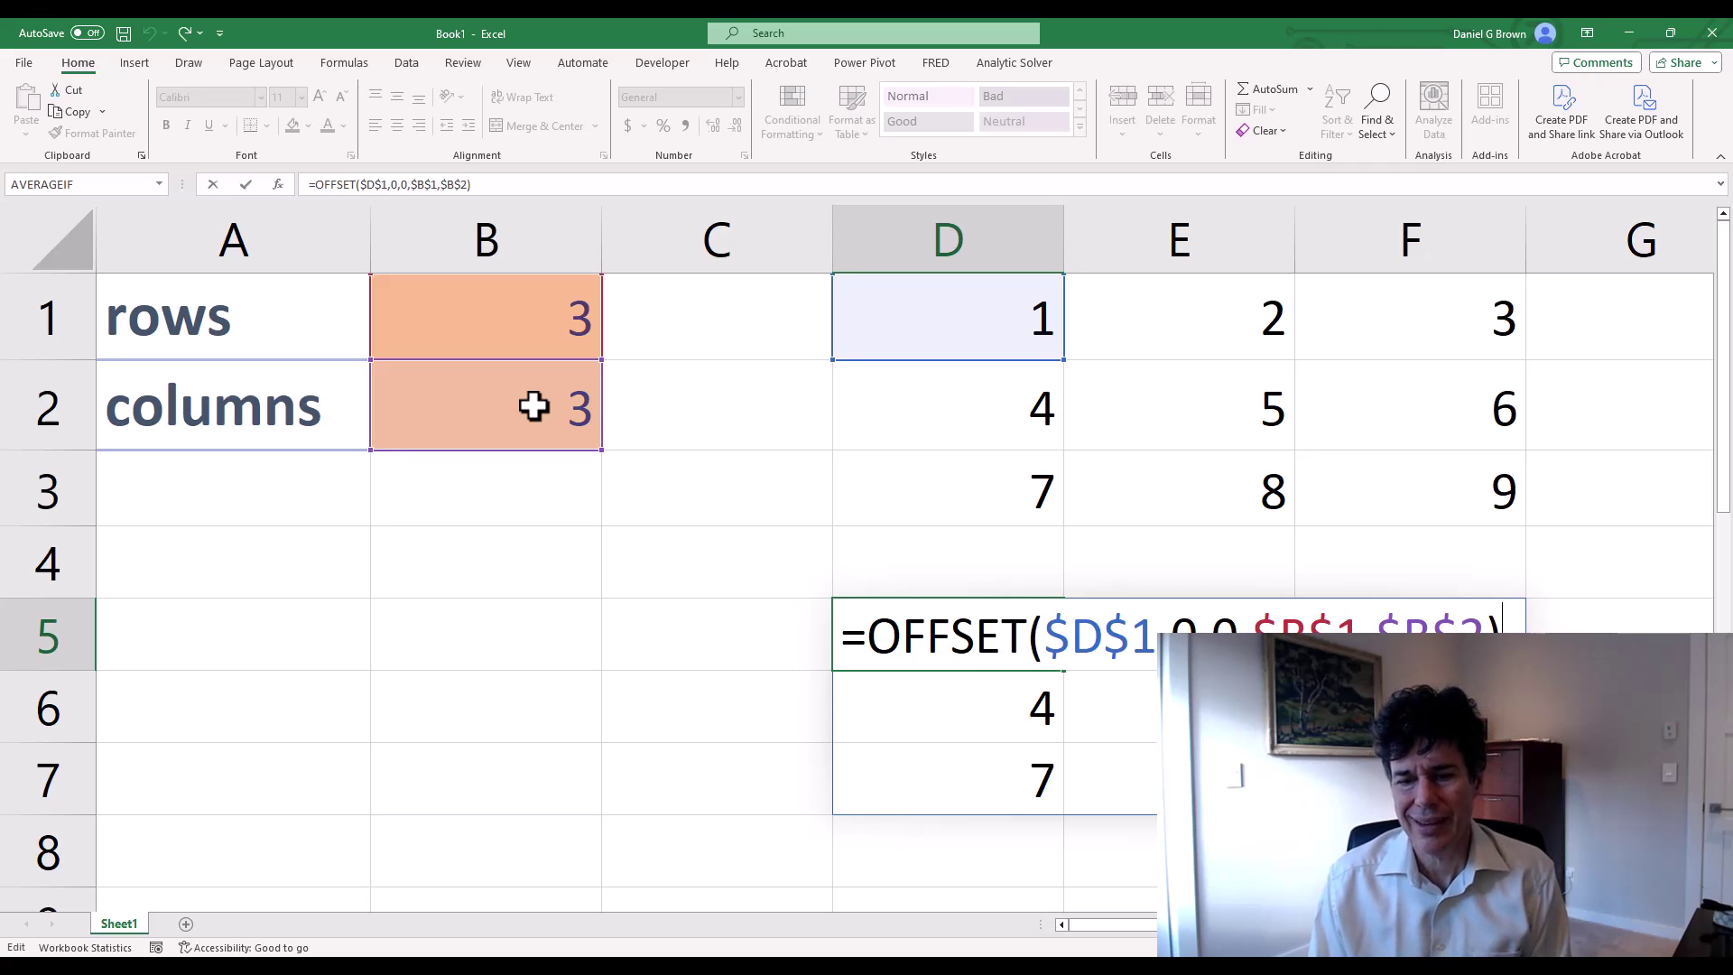
{"action": "key", "text": "Return"}
{"action": "key", "text": "Up"}
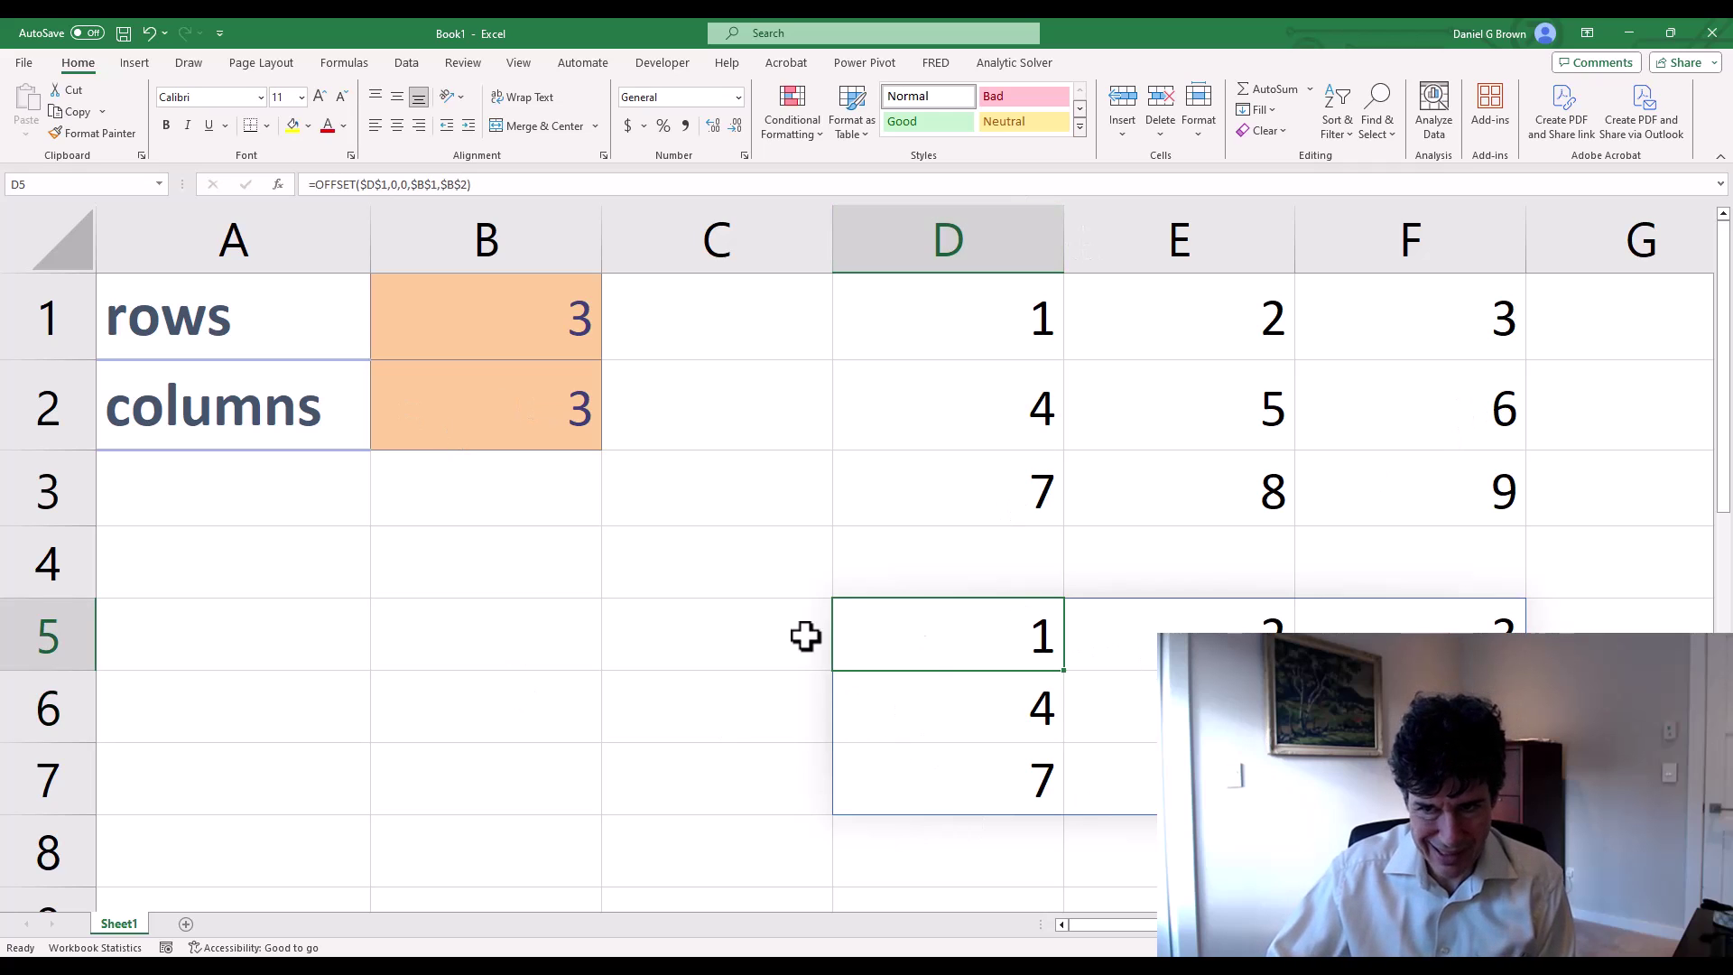
Step: Set the columns value in B2 to 2 so the spill becomes three rows by two columns
{"action": "left_click", "coordinate": [453, 409]}
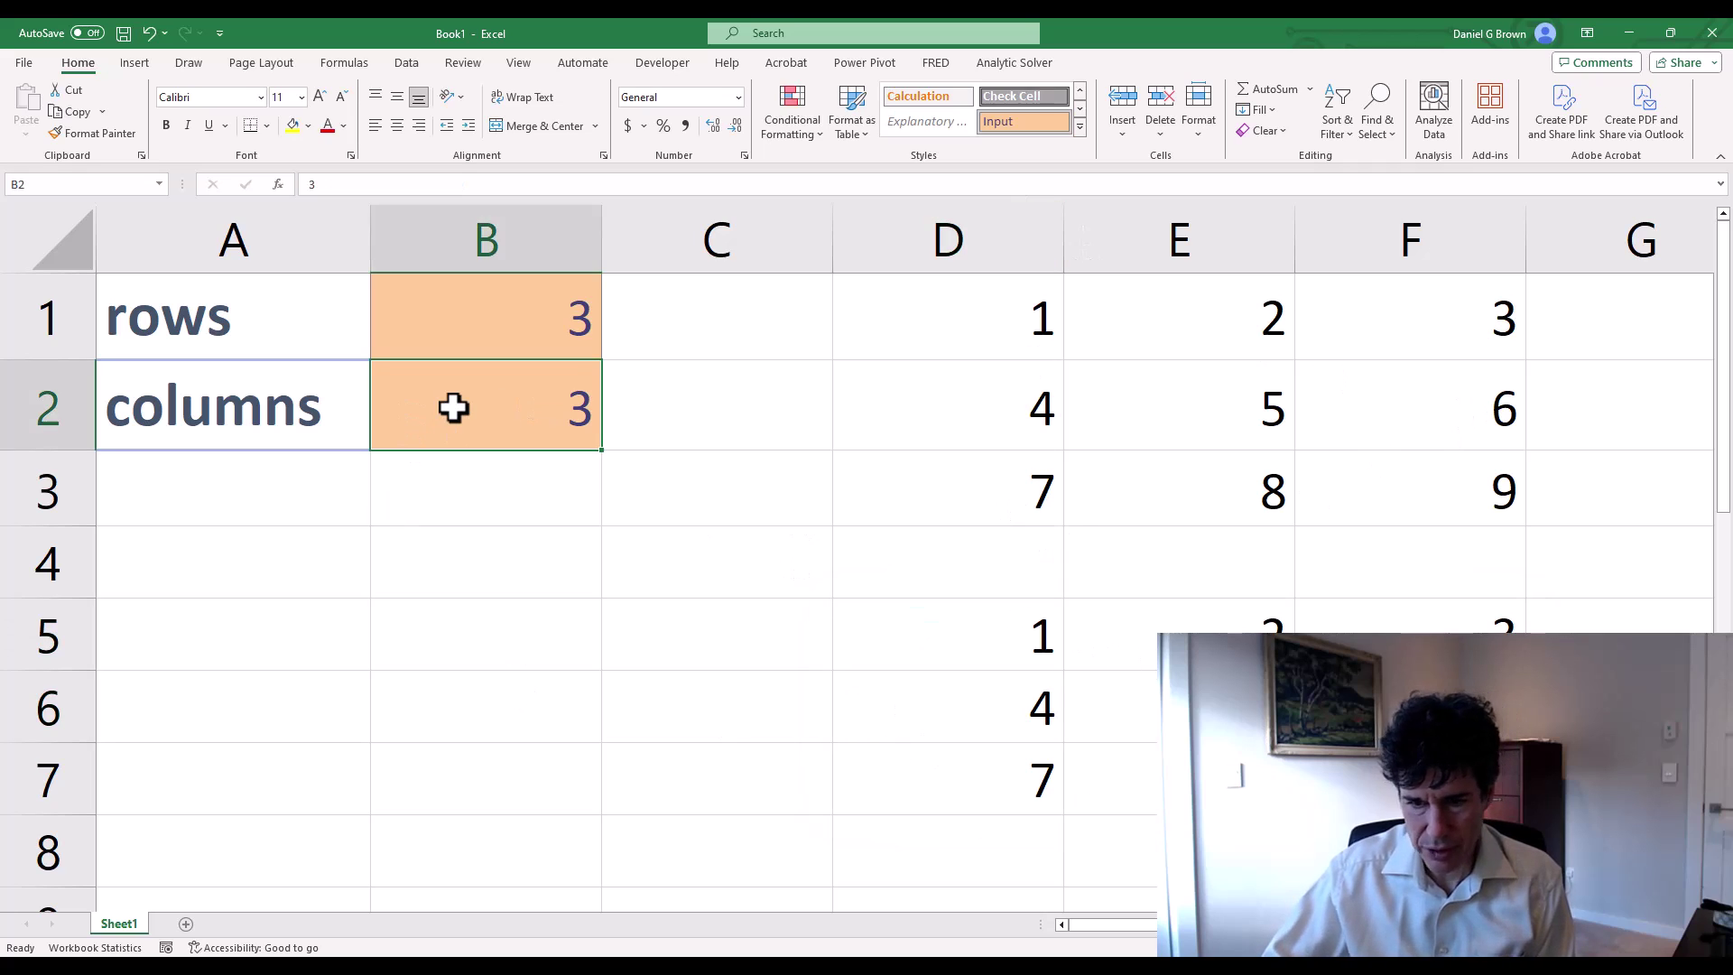
{"action": "type", "text": "2"}
{"action": "key", "text": "Return"}
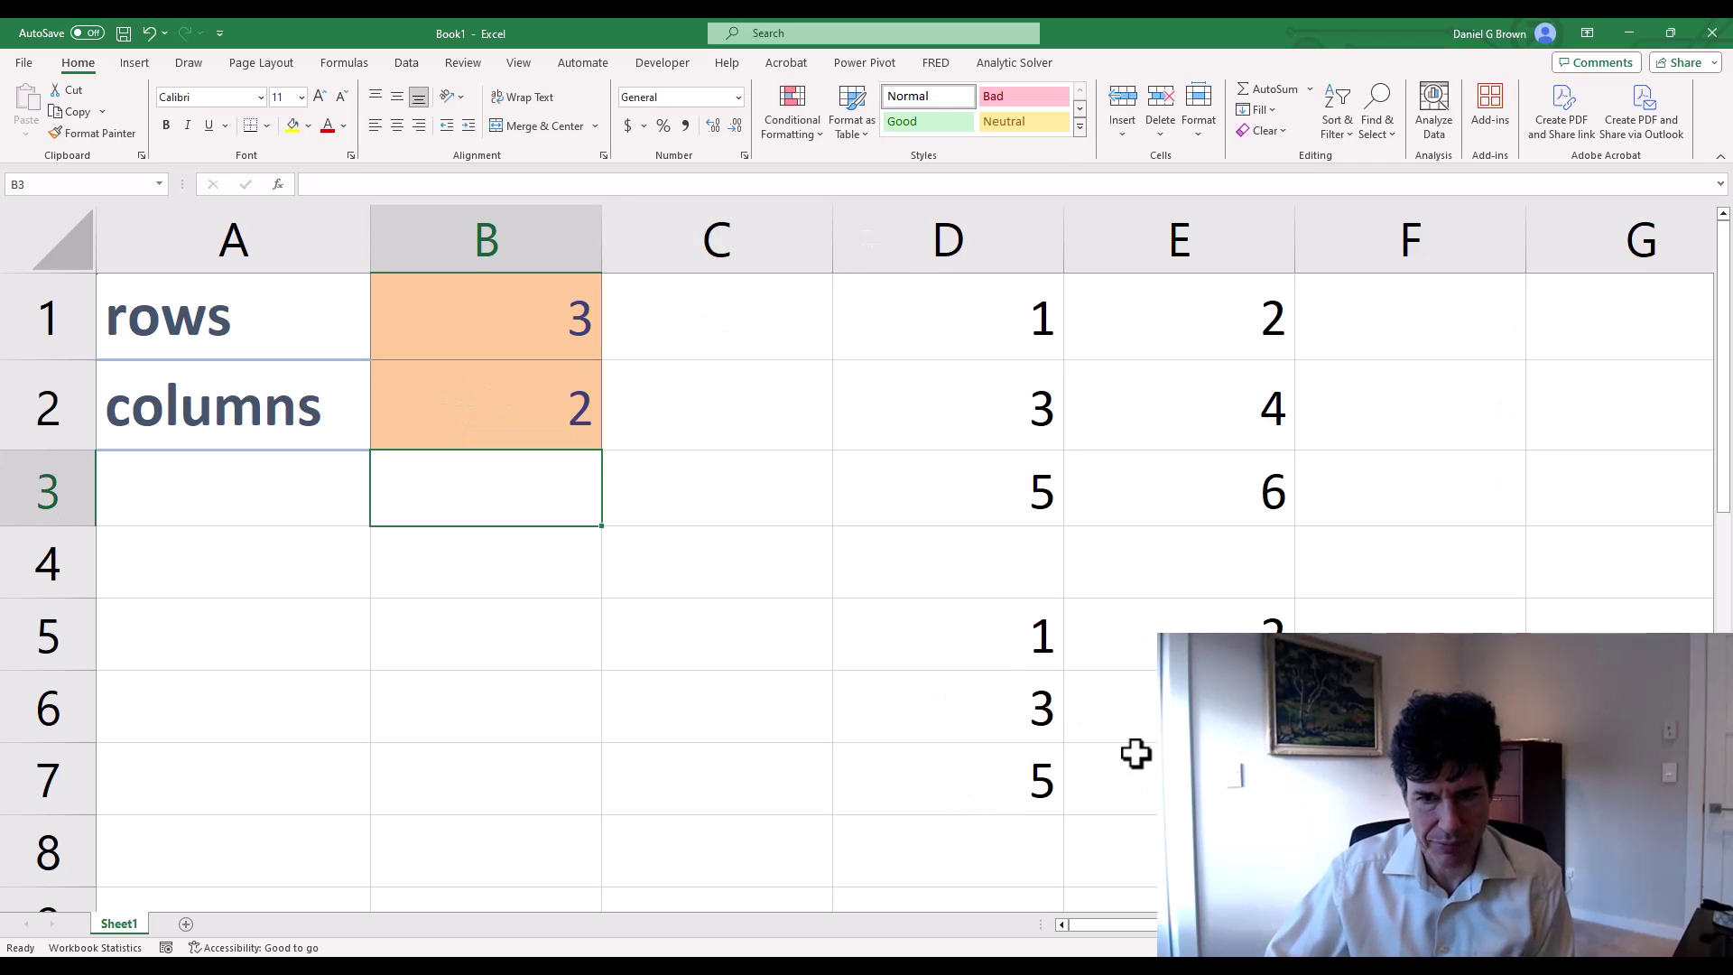
{"action": "left_click", "coordinate": [1044, 656]}
Step: Copy the text =OFFSET($D$1,0,0,$B$1,$B$2) from D5 without editing the cell
{"action": "key", "text": "F2"}
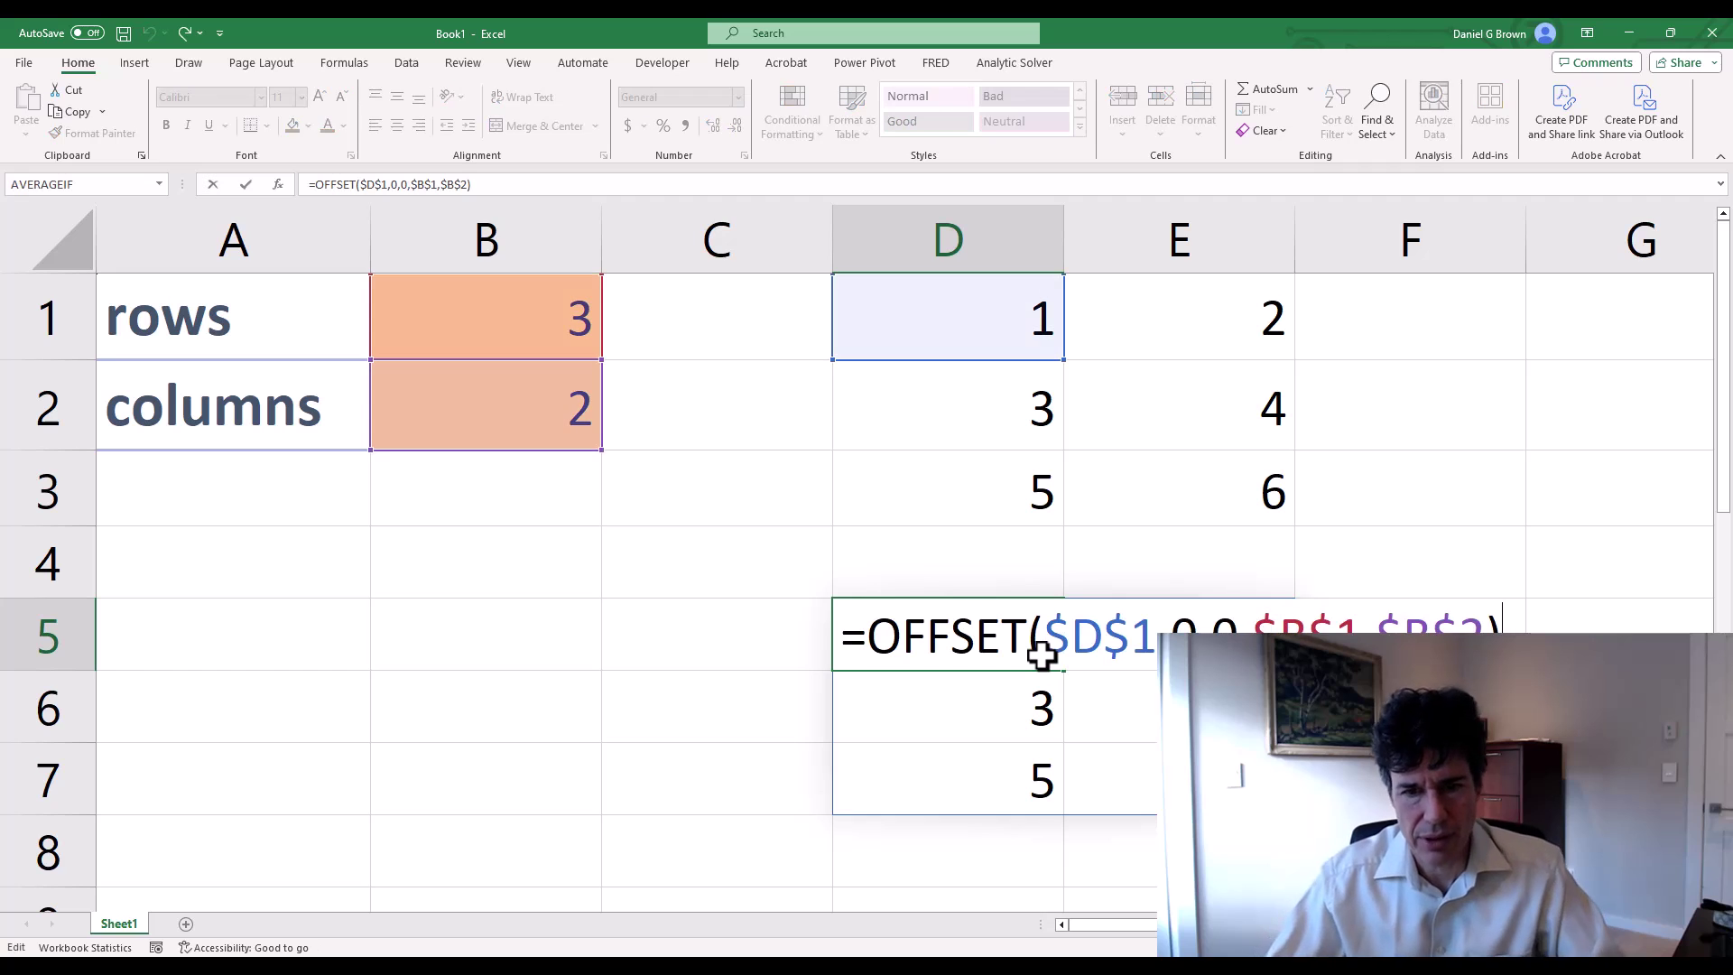
{"action": "key", "text": "shift+Home"}
{"action": "key", "text": "Escape"}
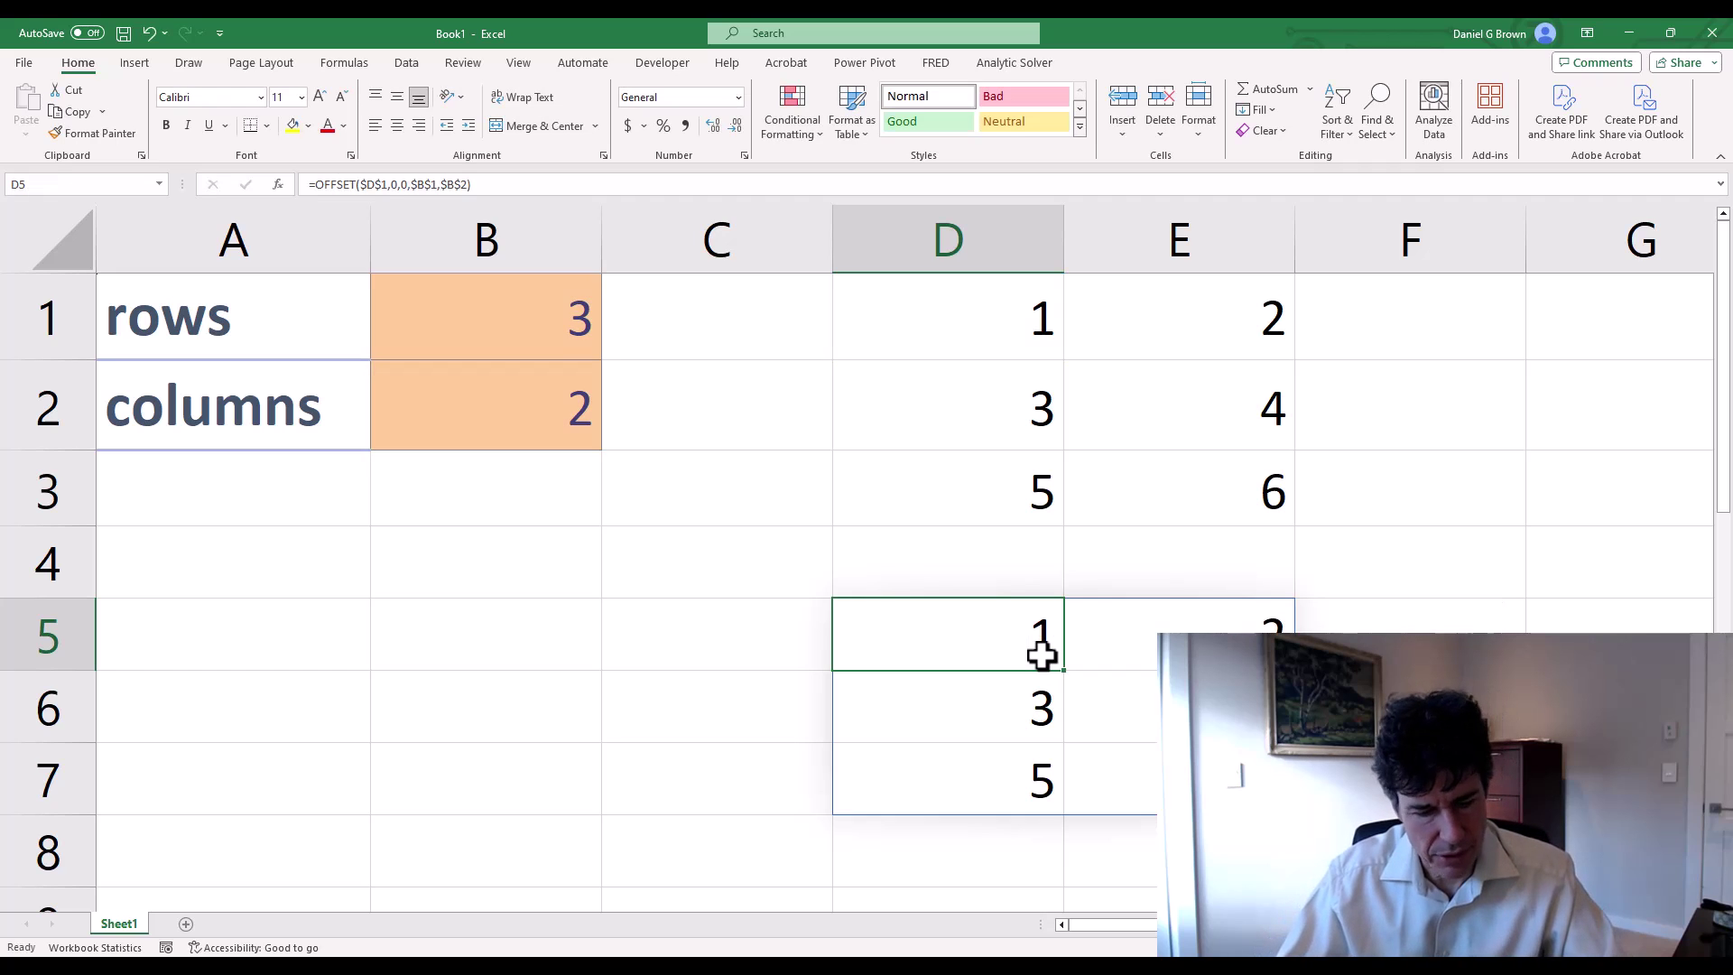
{"action": "key", "text": "F2"}
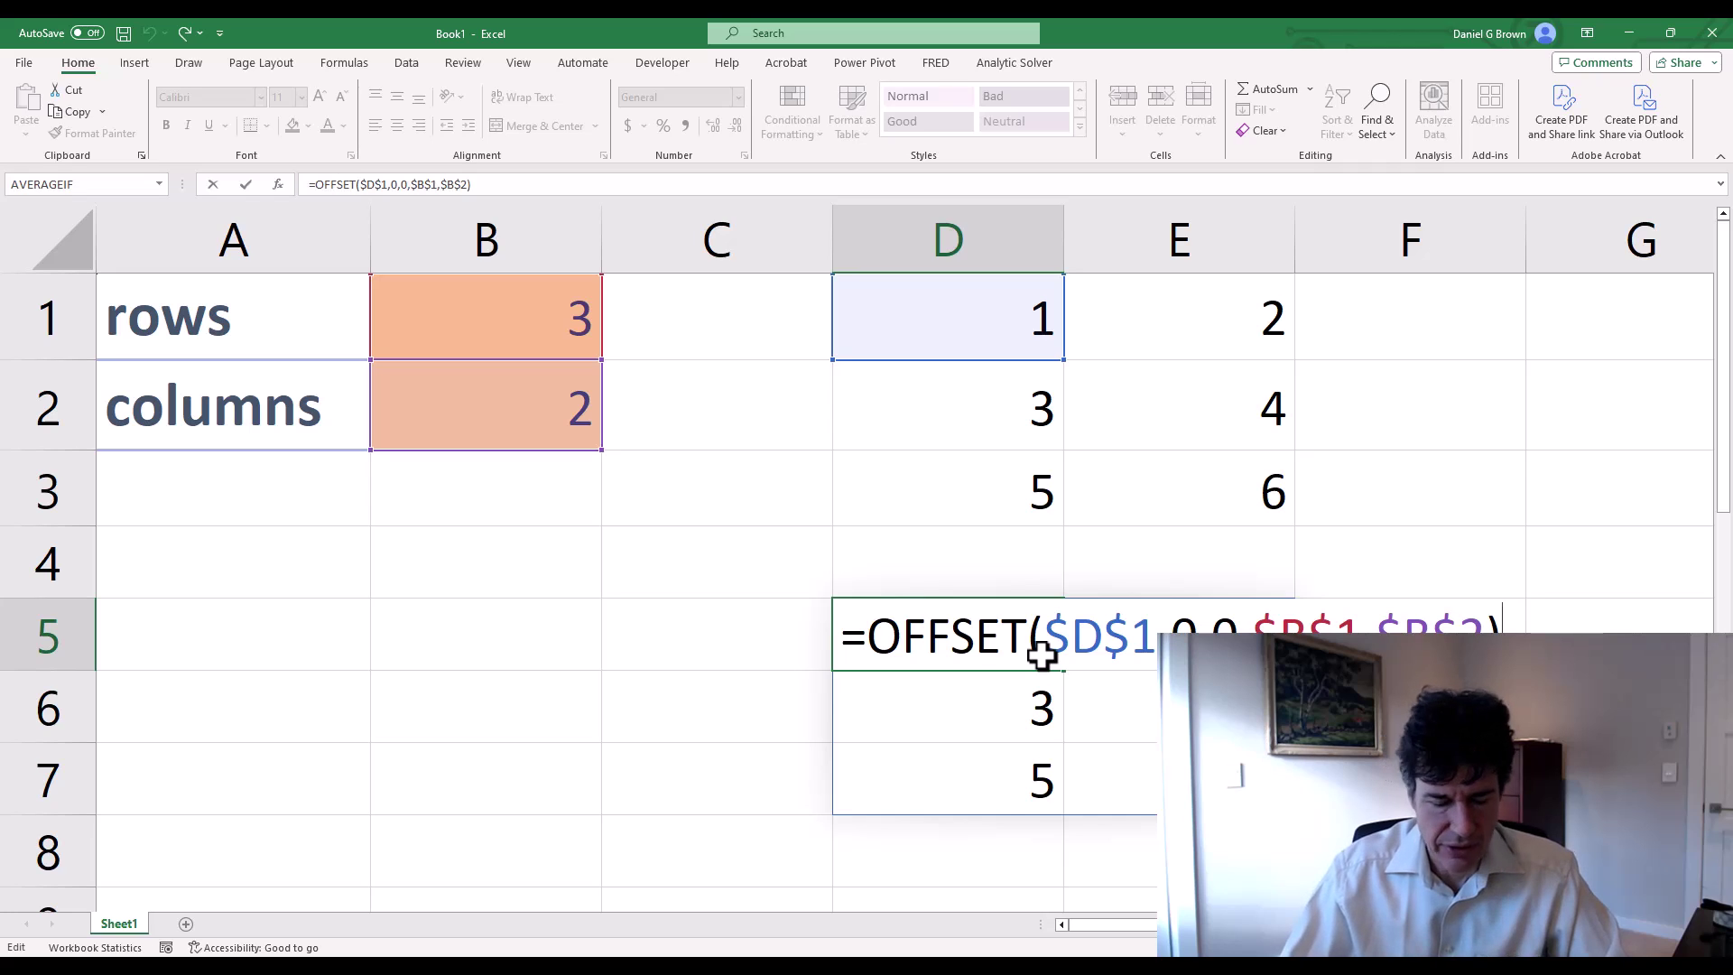
{"action": "key", "text": "shift+Home"}
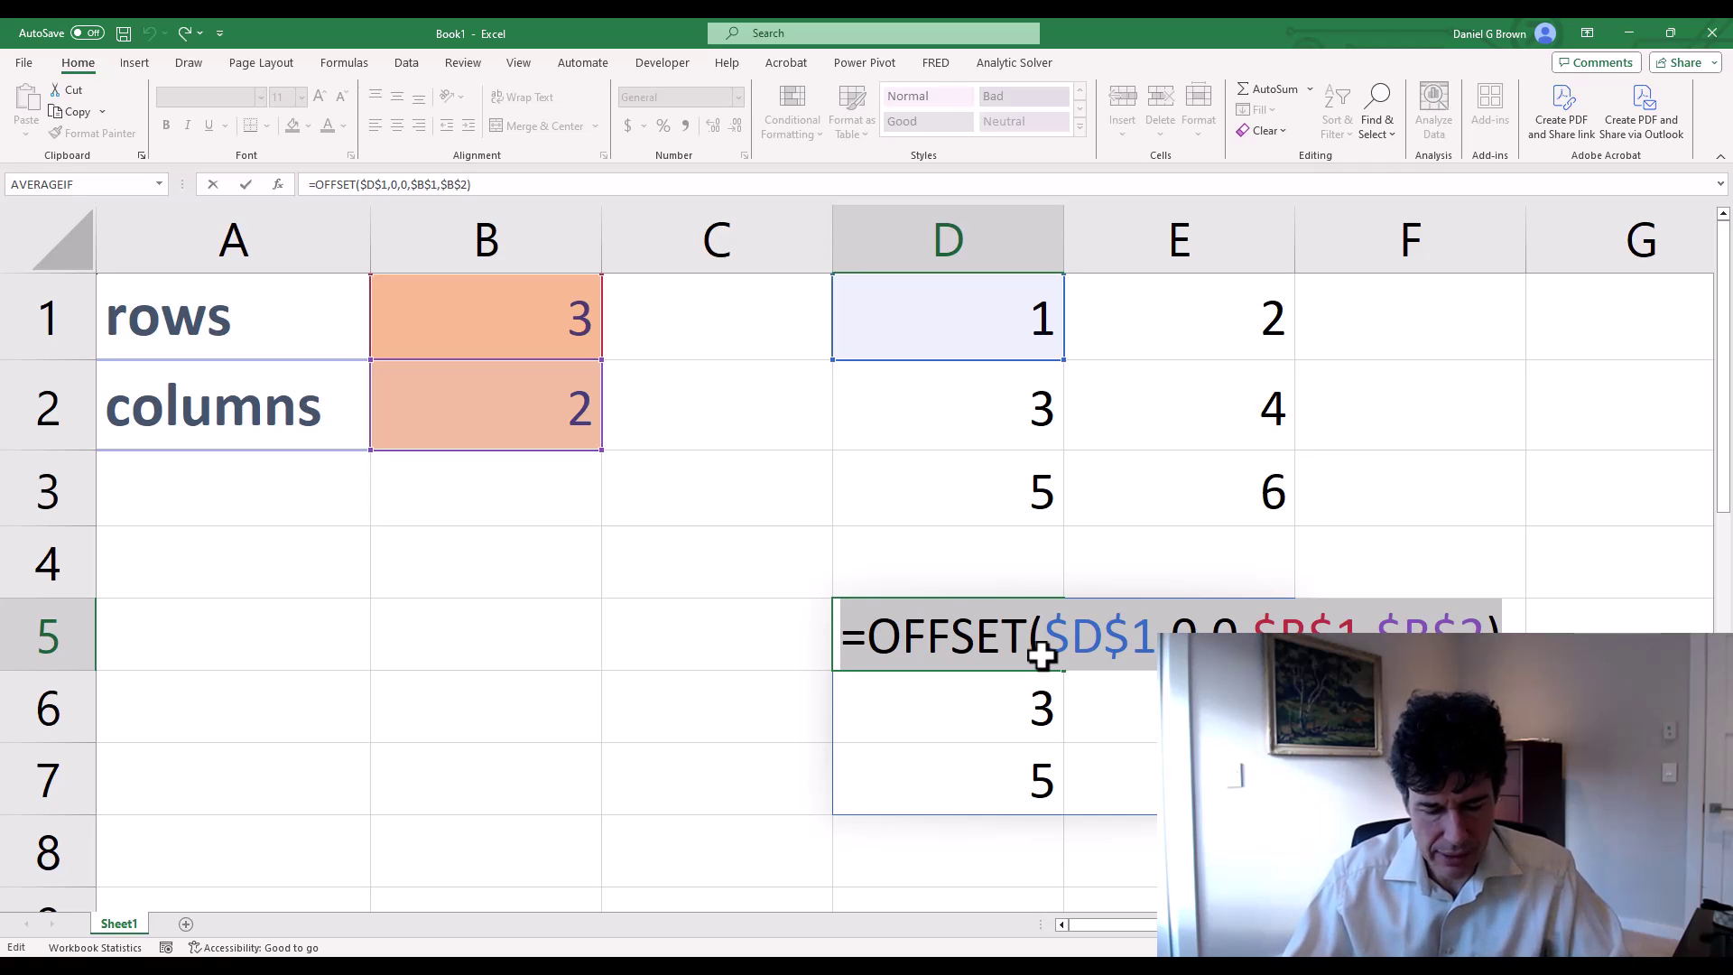
{"action": "key", "text": "ctrl+c"}
{"action": "key", "text": "Escape"}
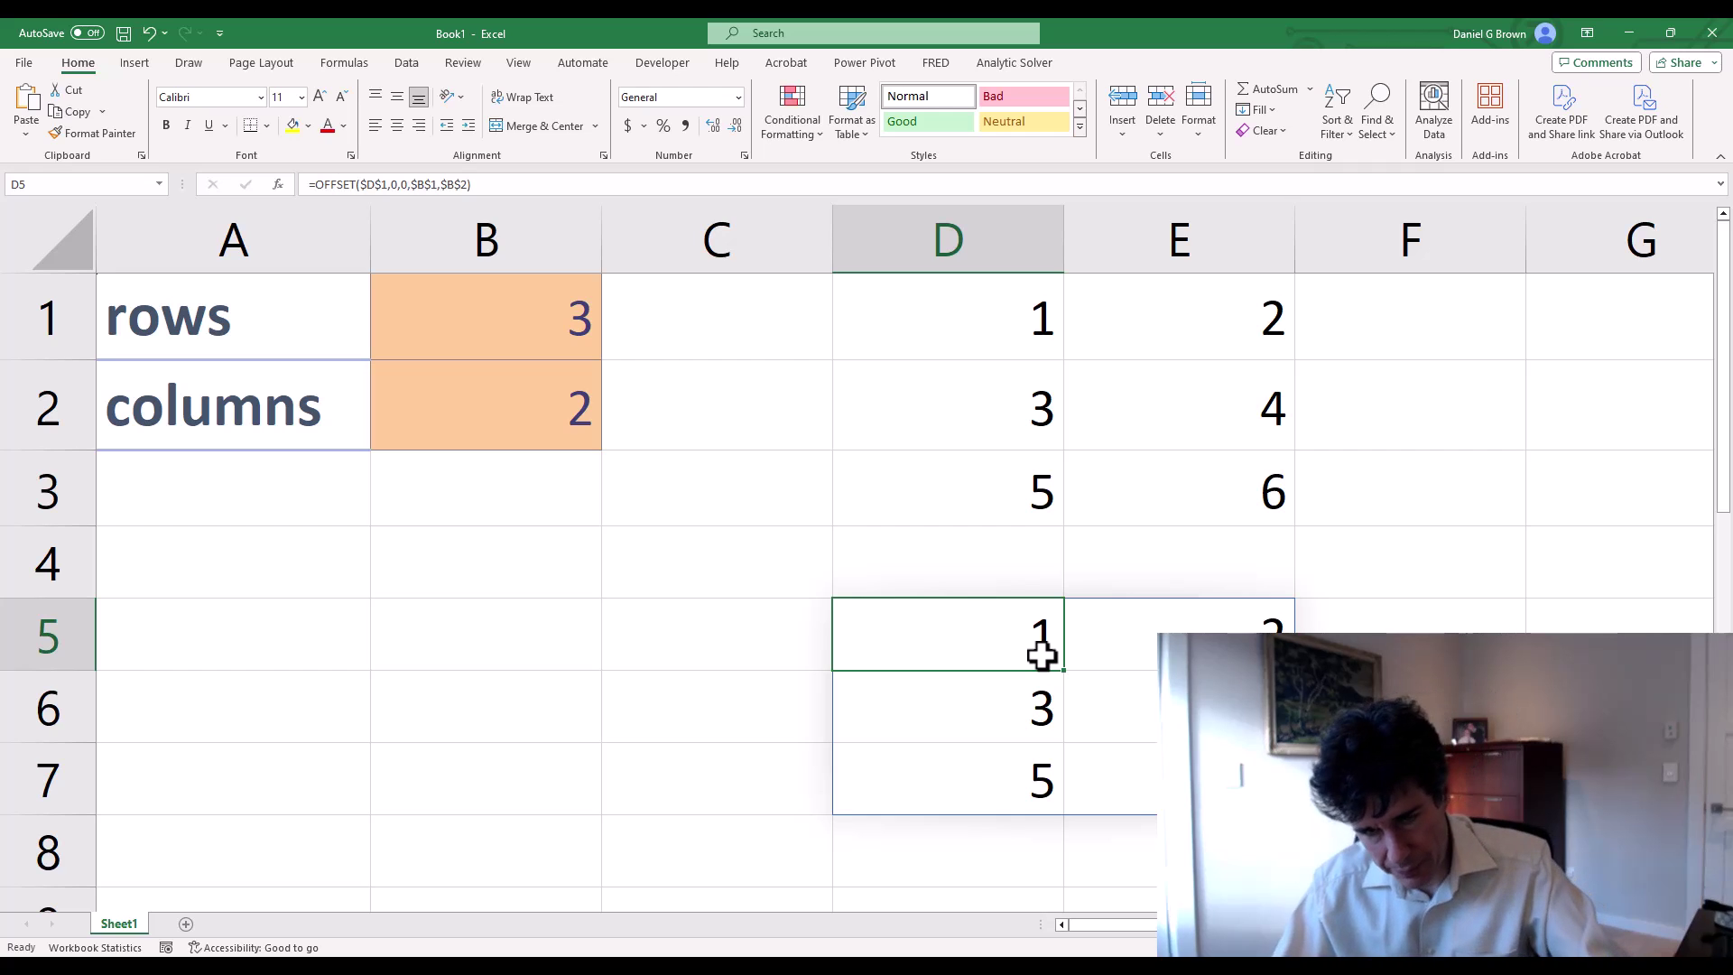
Step: In Name Manager, create the name MyData referring to the pasted OFFSET formula
{"action": "key", "text": "ctrl+F3"}
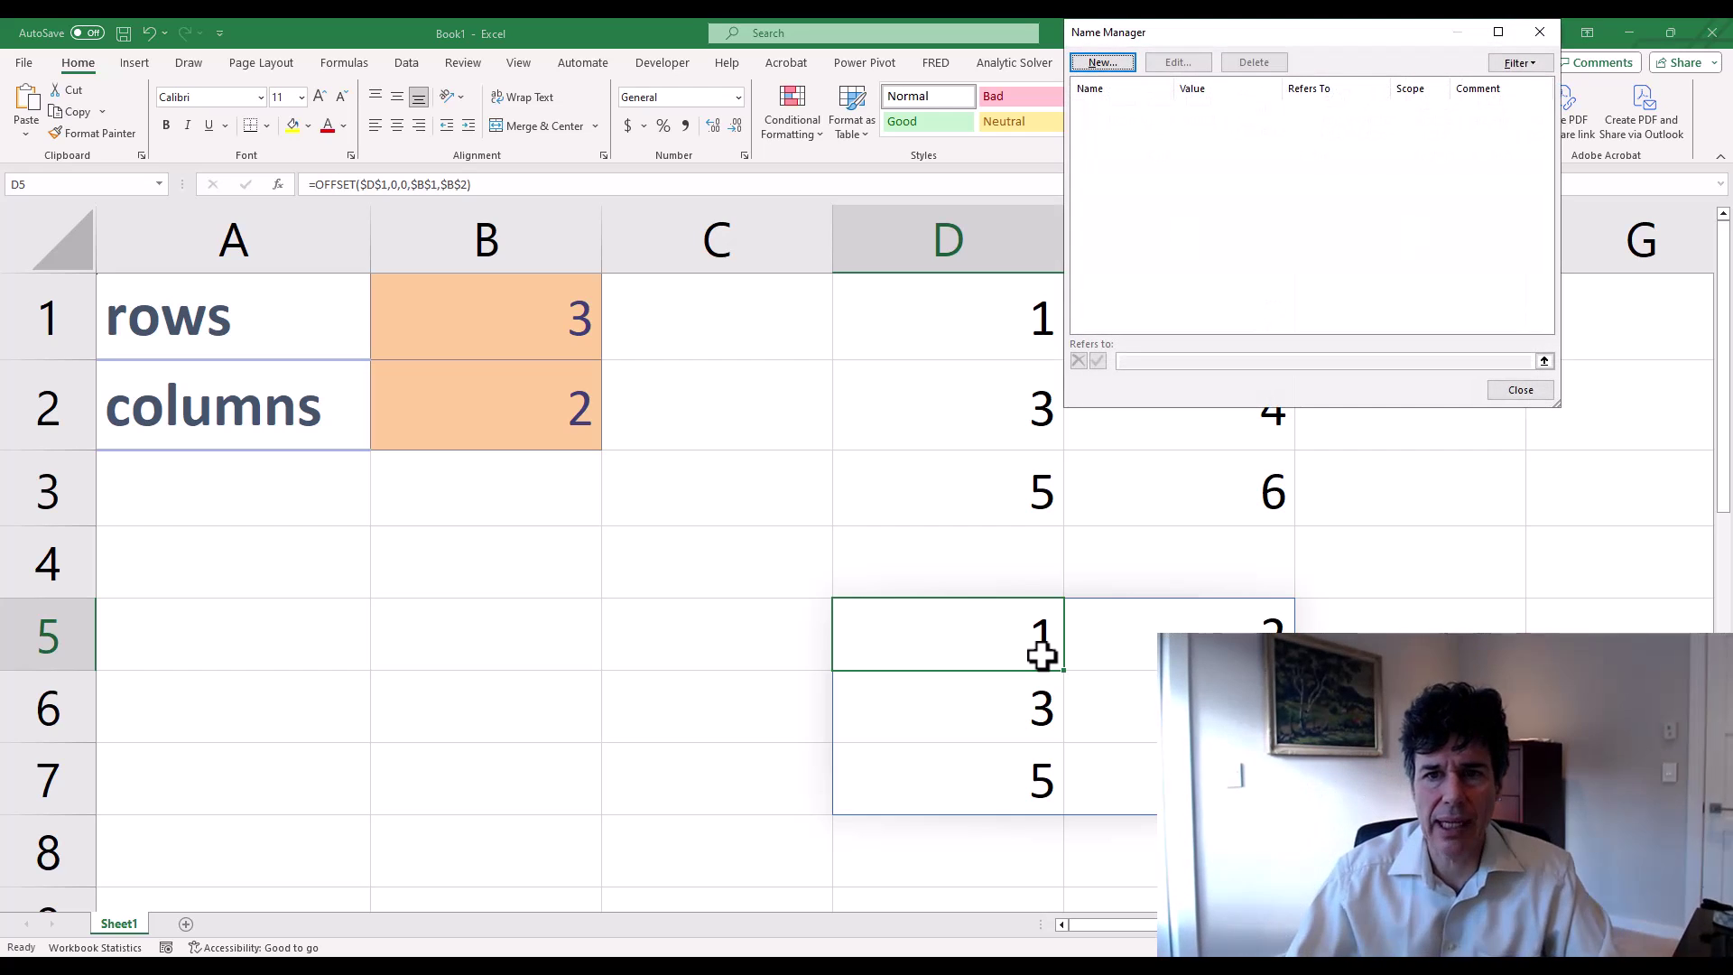
{"action": "key", "text": "Return"}
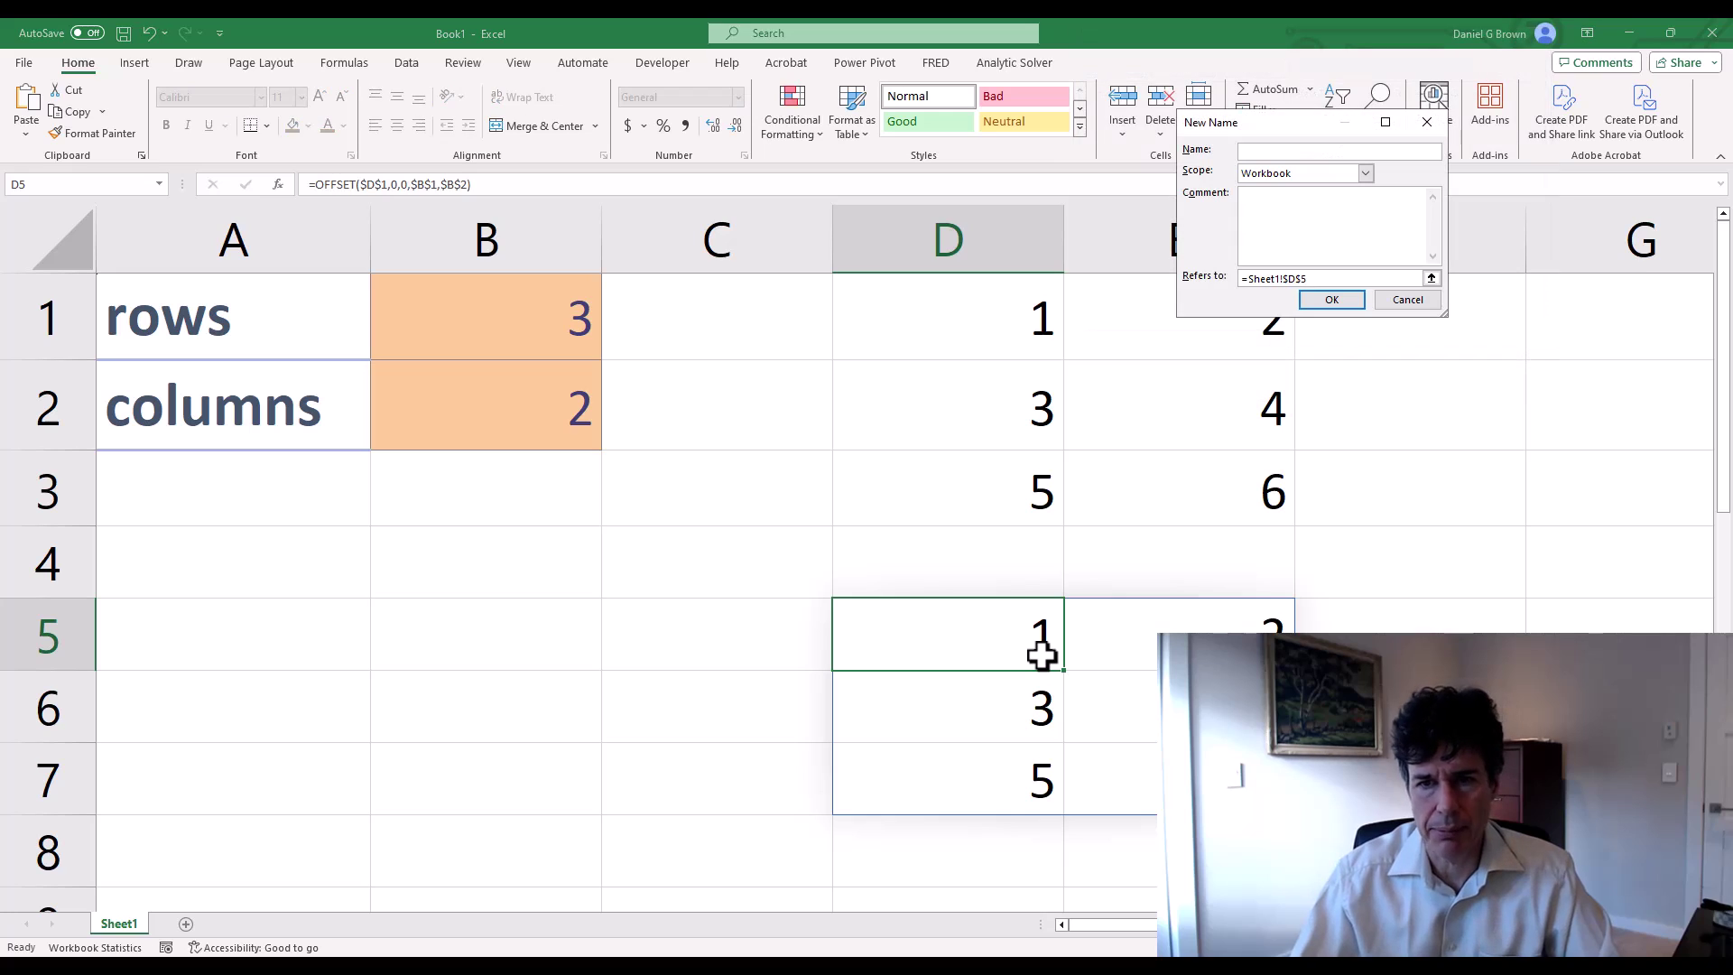
{"action": "type", "text": "MyData"}
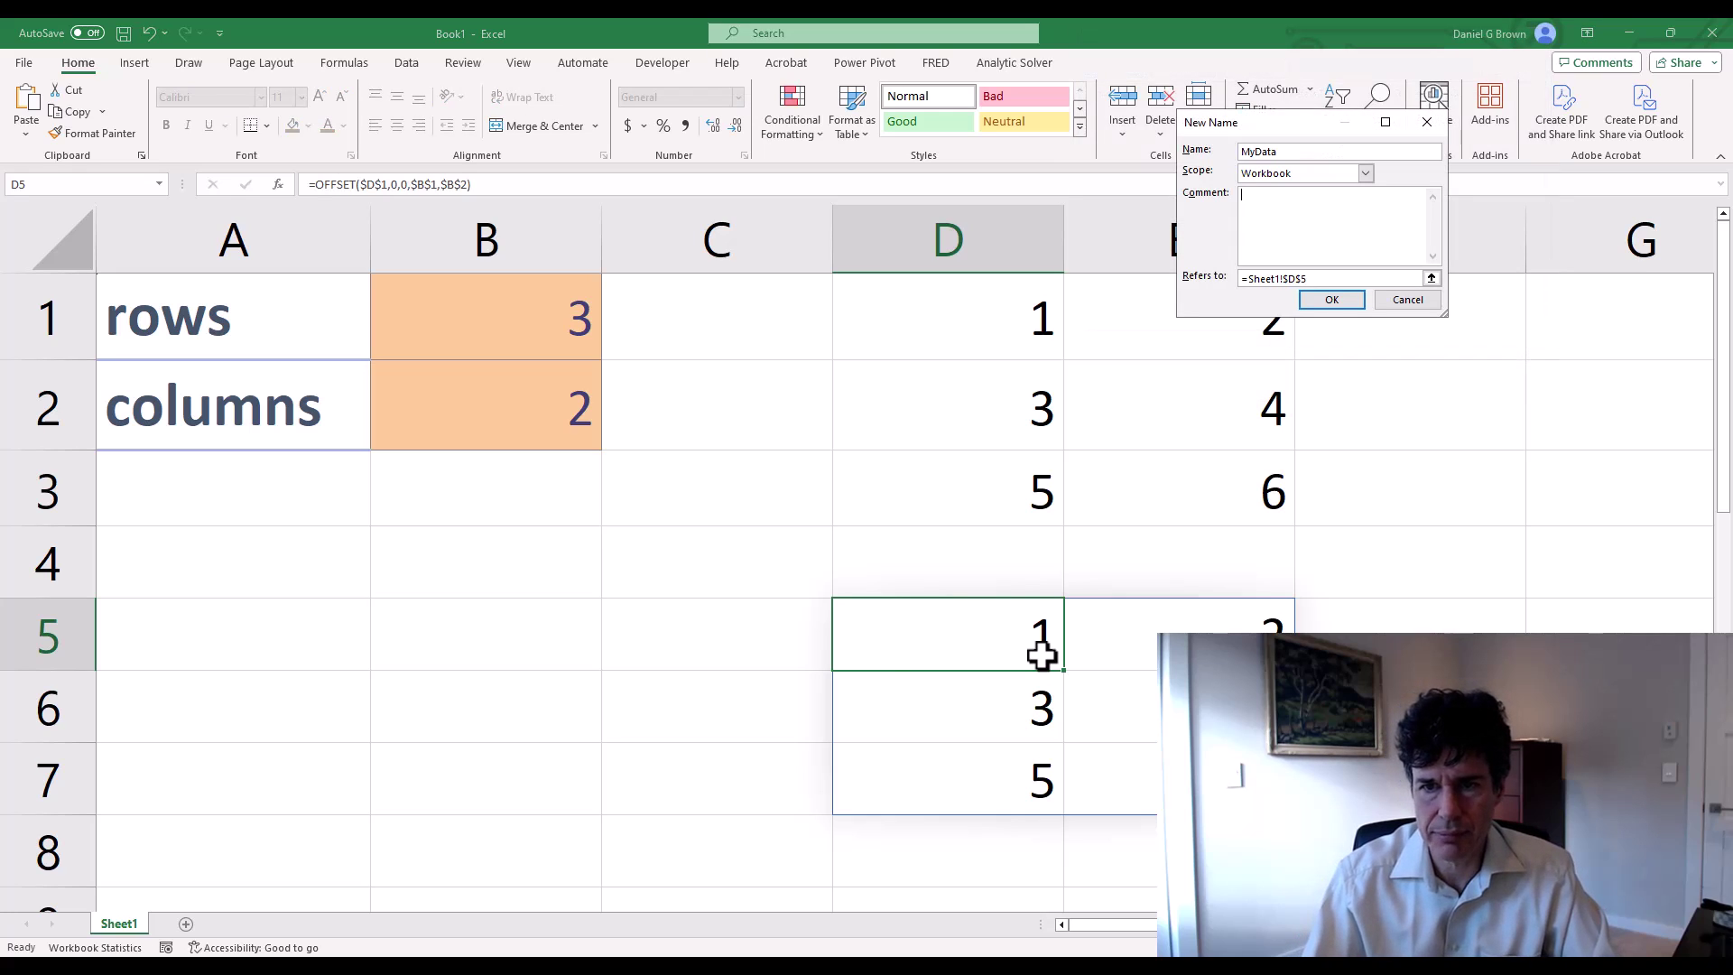
{"action": "key", "text": "Tab"}
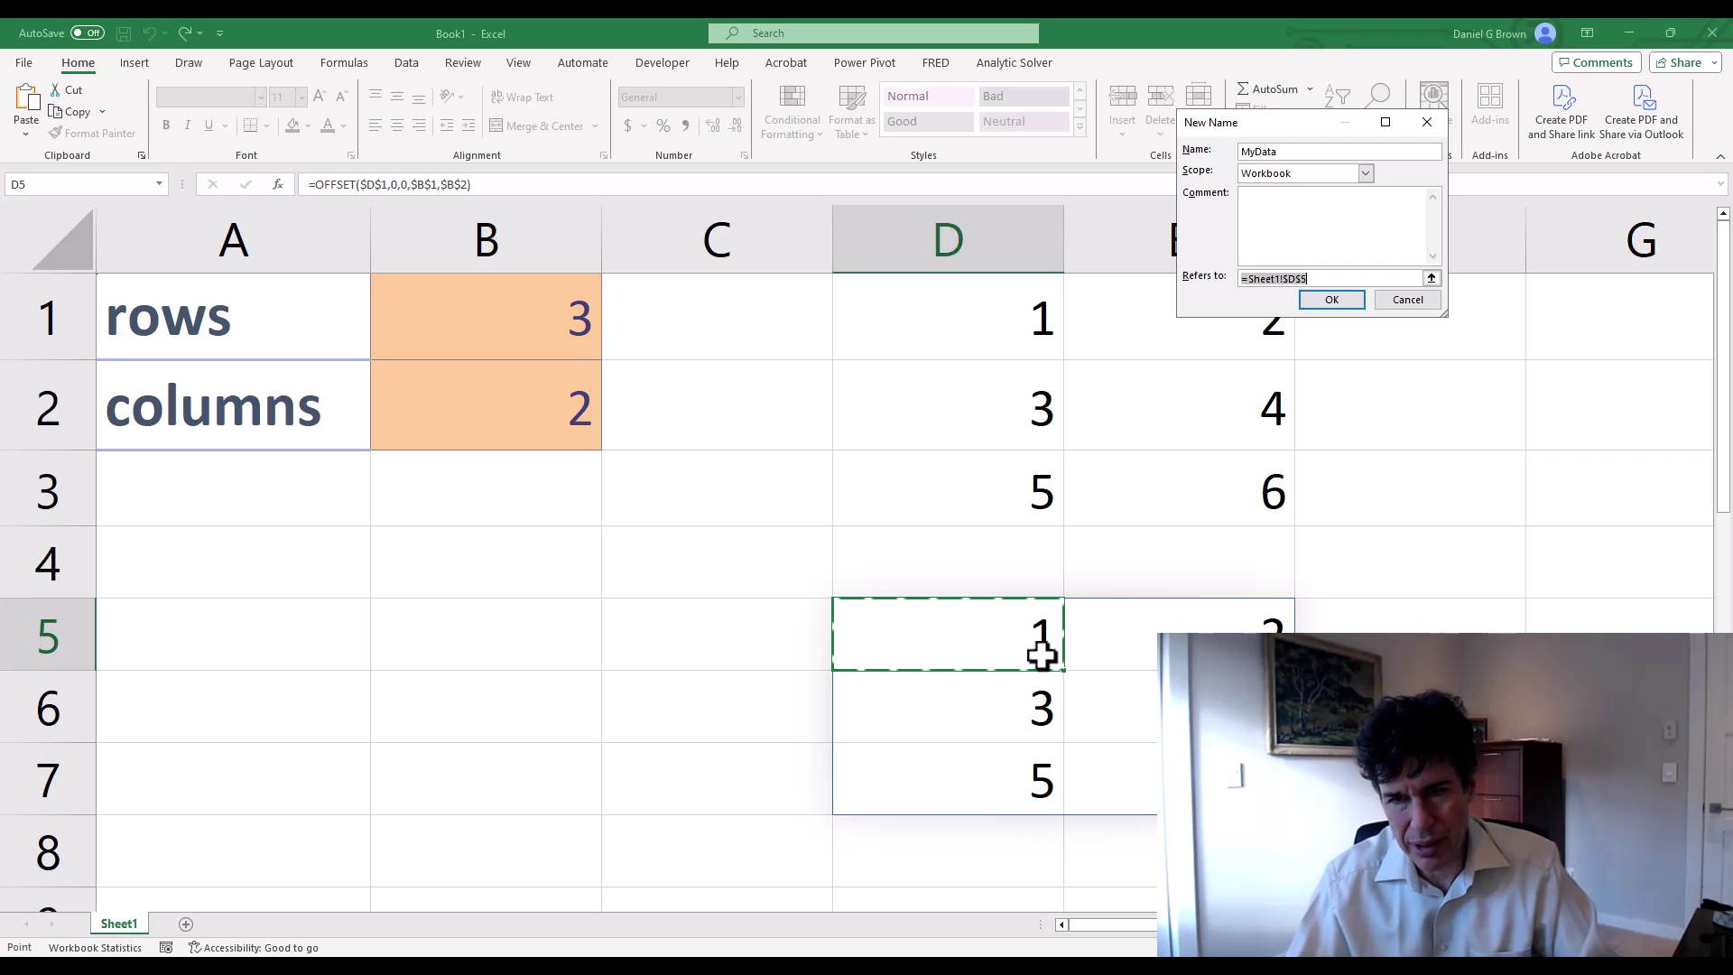
{"action": "key", "text": "ctrl+v"}
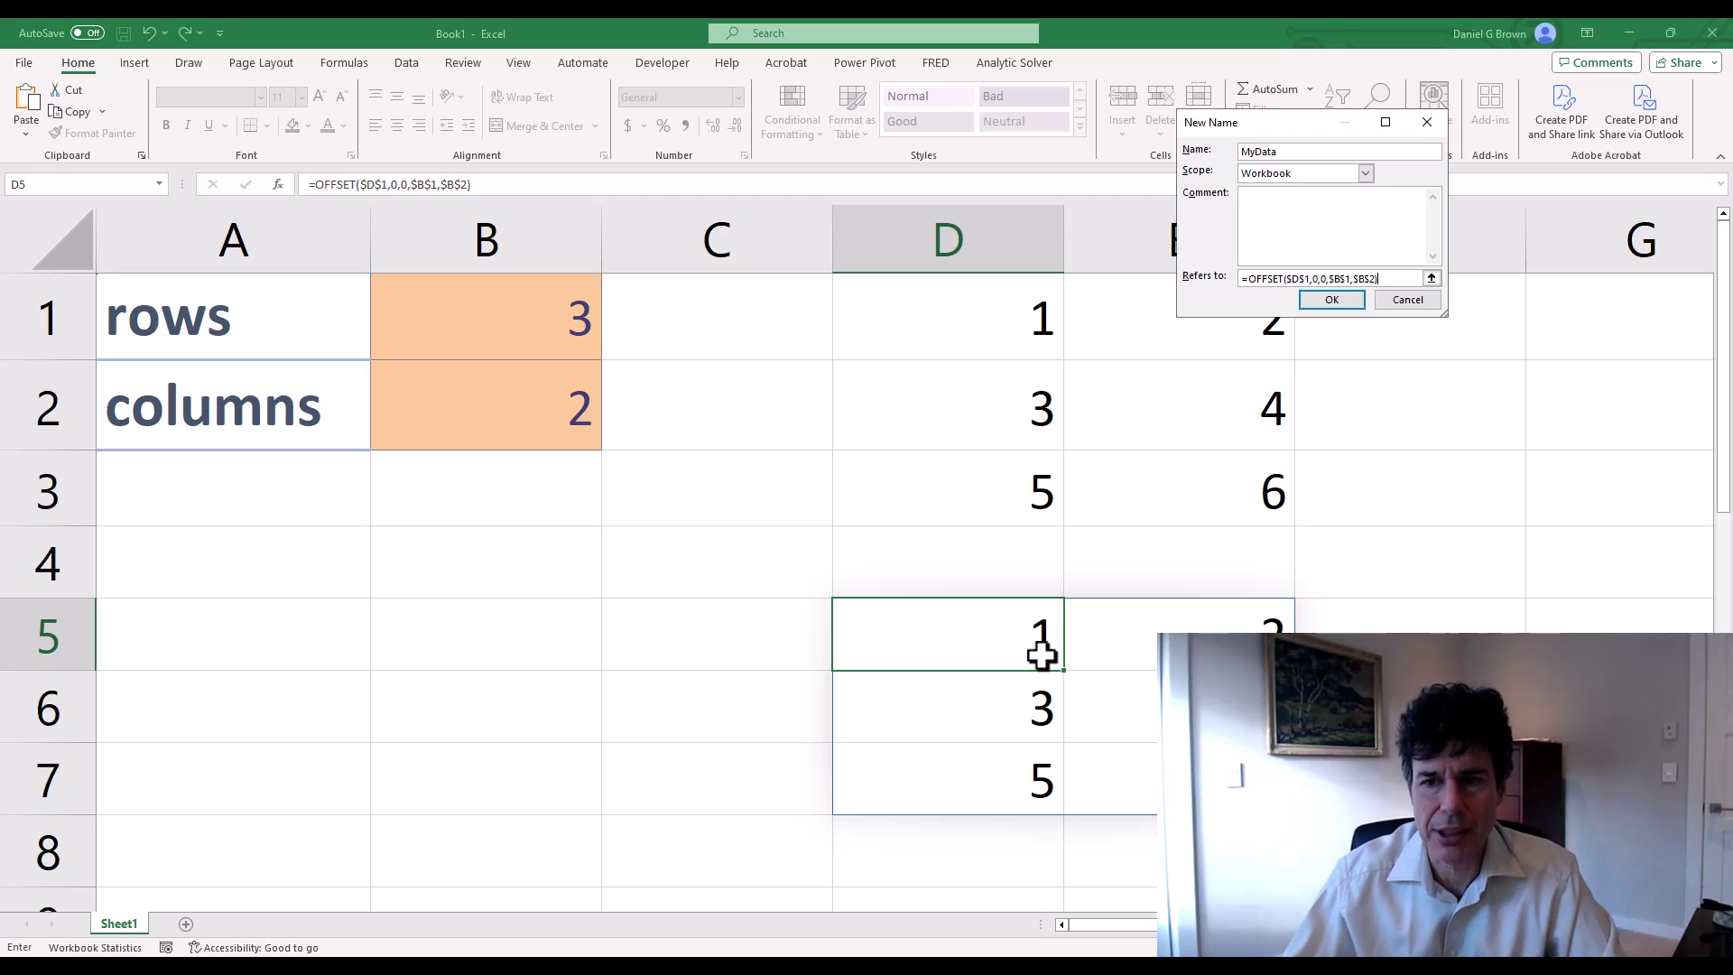
{"action": "key", "text": "Return"}
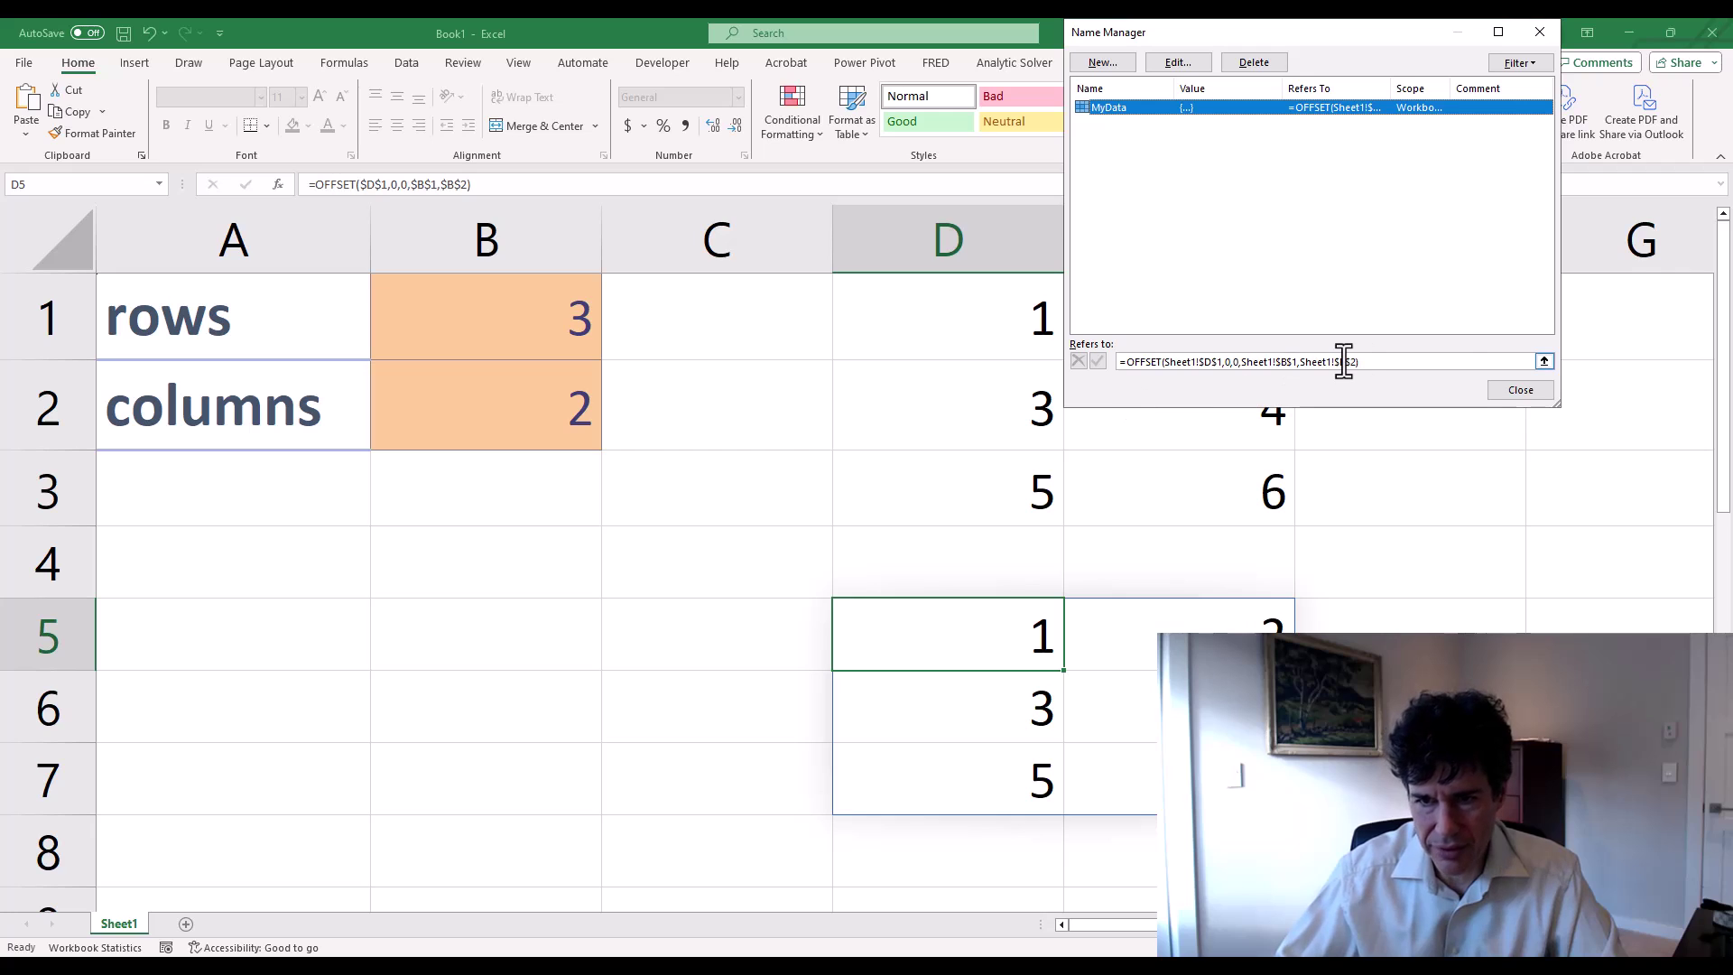
Step: Delete the old result in D5 and enter =MyData in A4
{"action": "left_click", "coordinate": [1520, 391]}
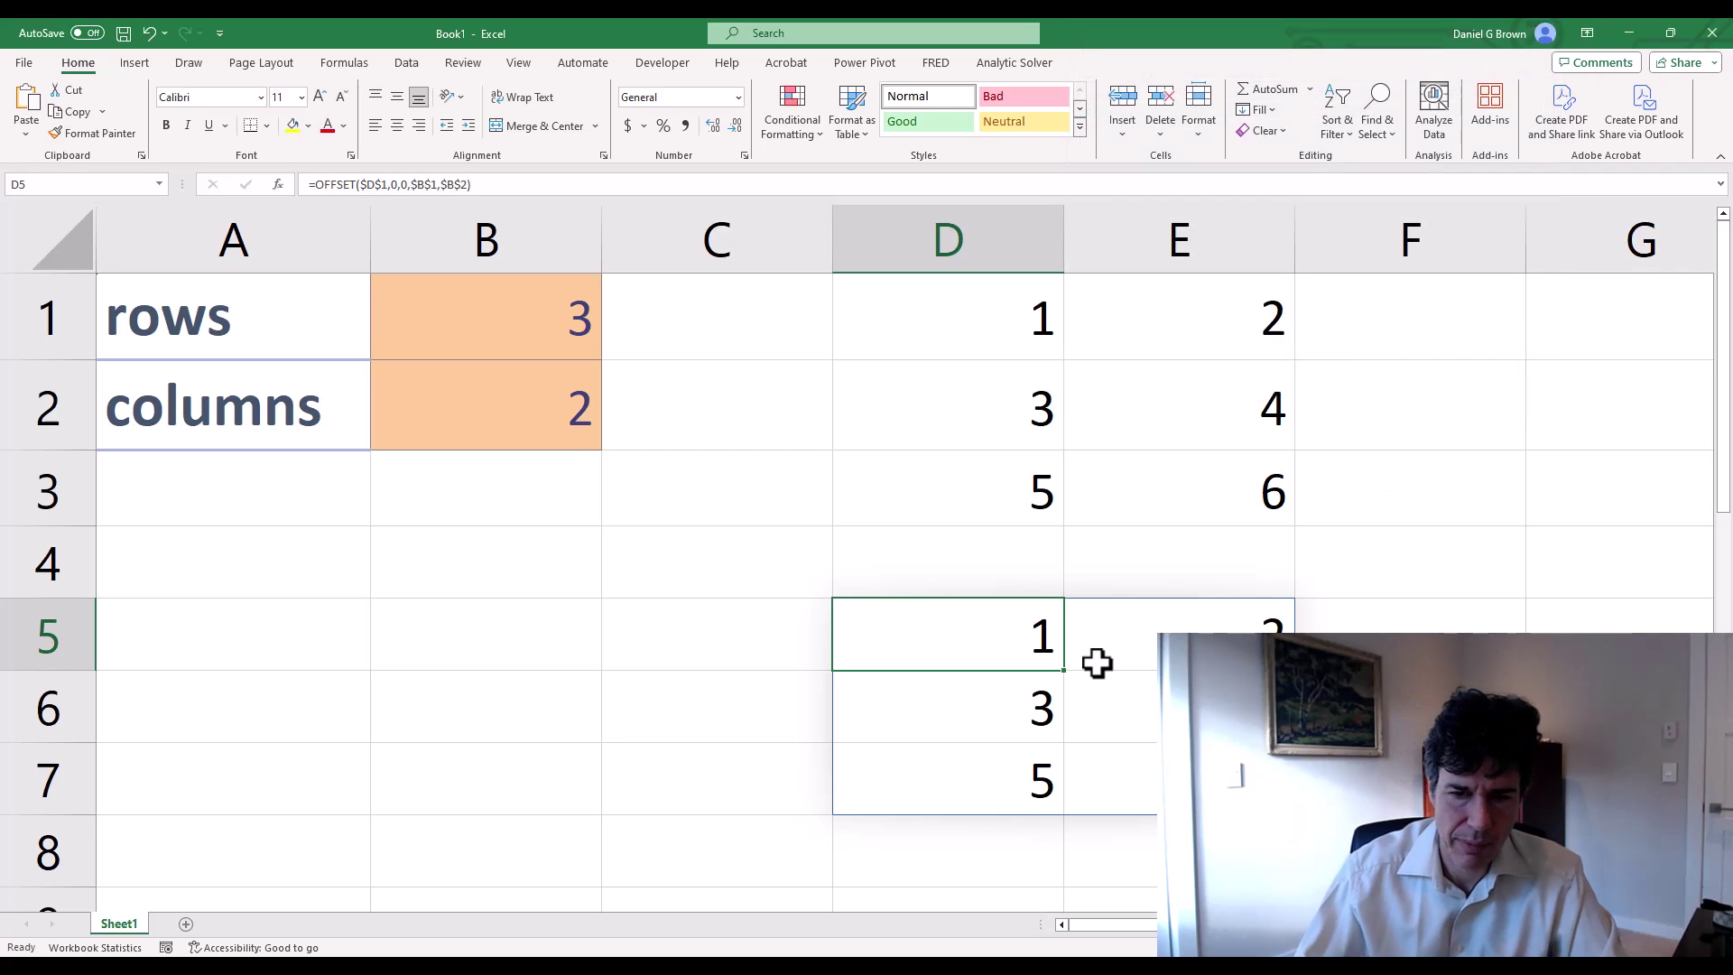
{"action": "key", "text": "Delete"}
{"action": "key", "text": "Left"}
{"action": "key", "text": "Left"}
{"action": "key", "text": "Left"}
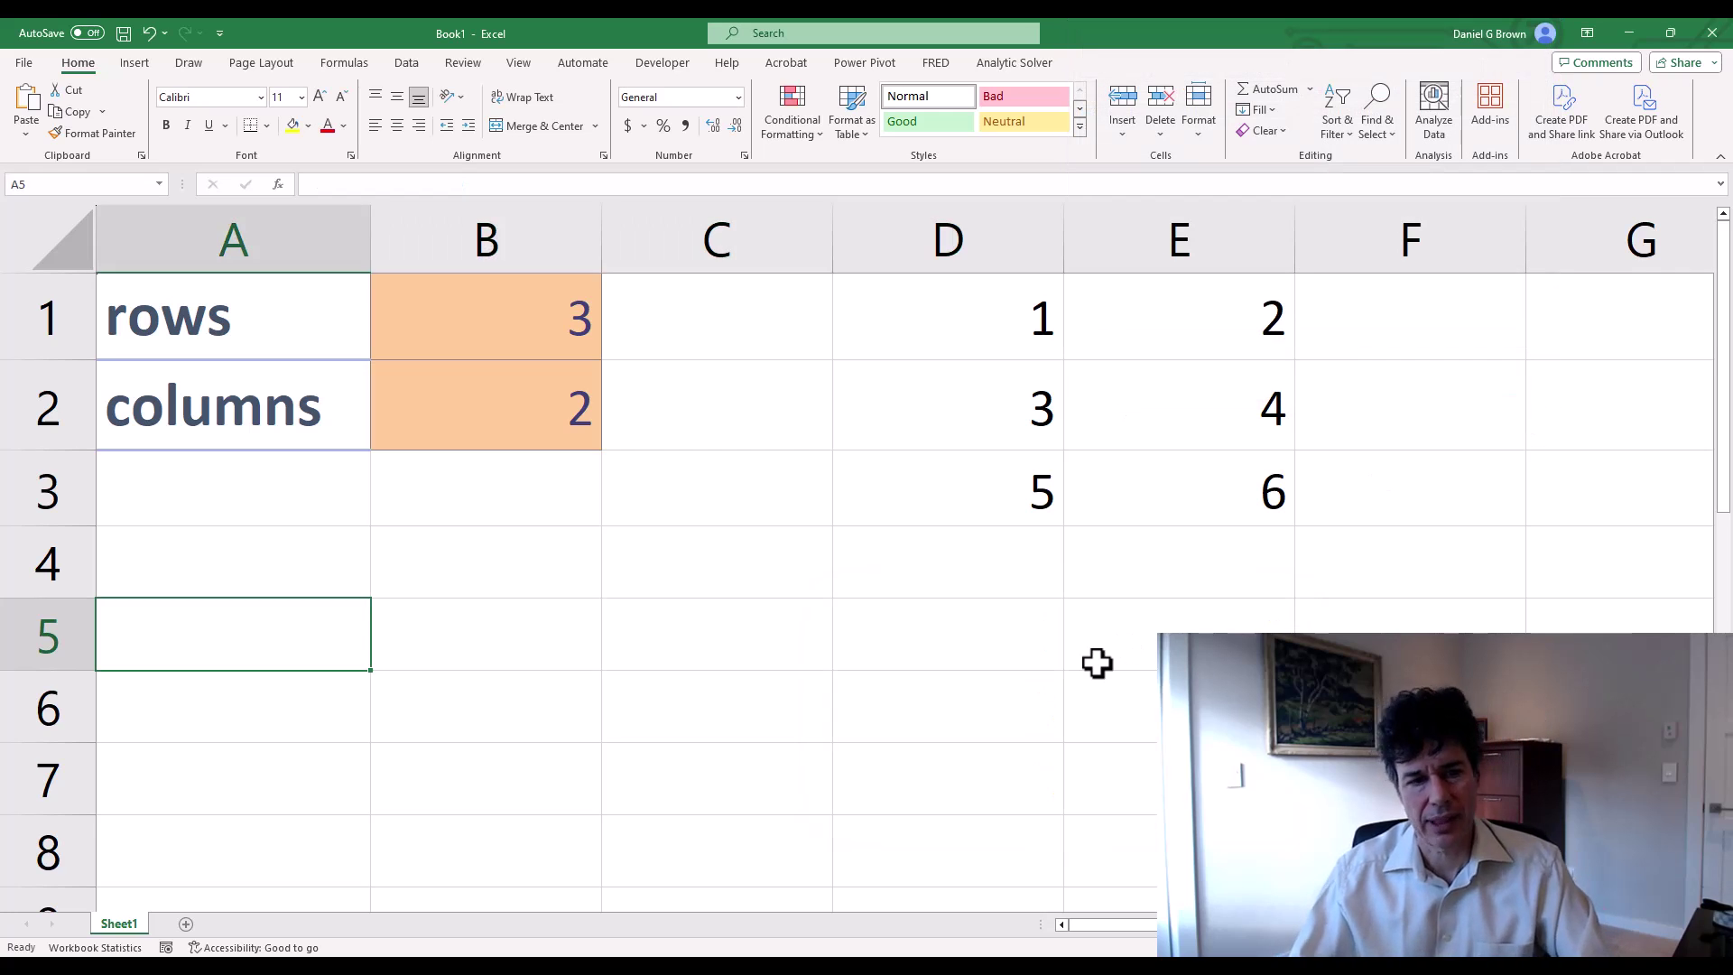
{"action": "key", "text": "Up"}
{"action": "key", "text": "Up"}
{"action": "key", "text": "Down"}
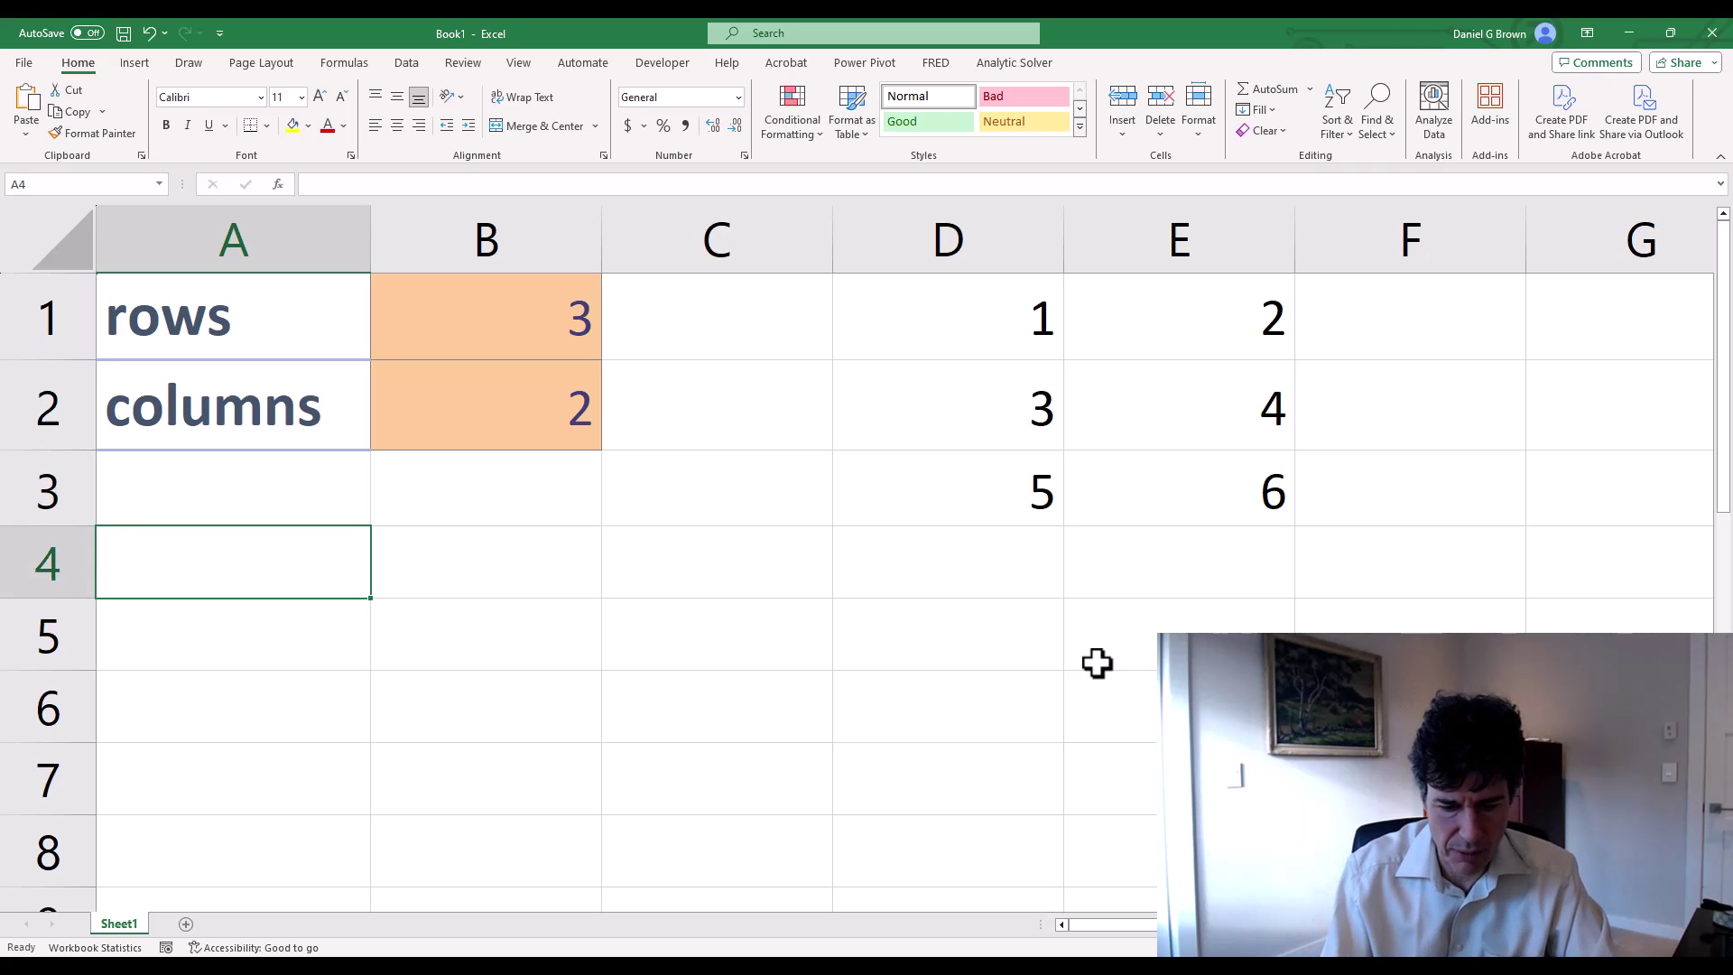
{"action": "type", "text": "=mydata"}
{"action": "key", "text": "Return"}
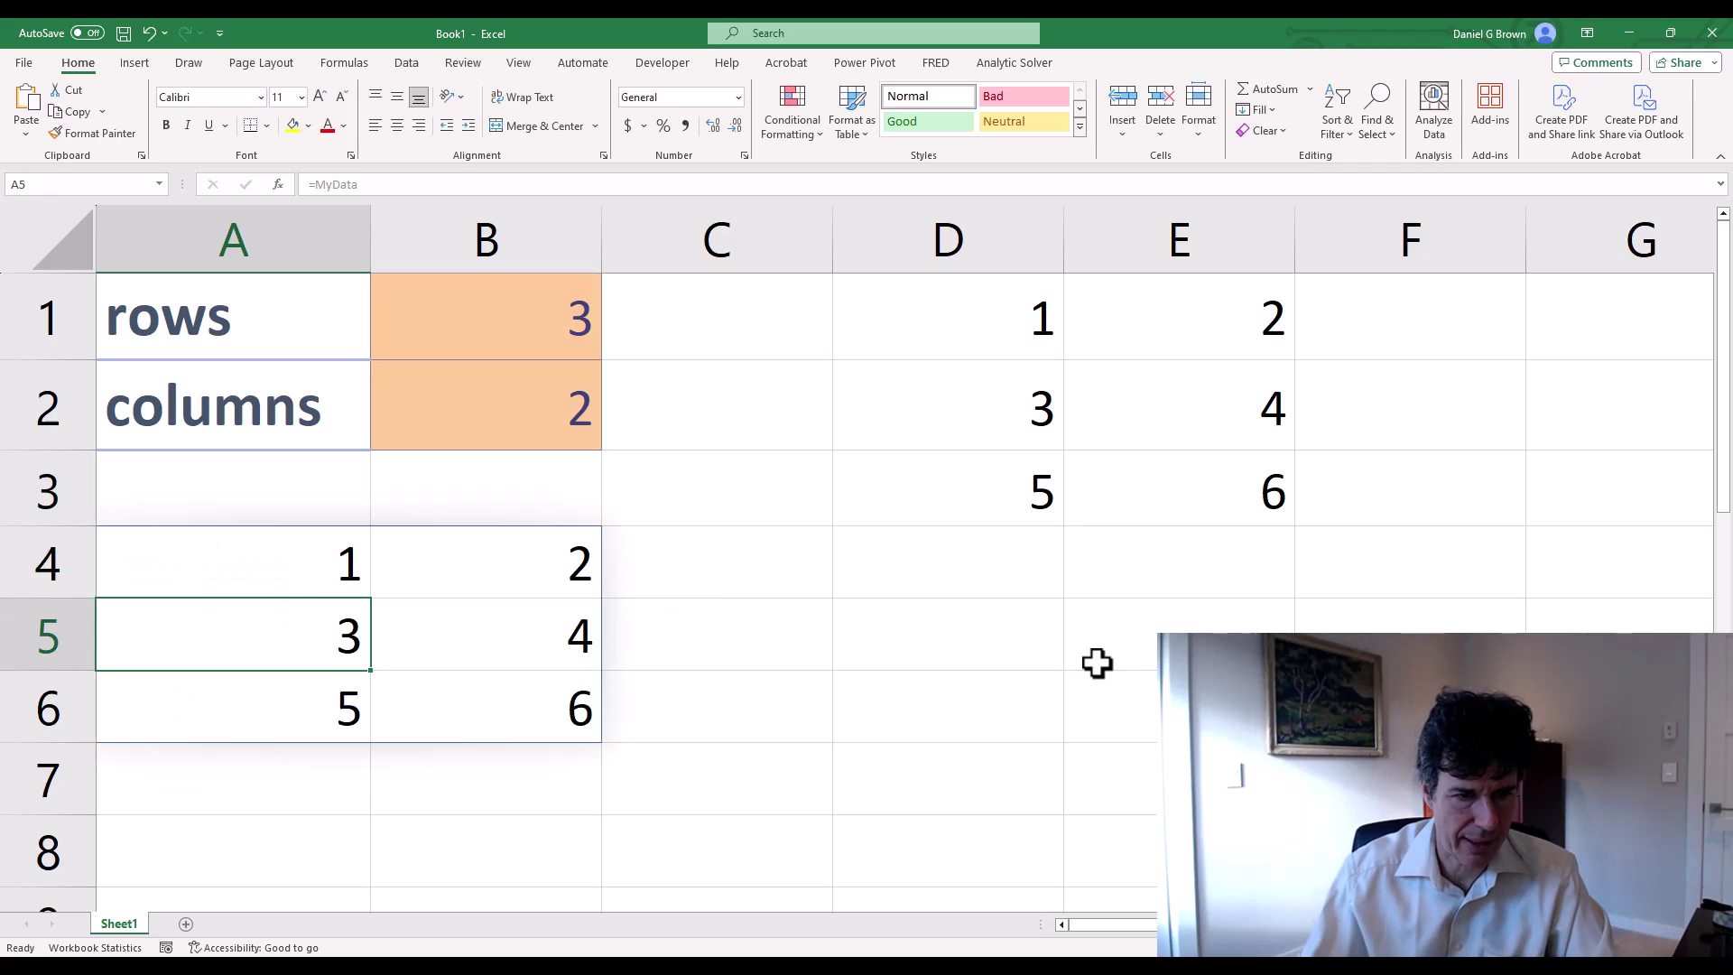
Step: Set rows in B1 to 4 and columns in B2 to 3, then try 4 columns
{"action": "left_click", "coordinate": [518, 331]}
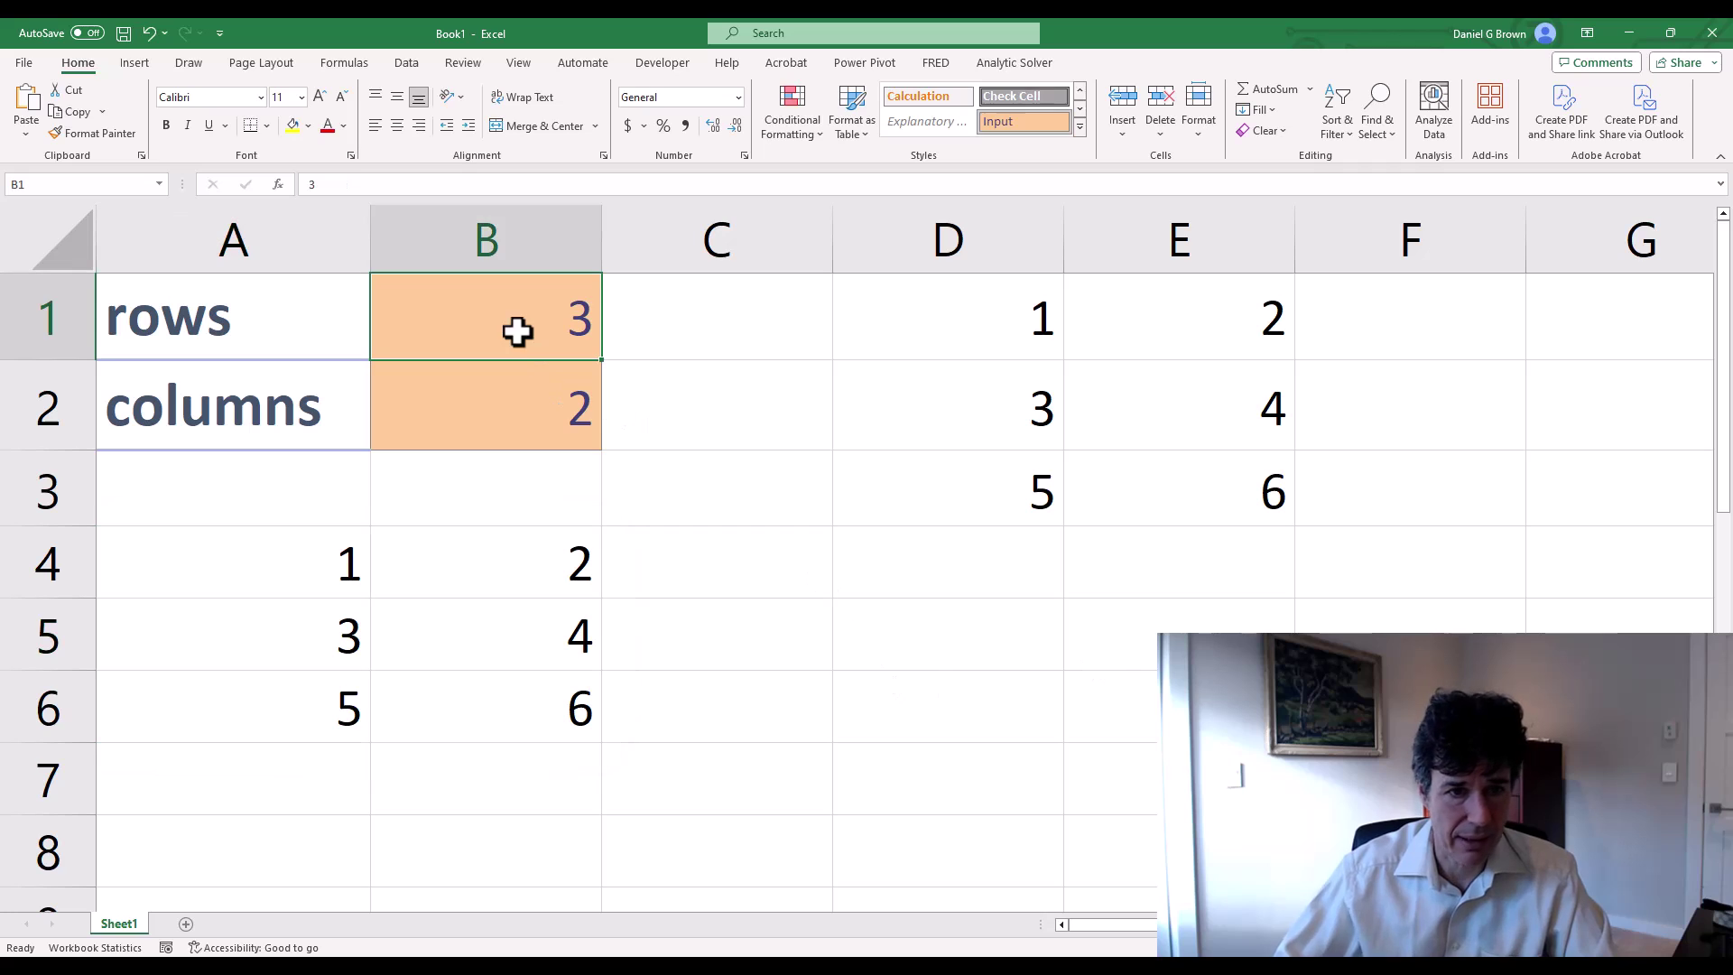
{"action": "type", "text": "4"}
{"action": "key", "text": "Return"}
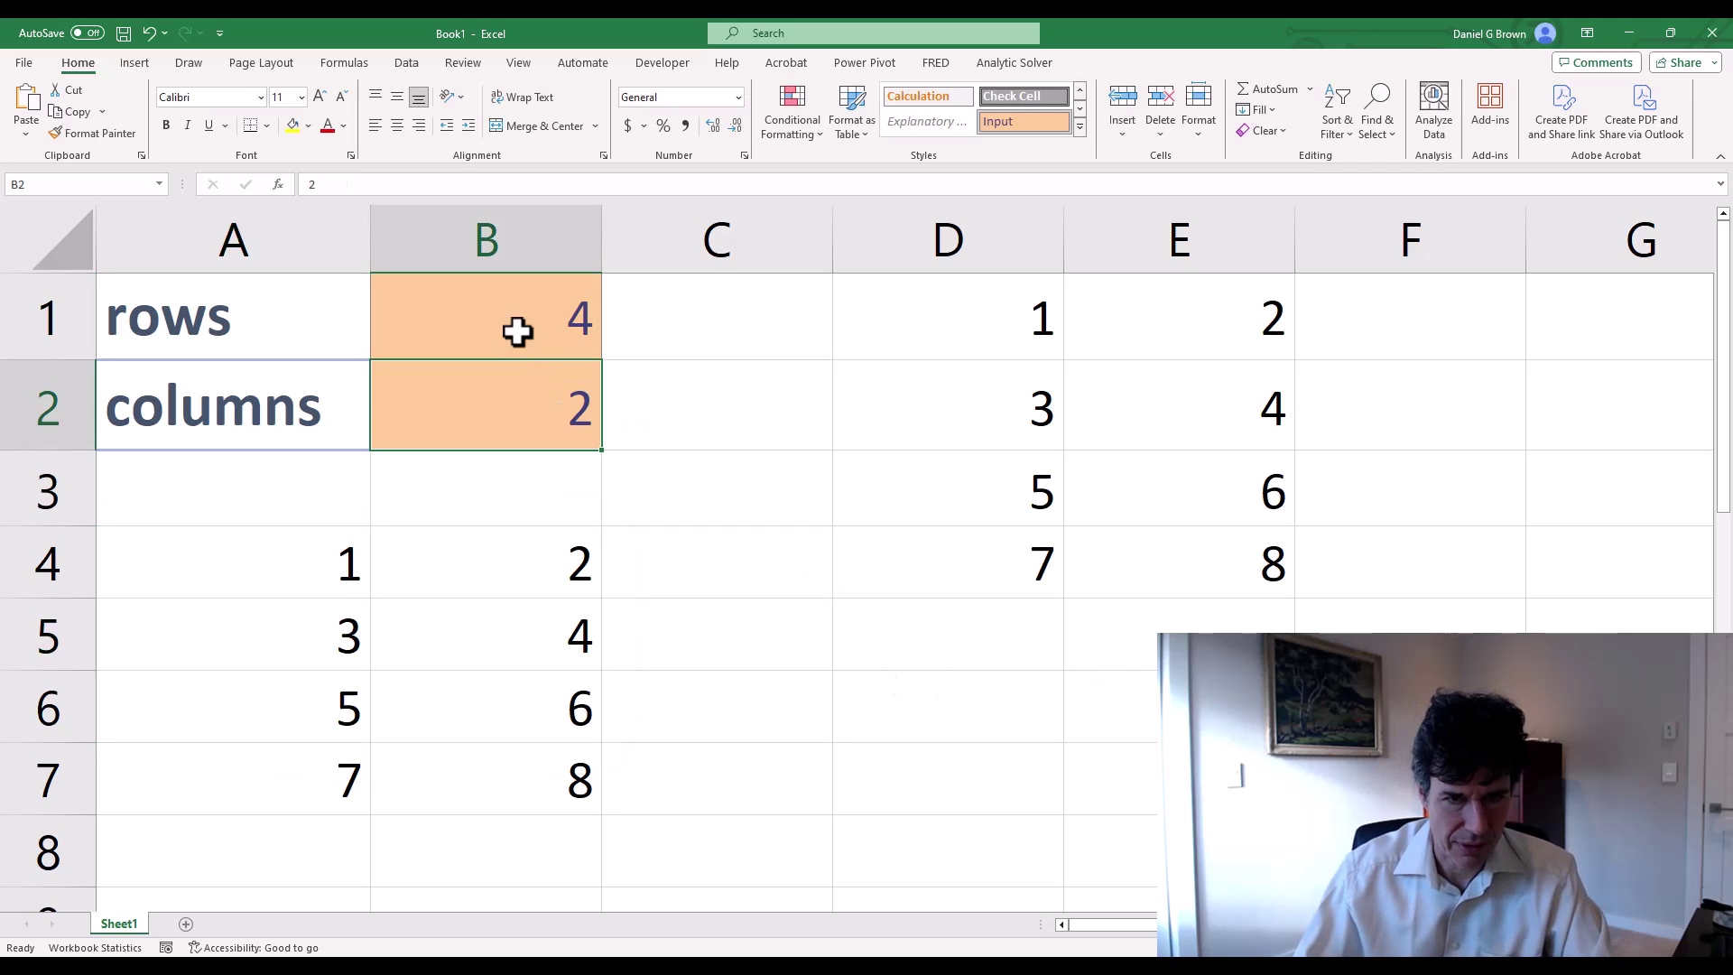
{"action": "type", "text": "3"}
{"action": "key", "text": "Return"}
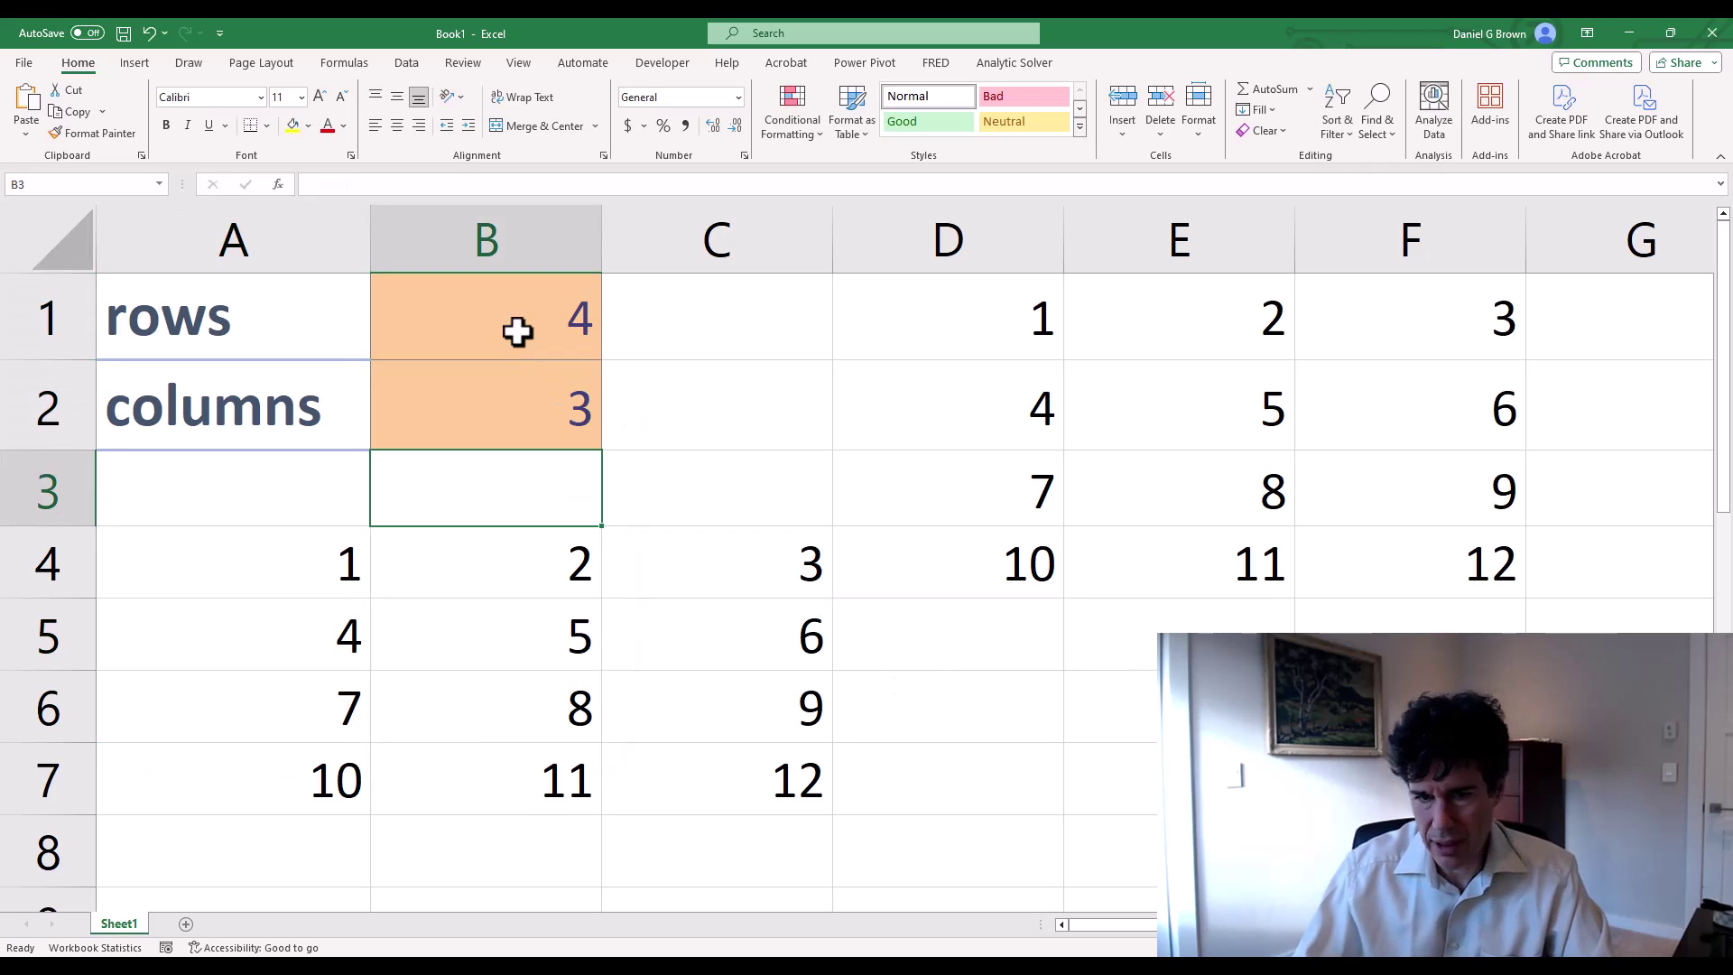
{"action": "key", "text": "Up"}
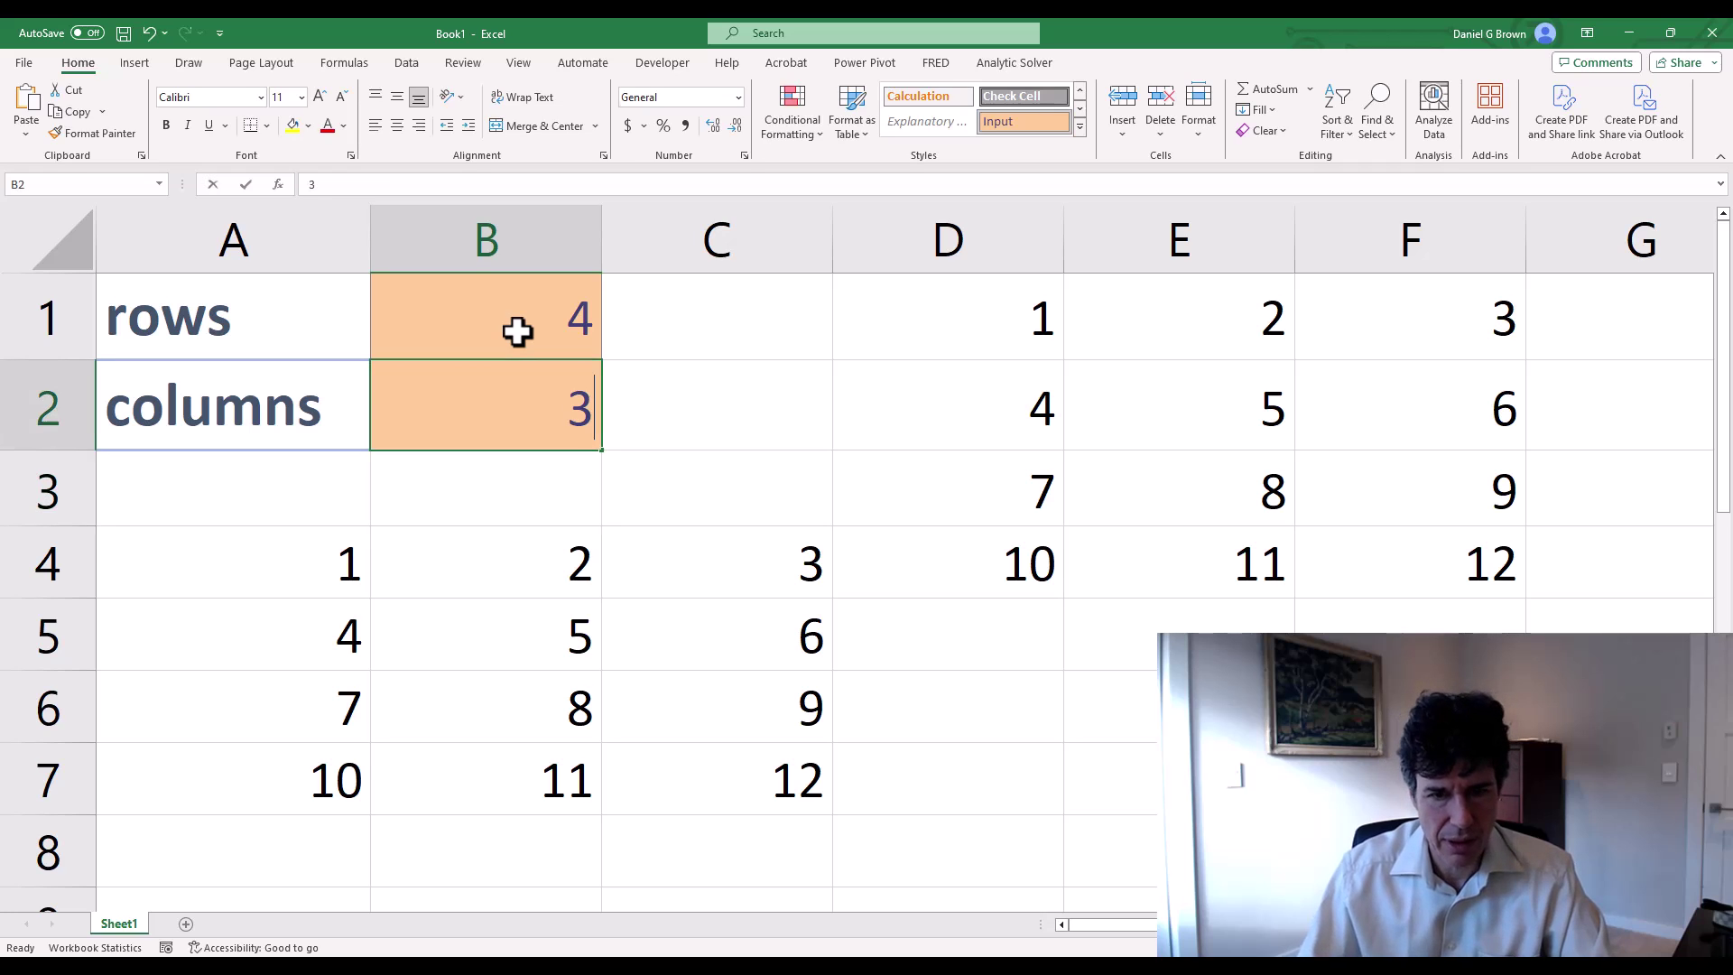
{"action": "type", "text": "4"}
{"action": "key", "text": "Return"}
Step: Inspect the #SPILL! error in row 4, then set columns back to 3 to clear it
{"action": "key", "text": "Down"}
{"action": "key", "text": "Left"}
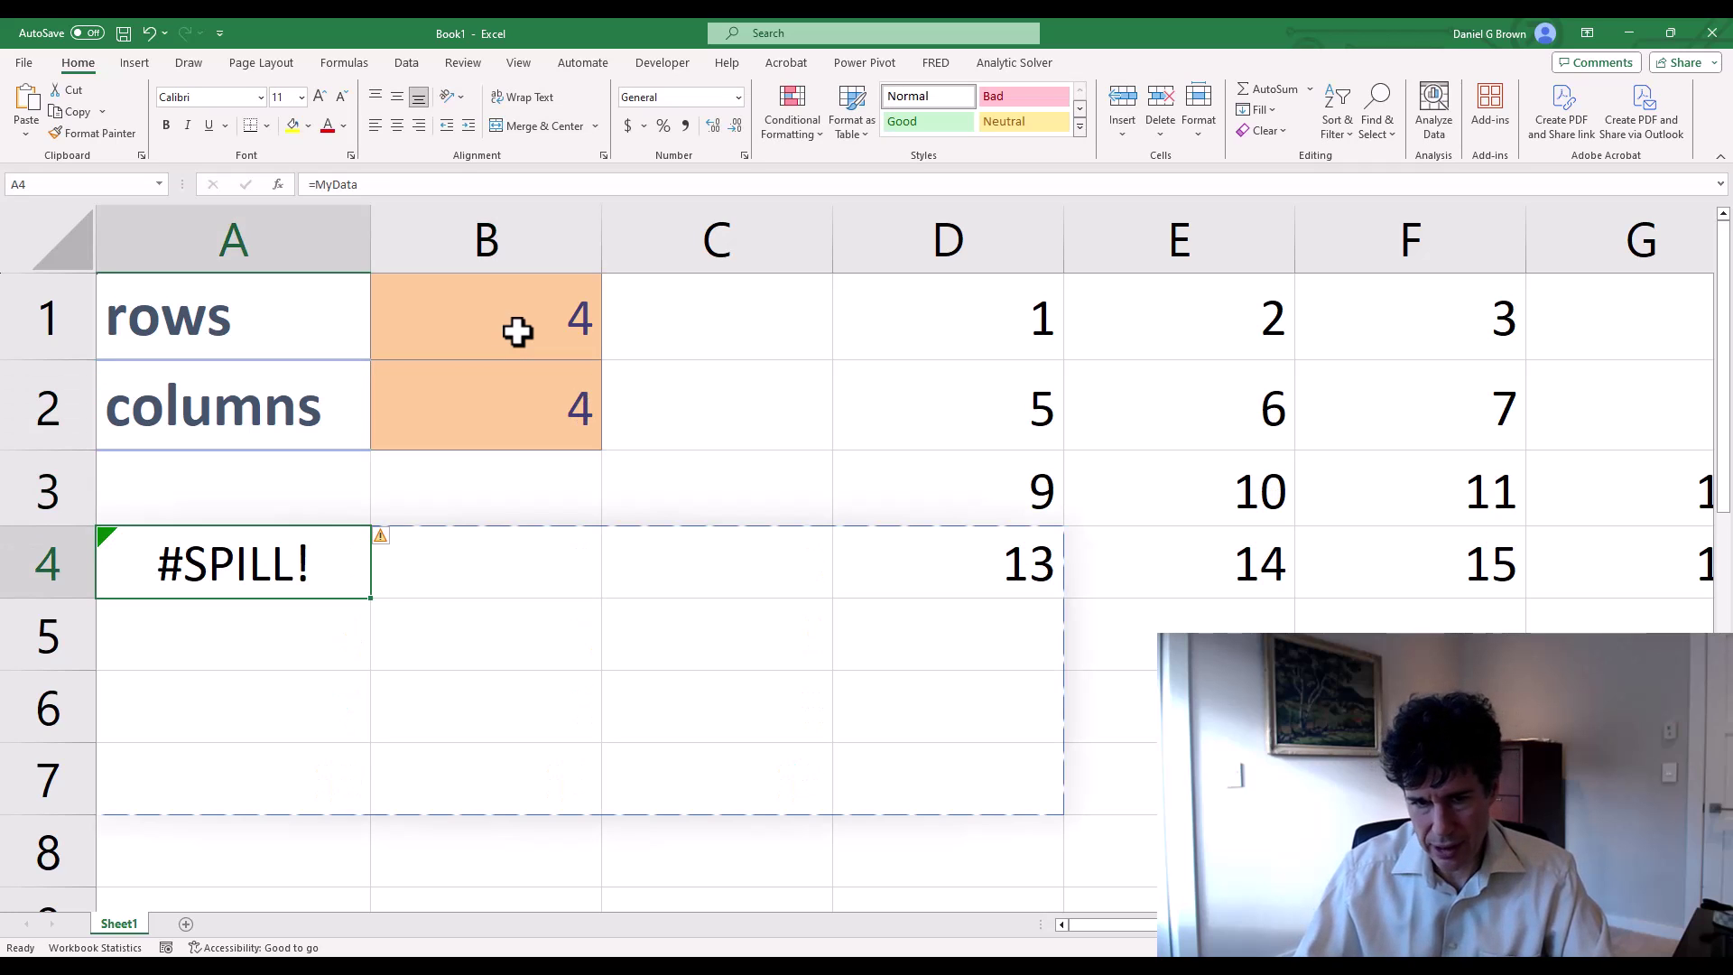
{"action": "key", "text": "Right"}
{"action": "key", "text": "Right"}
{"action": "key", "text": "Left"}
{"action": "key", "text": "Left"}
{"action": "key", "text": "Right"}
{"action": "key", "text": "Right"}
{"action": "key", "text": "Right"}
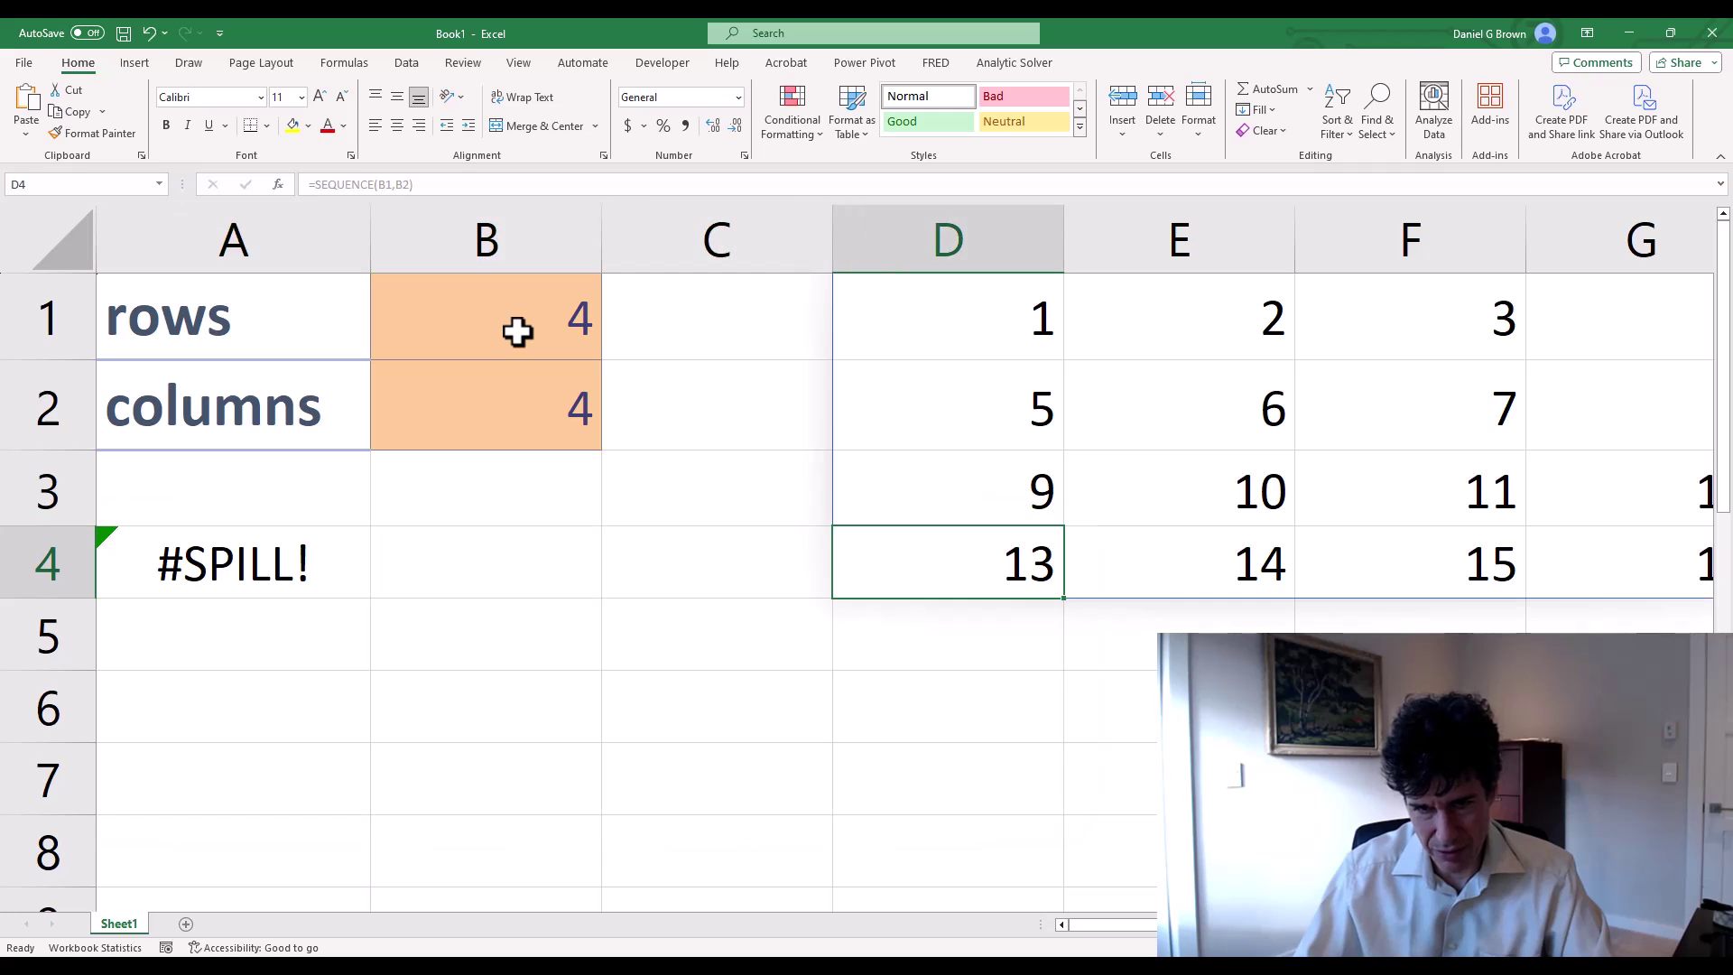
{"action": "key", "text": "Up"}
{"action": "key", "text": "Up"}
{"action": "key", "text": "Left"}
{"action": "key", "text": "Left"}
{"action": "key", "text": "Up"}
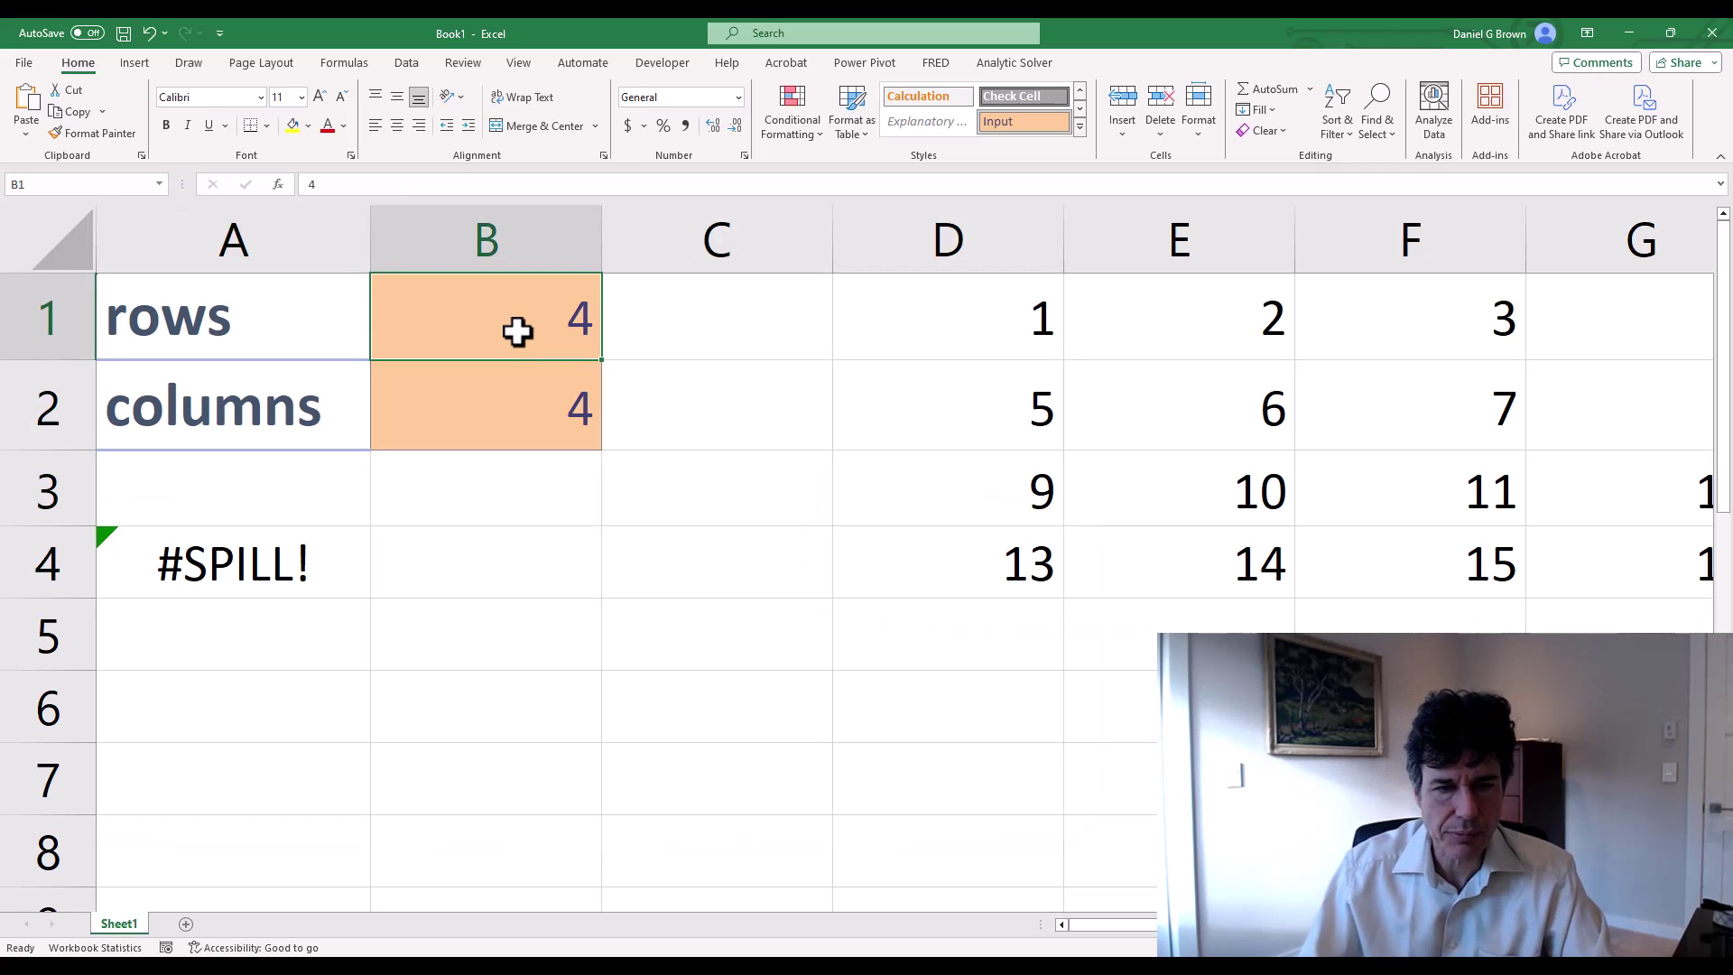
{"action": "key", "text": "Down"}
{"action": "type", "text": "3"}
{"action": "key", "text": "Return"}
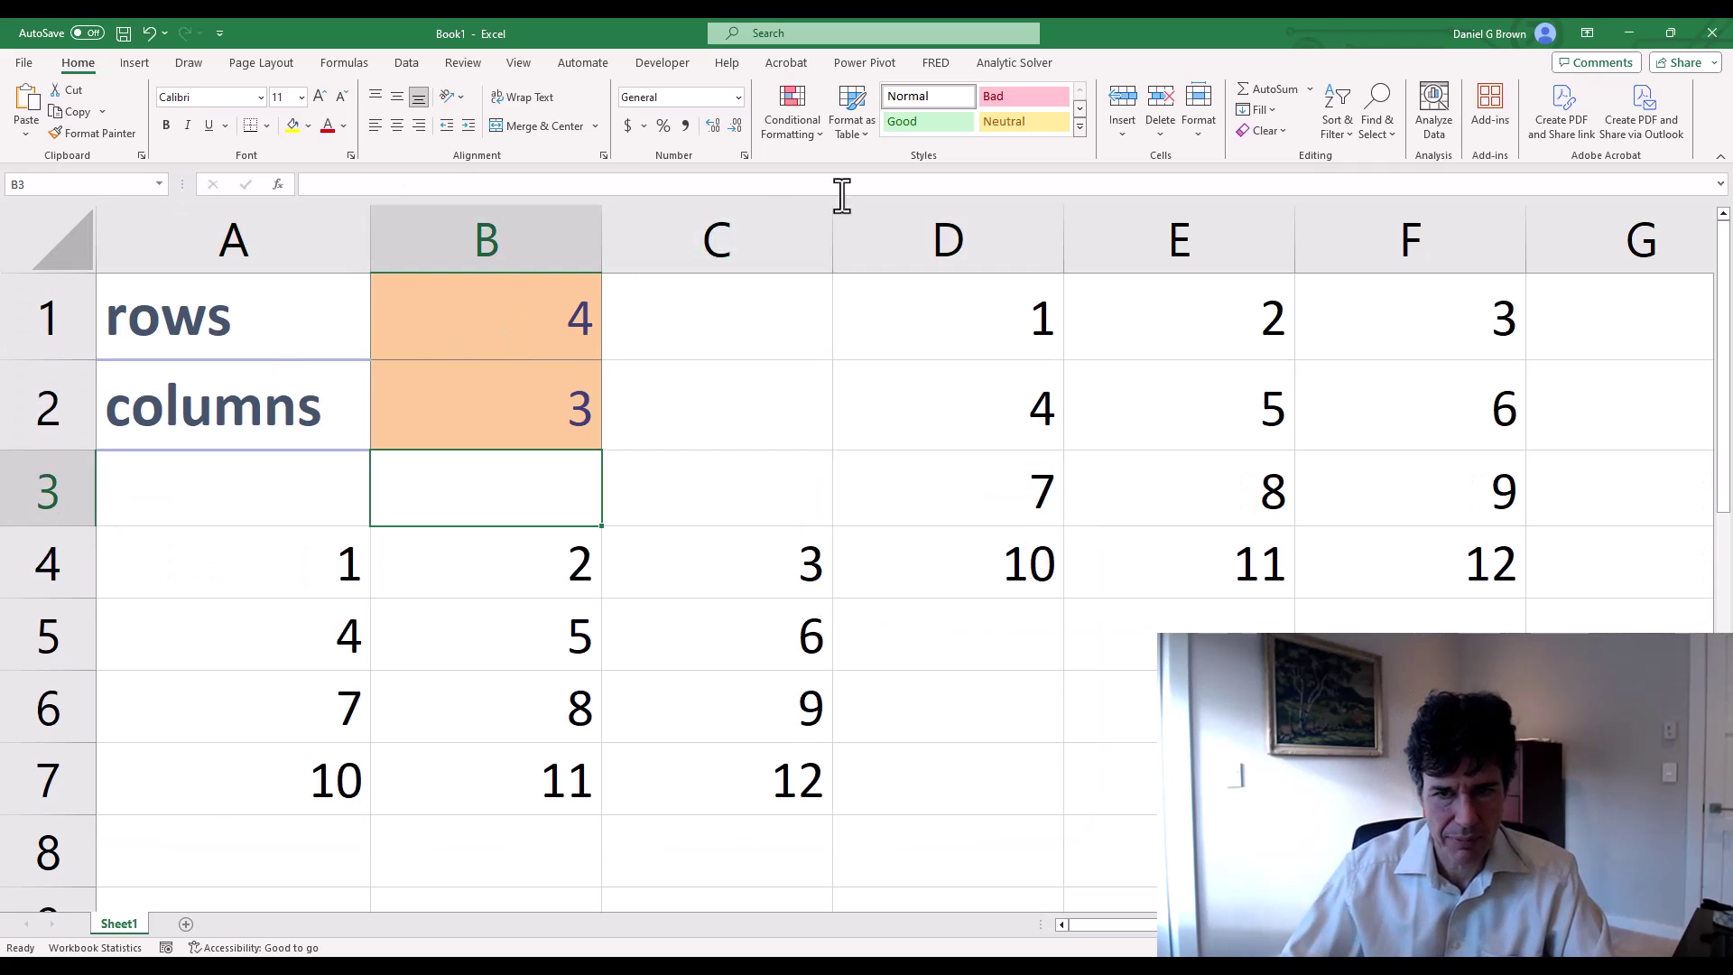
{"action": "key", "text": "Down"}
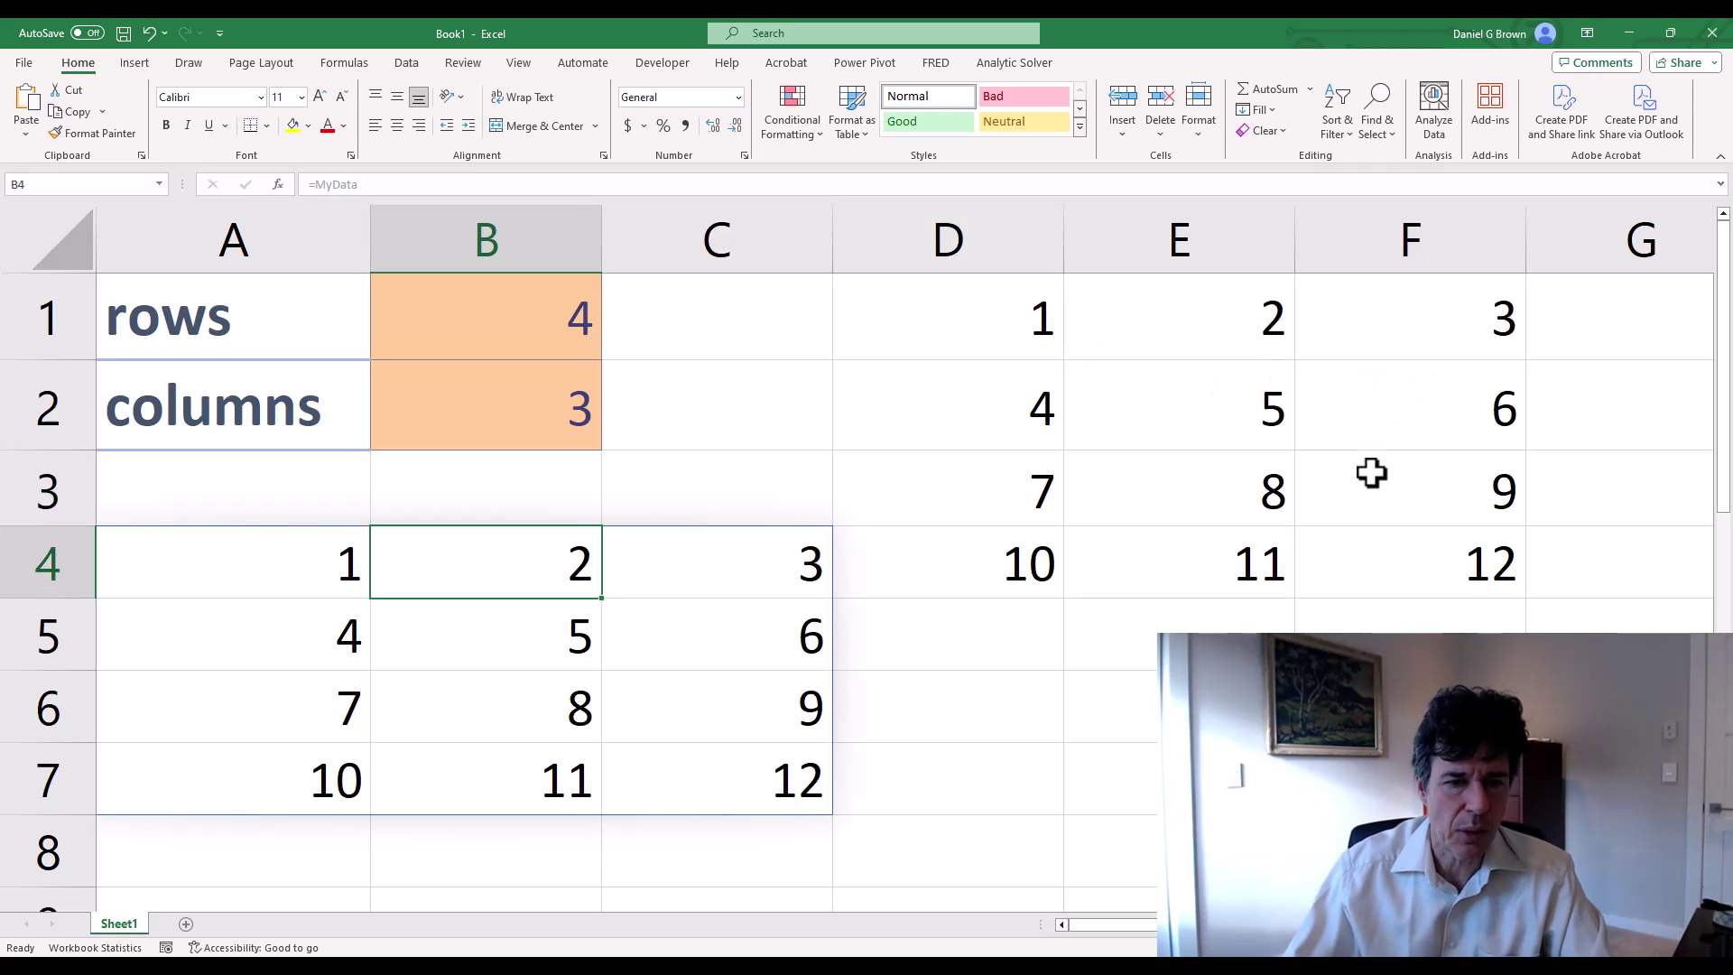
{"action": "key", "text": "Left"}
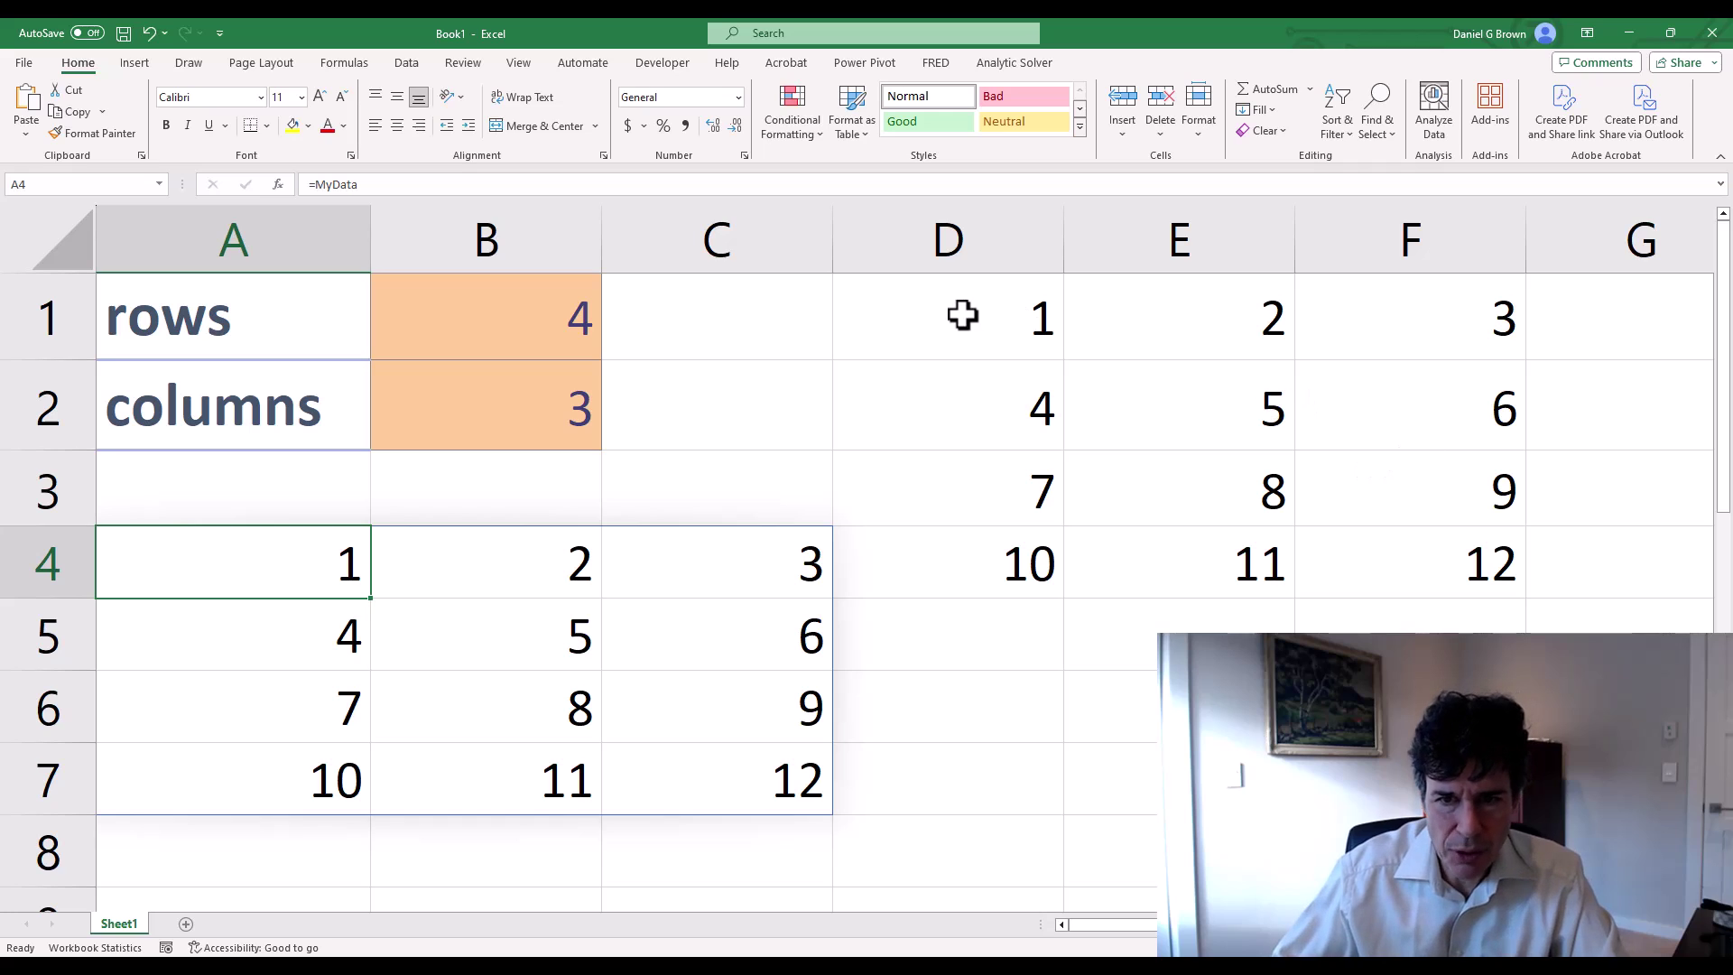
Step: Select the D1:F4 spill and set both rows and columns to 2
{"action": "left_click_drag", "start_coordinate": [959, 314], "coordinate": [1368, 557]}
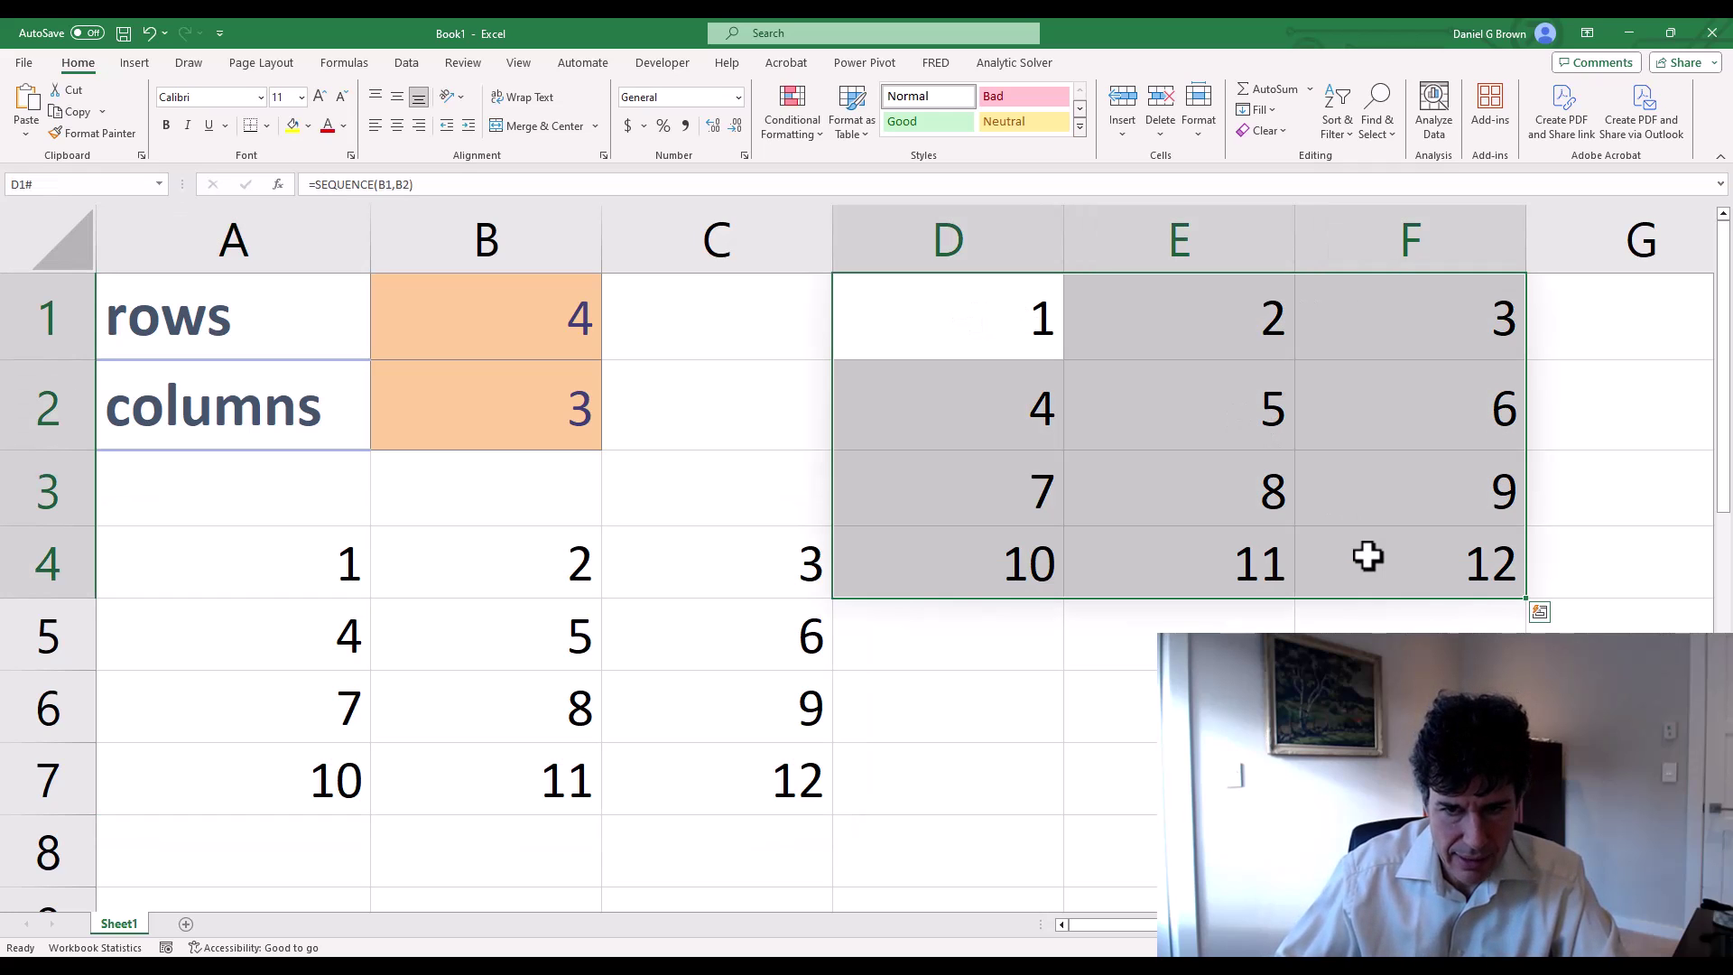
{"action": "left_click", "coordinate": [472, 330]}
{"action": "type", "text": "2"}
{"action": "key", "text": "Return"}
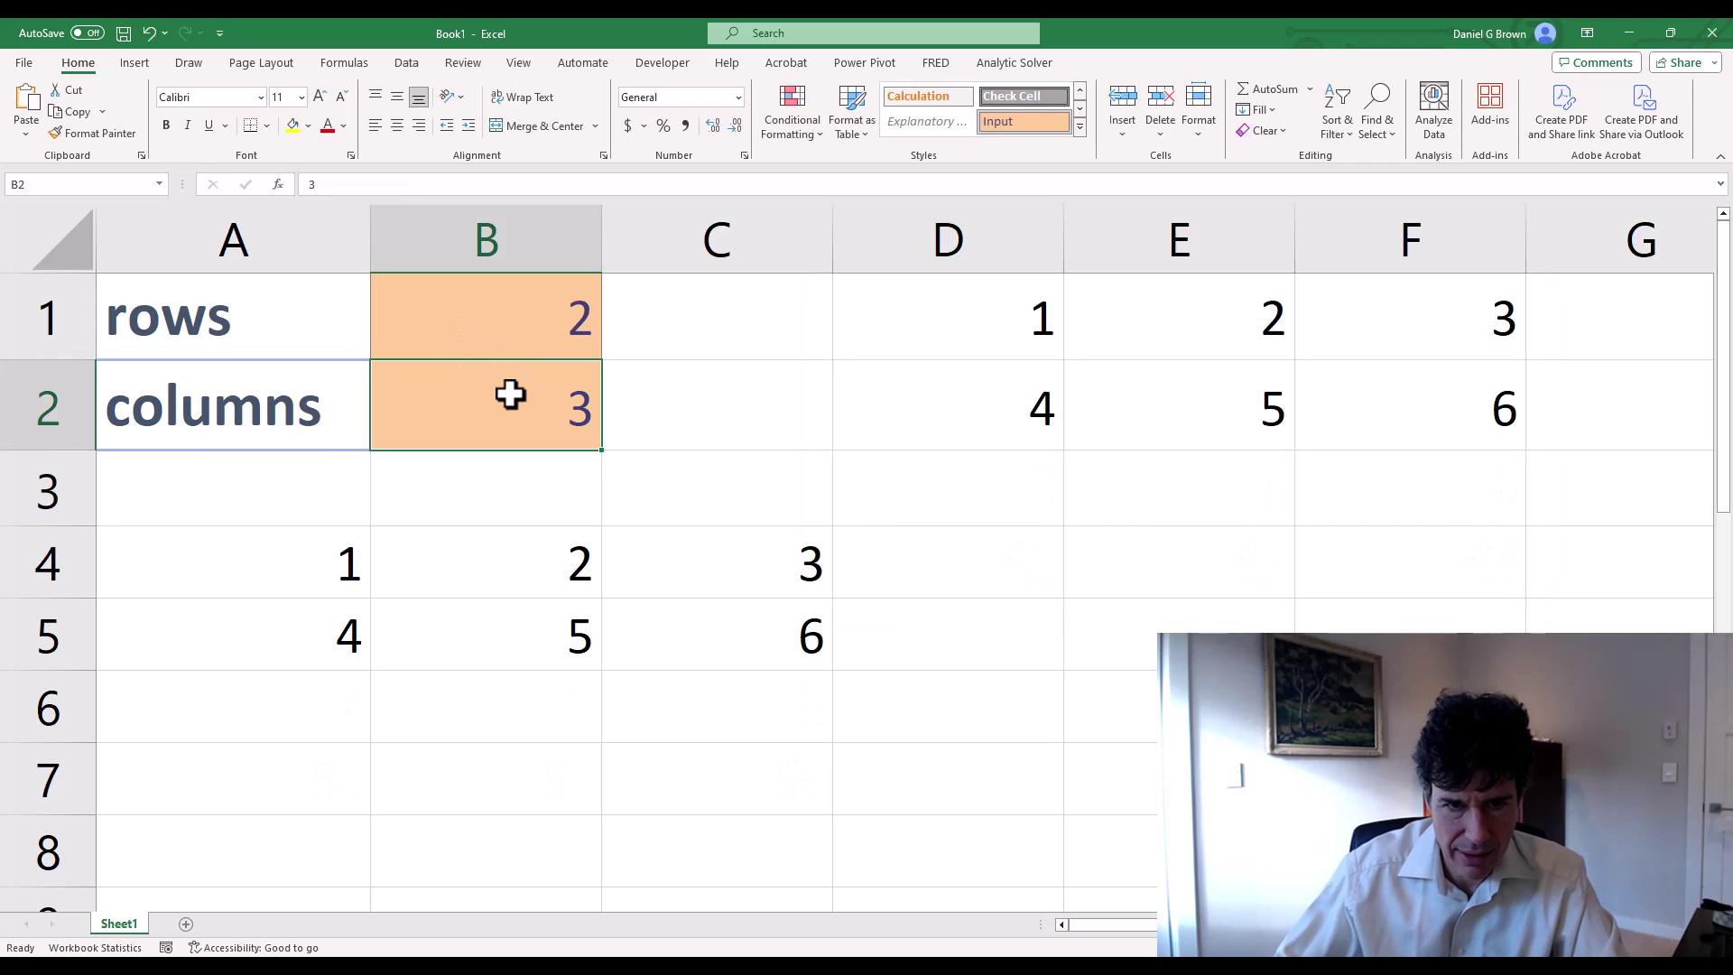
{"action": "type", "text": "2"}
{"action": "key", "text": "Return"}
Step: Try 6 columns in B2, check the MyData formula in A4, then restore columns to 2
{"action": "left_click", "coordinate": [510, 394]}
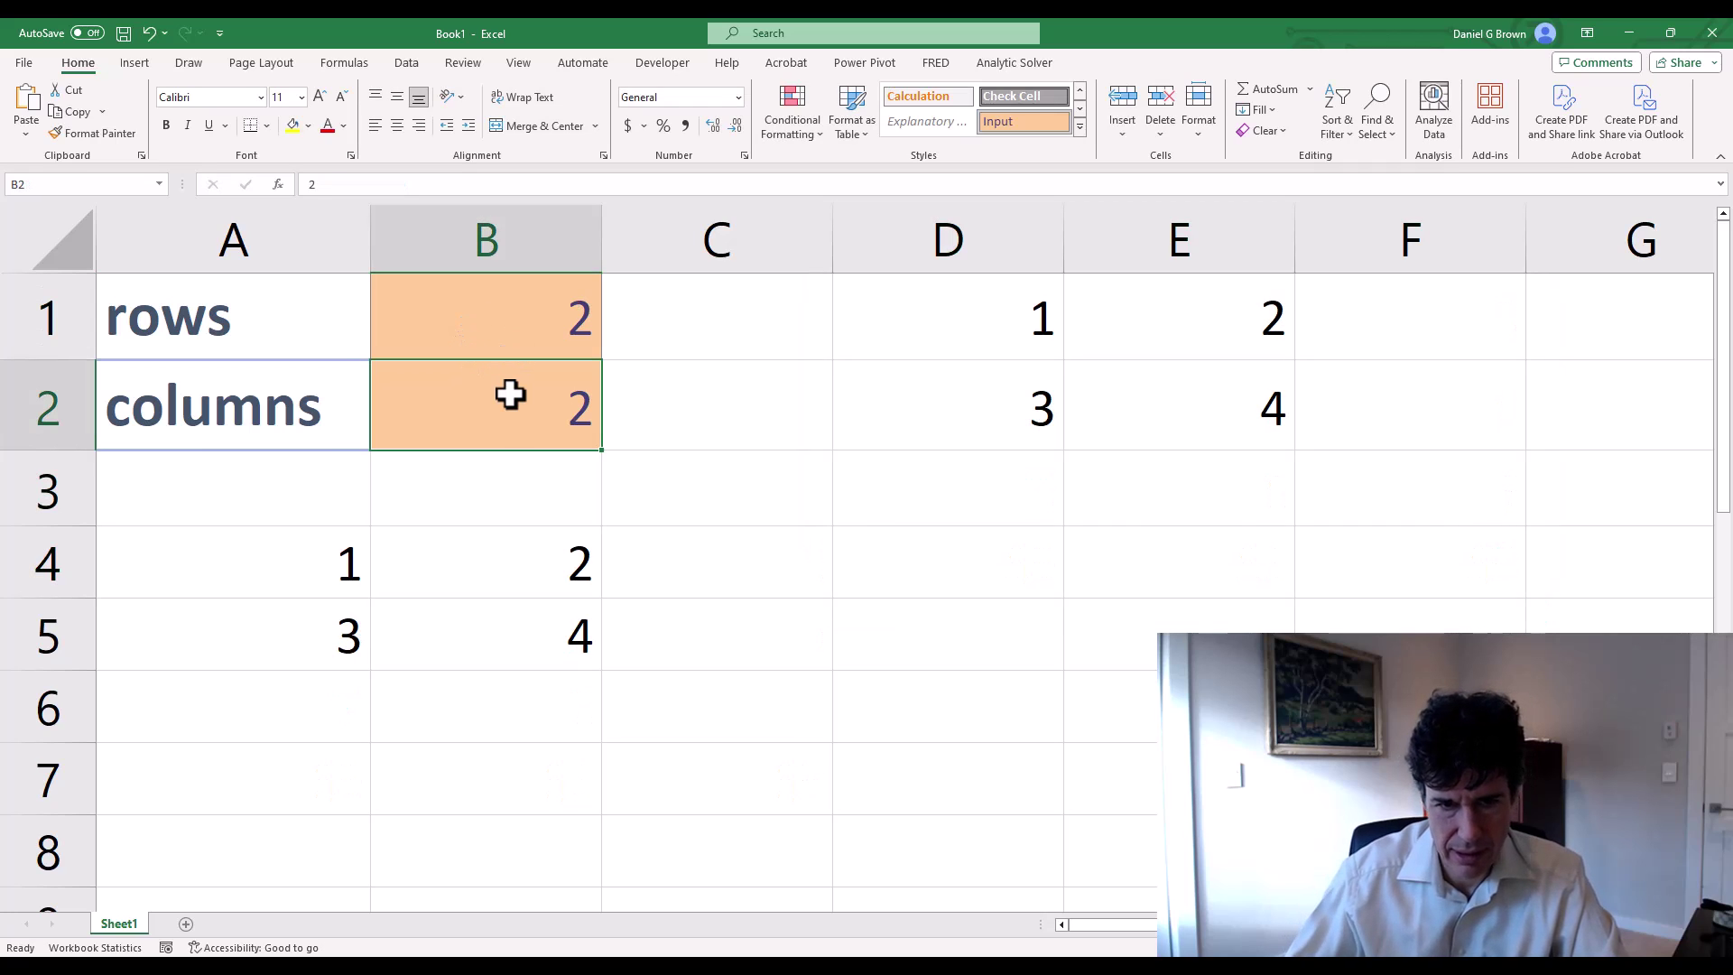
{"action": "type", "text": "6"}
{"action": "key", "text": "Return"}
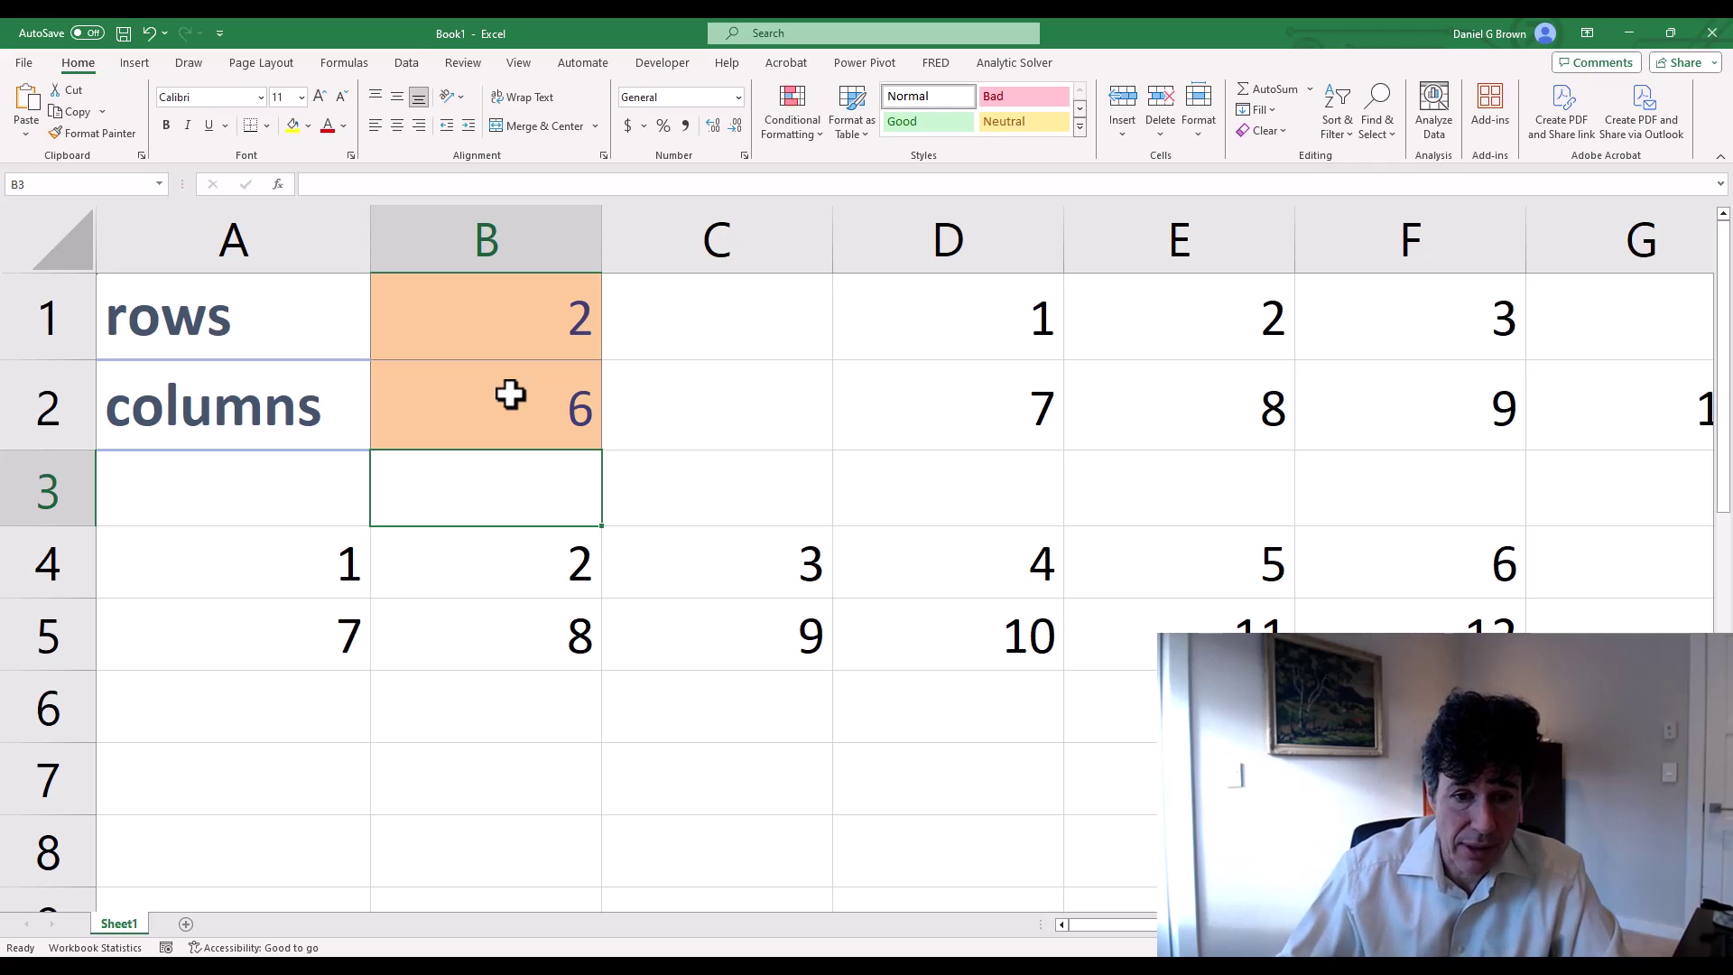
{"action": "key", "text": "Left"}
{"action": "key", "text": "Down"}
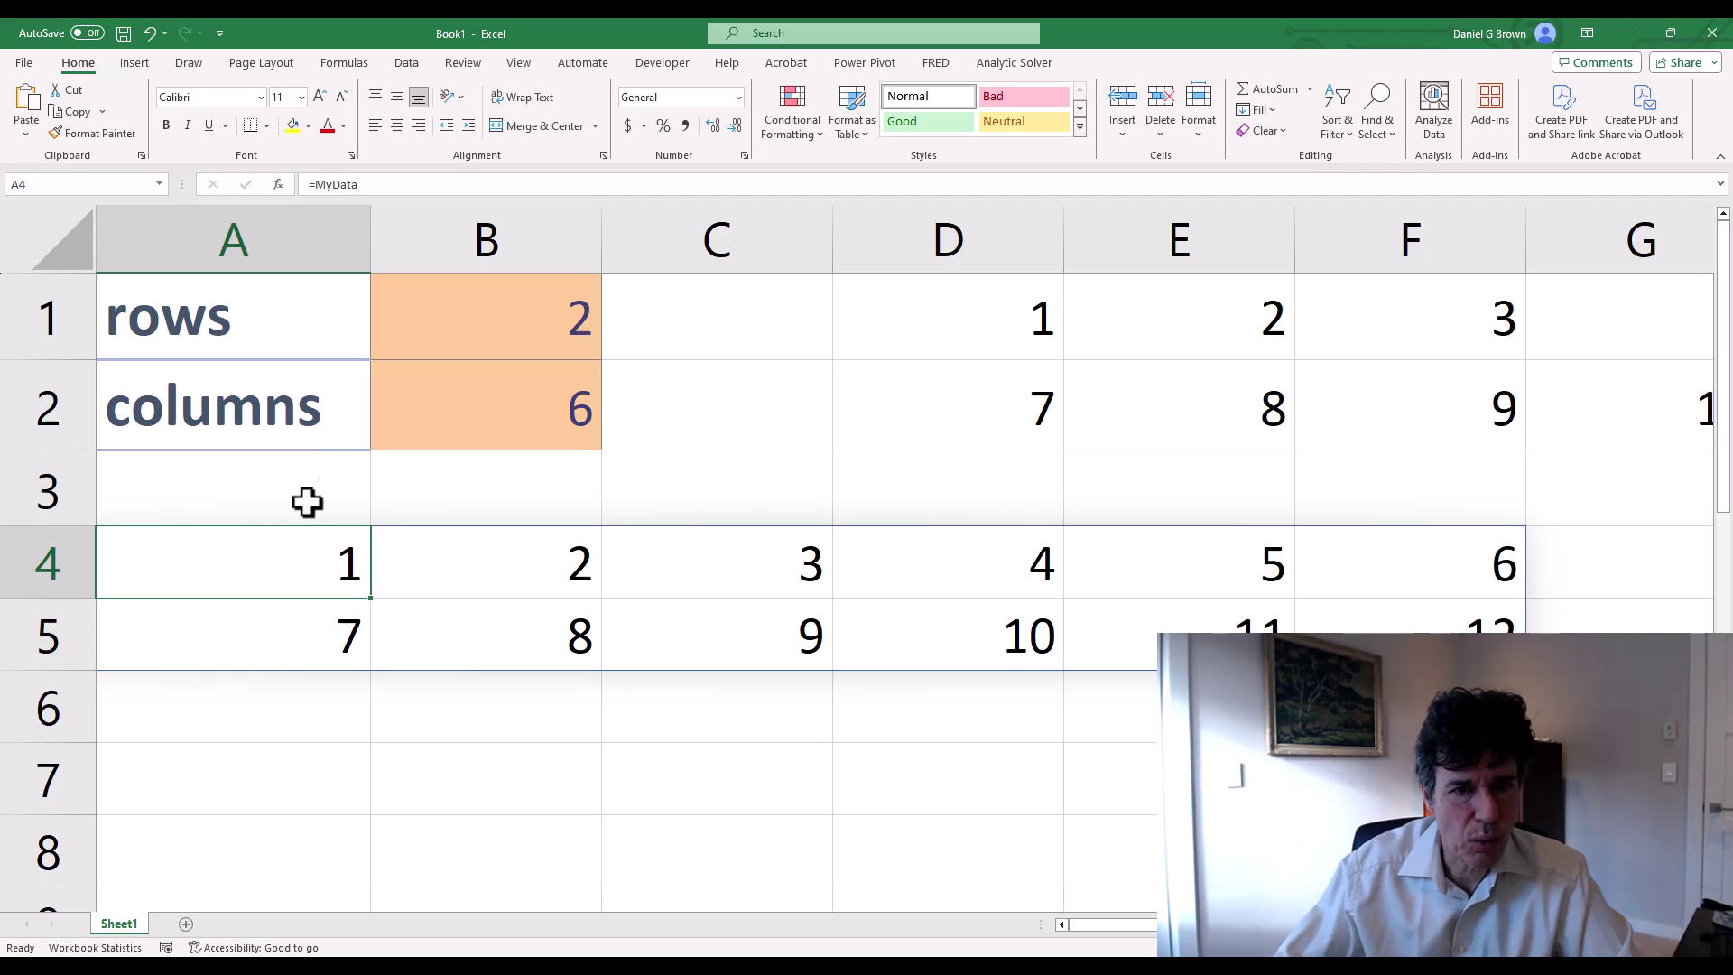
{"action": "left_click", "coordinate": [455, 418]}
{"action": "type", "text": "2"}
{"action": "key", "text": "Return"}
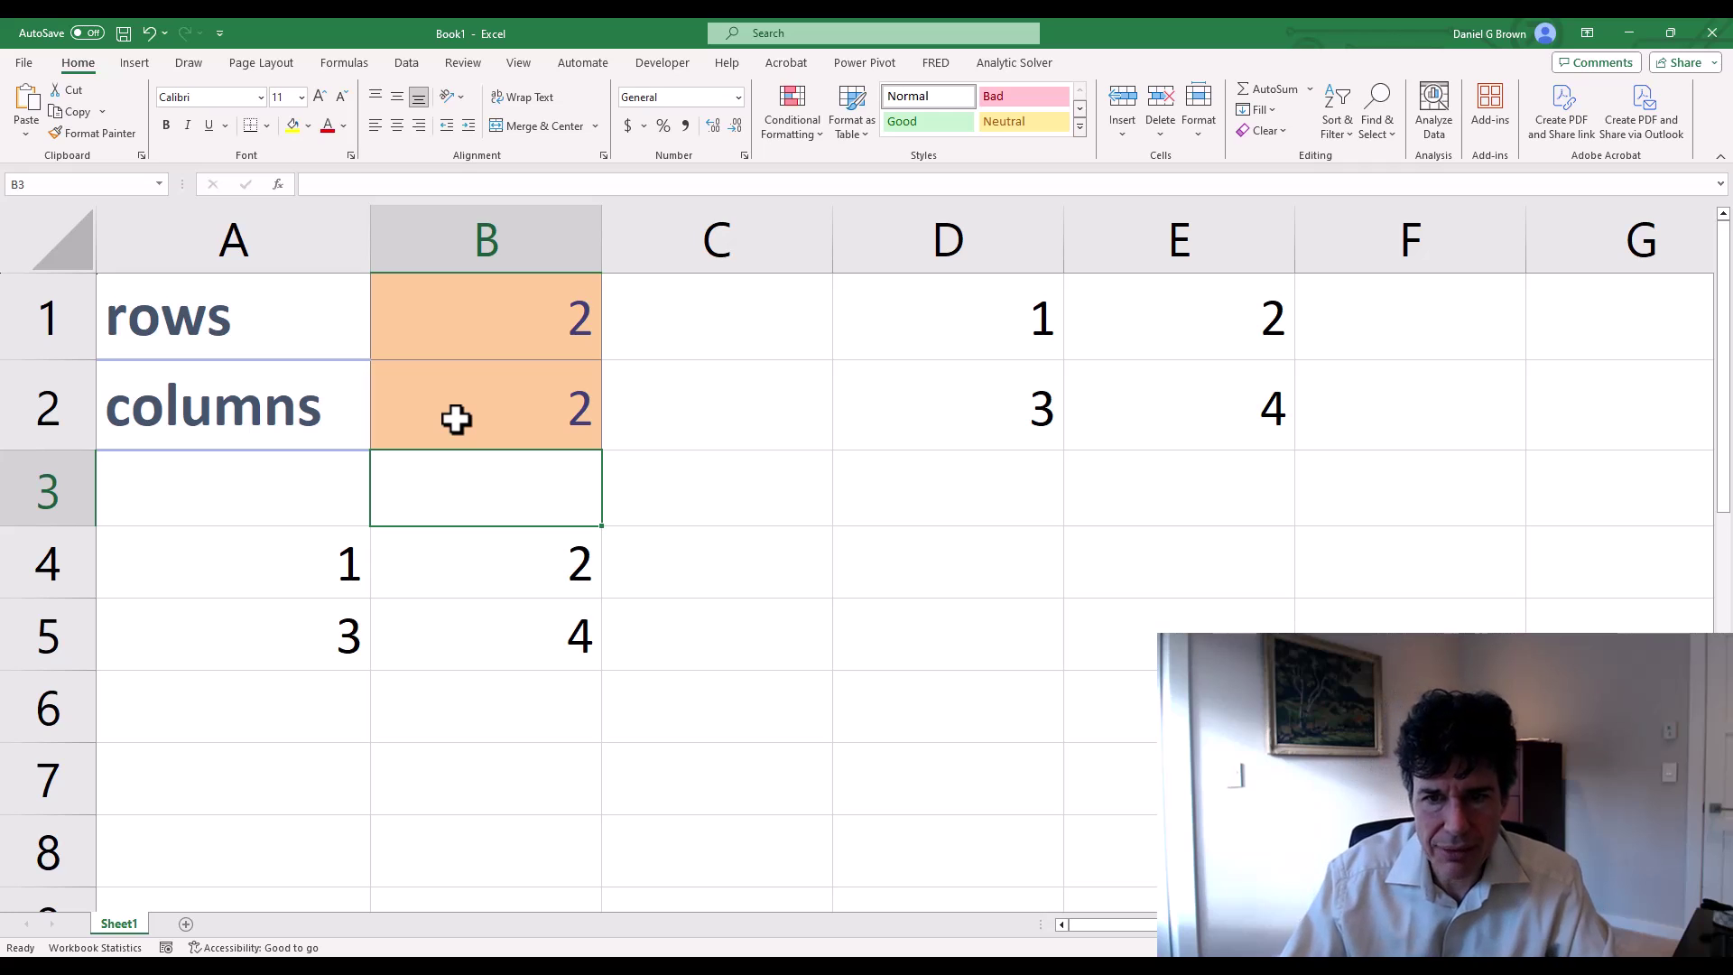
Step: Jump to the MyData range with Go To (F5), then reopen Go To and cancel
{"action": "key", "text": "F5"}
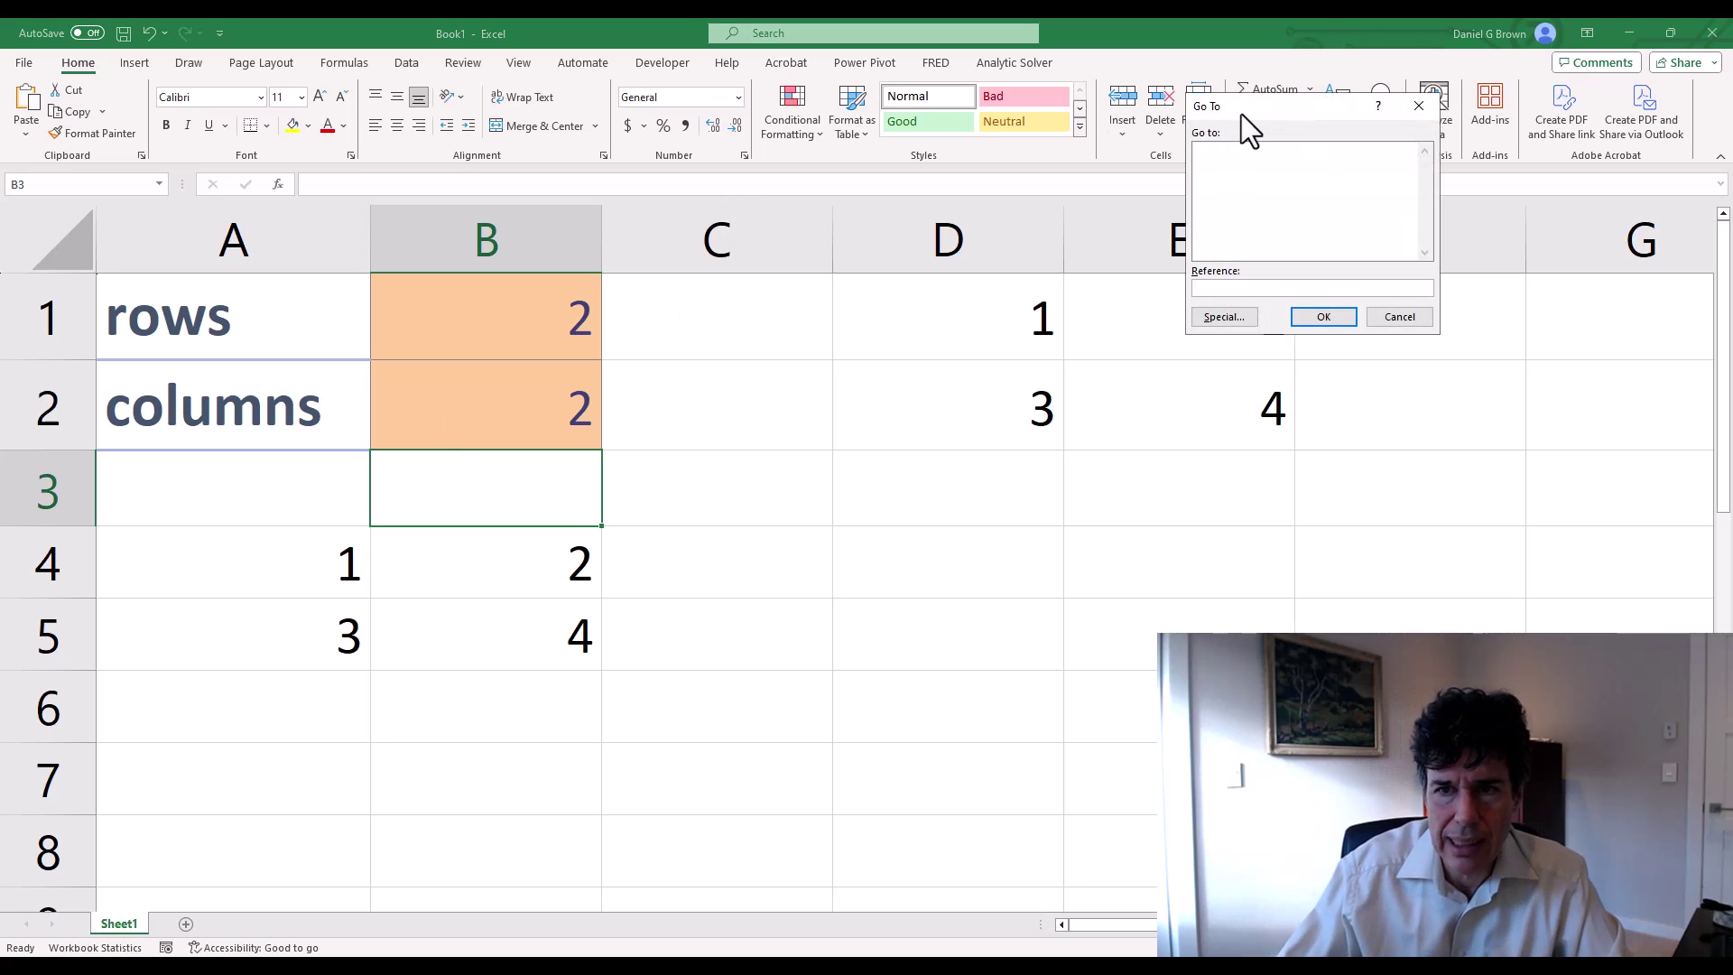
{"action": "left_click_drag", "start_coordinate": [1243, 114], "coordinate": [798, 314]}
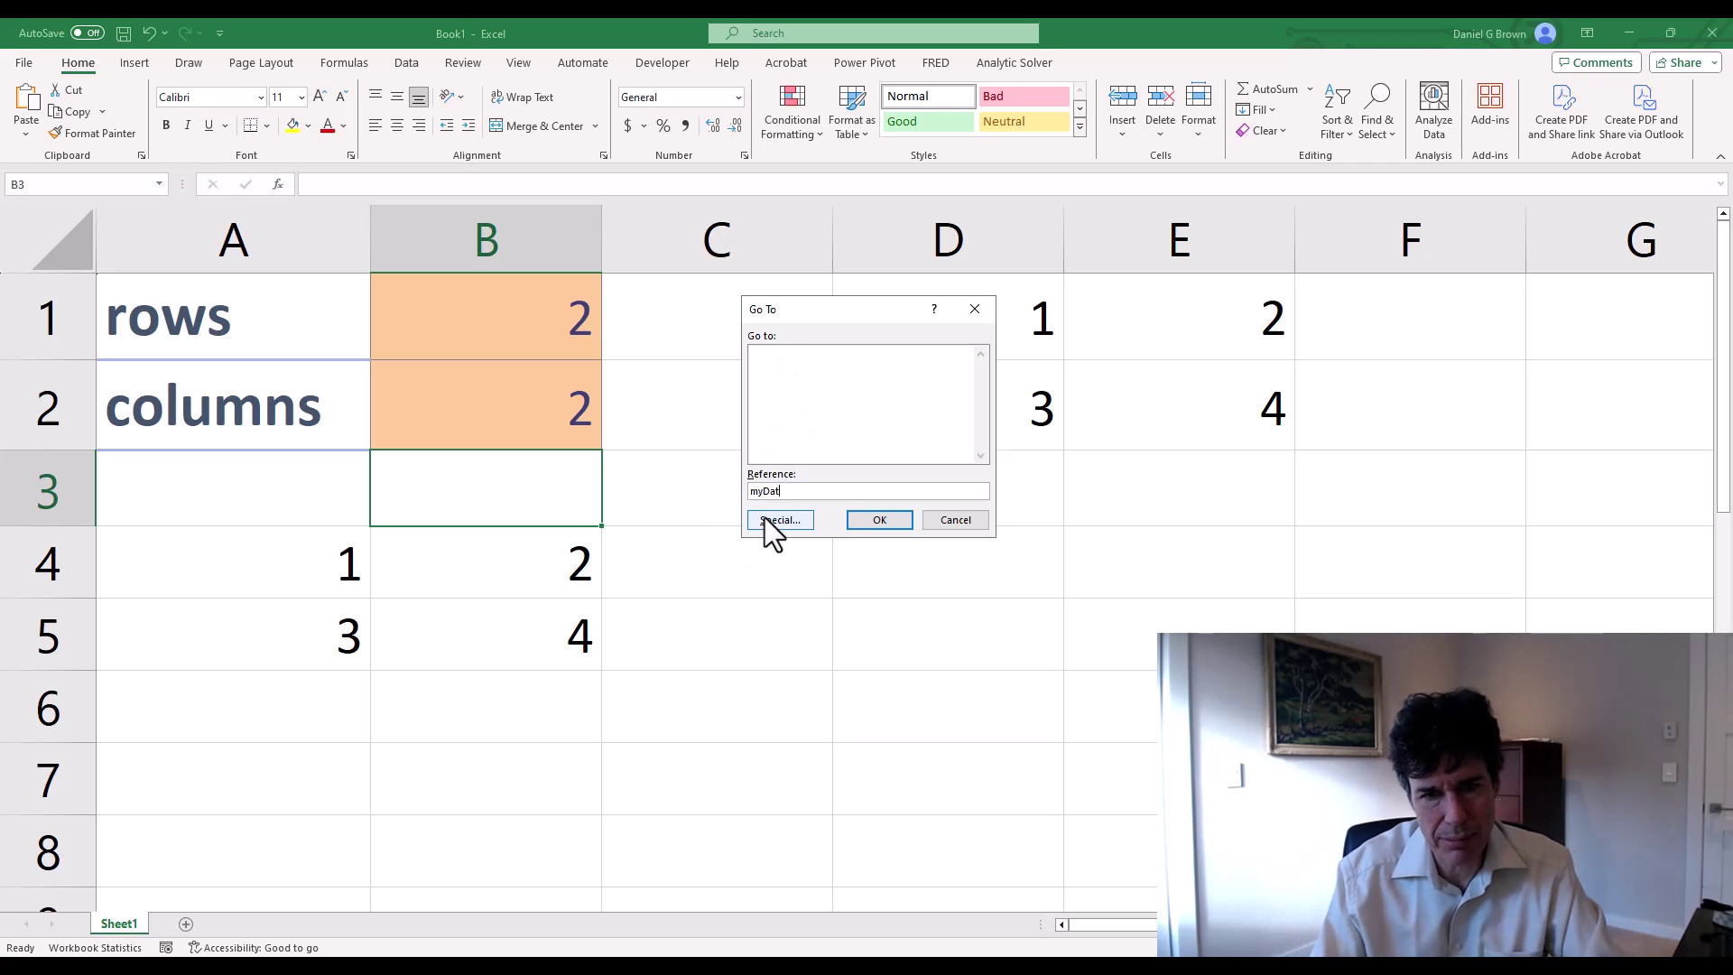
{"action": "key", "text": "Return"}
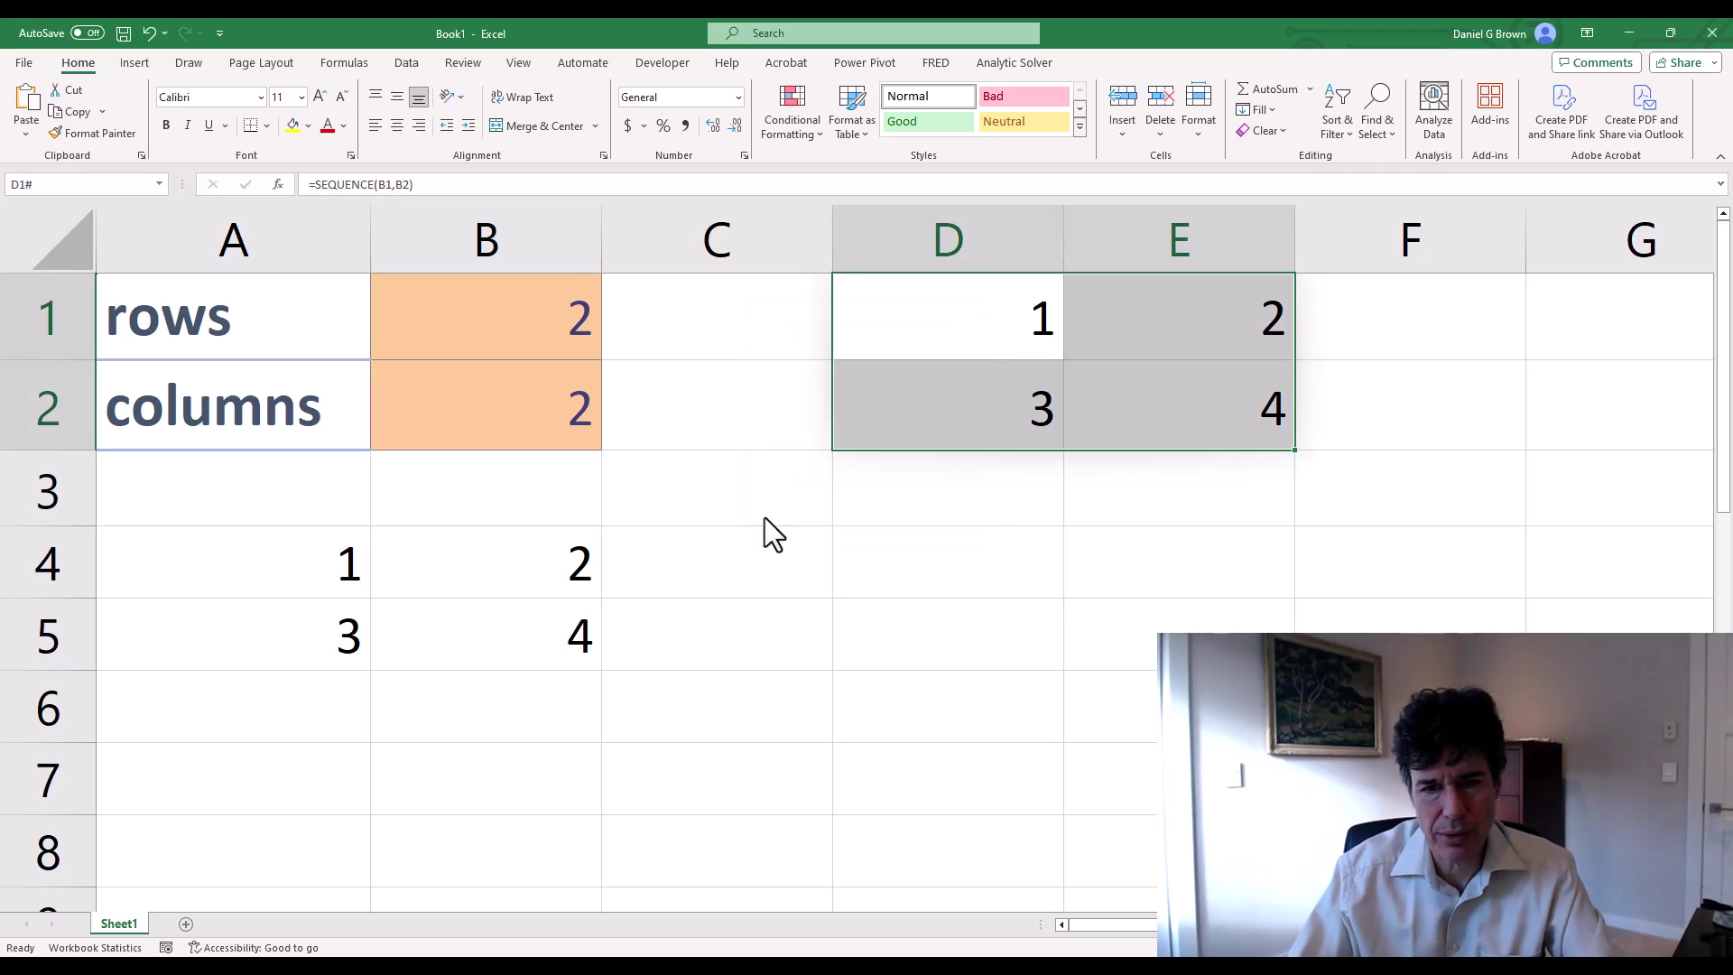
{"action": "key", "text": "F5"}
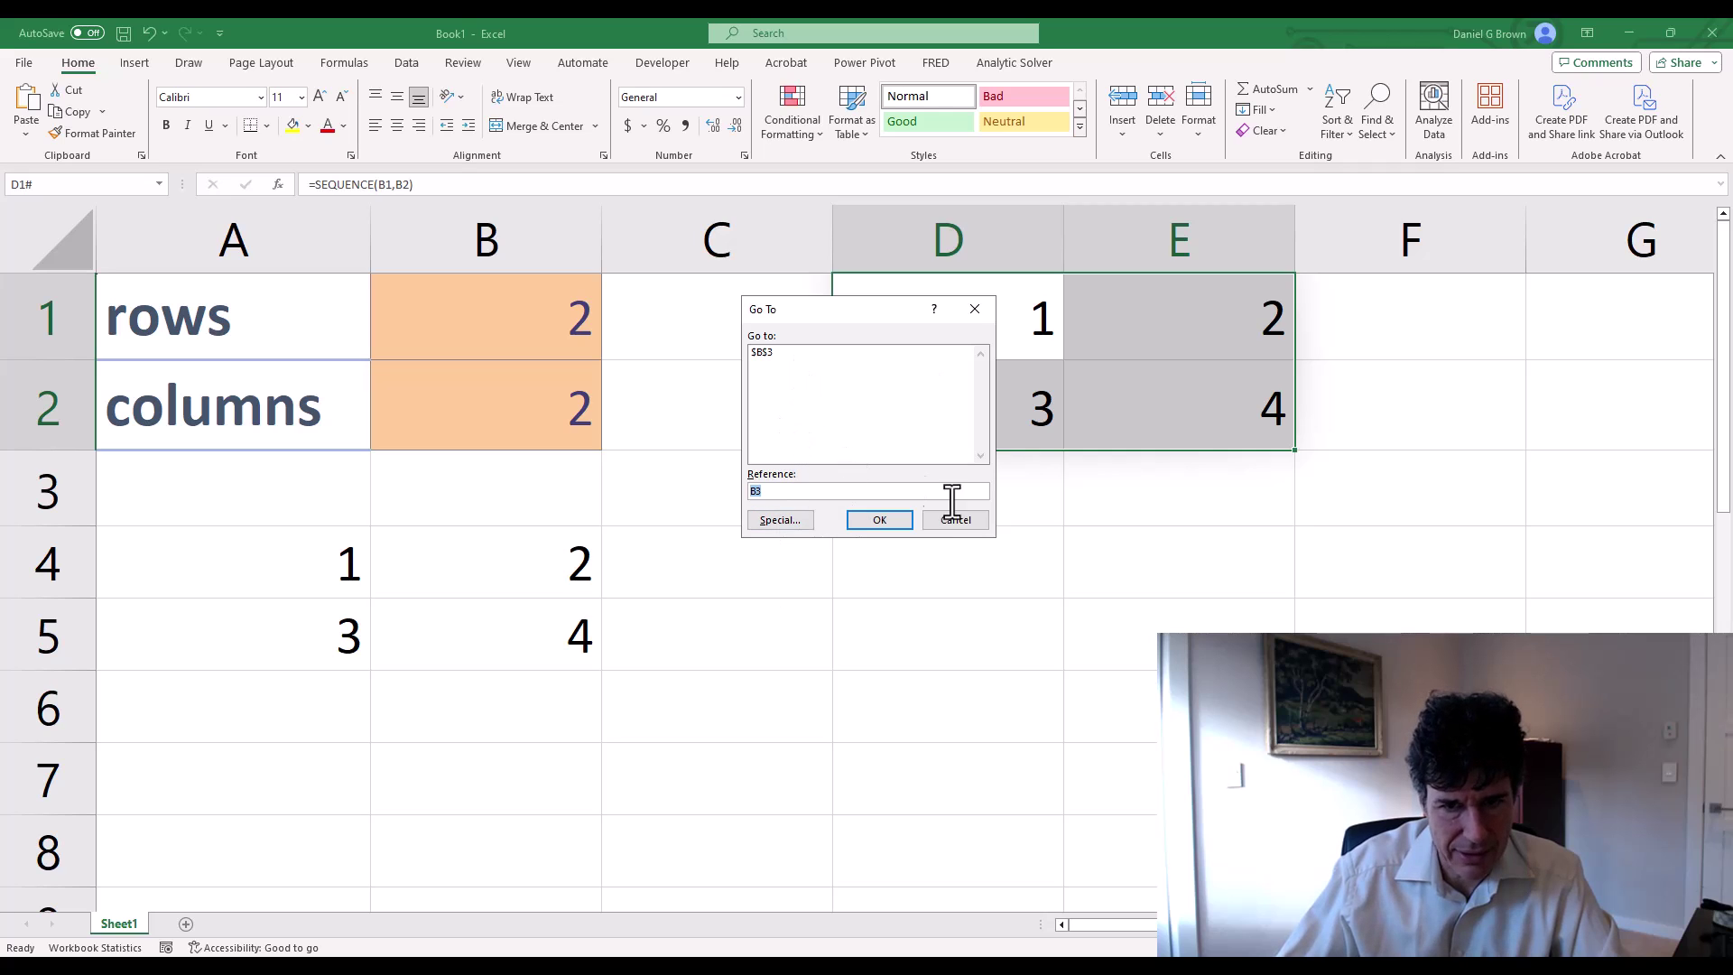
{"action": "left_click", "coordinate": [954, 521]}
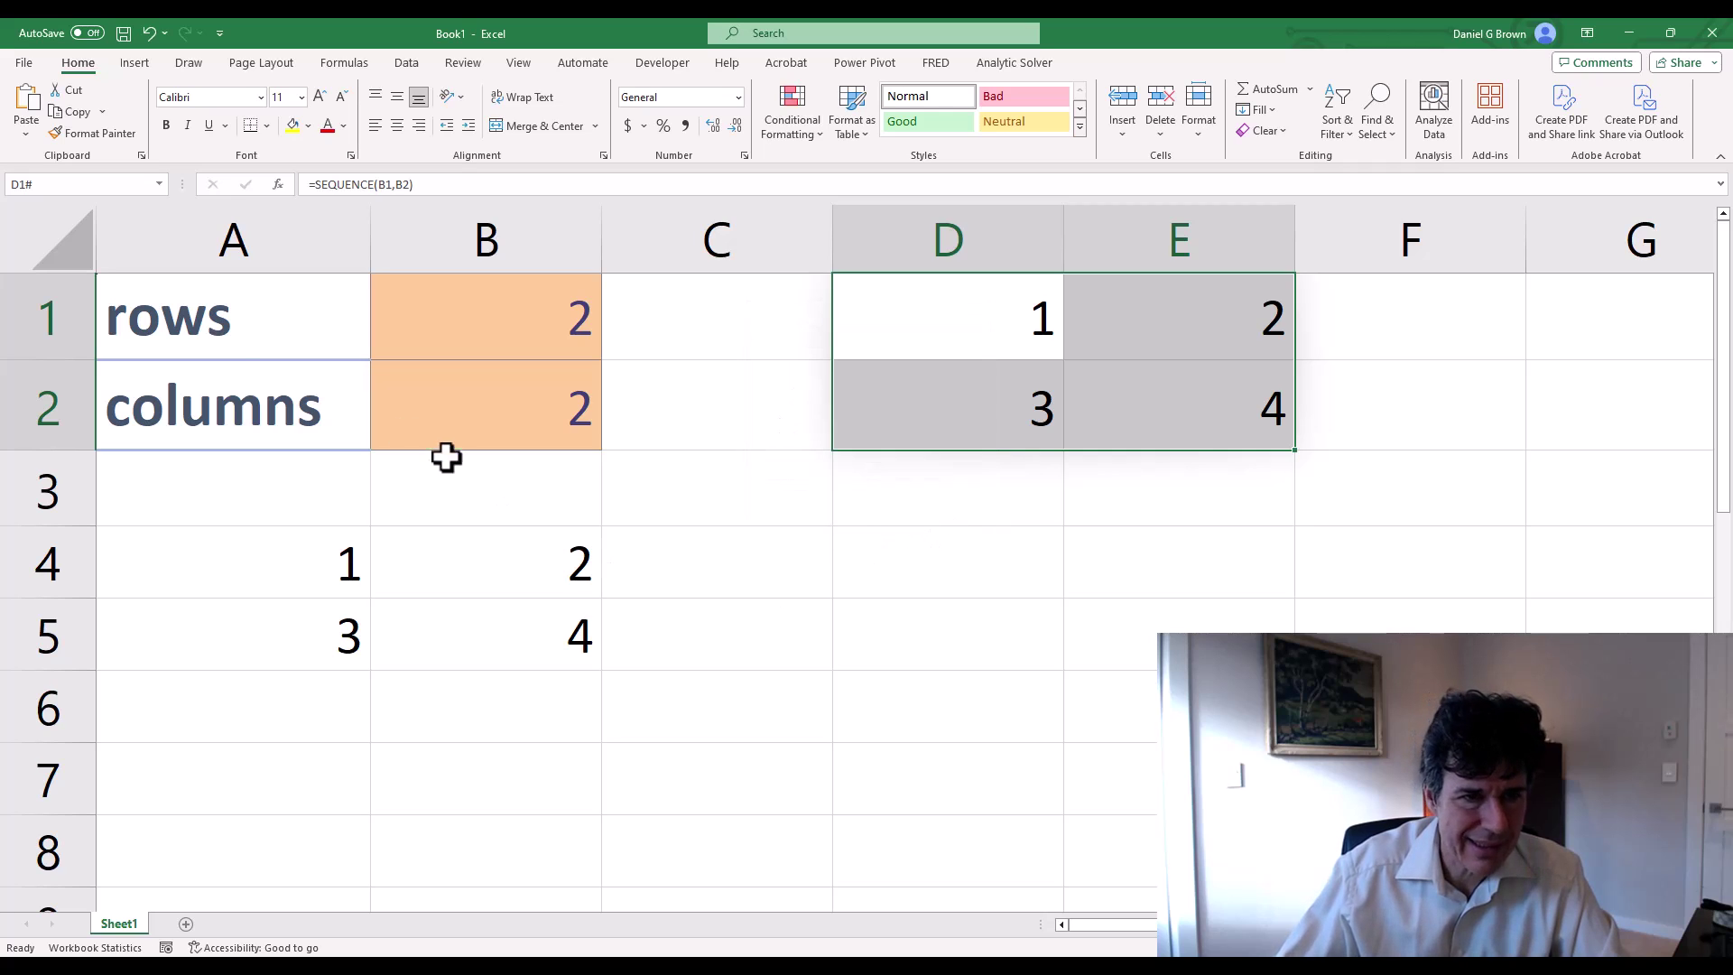
Step: Select D5 and jump to the name MyArray through the Name Box
{"action": "left_click", "coordinate": [161, 186]}
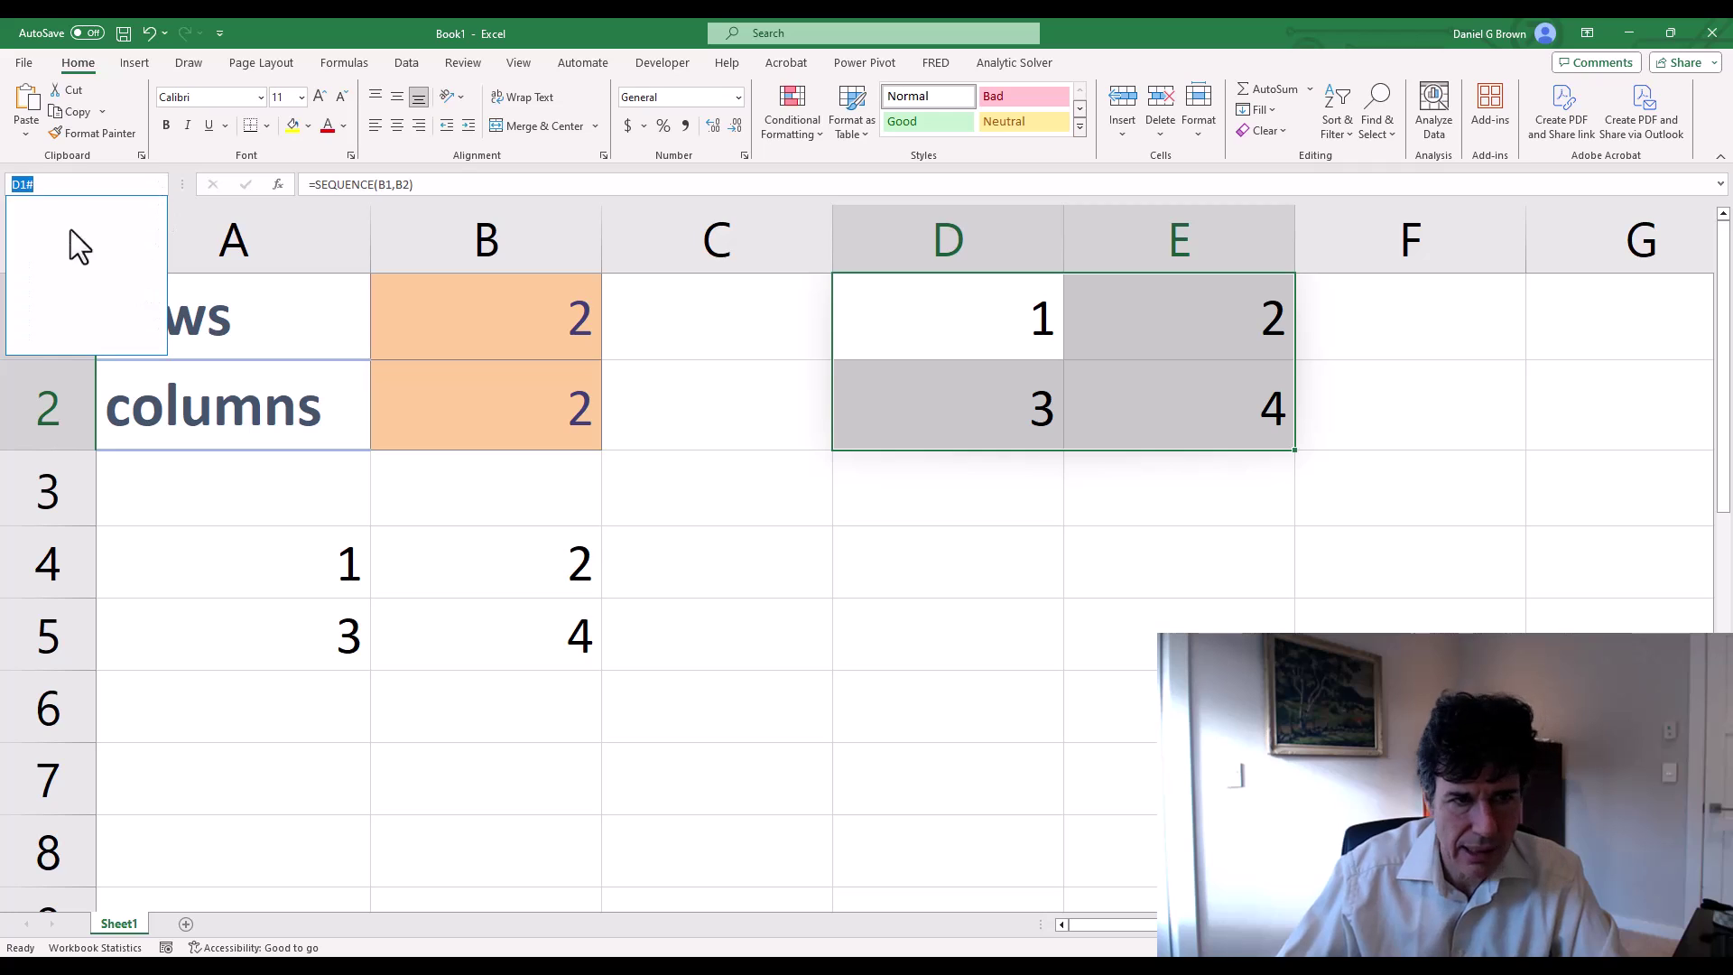
{"action": "left_click", "coordinate": [847, 677]}
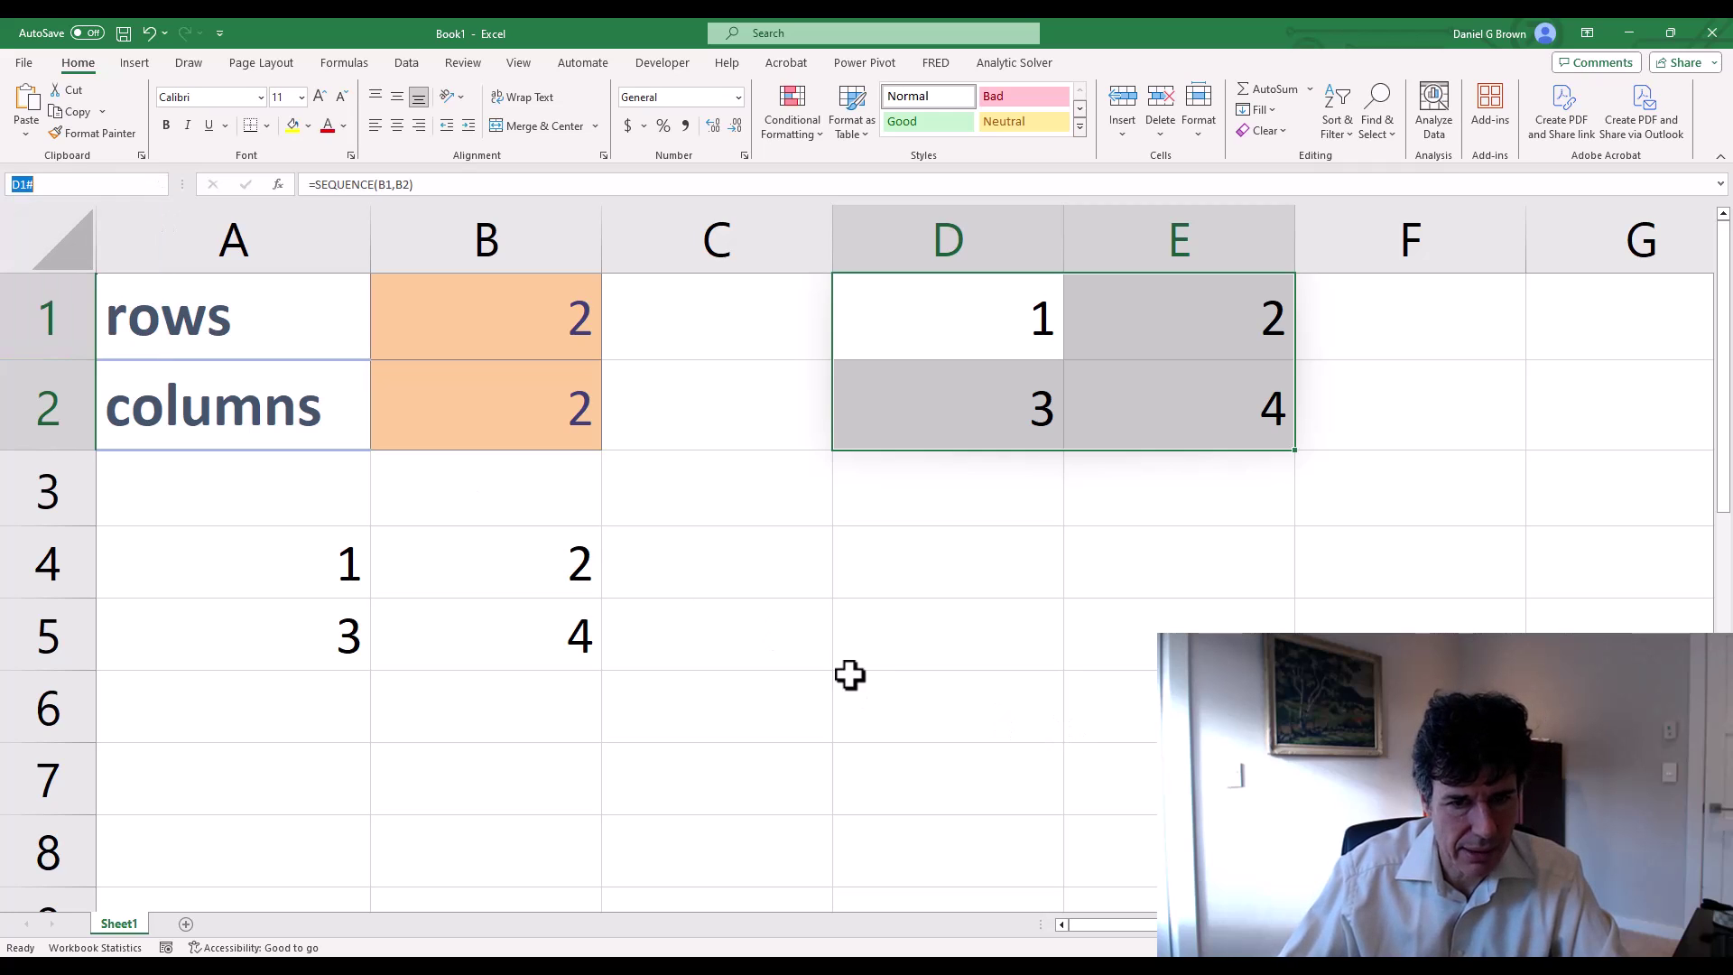
{"action": "left_click", "coordinate": [836, 646]}
{"action": "left_click", "coordinate": [158, 186]}
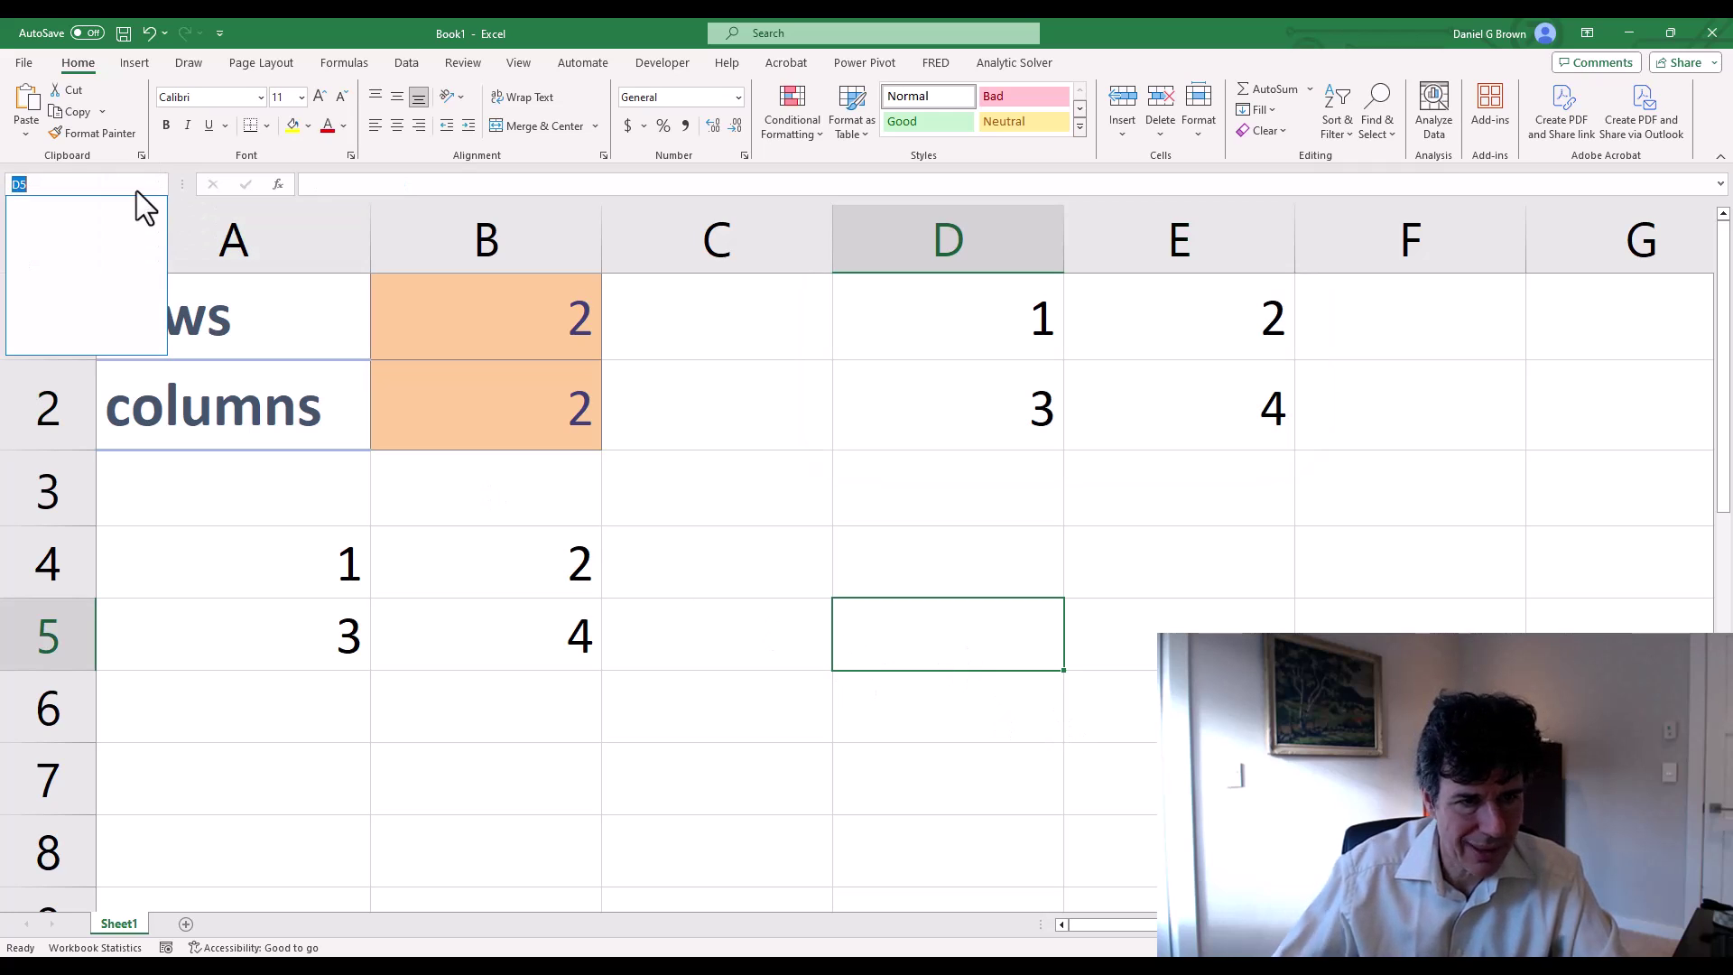
{"action": "type", "text": "MyArray"}
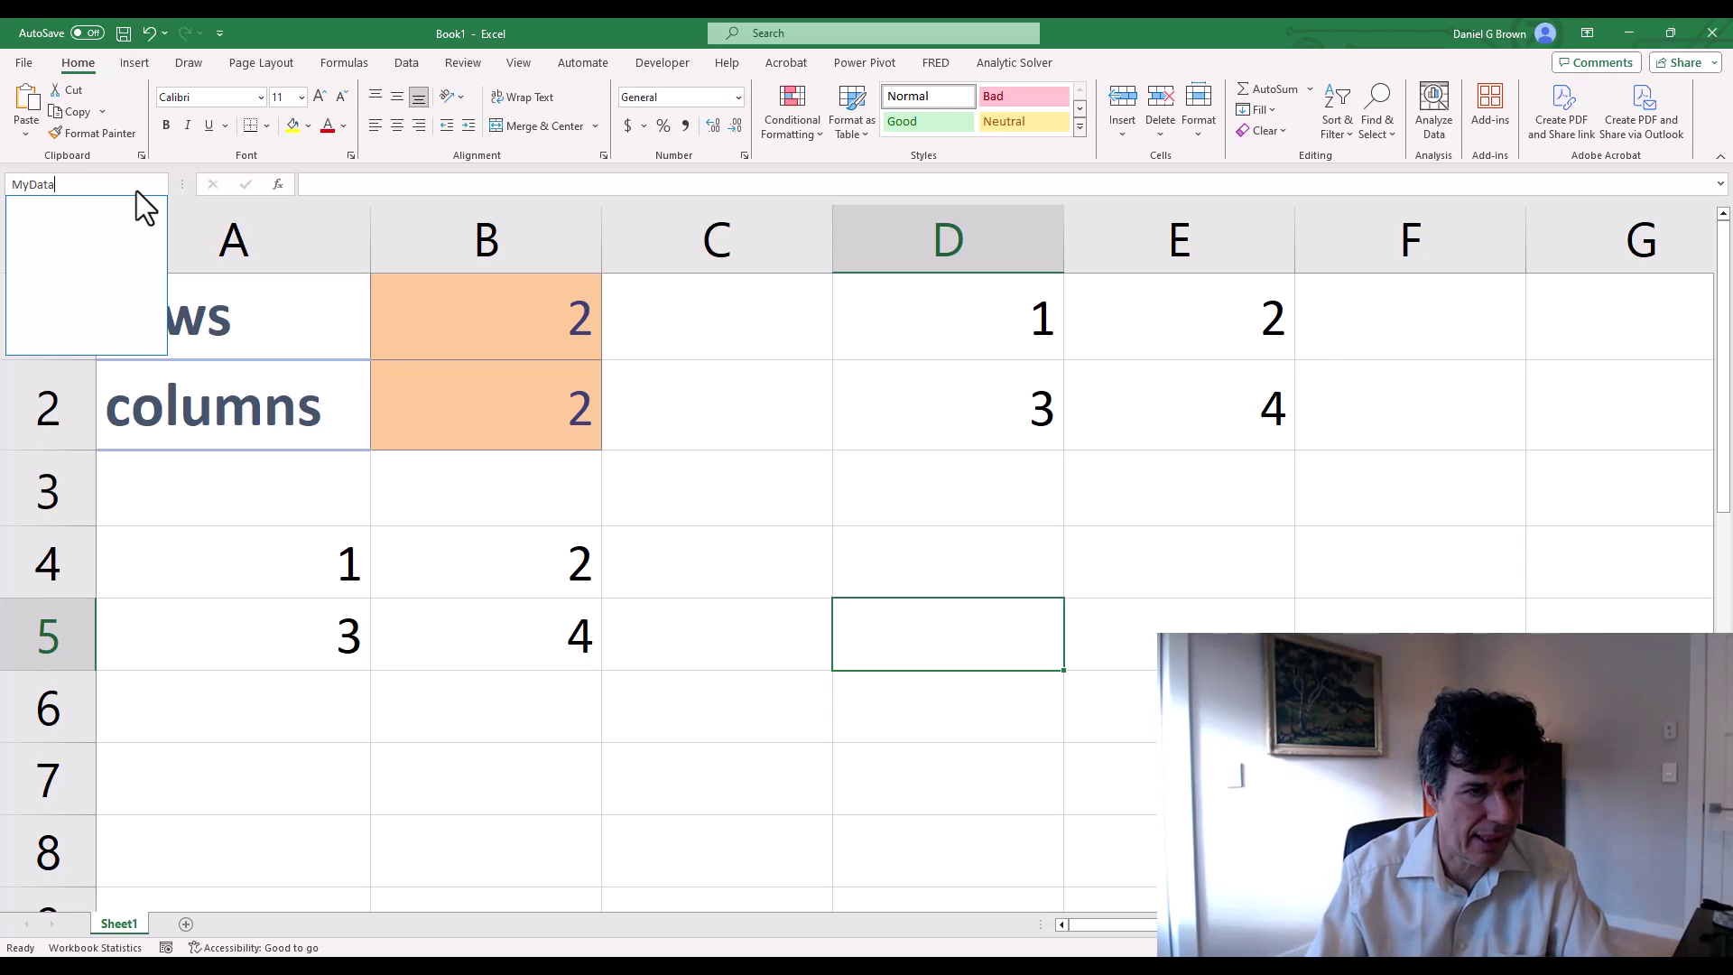
{"action": "key", "text": "Return"}
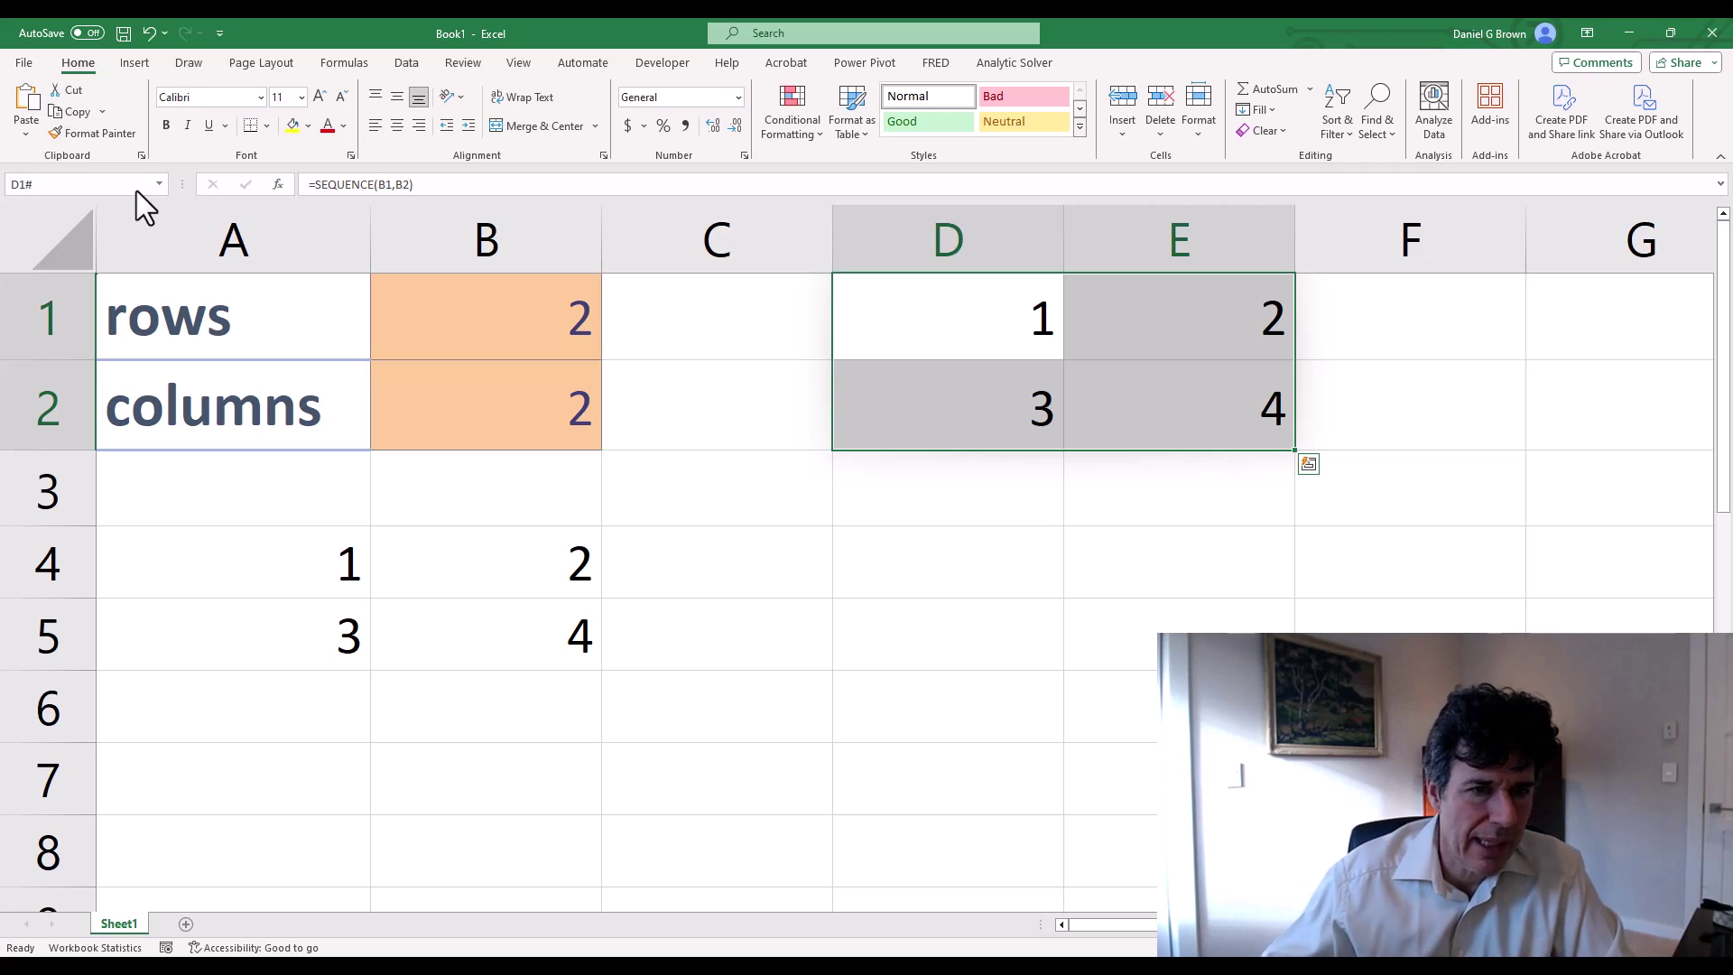
Step: Set the columns input in B2 to 1
{"action": "left_click", "coordinate": [463, 386]}
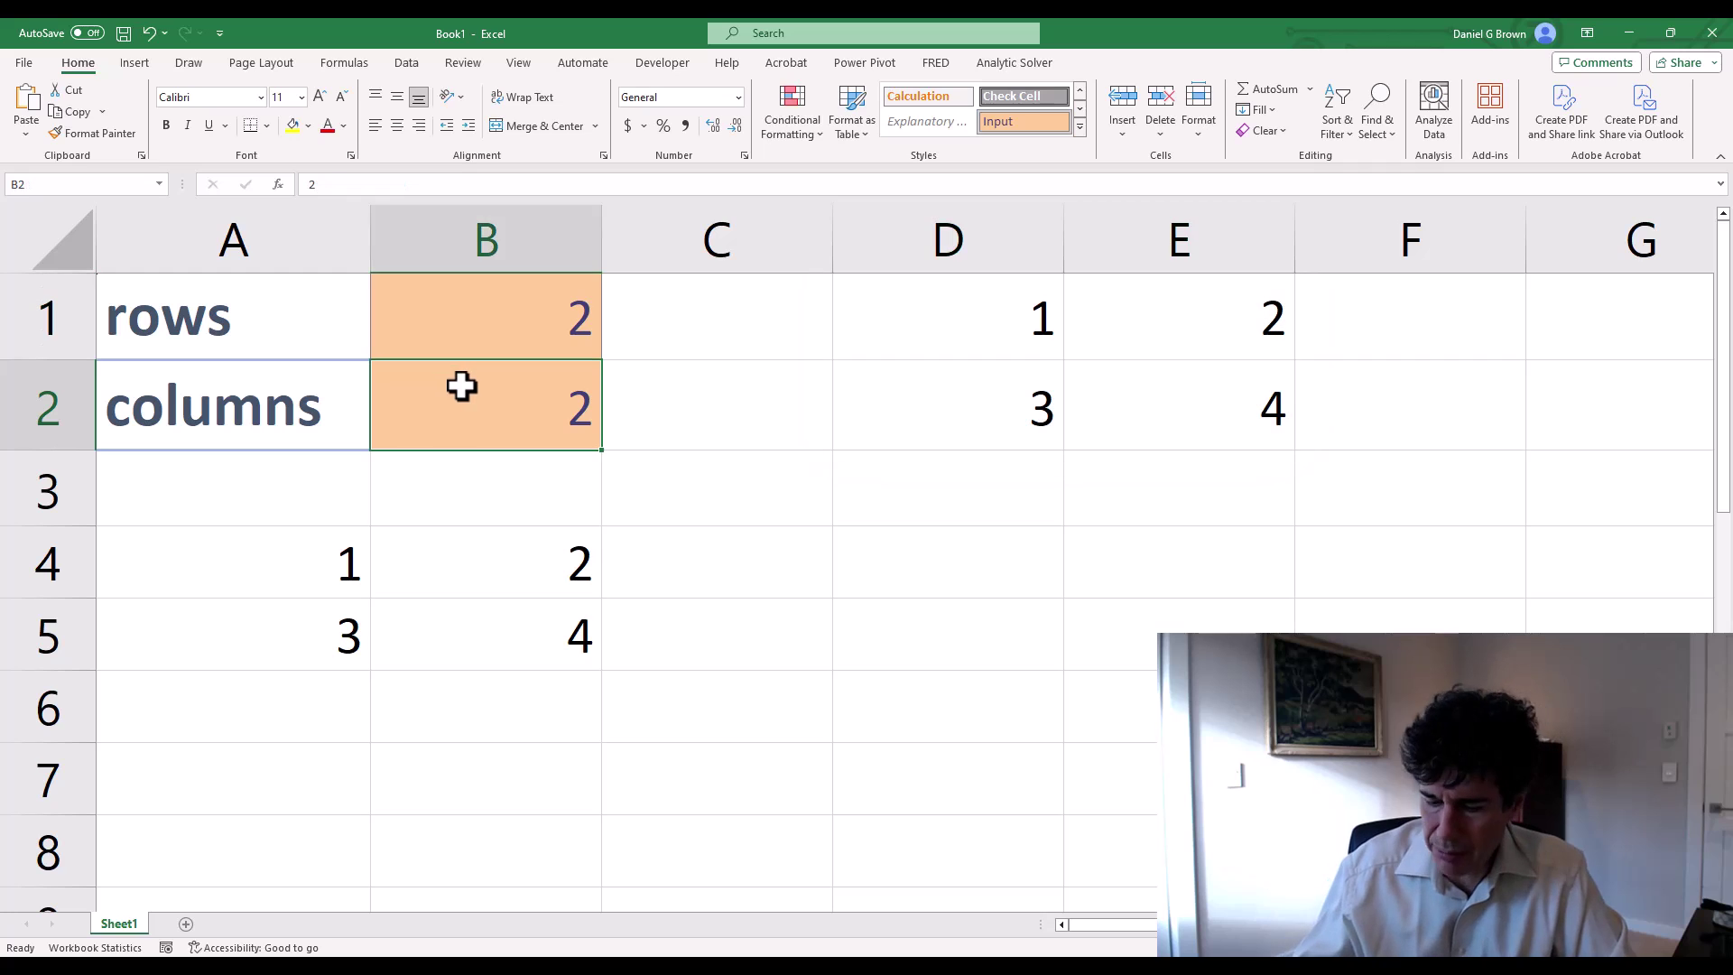
{"action": "type", "text": "1"}
{"action": "key", "text": "Return"}
Step: Set rows in B1 to 10 and delete the leftover MyData formula in A4
{"action": "key", "text": "Up"}
{"action": "key", "text": "Up"}
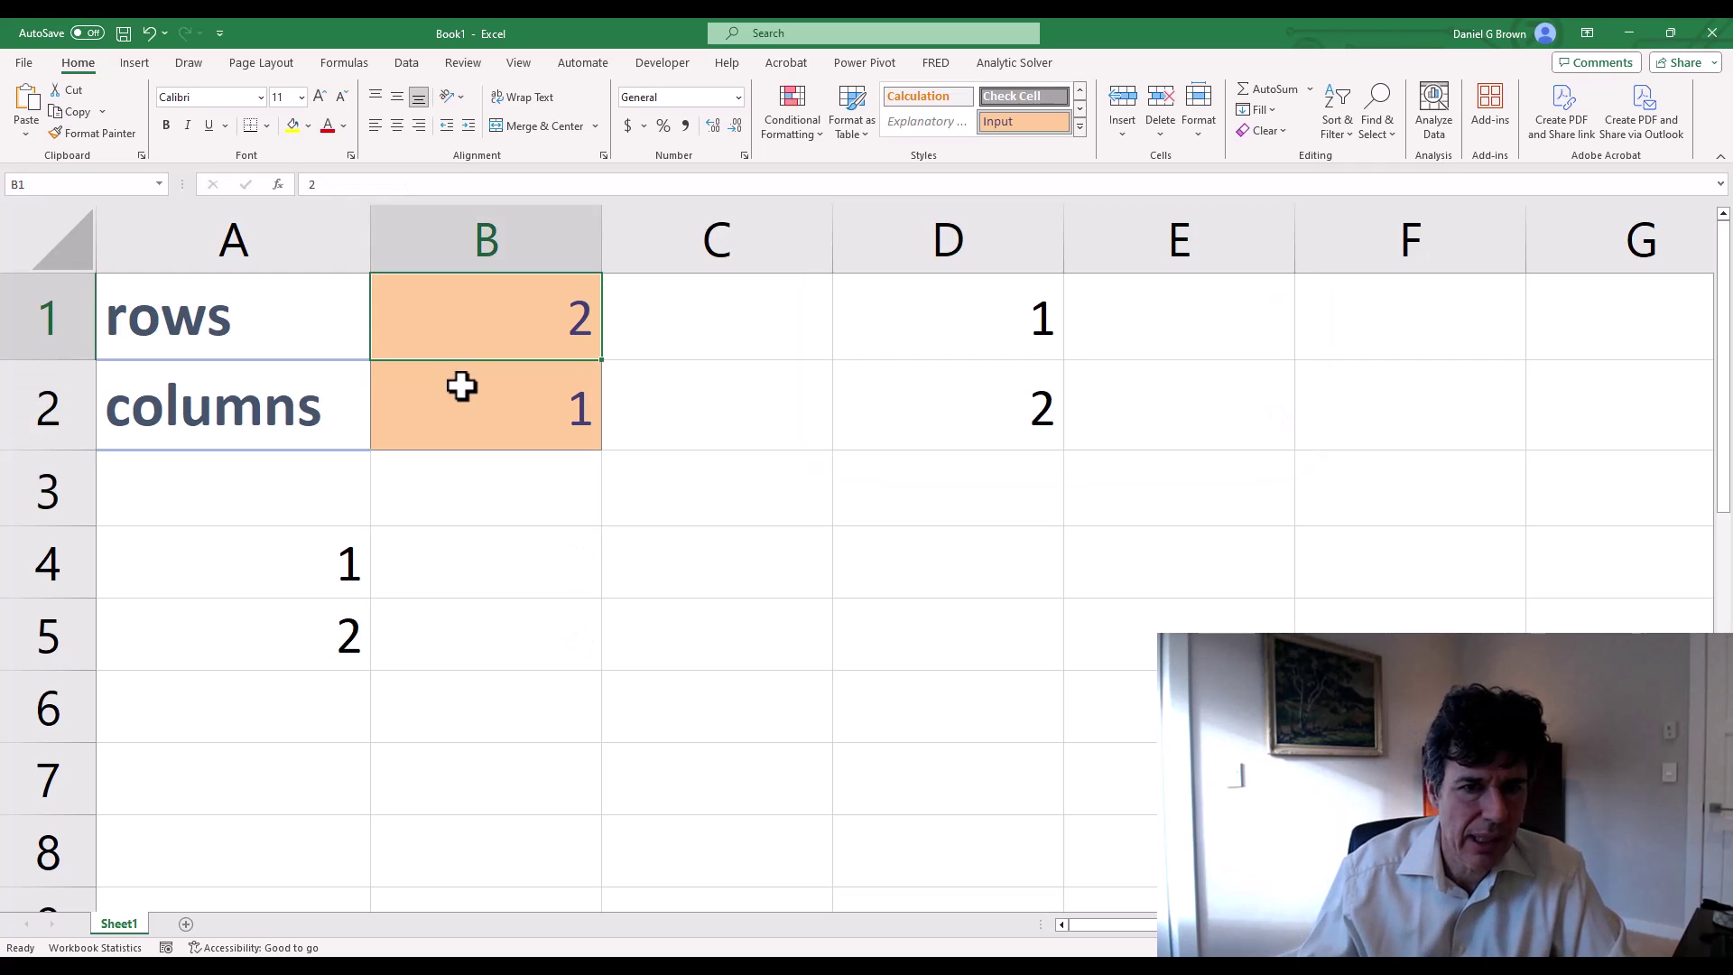
{"action": "type", "text": "10"}
{"action": "key", "text": "Return"}
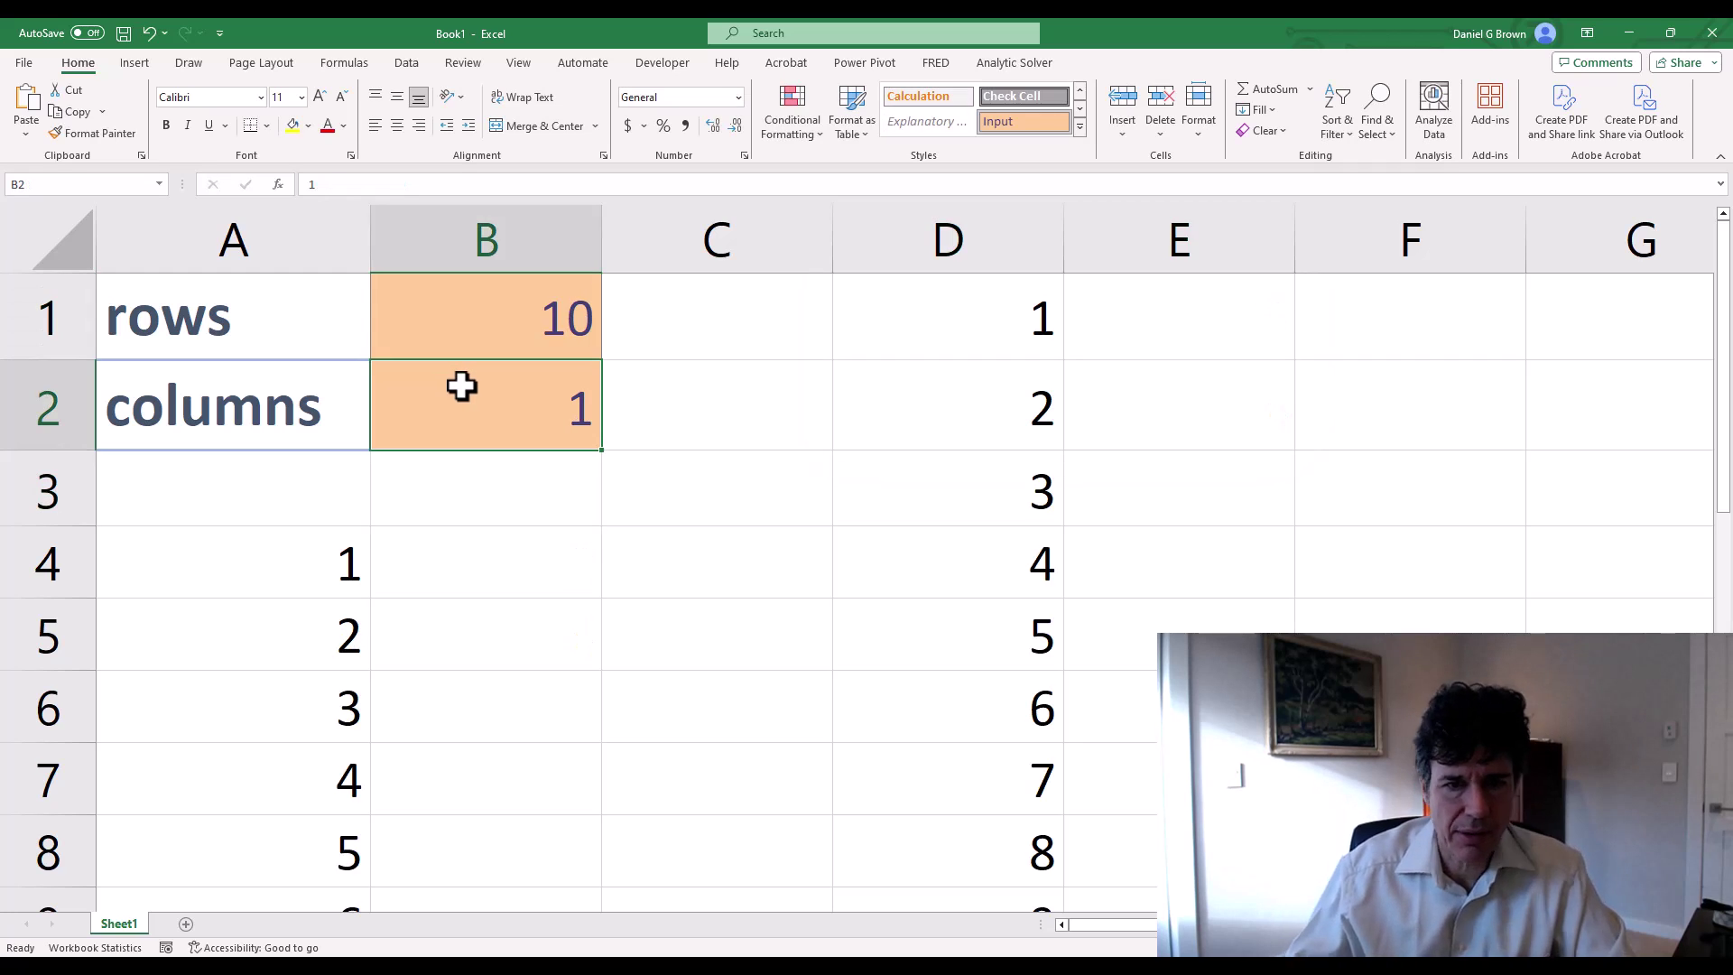
{"action": "key", "text": "Down"}
{"action": "key", "text": "Down"}
{"action": "key", "text": "Down"}
{"action": "key", "text": "Up"}
{"action": "key", "text": "Left"}
{"action": "key", "text": "Delete"}
Step: Check the column D sequence, set rows to 5, and select the D1:D5 spill
{"action": "key", "text": "Right"}
{"action": "key", "text": "Right"}
{"action": "key", "text": "Right"}
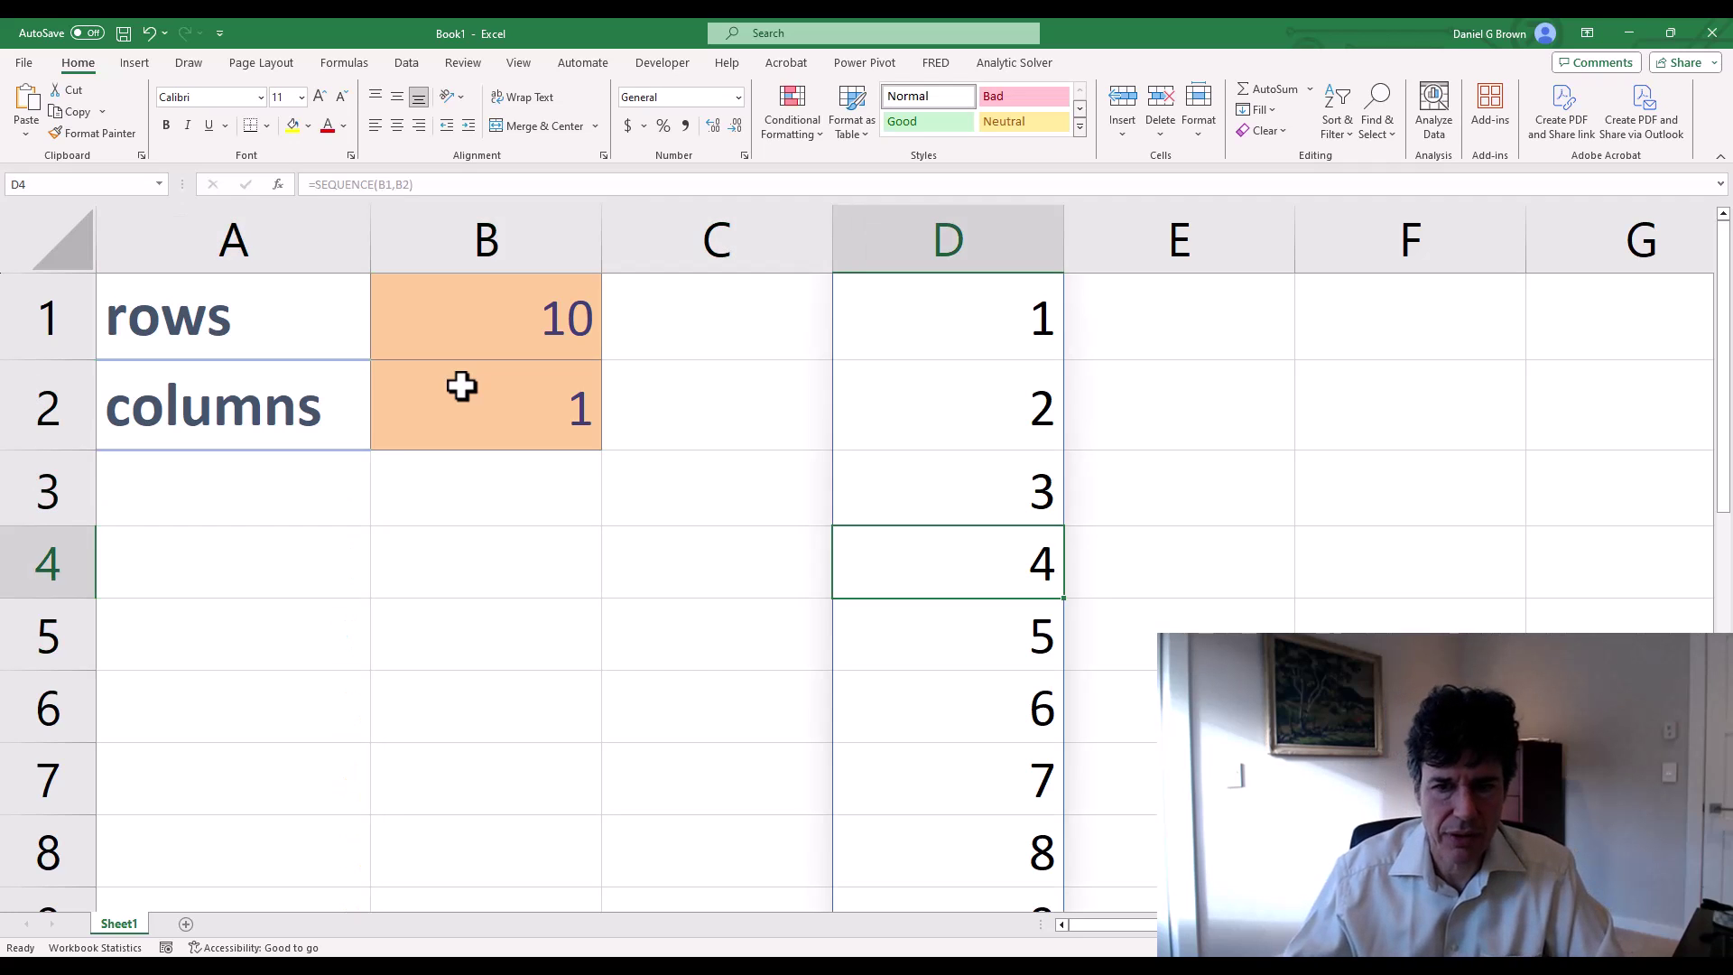
{"action": "key", "text": "Up"}
{"action": "key", "text": "Up"}
{"action": "key", "text": "Up"}
{"action": "key", "text": "Down"}
{"action": "key", "text": "ctrl+Down"}
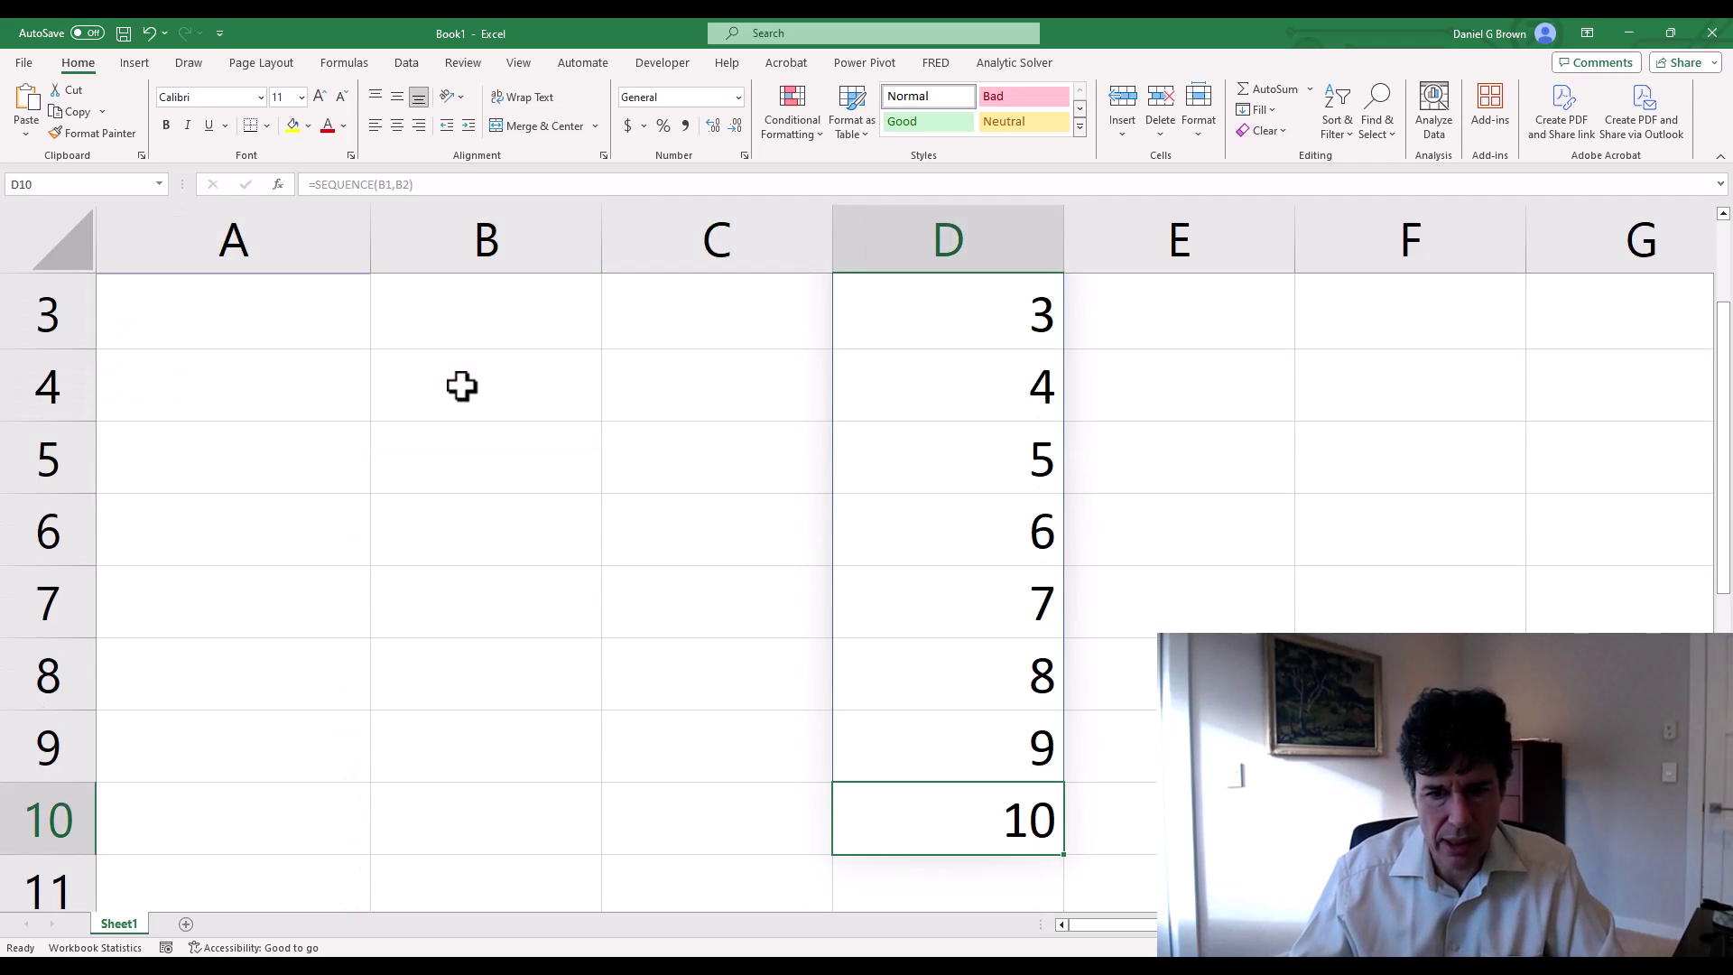
{"action": "key", "text": "ctrl+Up"}
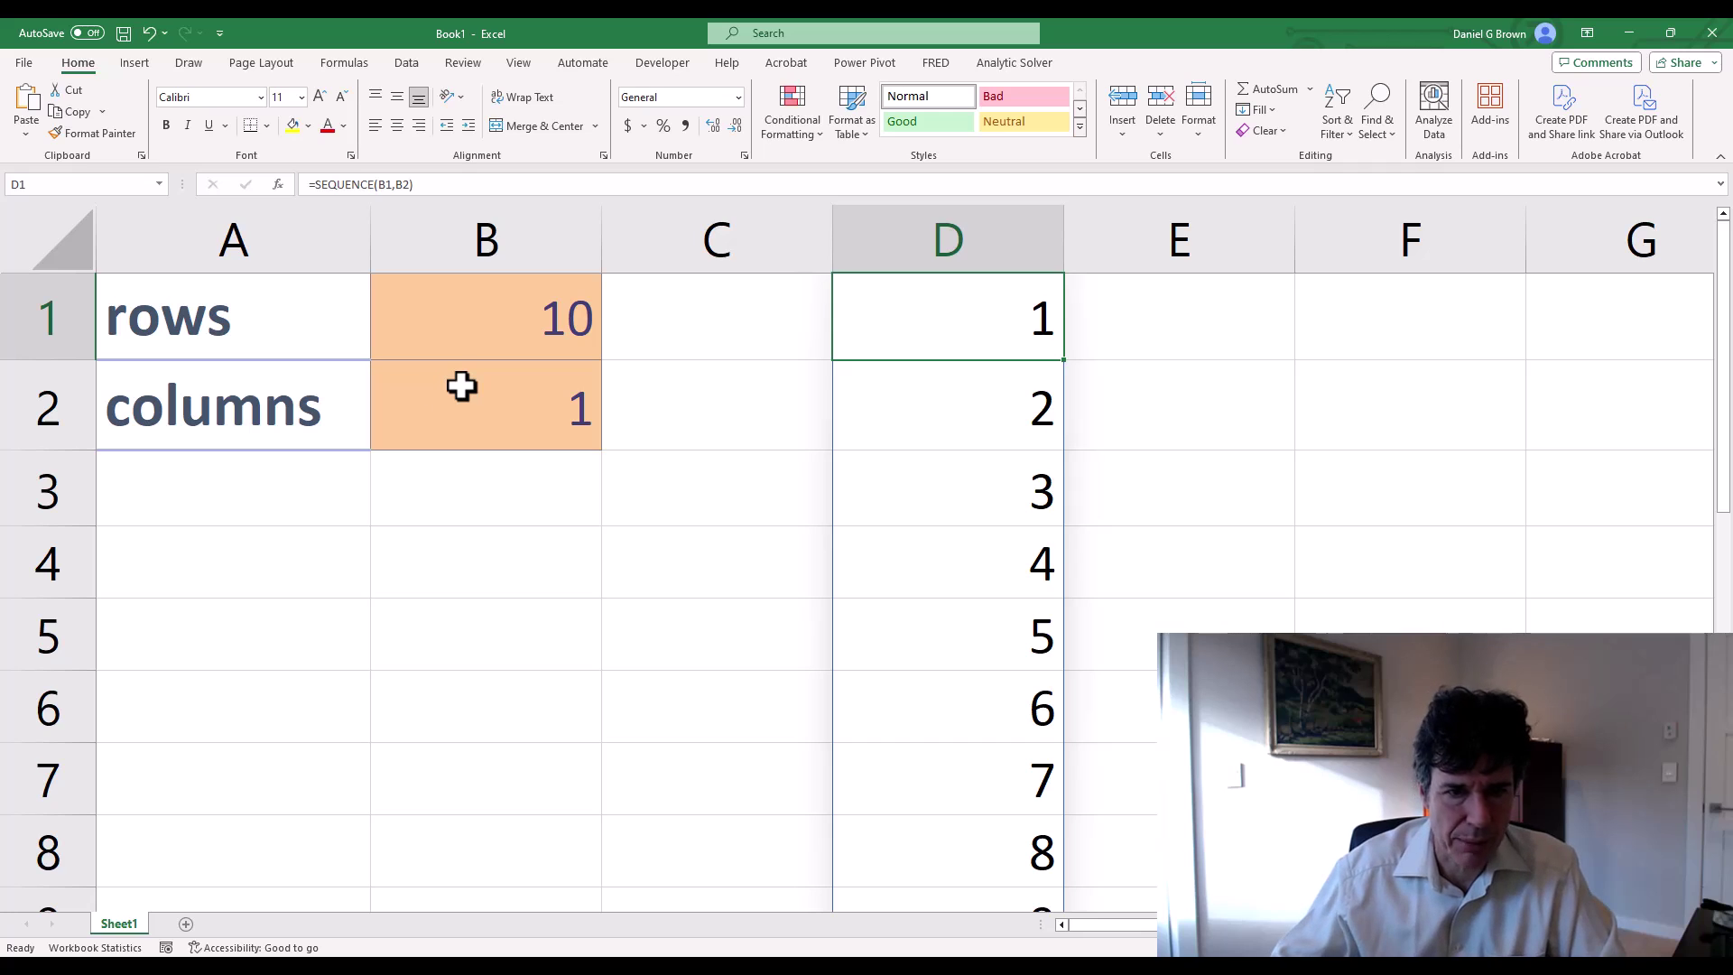
{"action": "left_click", "coordinate": [462, 331]}
{"action": "type", "text": "5"}
{"action": "key", "text": "Return"}
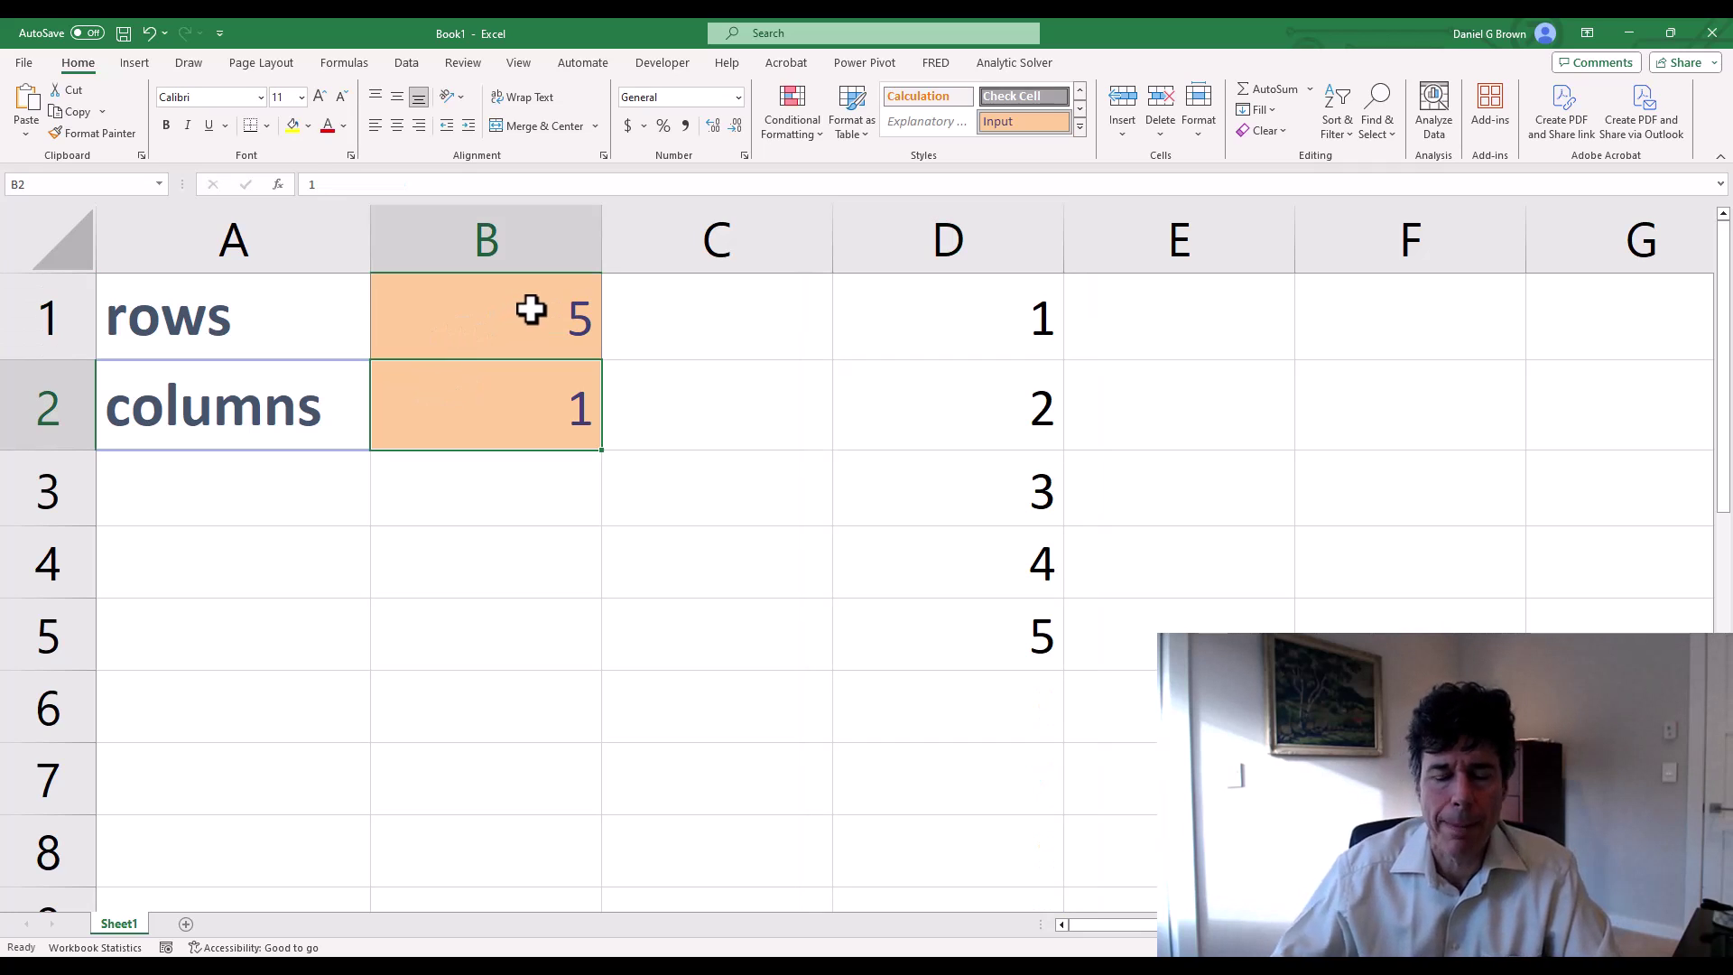
{"action": "left_click_drag", "start_coordinate": [909, 322], "coordinate": [944, 615]}
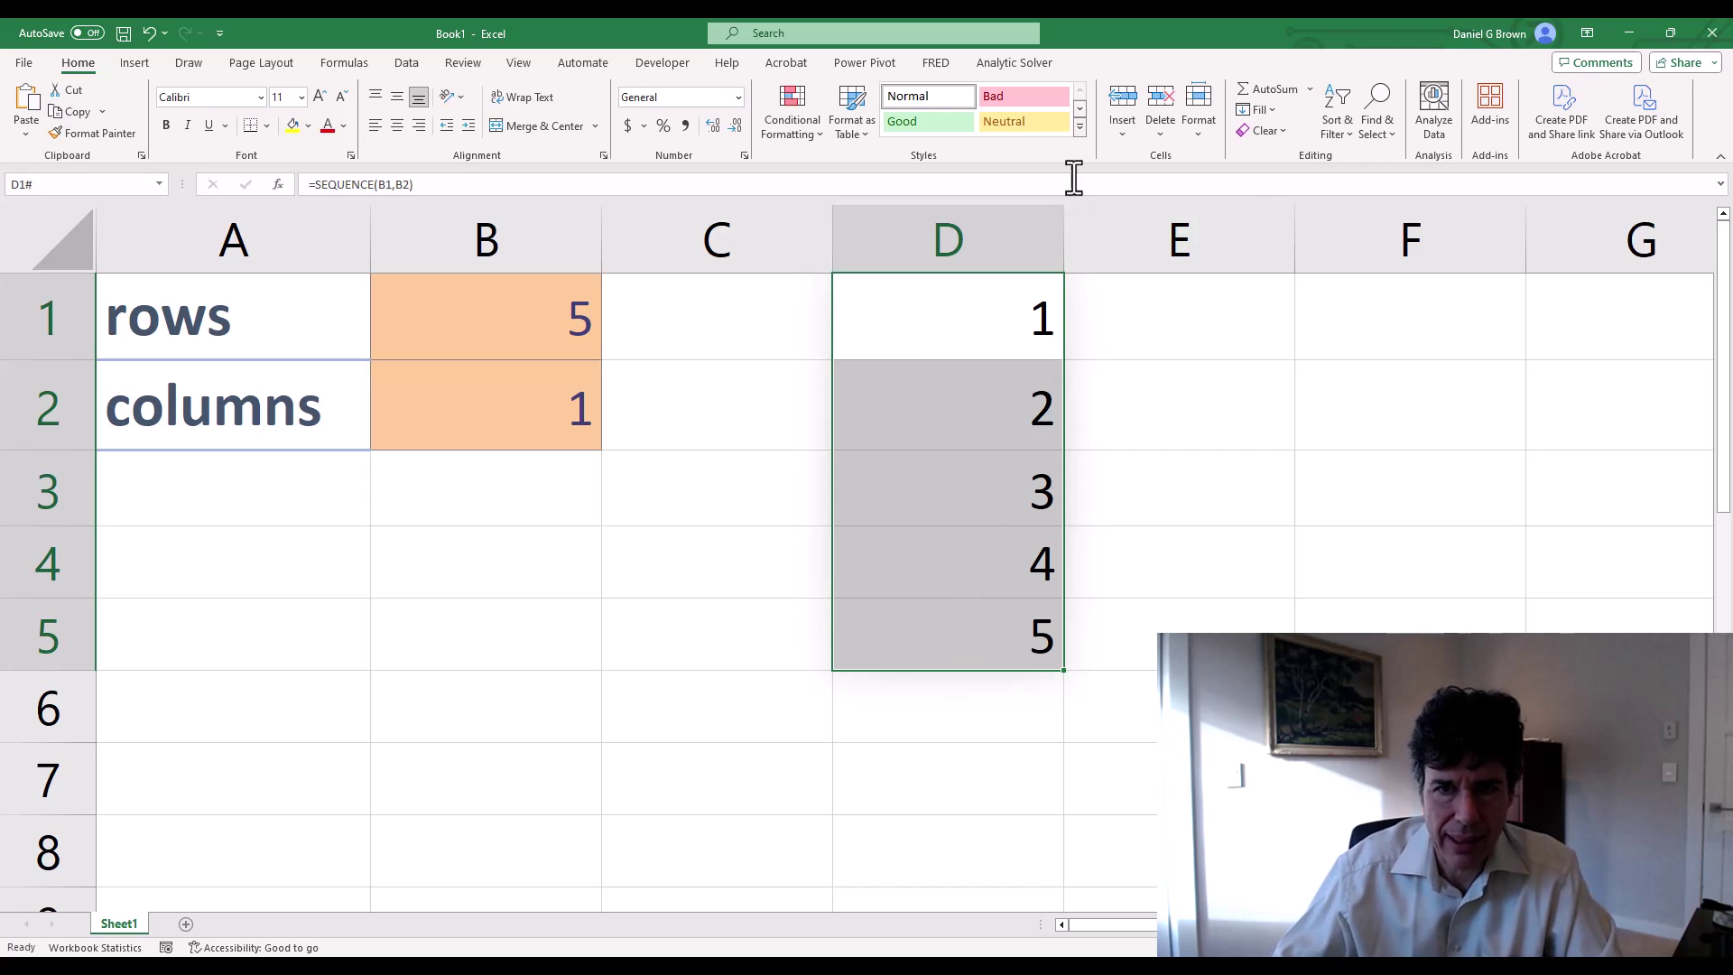
{"action": "left_click", "coordinate": [1080, 127]}
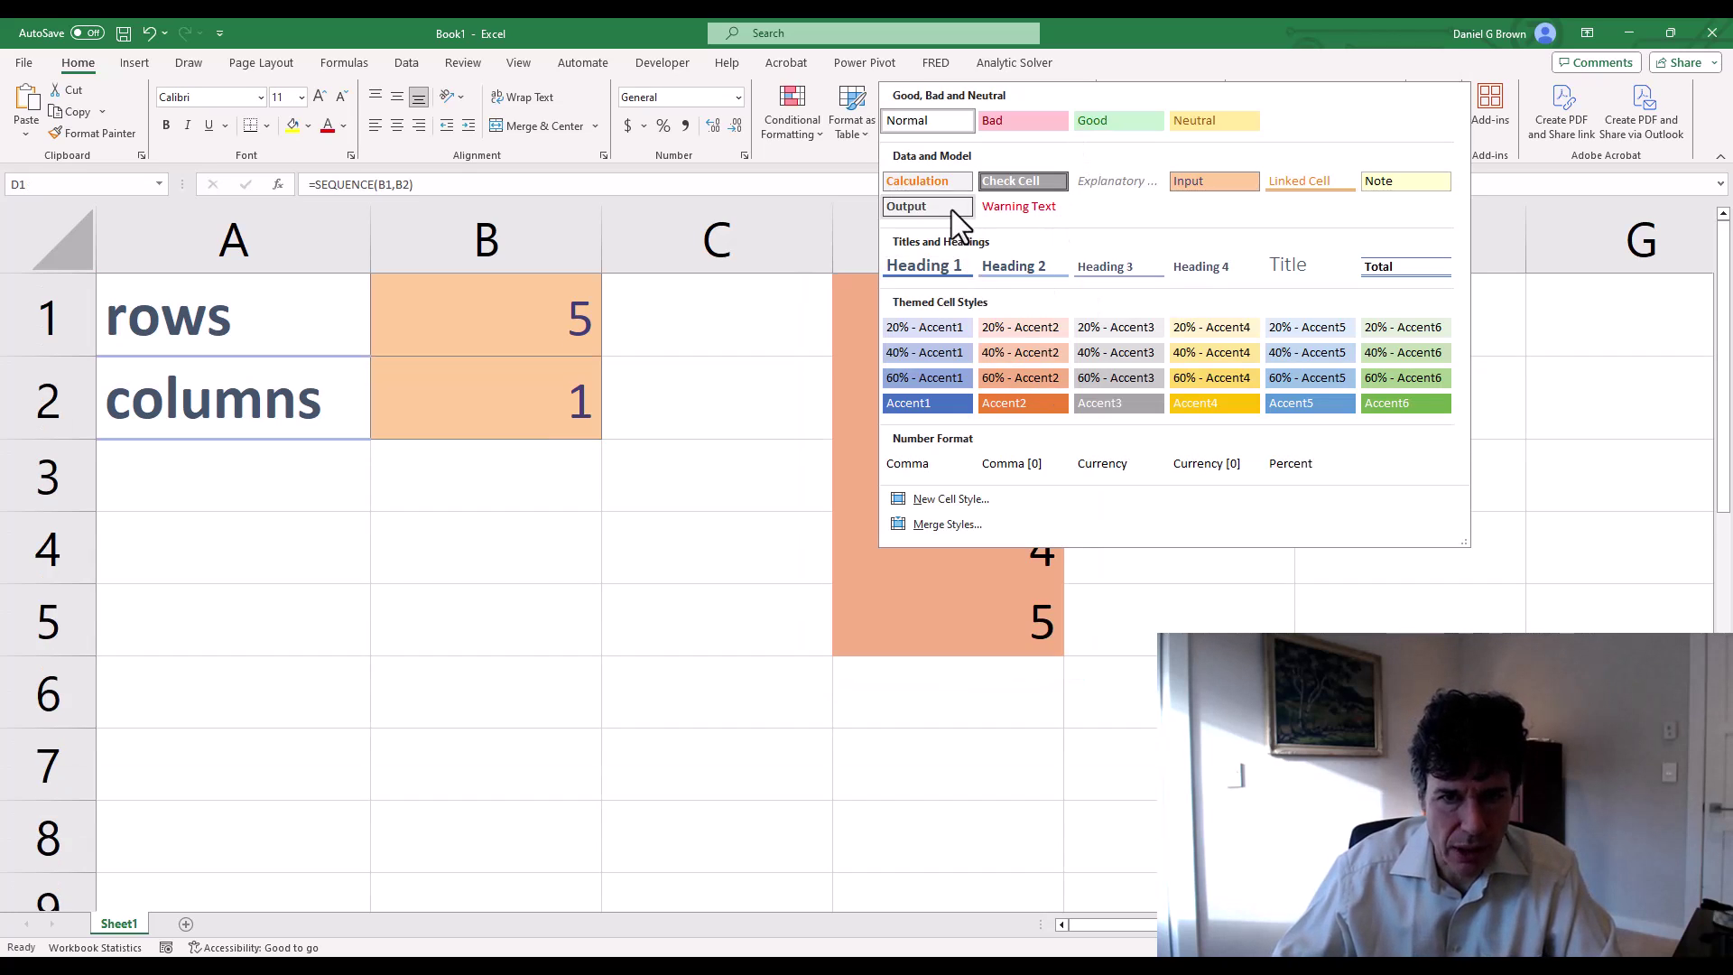
{"action": "left_click", "coordinate": [950, 209]}
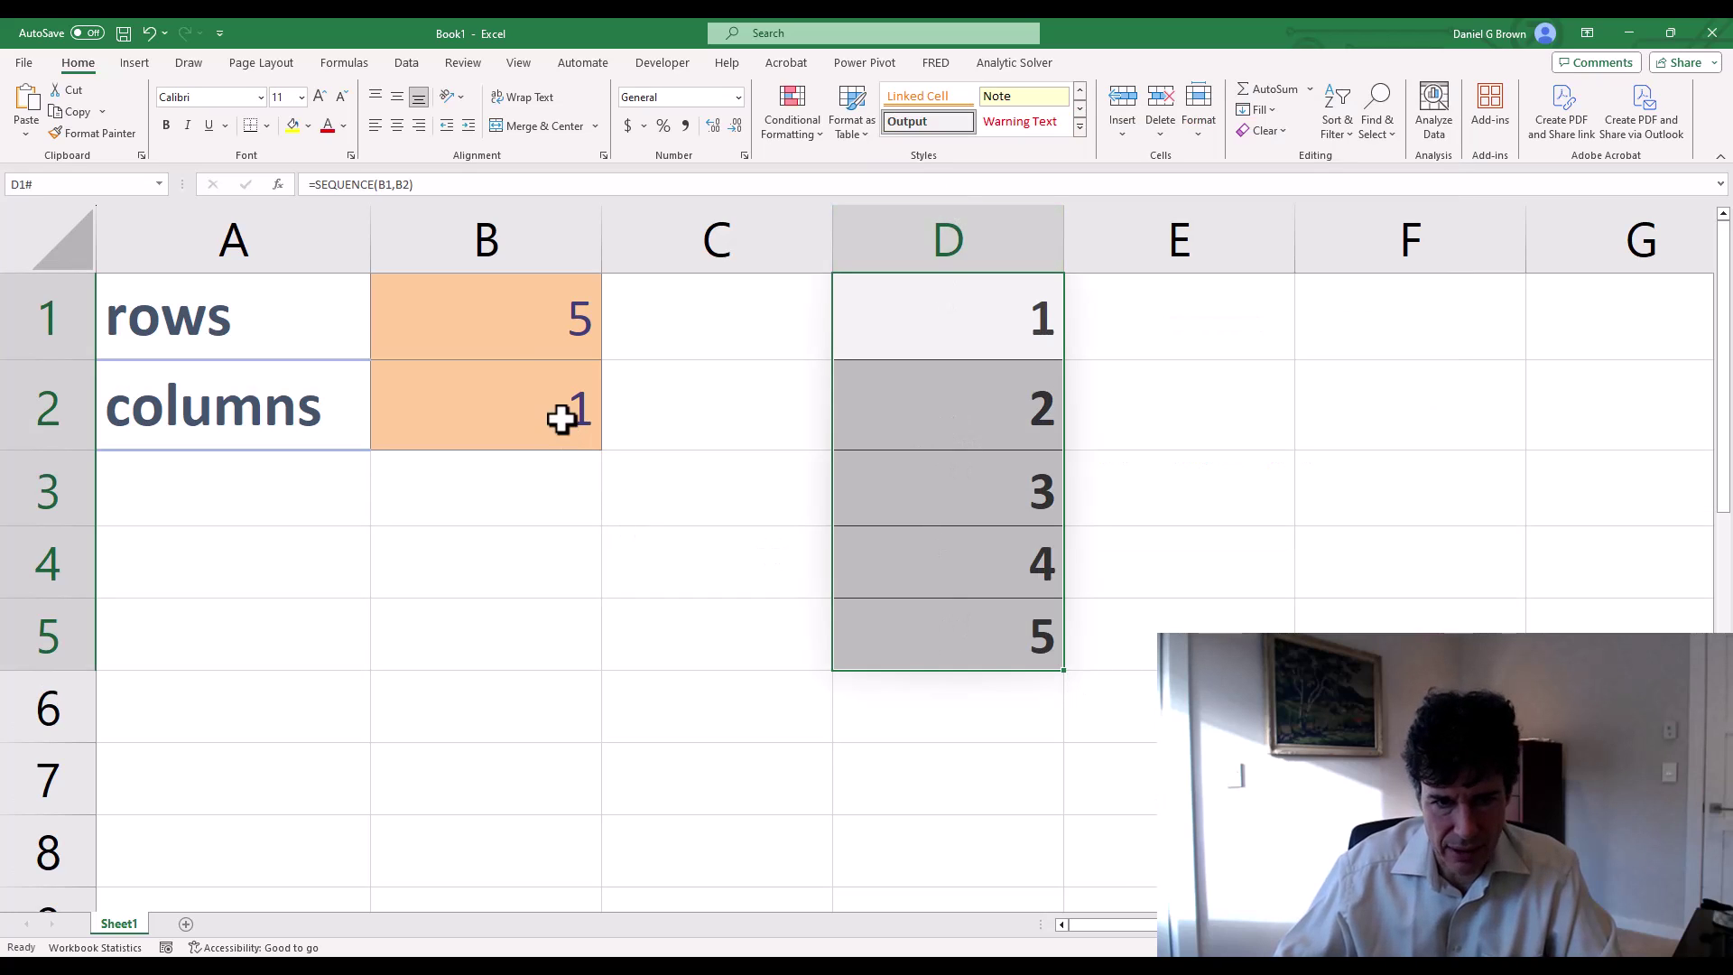
{"action": "left_click", "coordinate": [510, 300]}
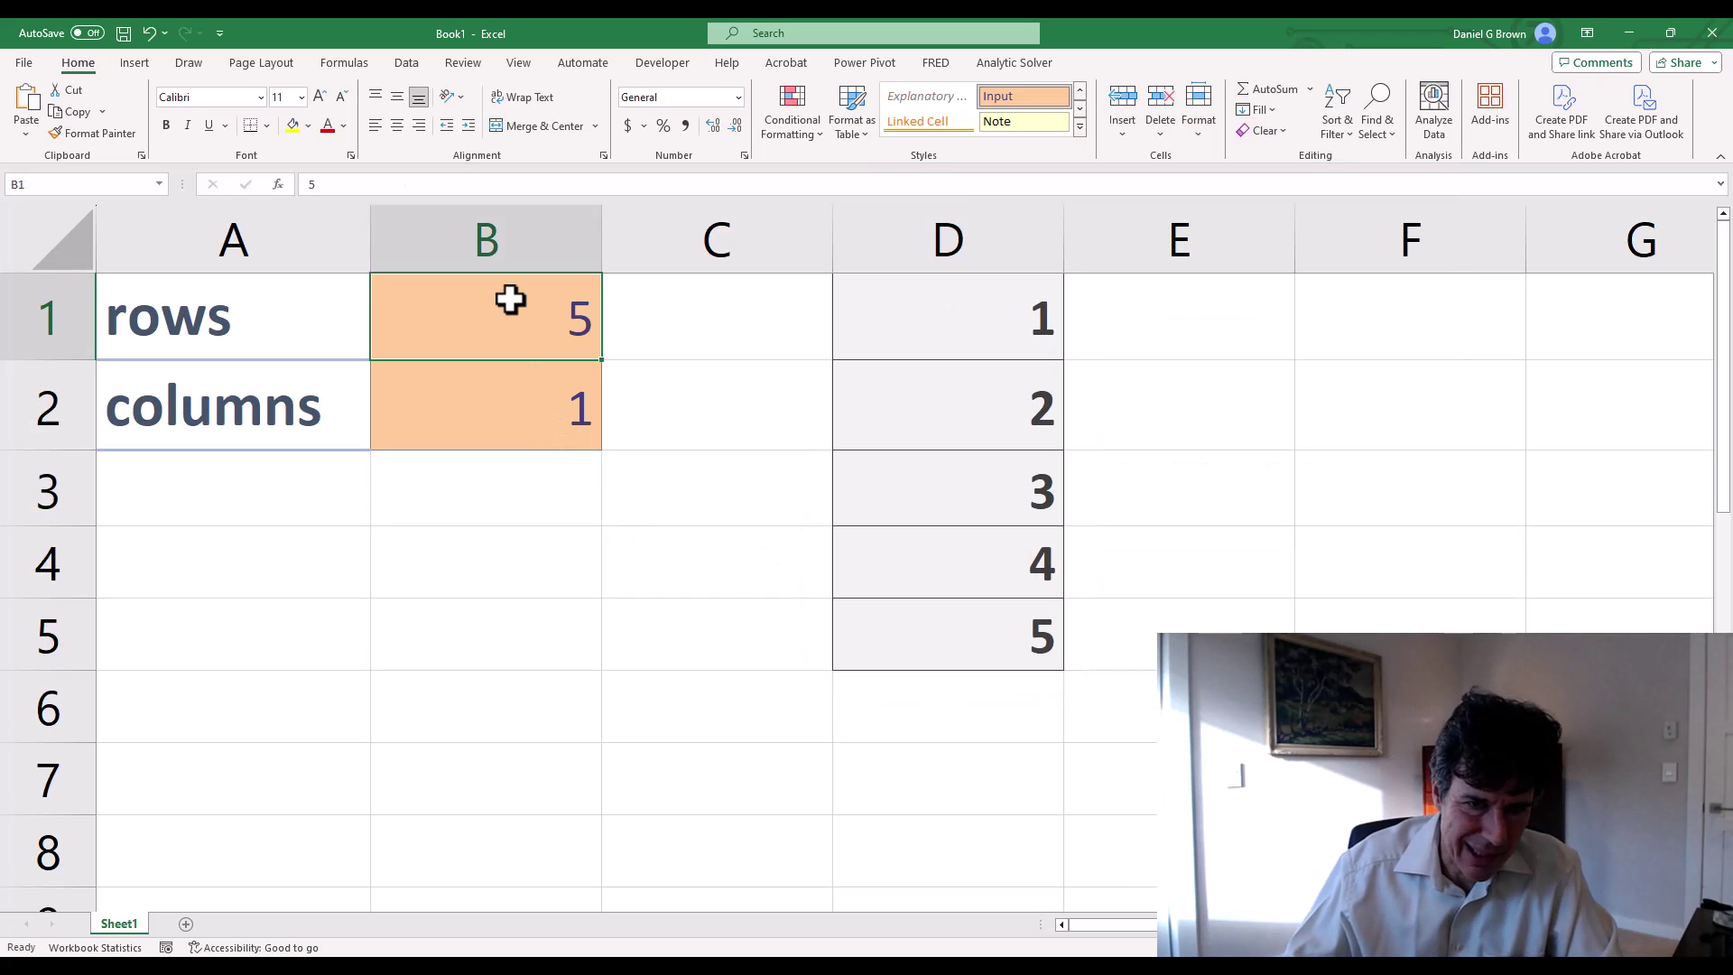
{"action": "type", "text": "10"}
{"action": "key", "text": "Return"}
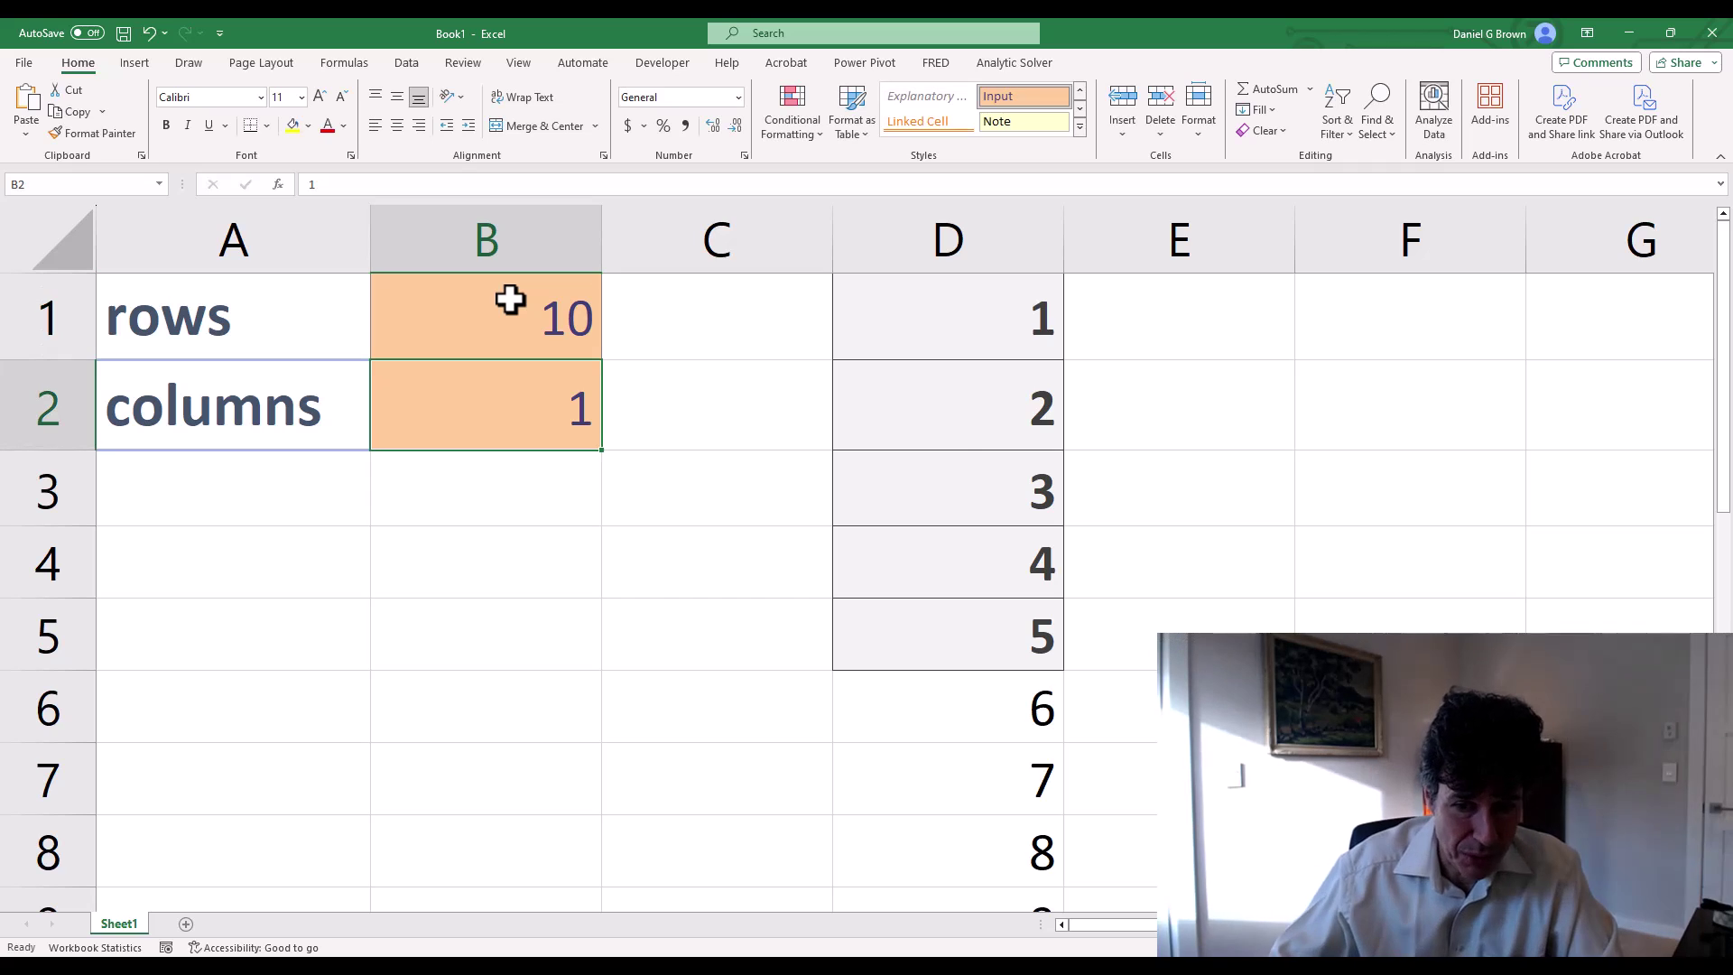
{"action": "scroll", "coordinate": [971, 487], "scroll_direction": "down", "scroll_amount": 1}
{"action": "scroll", "coordinate": [952, 565], "scroll_direction": "up", "scroll_amount": 1}
{"action": "scroll", "coordinate": [951, 565], "scroll_direction": "down", "scroll_amount": 1}
{"action": "scroll", "coordinate": [952, 565], "scroll_direction": "up", "scroll_amount": 1}
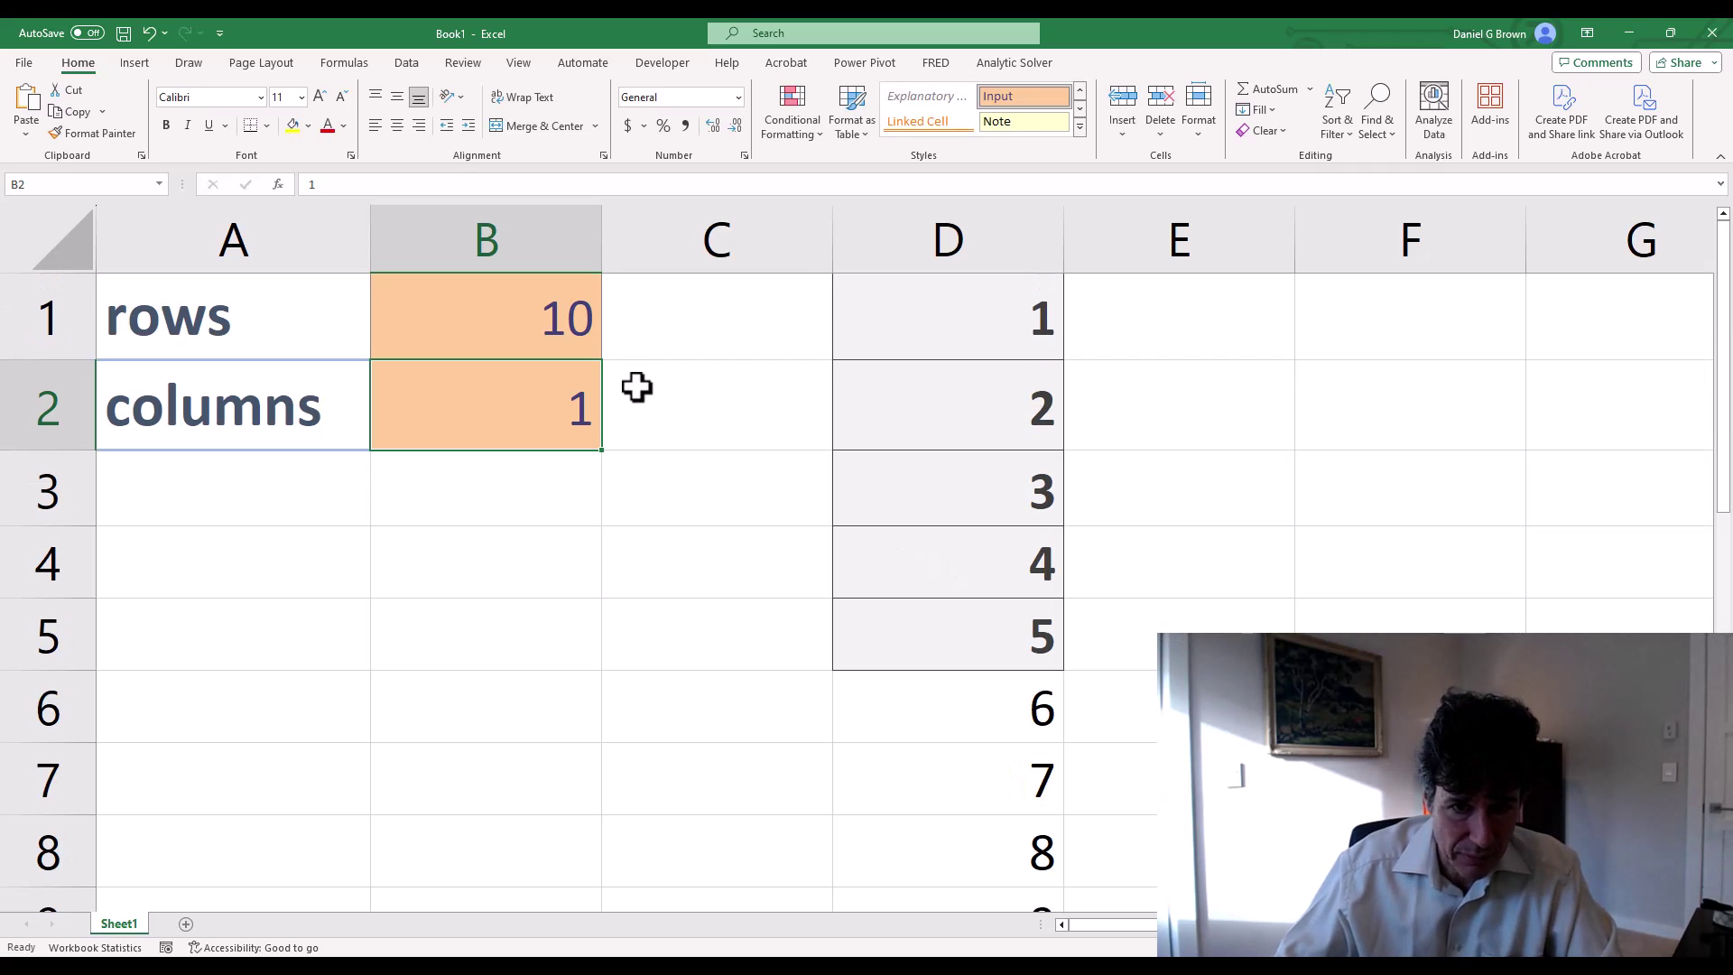
{"action": "left_click", "coordinate": [571, 332]}
{"action": "type", "text": "3"}
{"action": "key", "text": "Return"}
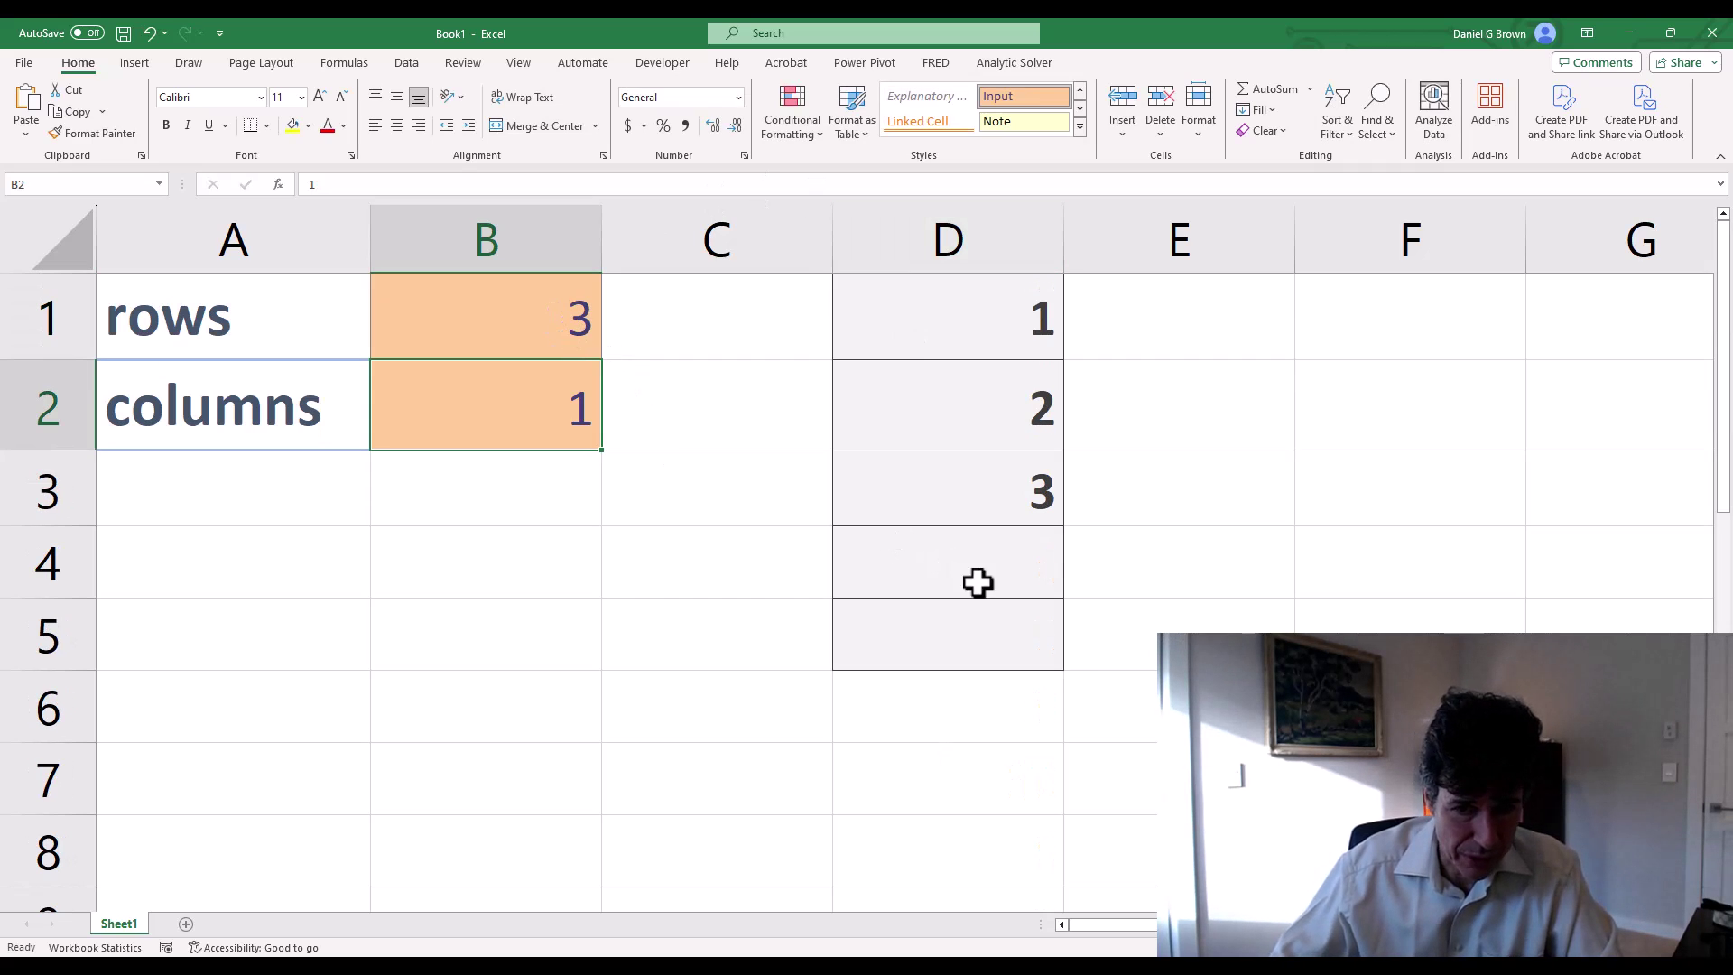
{"action": "left_click", "coordinate": [533, 327]}
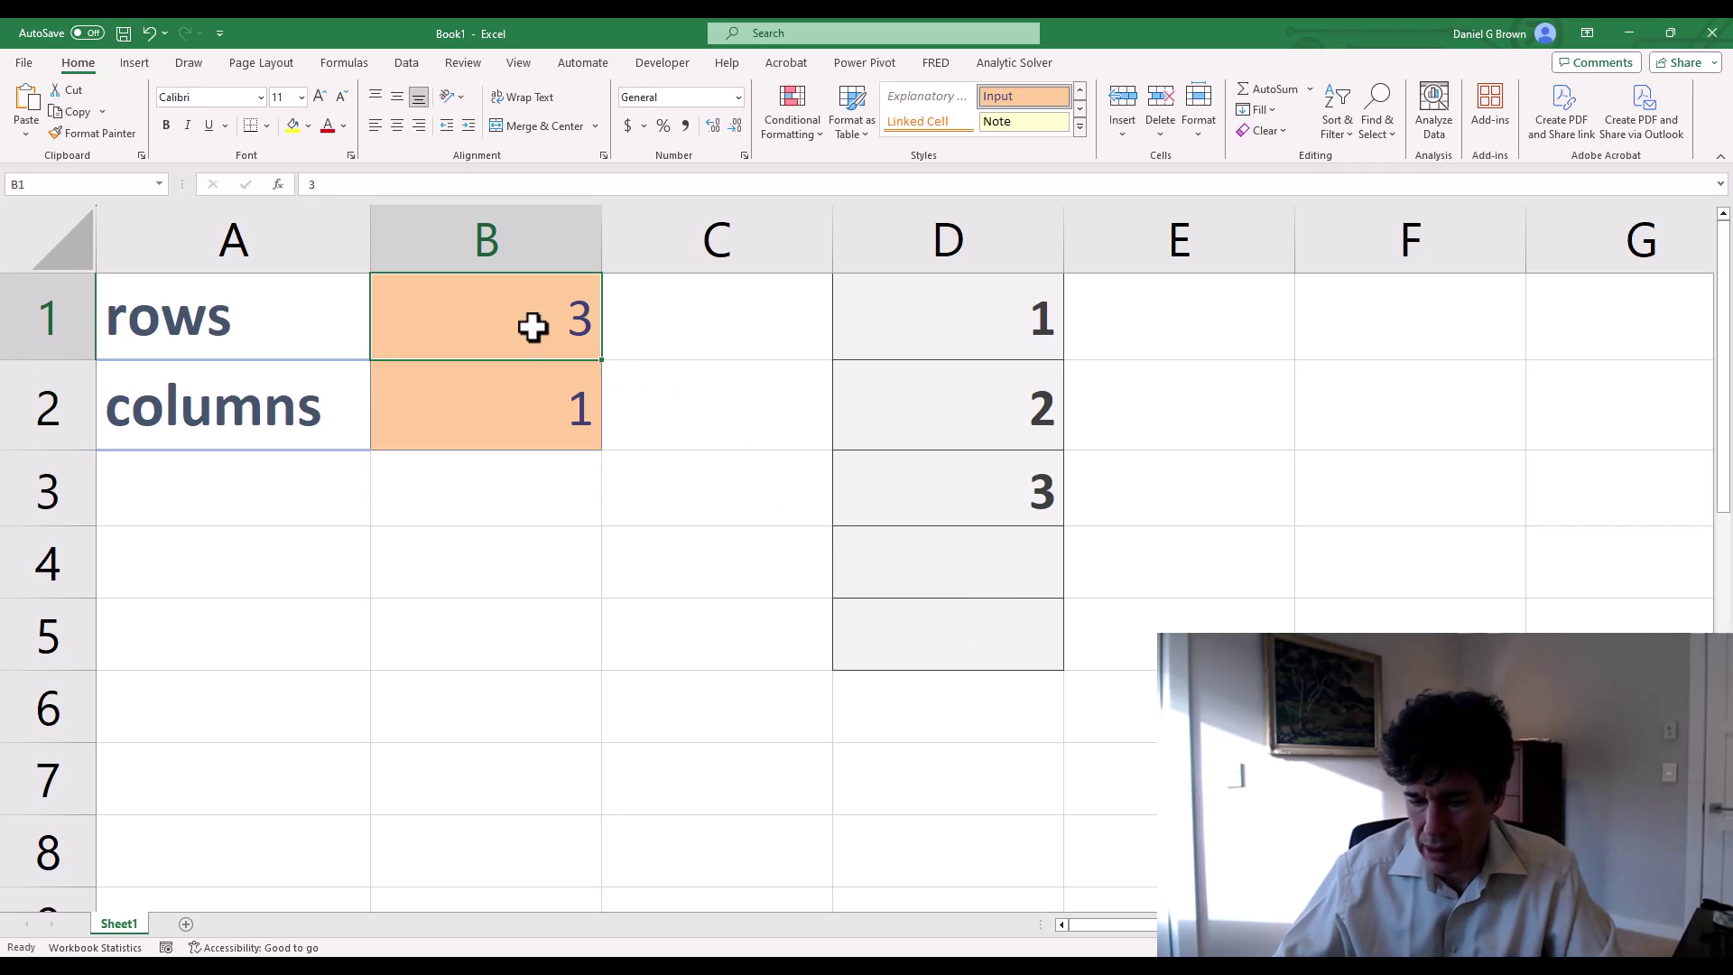
{"action": "type", "text": "5"}
{"action": "key", "text": "Return"}
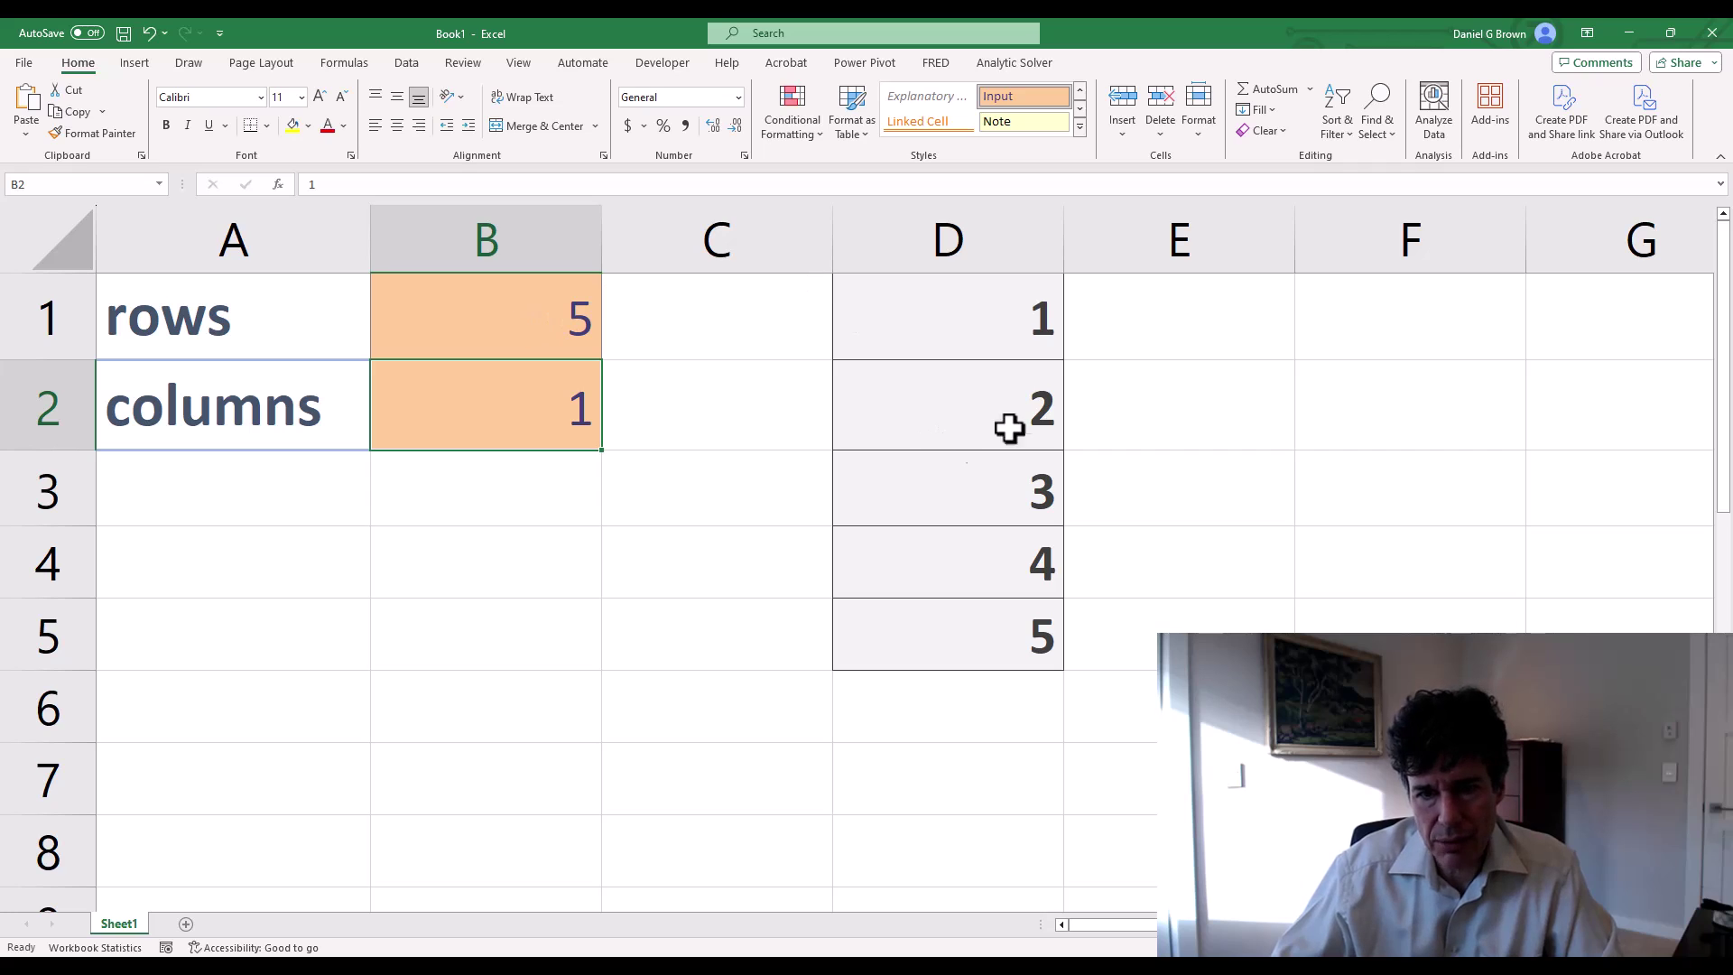
{"action": "left_click", "coordinate": [1006, 330]}
{"action": "left_click", "coordinate": [1011, 614], "text": "shift"}
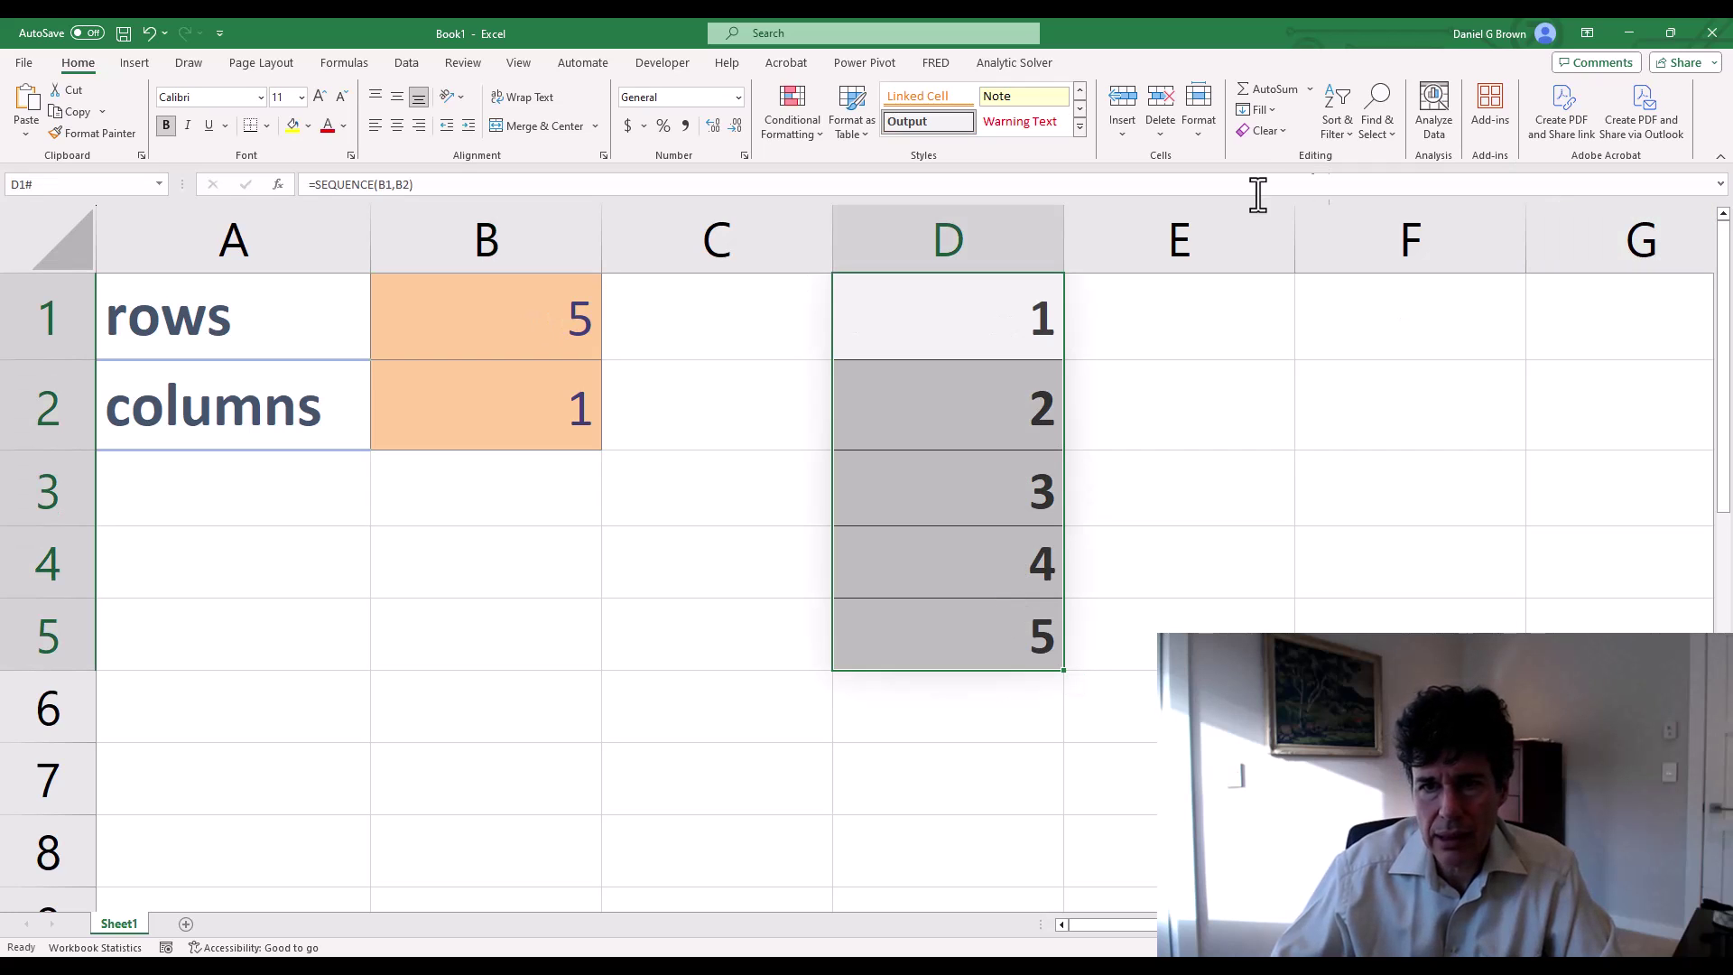
{"action": "left_click", "coordinate": [1284, 131]}
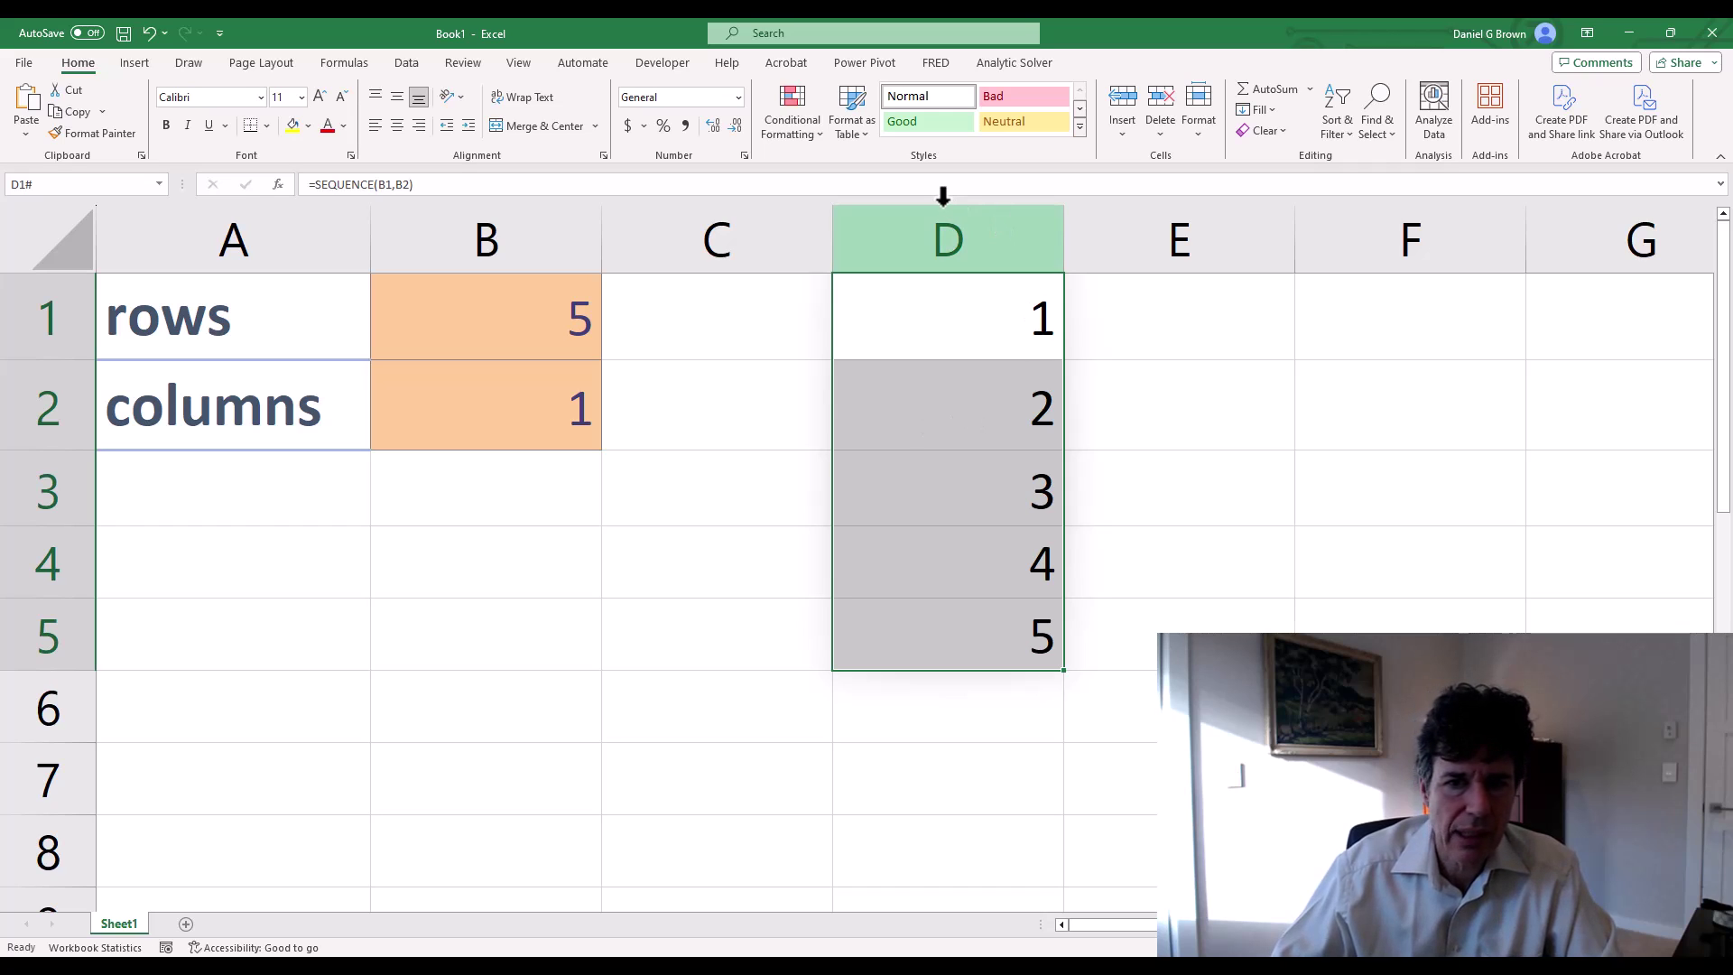
Step: Select D1:D5 and create a New Rule formatting only No Blanks cells, opening Format
{"action": "left_click", "coordinate": [980, 325]}
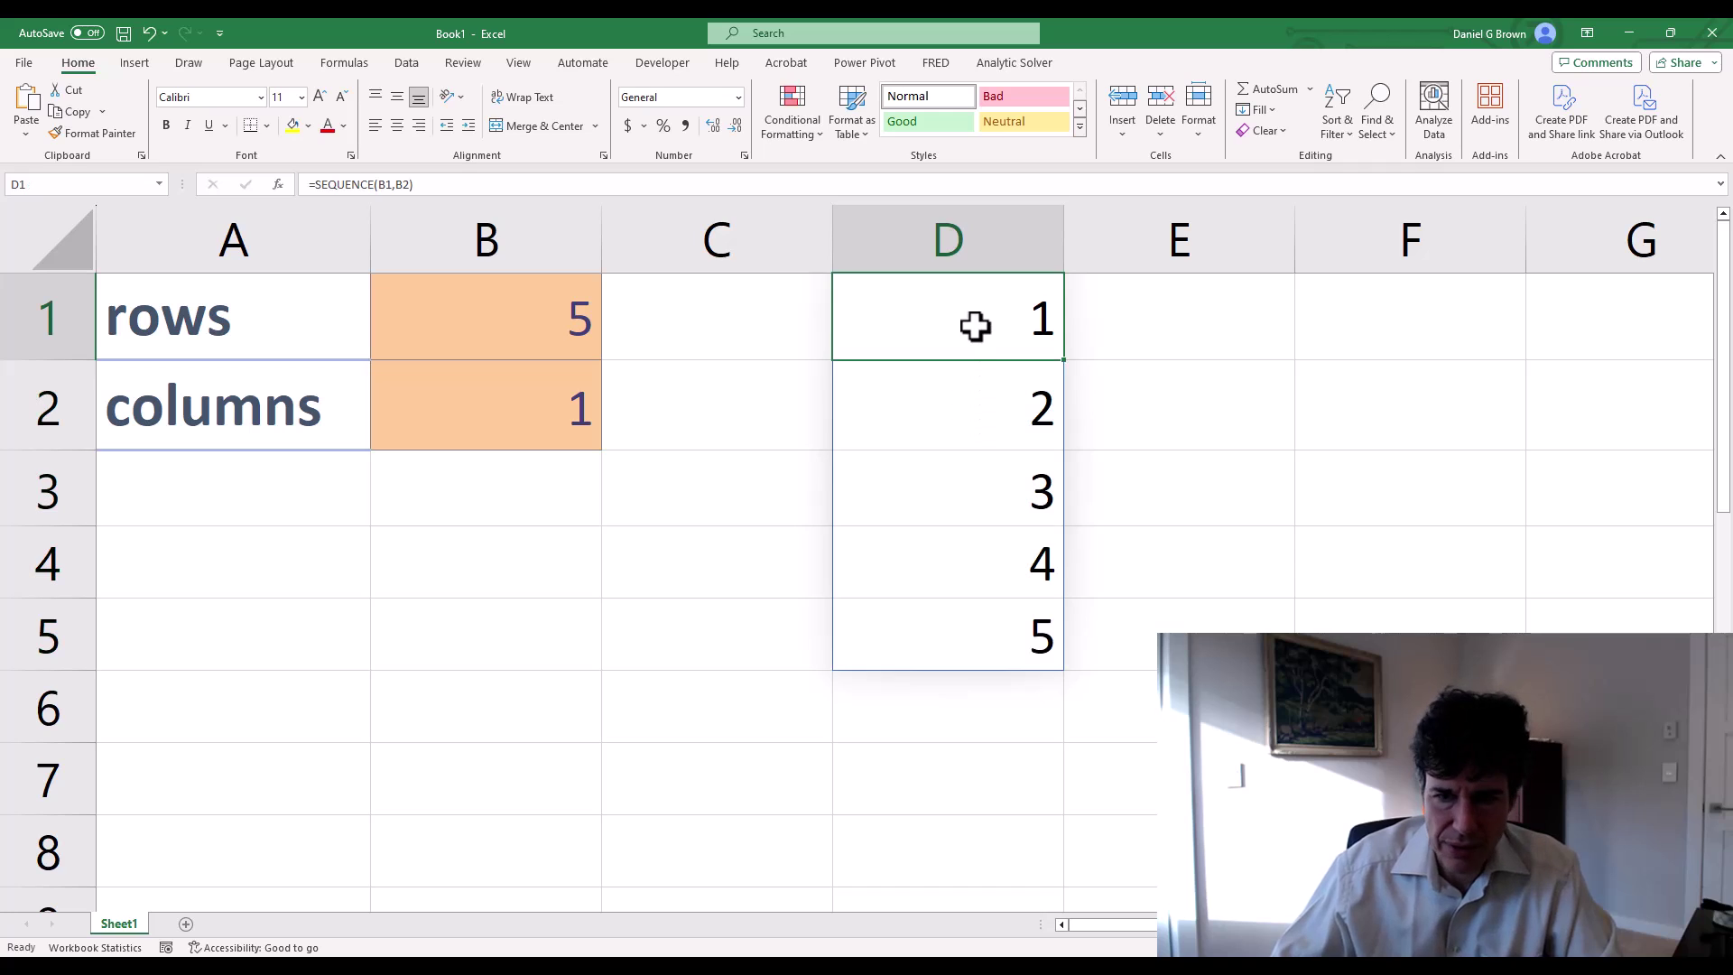
{"action": "left_click_drag", "start_coordinate": [975, 325], "coordinate": [952, 662]}
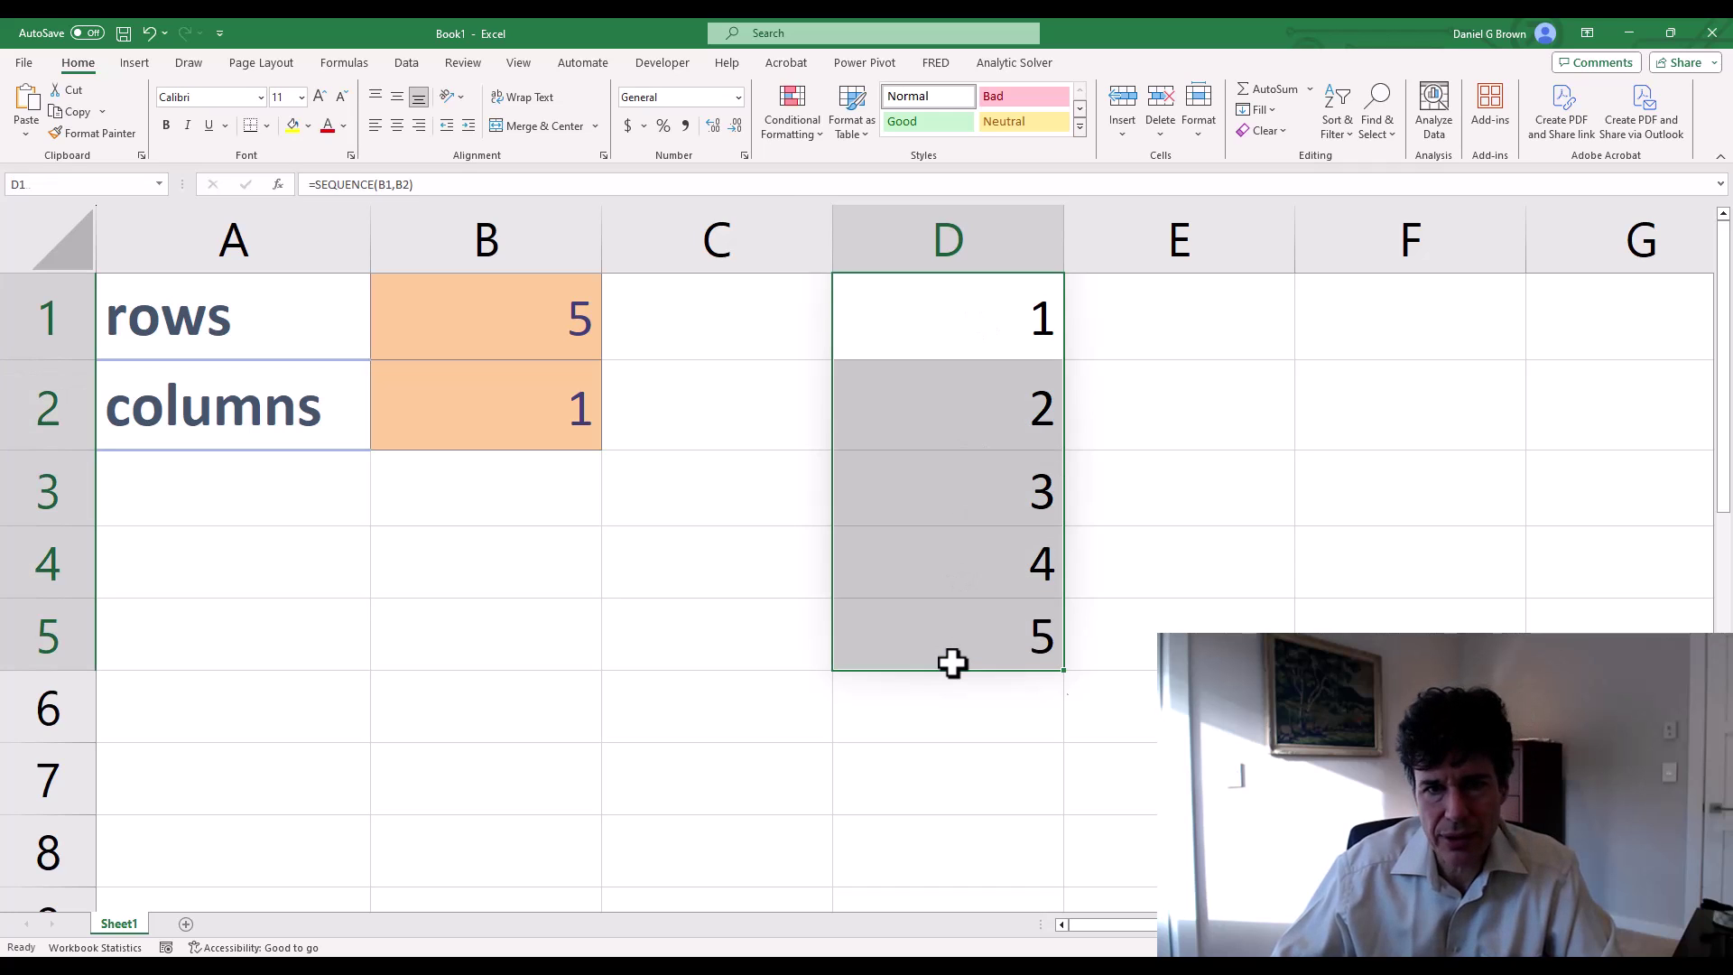
{"action": "left_click", "coordinate": [818, 136]}
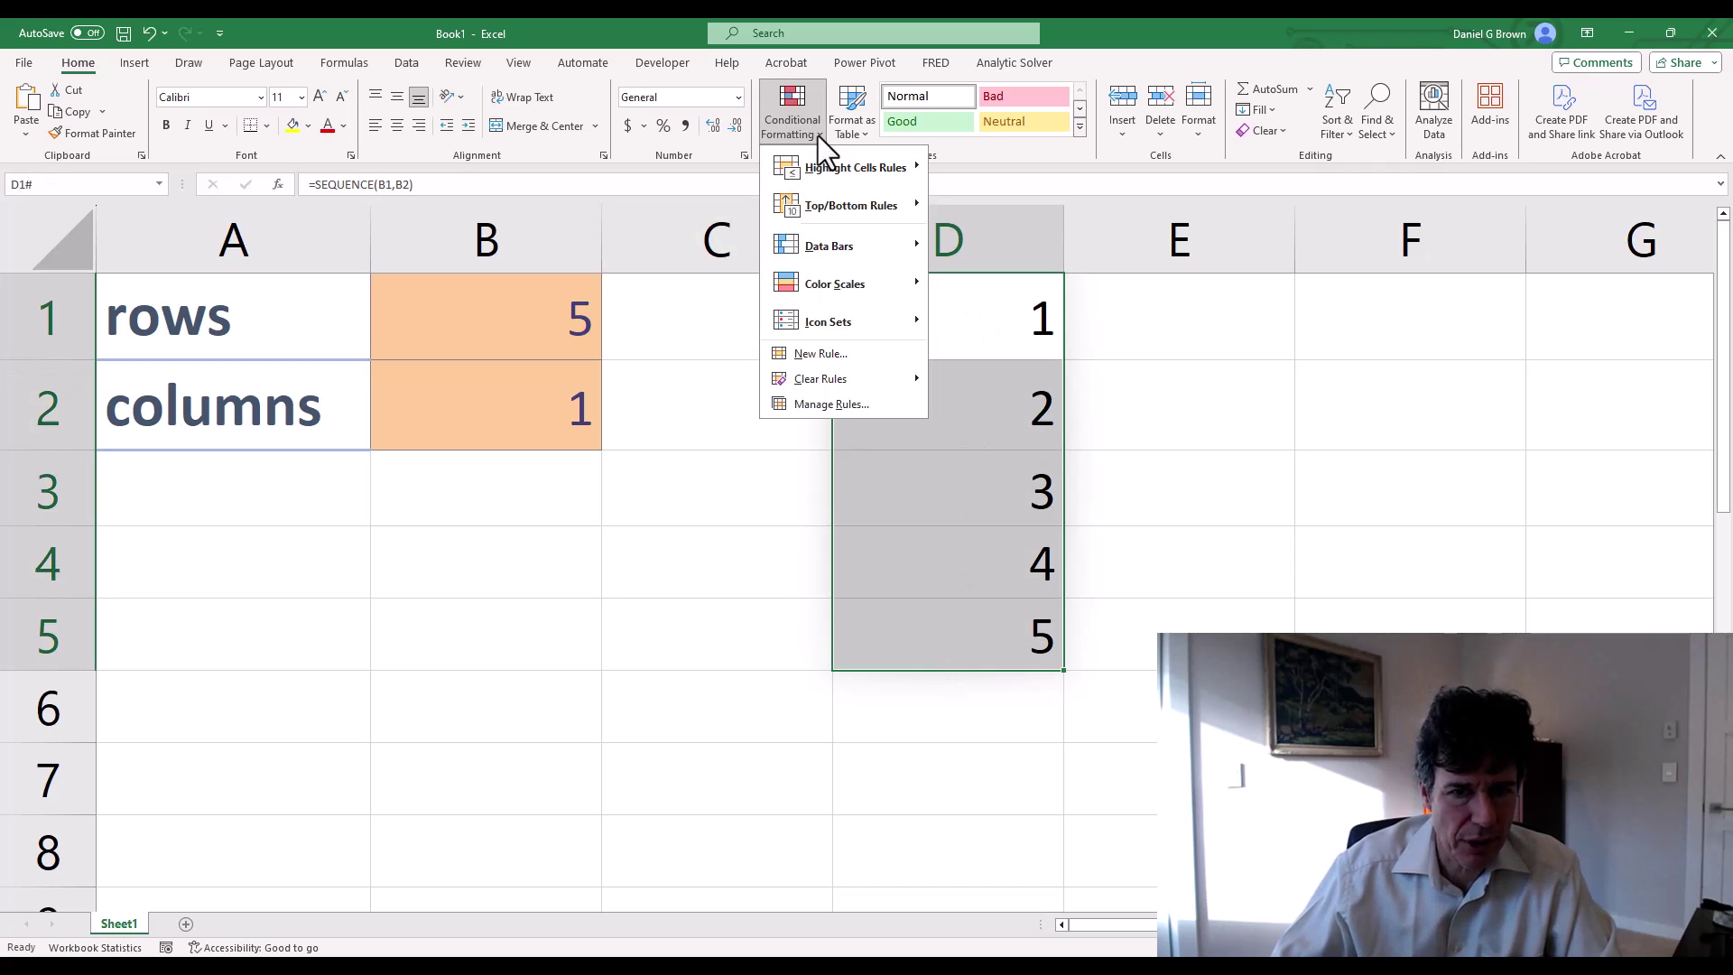
{"action": "left_click", "coordinate": [822, 355]}
{"action": "left_click", "coordinate": [730, 342]}
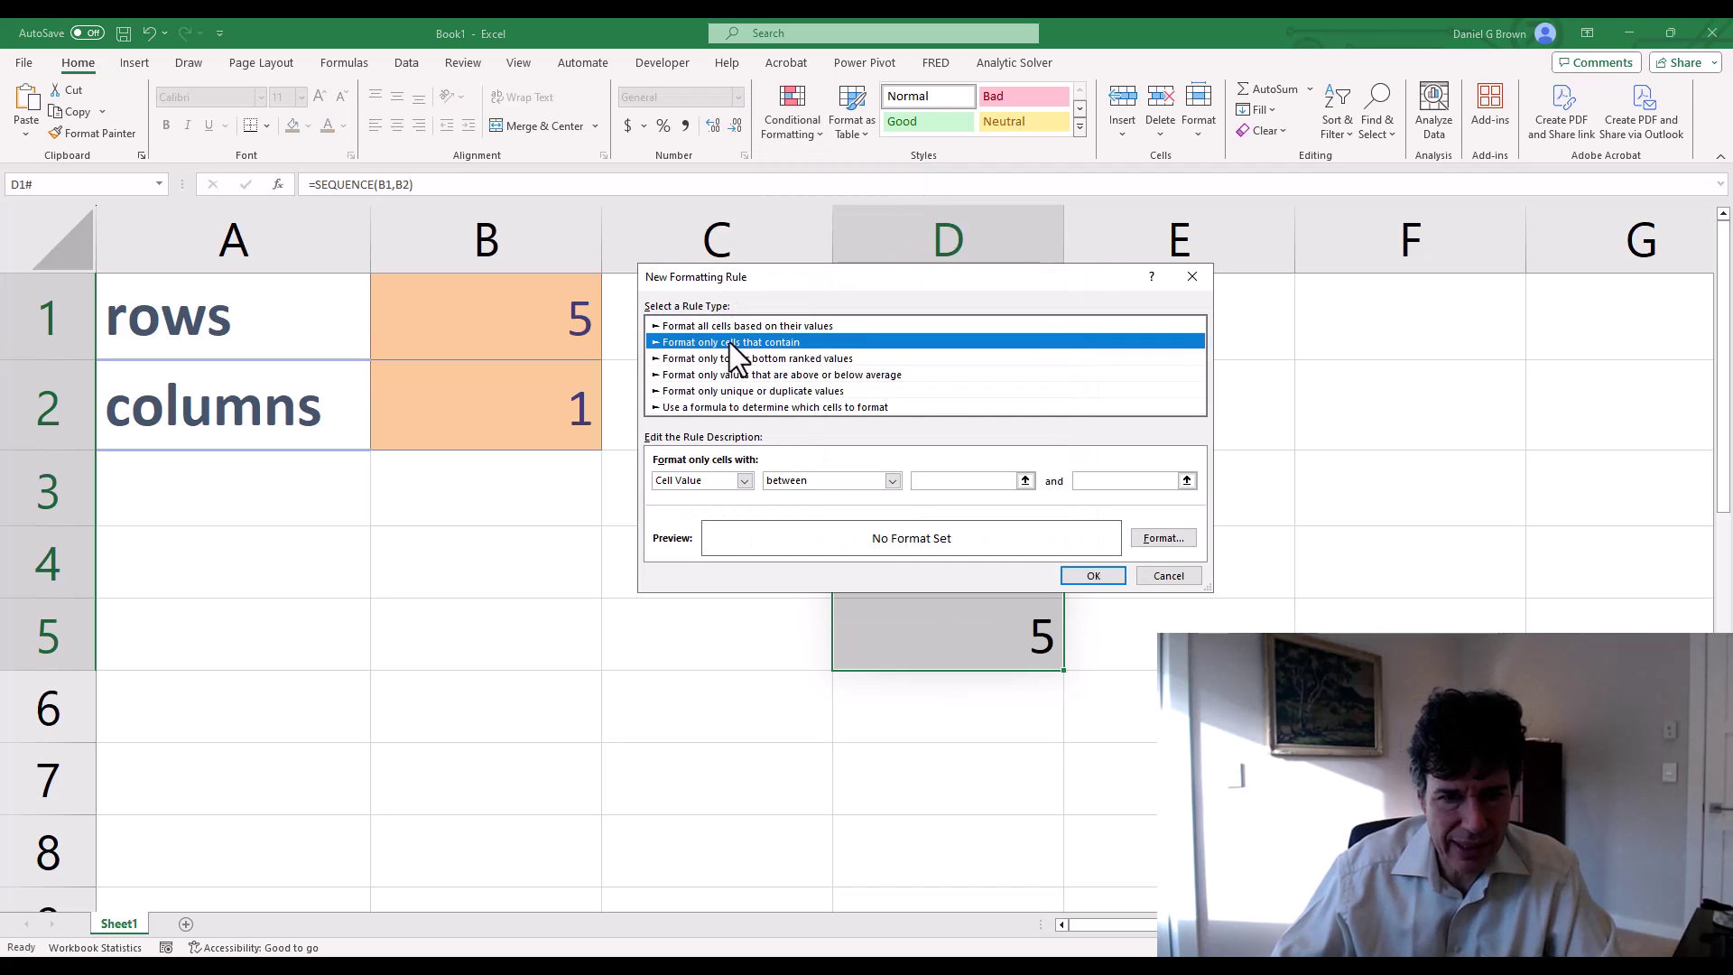
{"action": "left_click", "coordinate": [726, 481]}
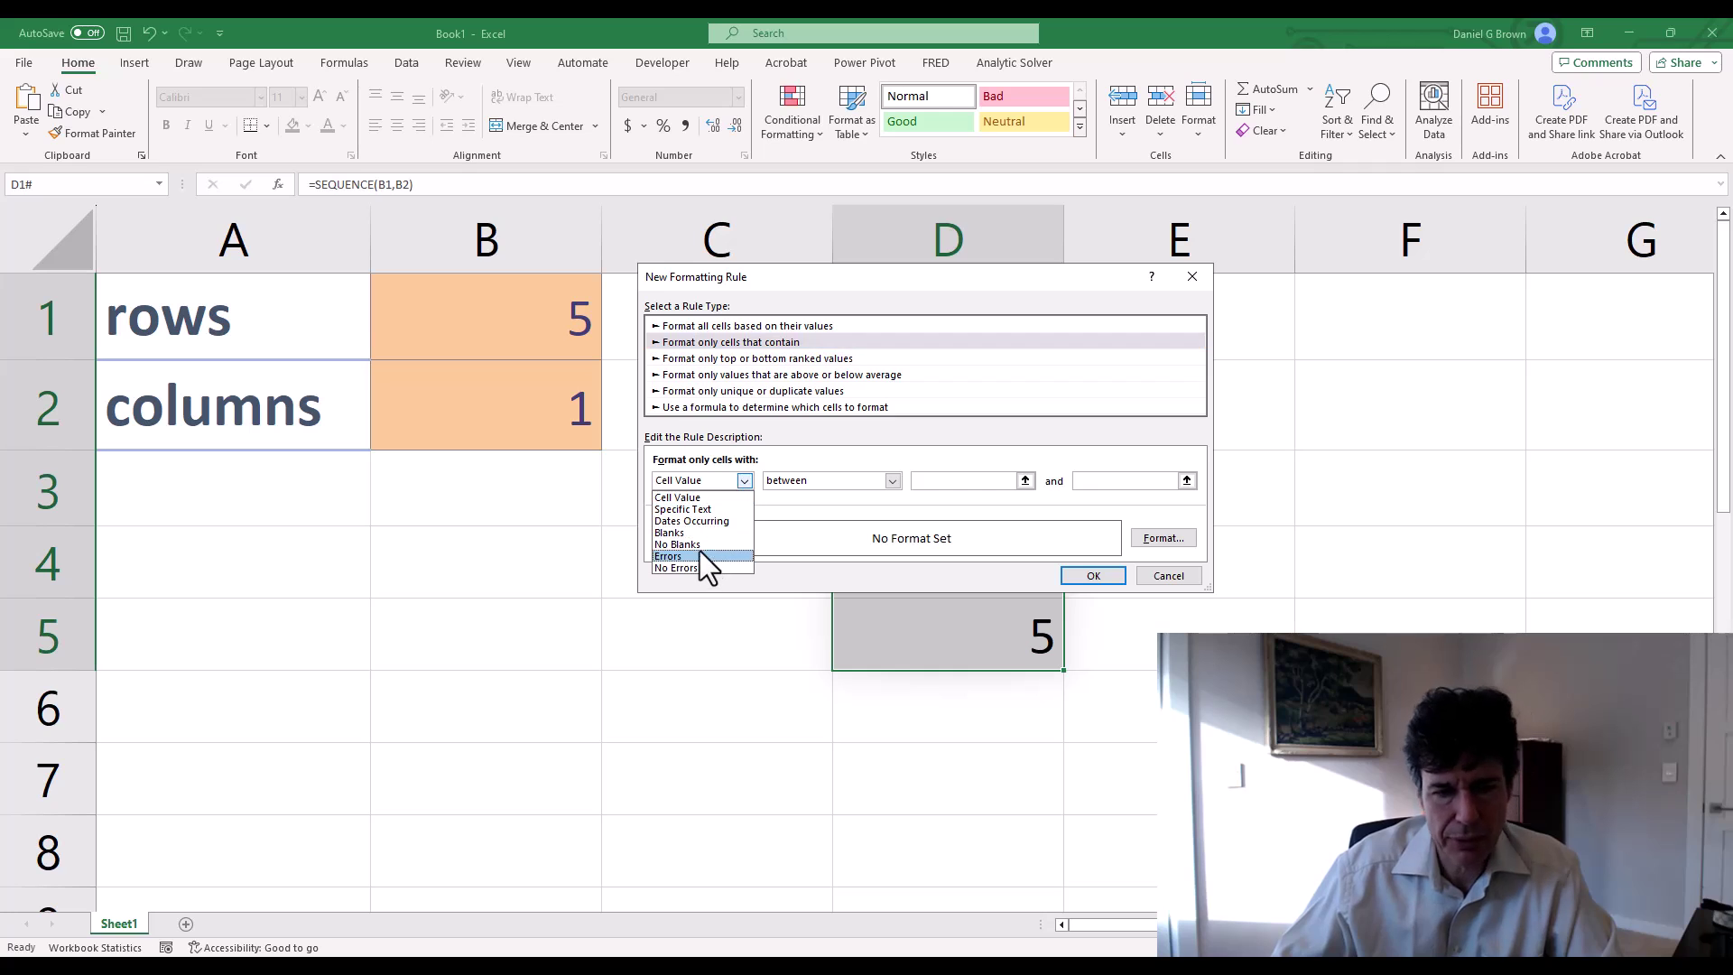
{"action": "left_click", "coordinate": [701, 545]}
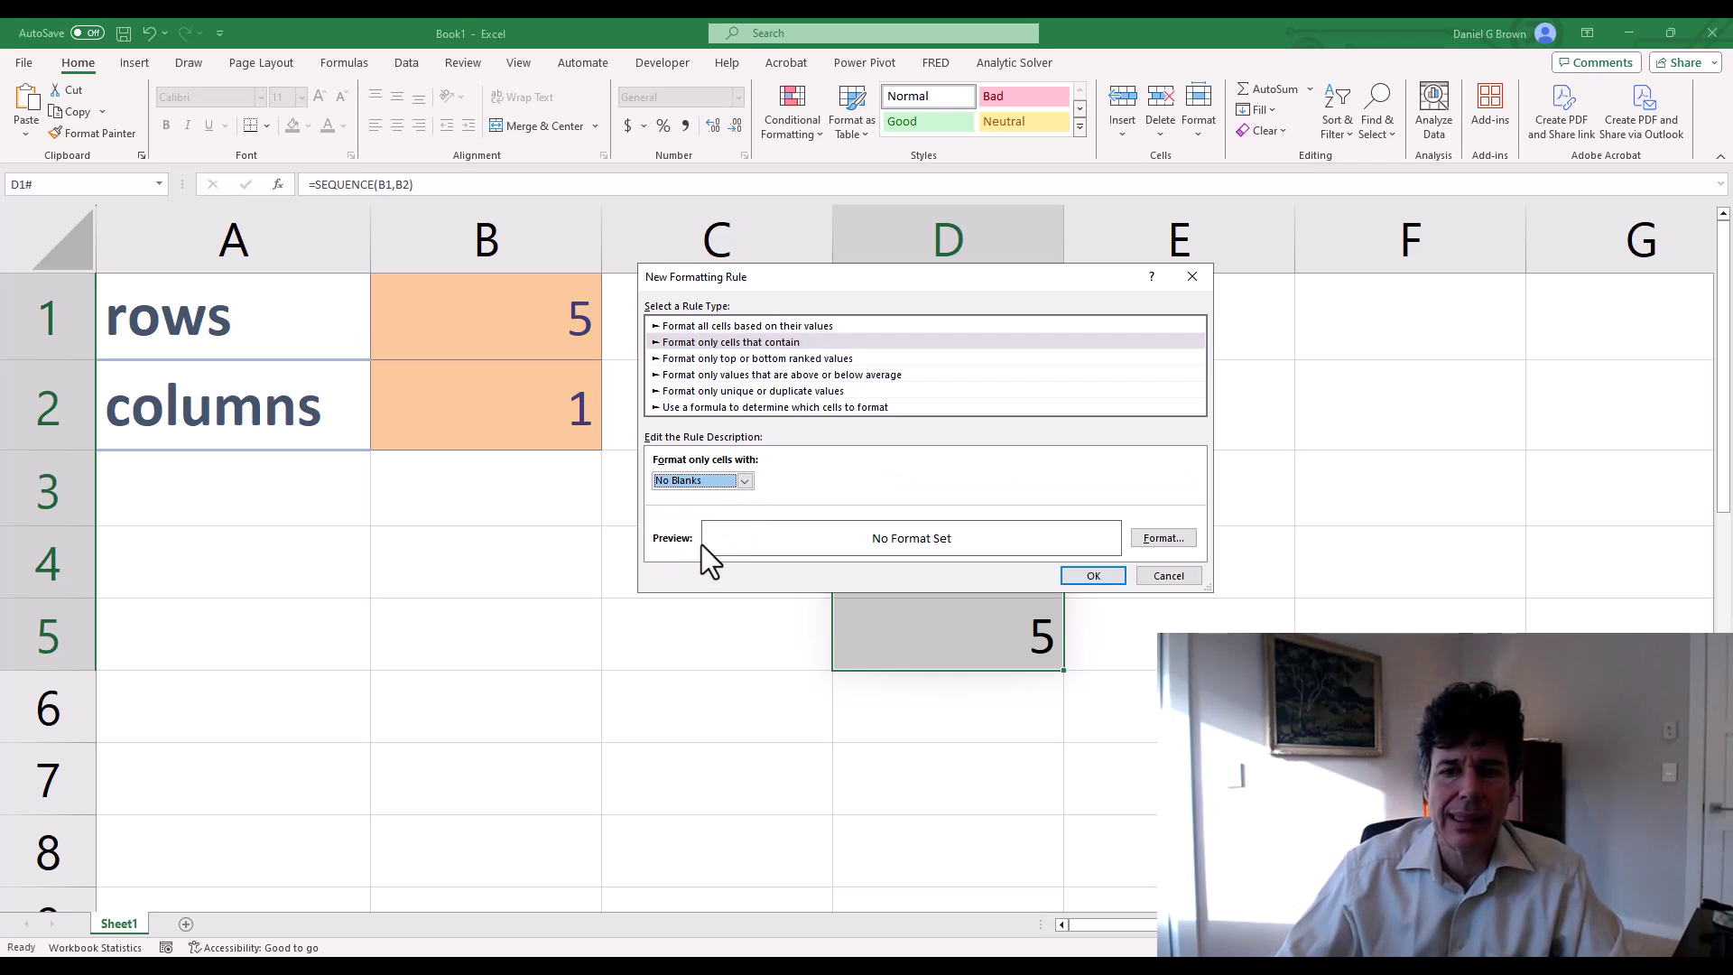
{"action": "left_click", "coordinate": [1162, 536]}
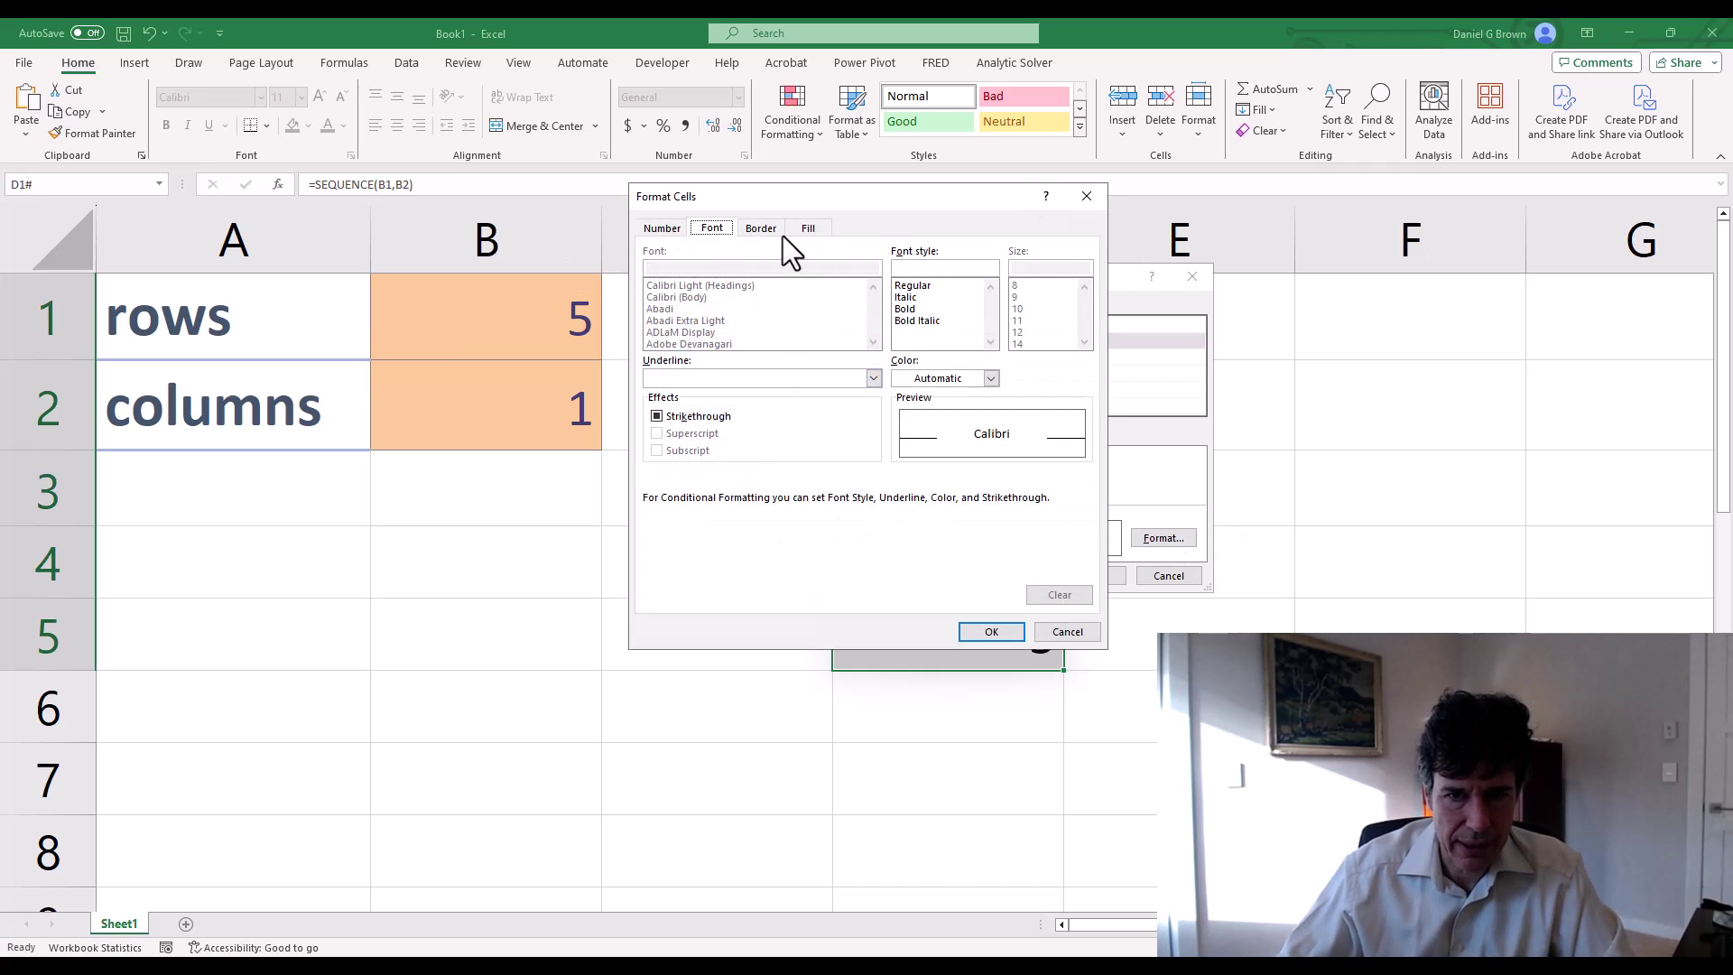
Step: Reposition the Format Cells dialog and make the rule's font Bold
{"action": "left_click_drag", "start_coordinate": [860, 197], "coordinate": [952, 204]}
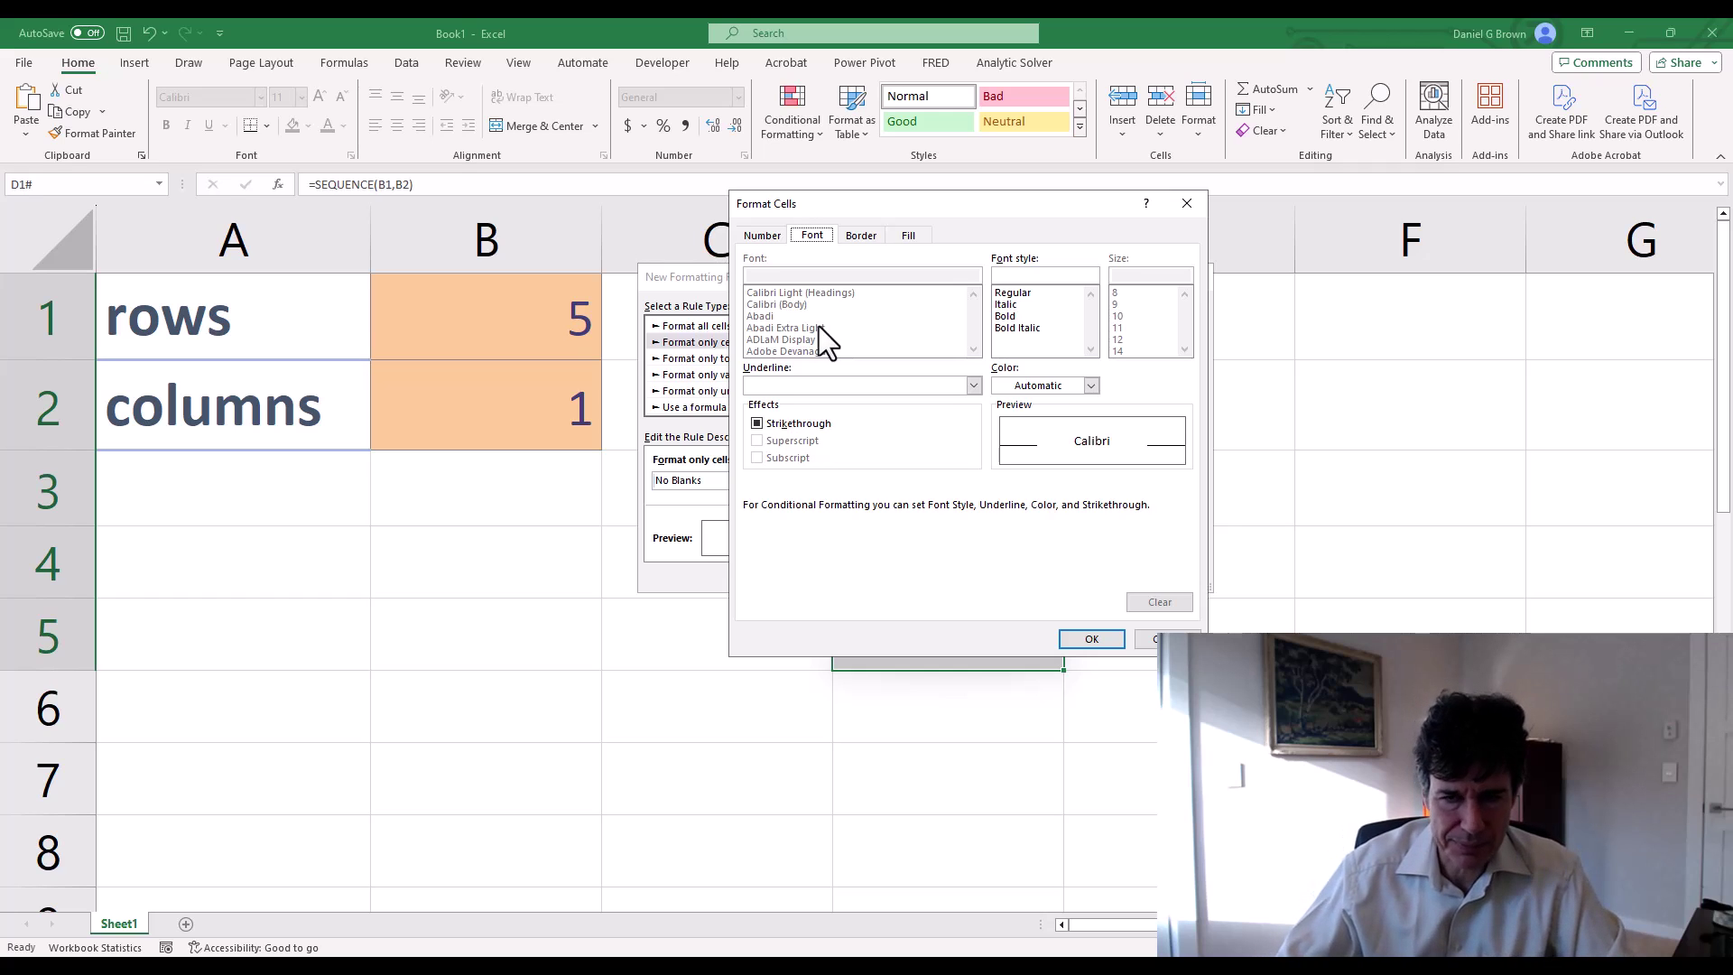
{"action": "left_click_drag", "start_coordinate": [973, 209], "coordinate": [615, 228]}
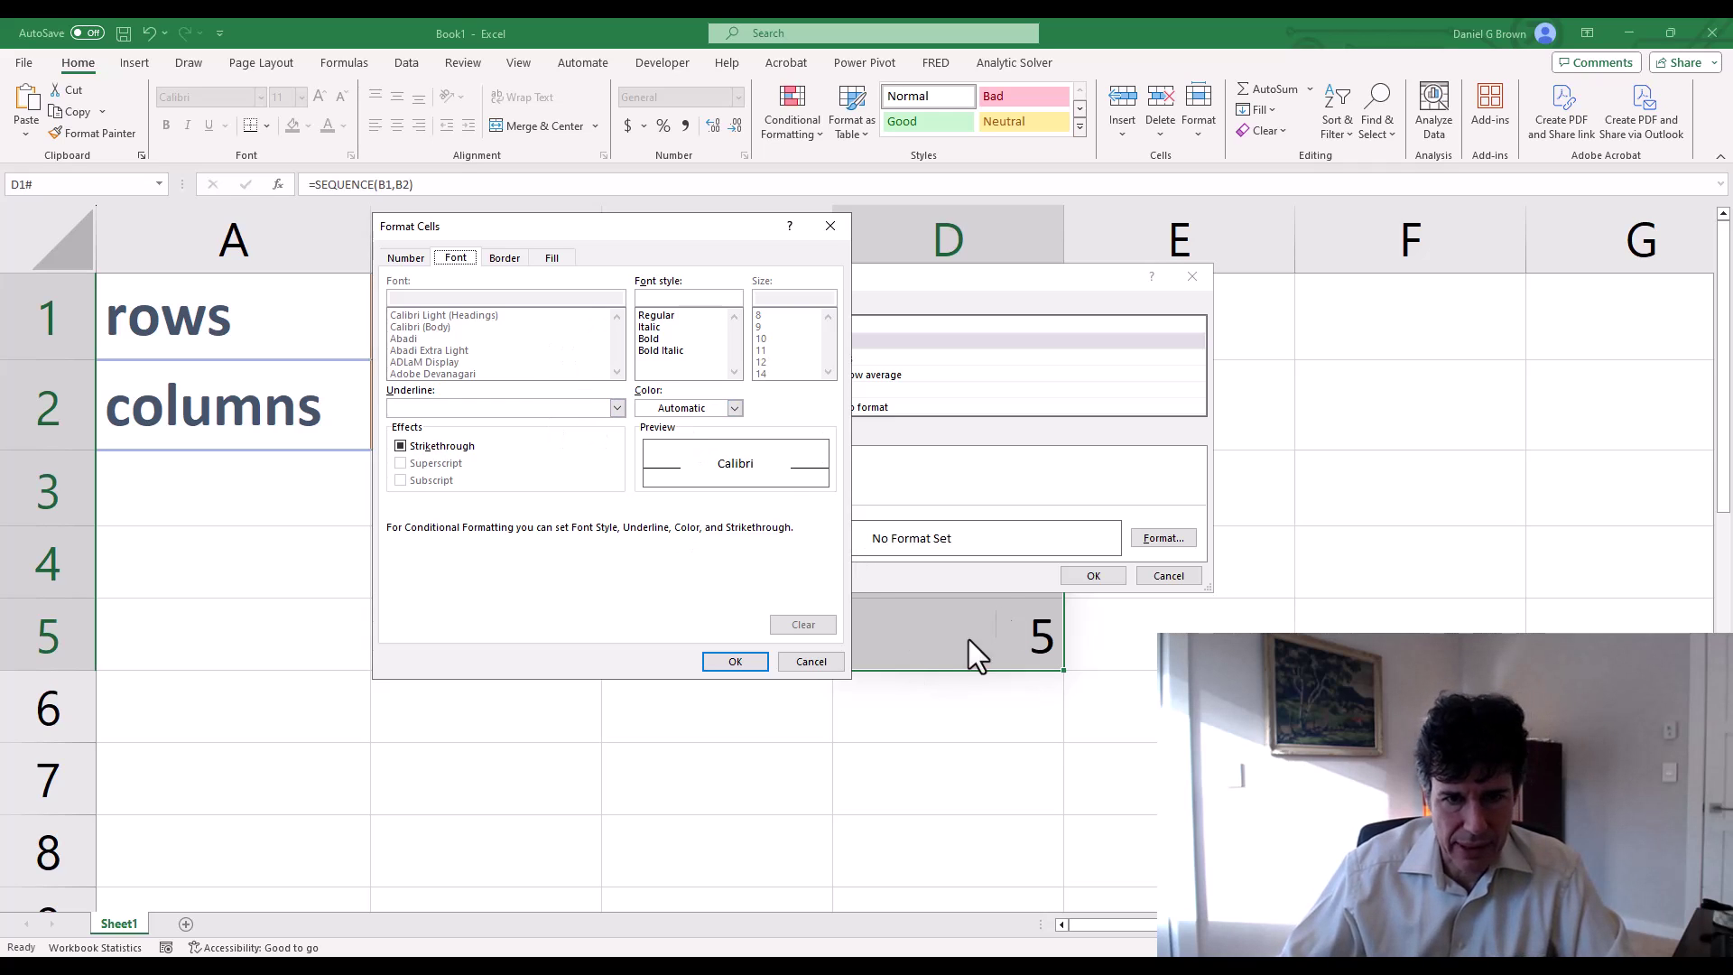
{"action": "left_click", "coordinate": [656, 340]}
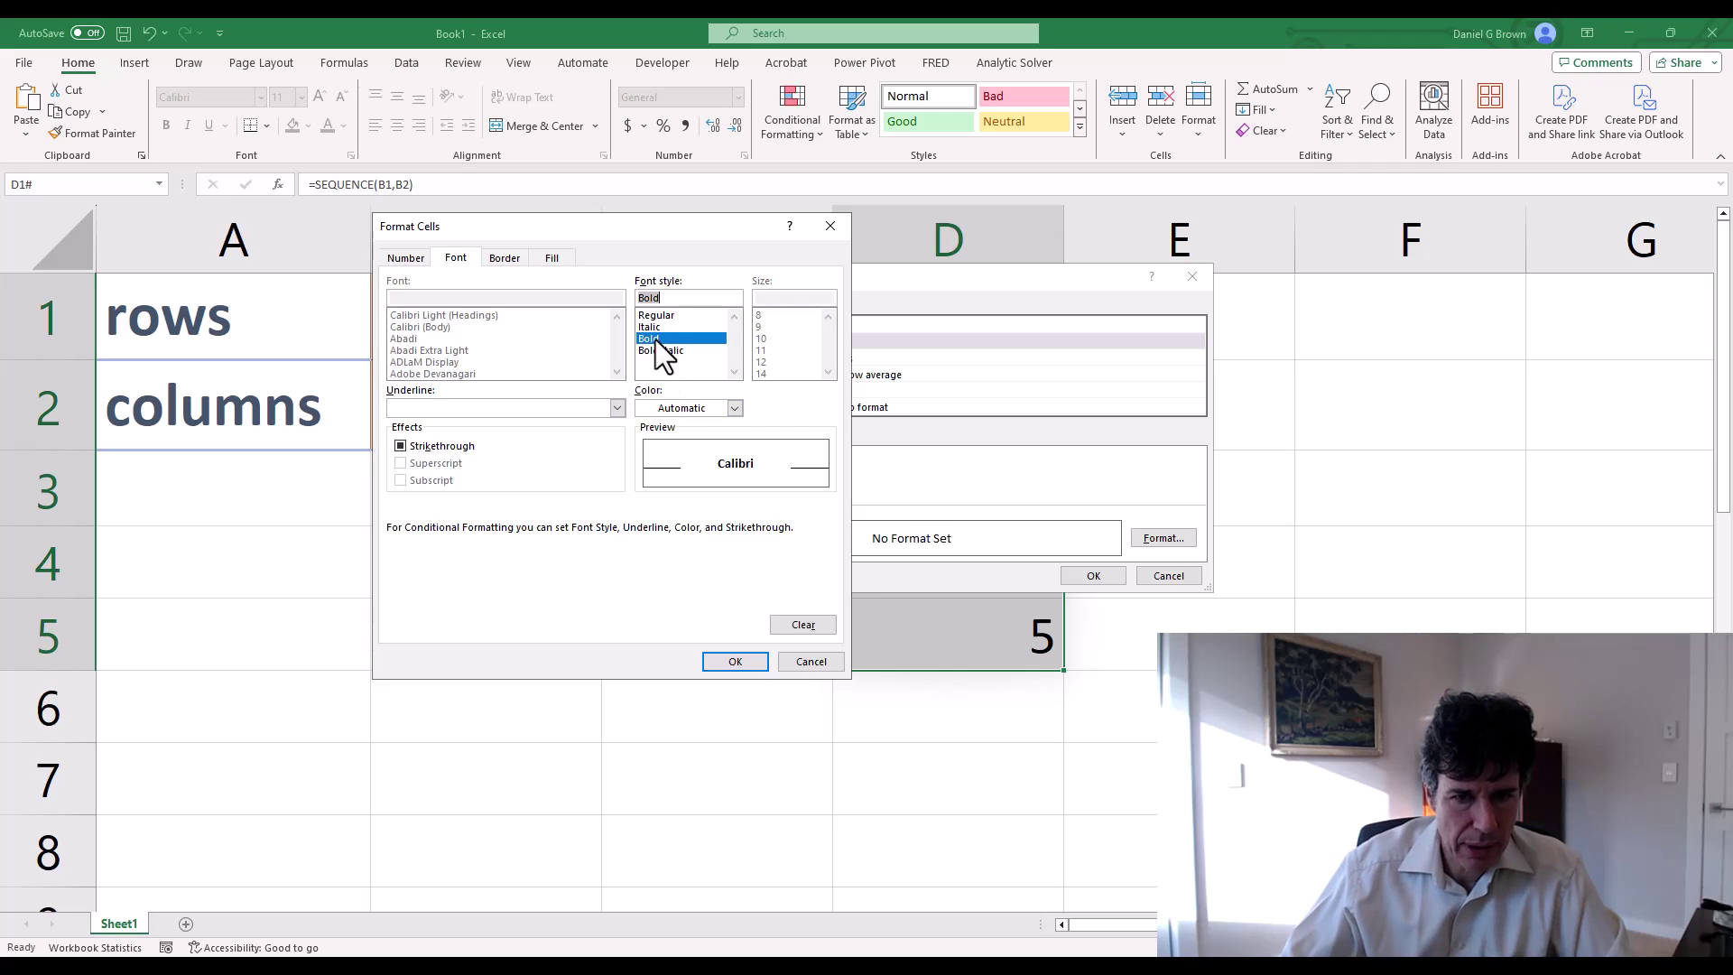
Step: Set the font colour to a custom RGB 63, 63, 63 dark grey
{"action": "left_click", "coordinate": [734, 408]}
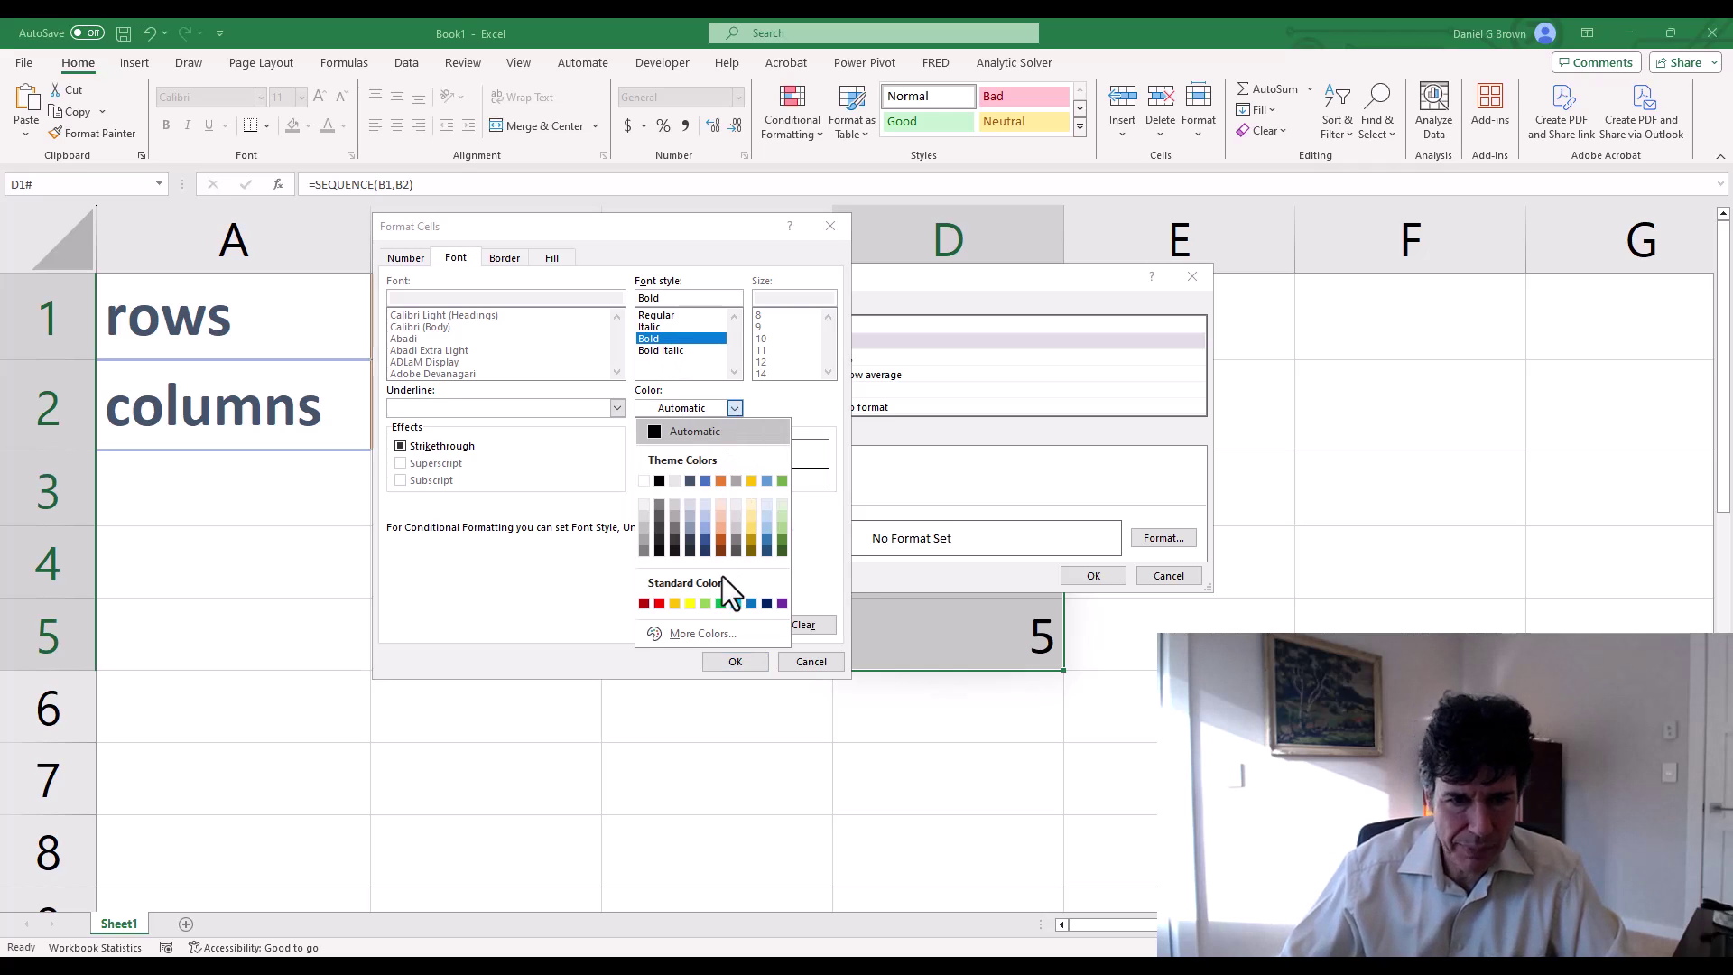
{"action": "left_click", "coordinate": [705, 633]}
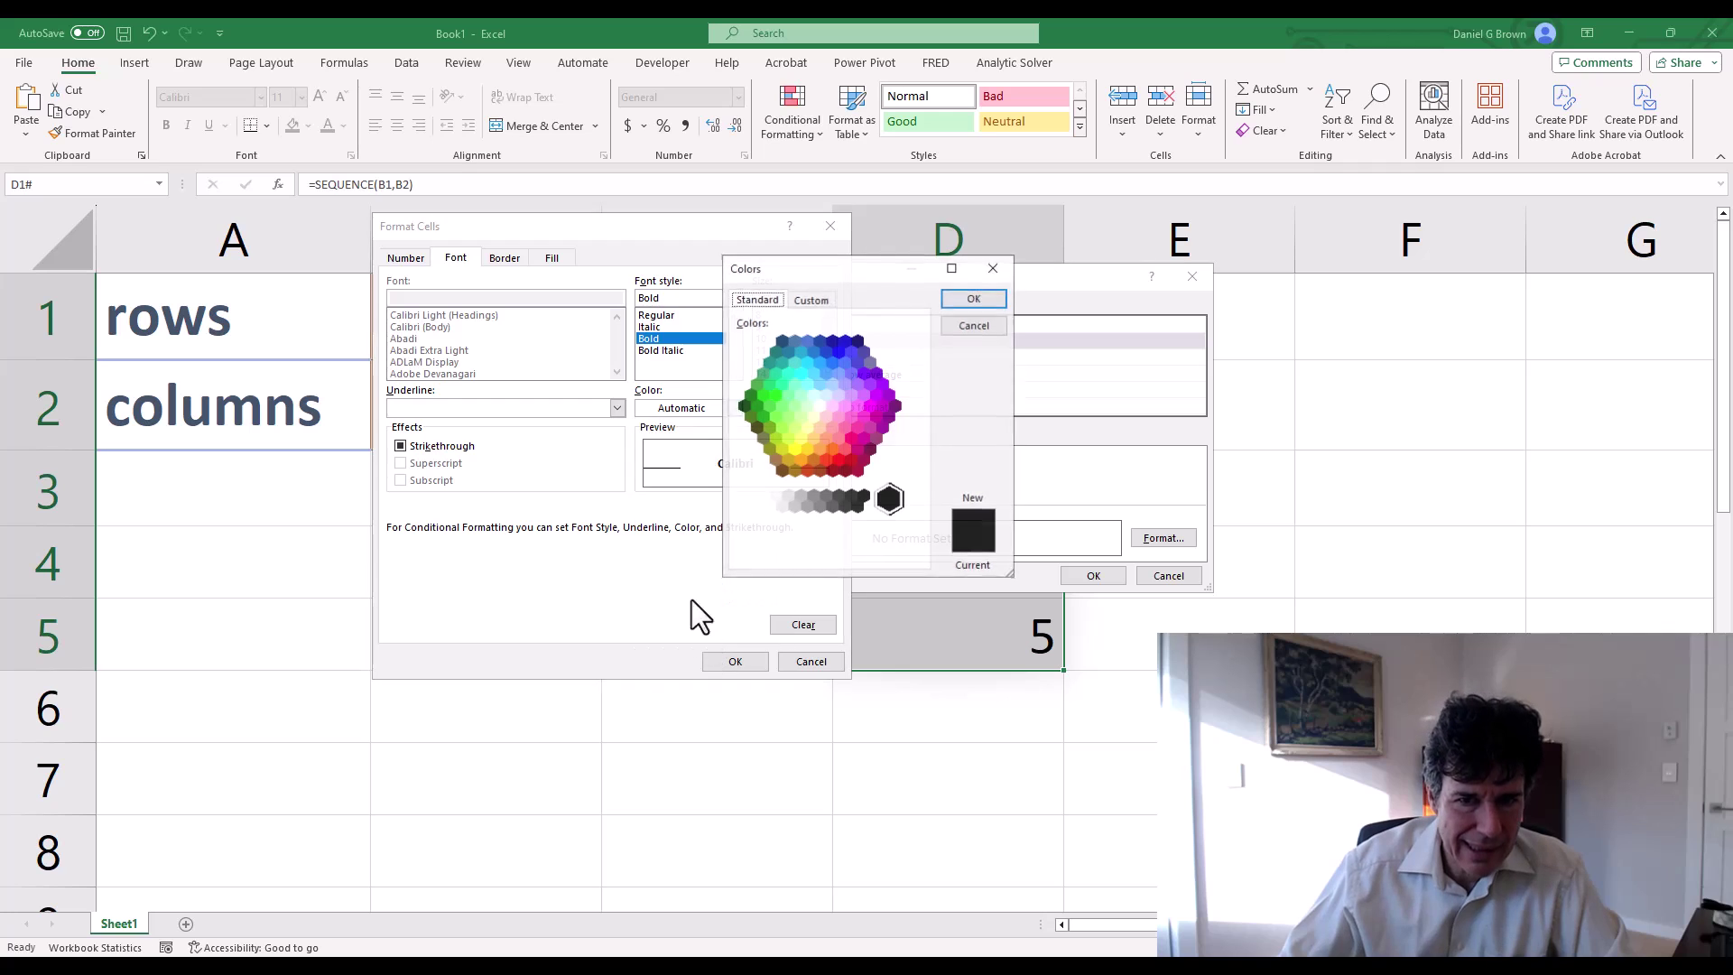
{"action": "left_click", "coordinate": [810, 302]}
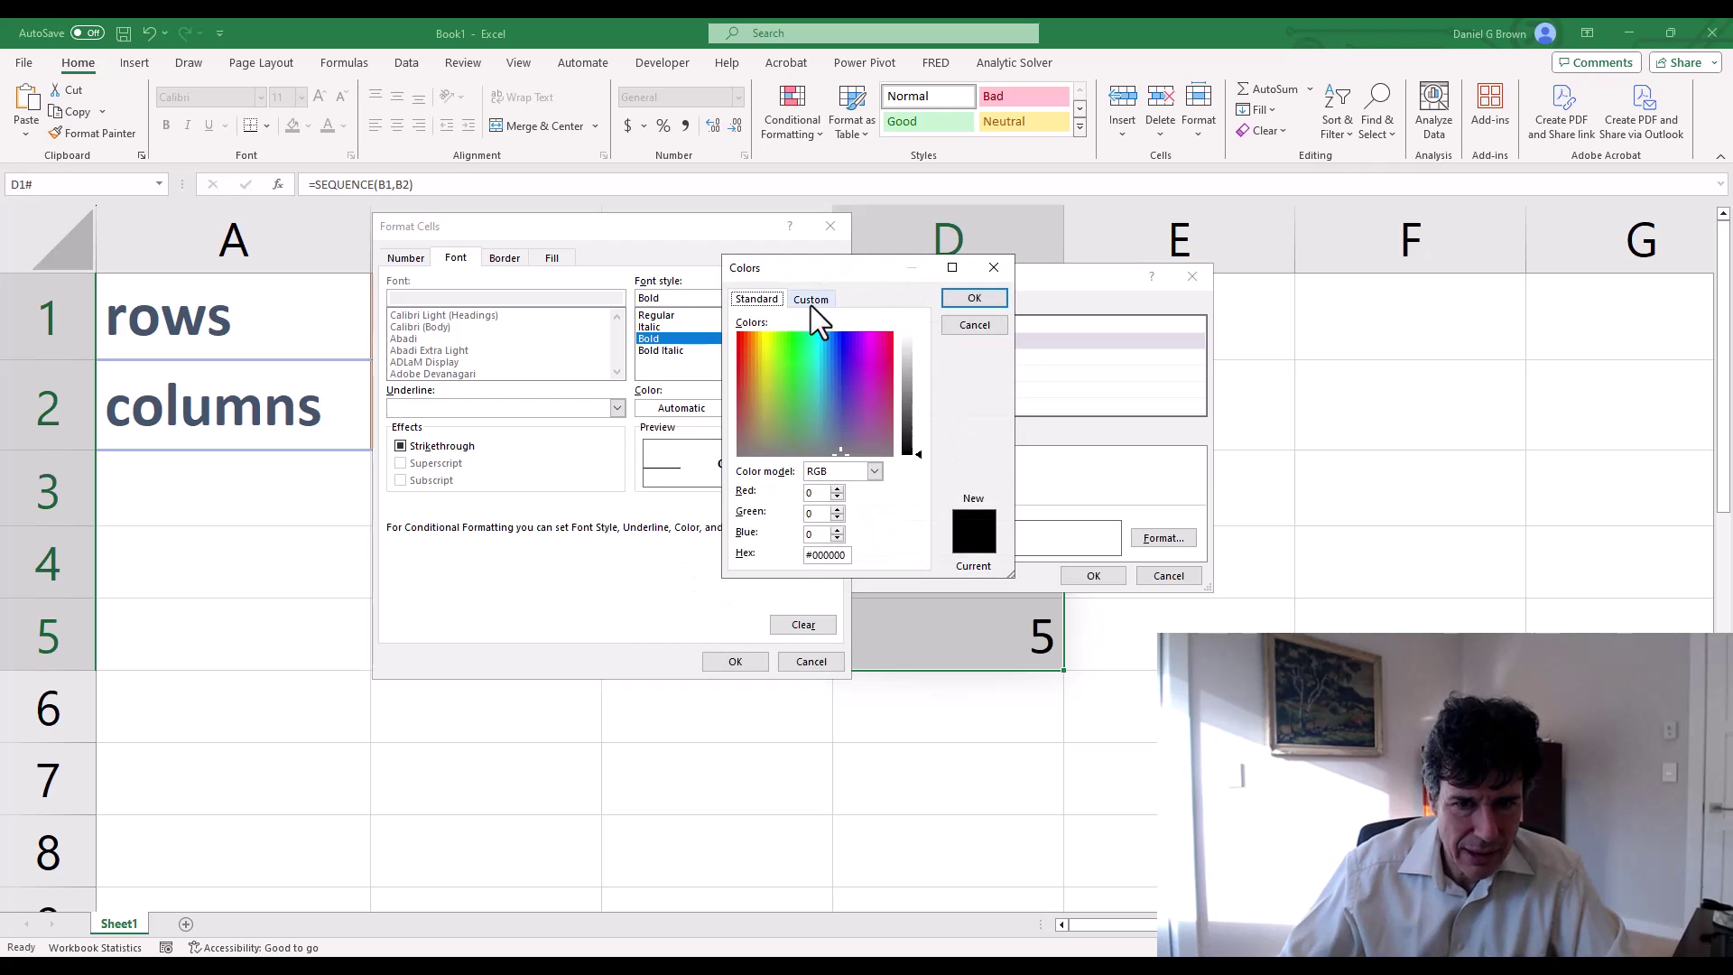
{"action": "left_click", "coordinate": [817, 492]}
{"action": "type", "text": "63"}
{"action": "key", "text": "Tab"}
{"action": "type", "text": "63"}
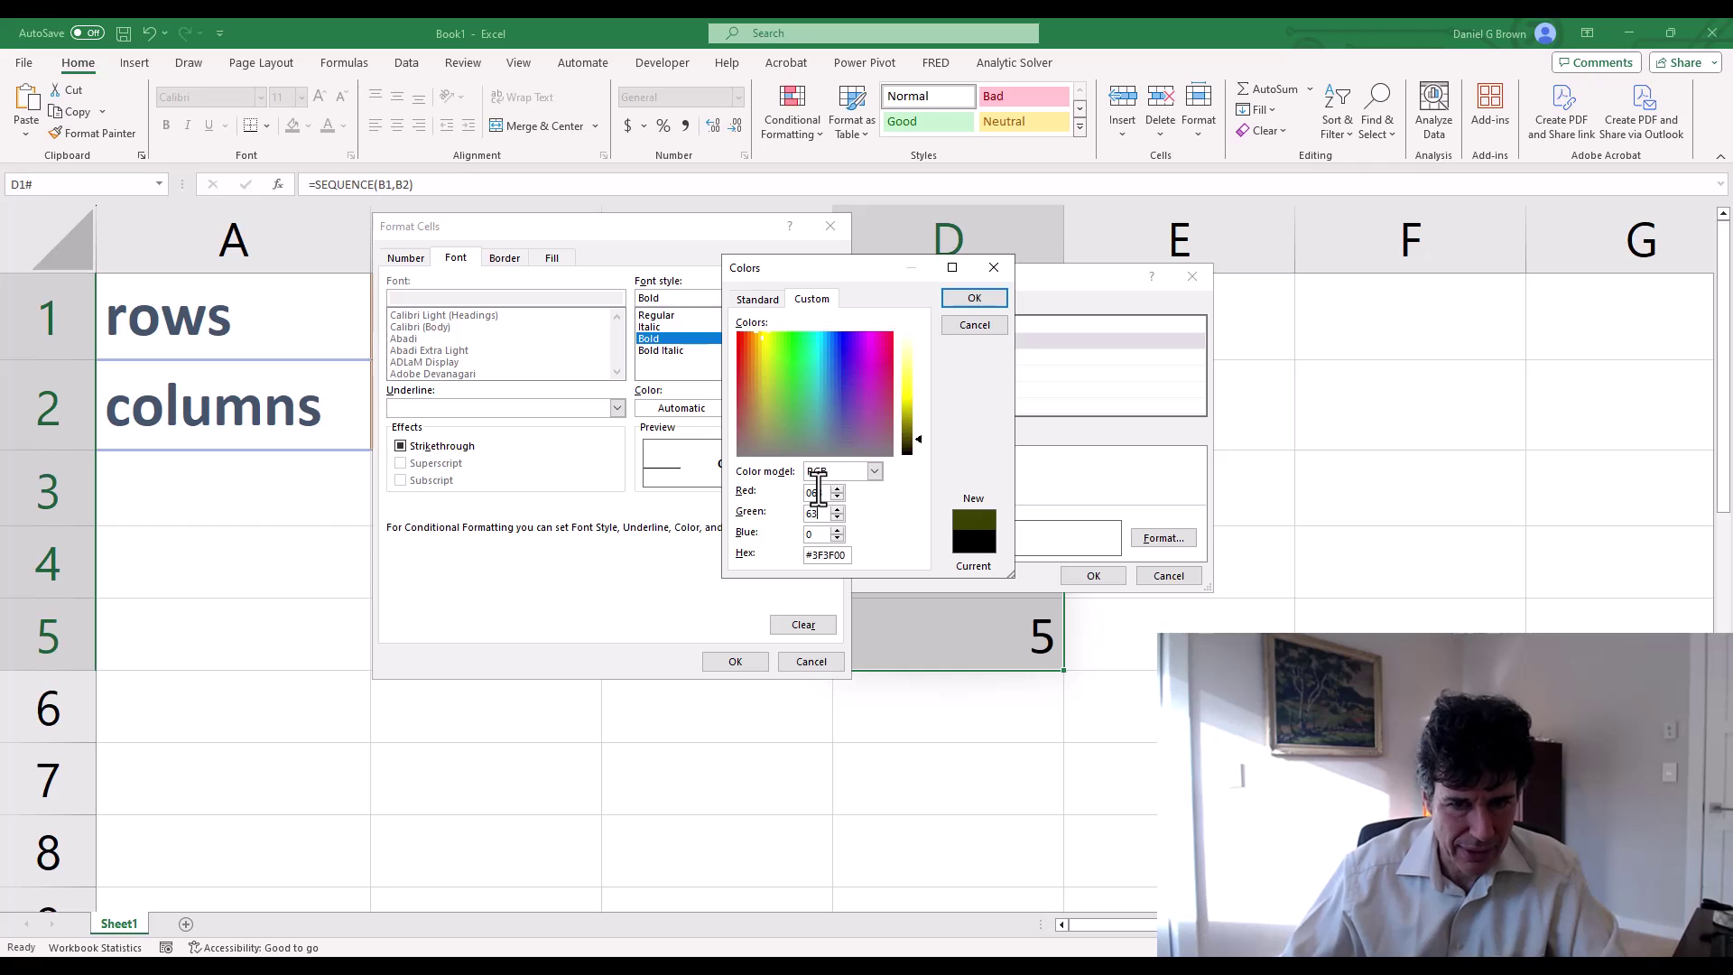
{"action": "key", "text": "Tab"}
{"action": "type", "text": "63"}
{"action": "key", "text": "Tab"}
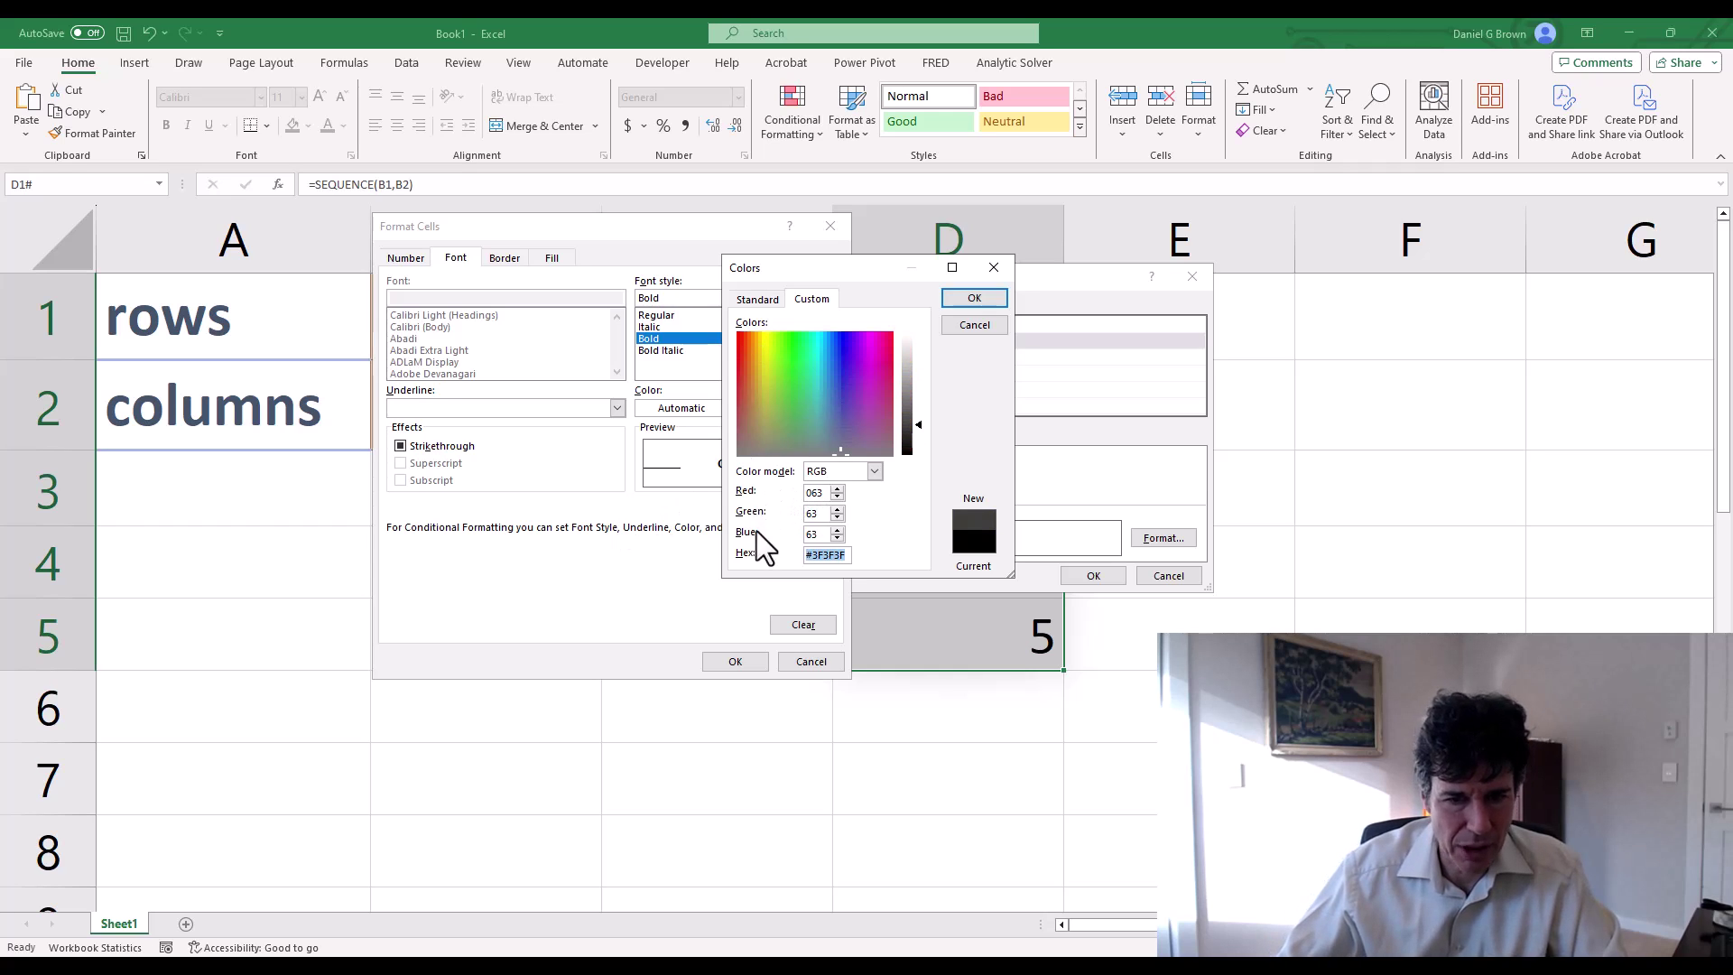
{"action": "left_click", "coordinate": [969, 299]}
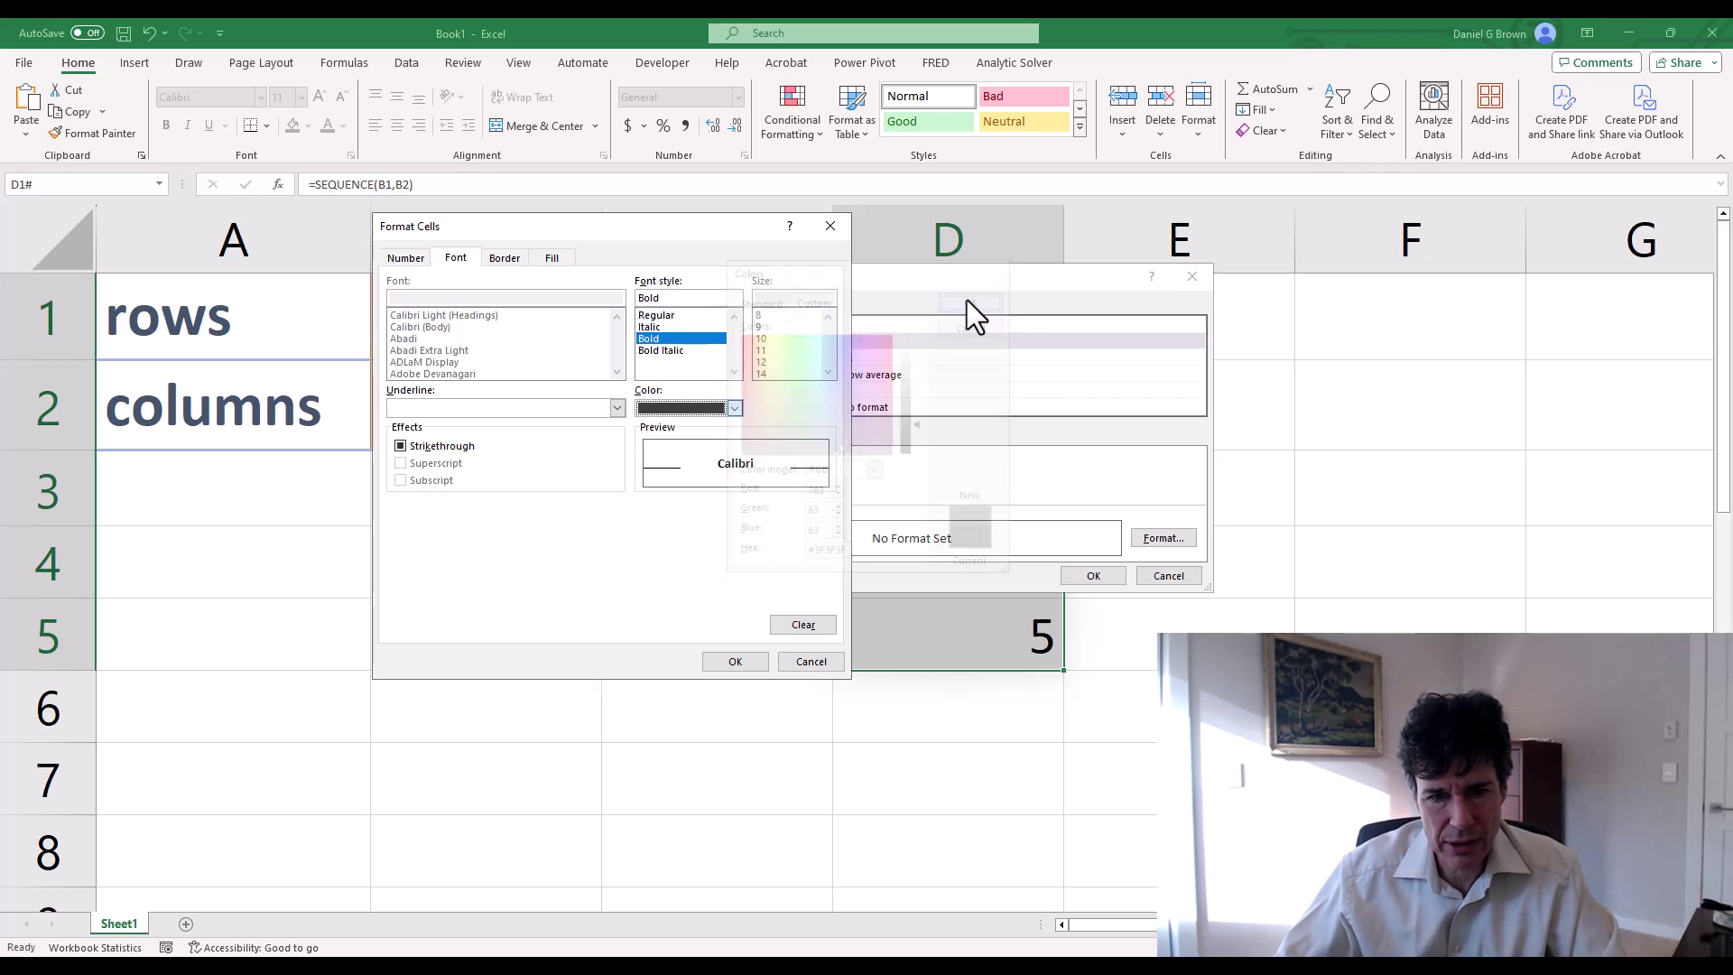
Step: Add an Outline border and choose a custom fill of RGB 242, 242, 242
{"action": "left_click", "coordinate": [502, 260]}
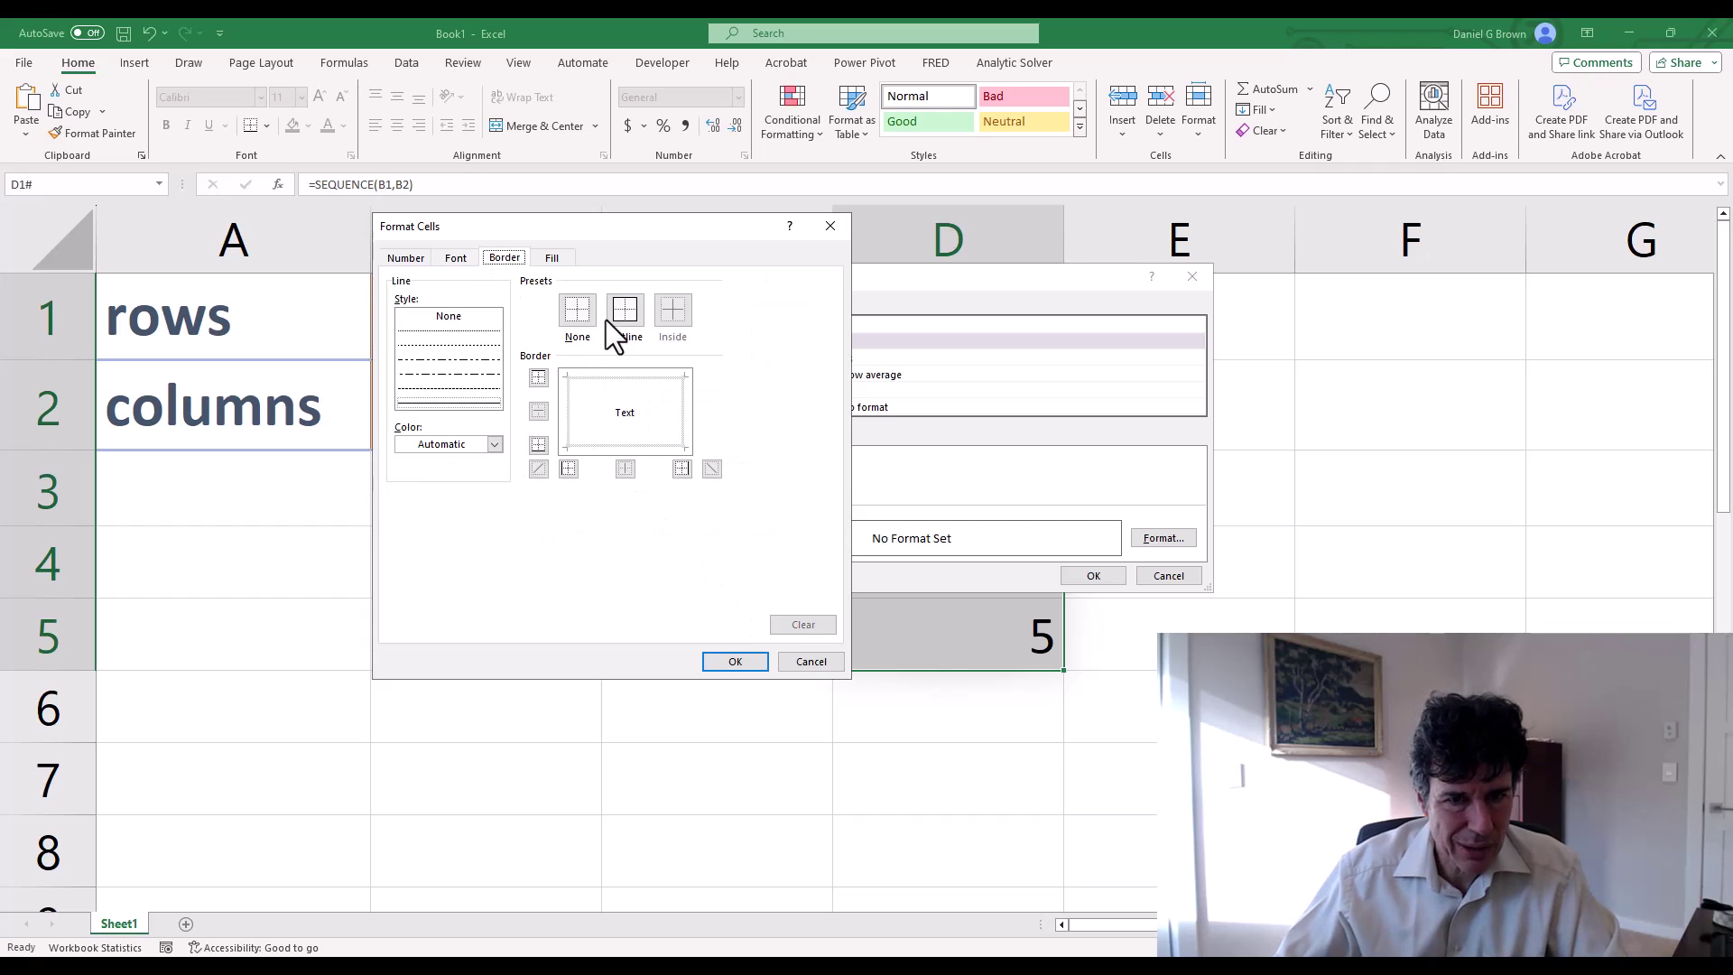
{"action": "left_click", "coordinate": [629, 310]}
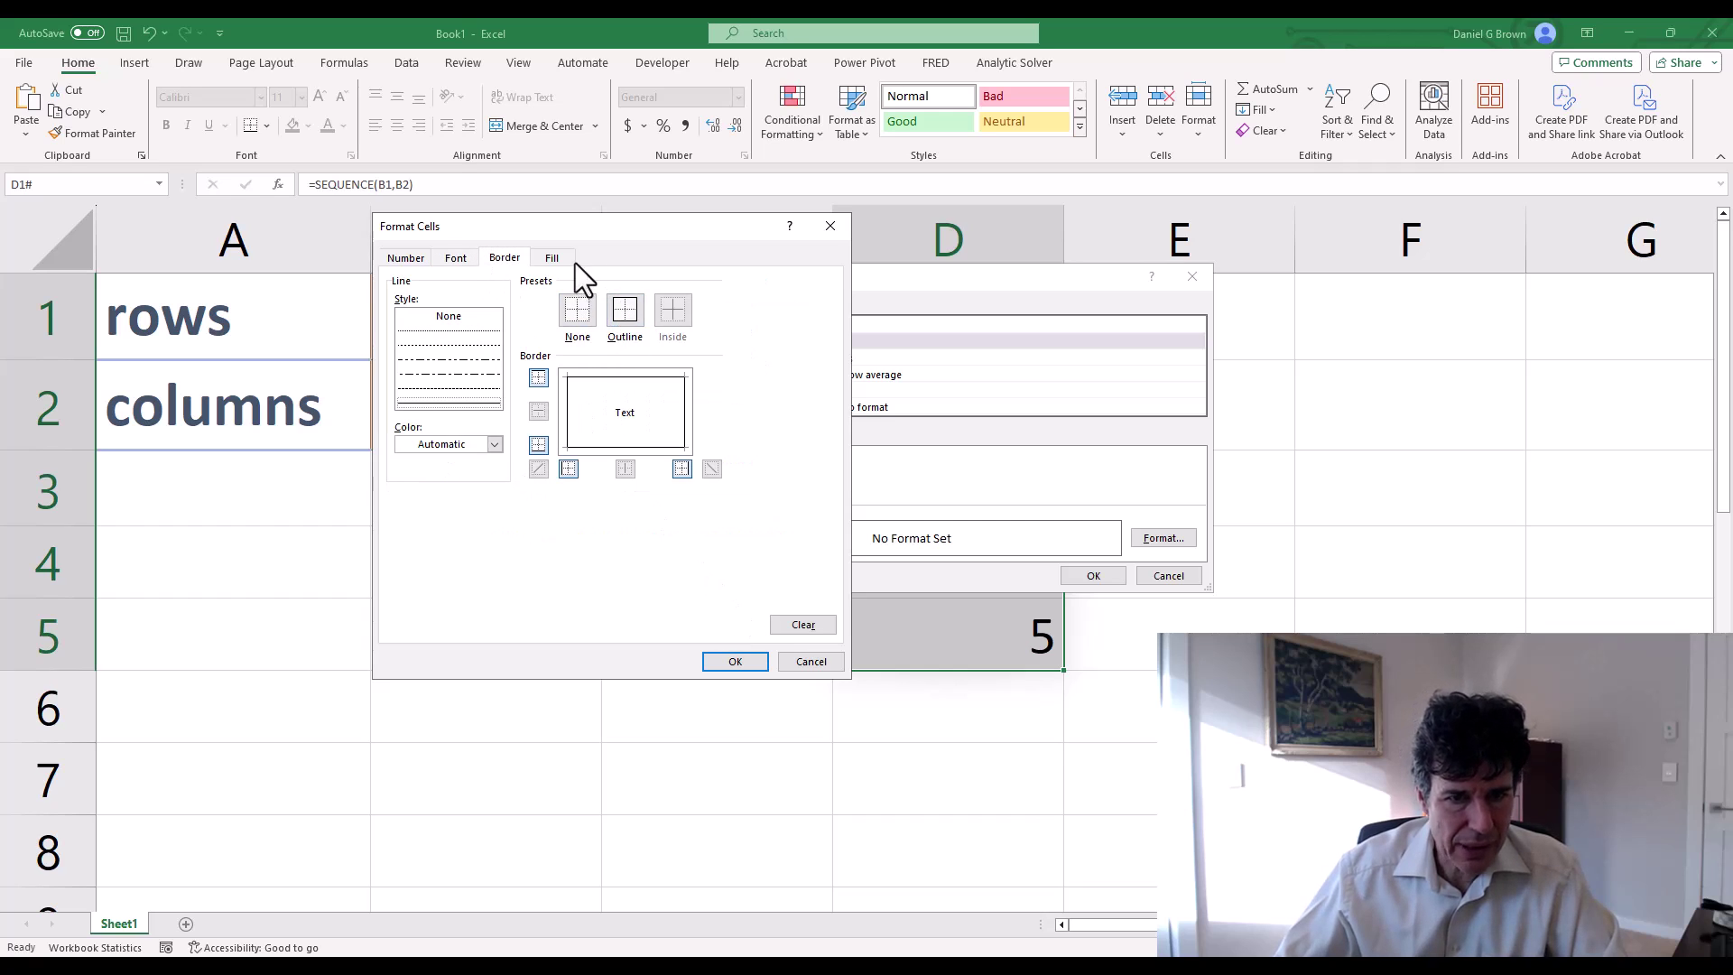
{"action": "left_click", "coordinate": [551, 258]}
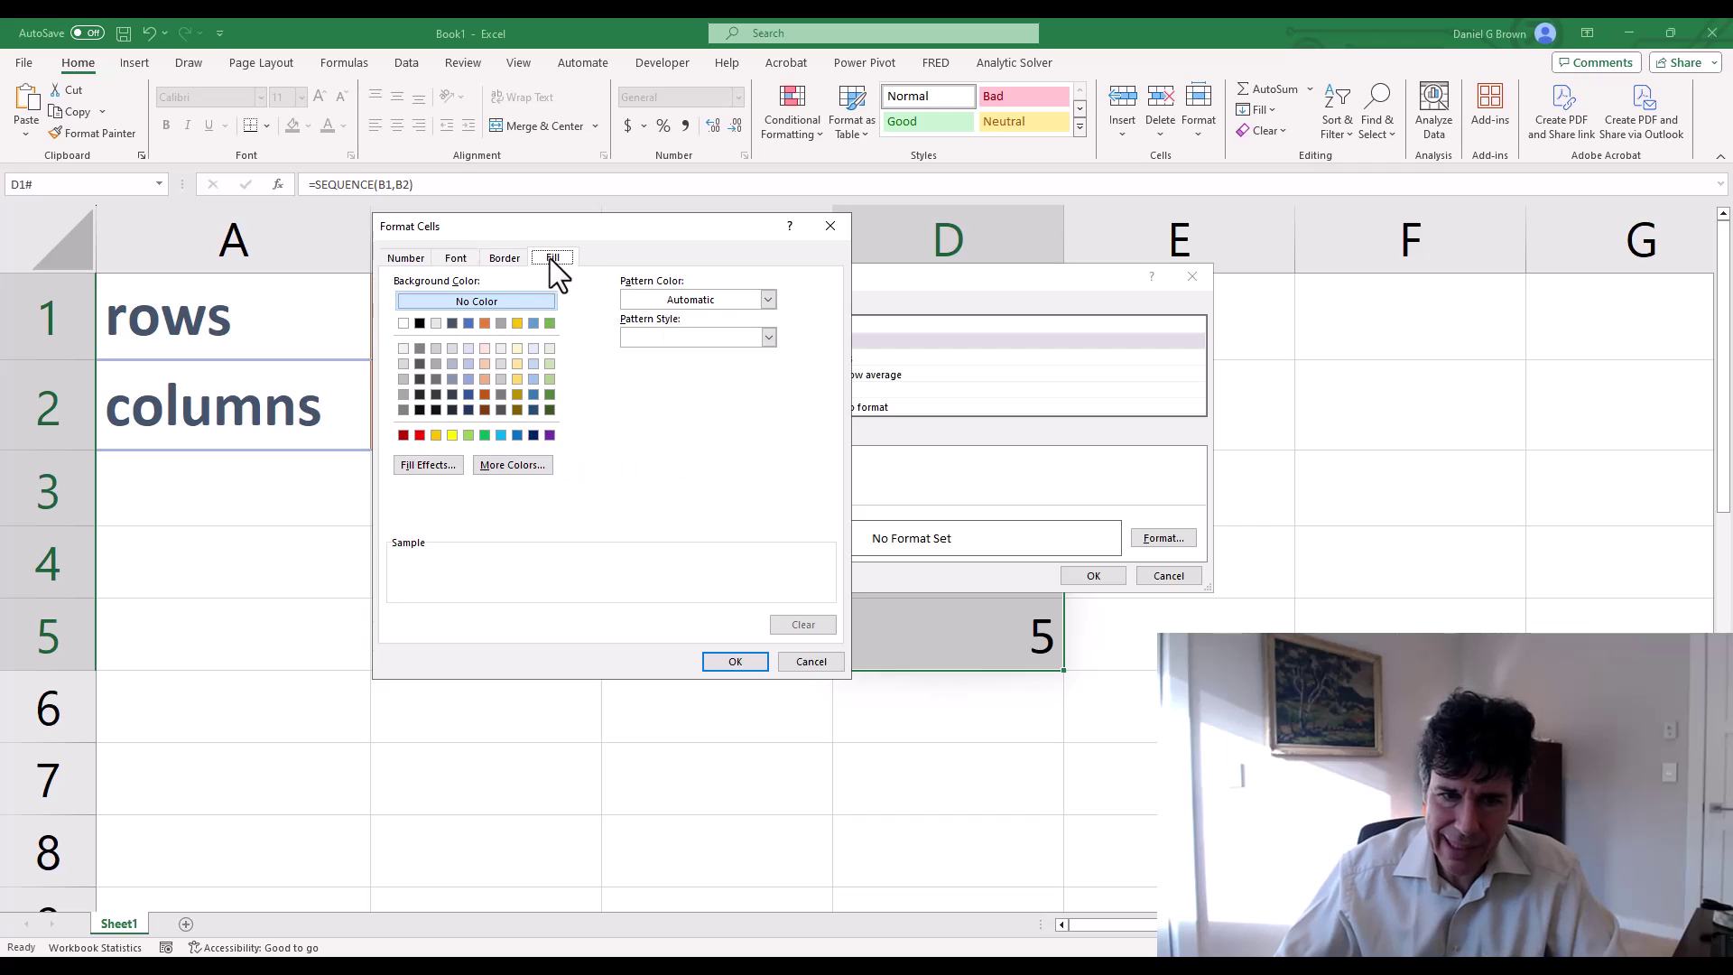
{"action": "left_click", "coordinate": [532, 466]}
{"action": "left_click", "coordinate": [812, 299]}
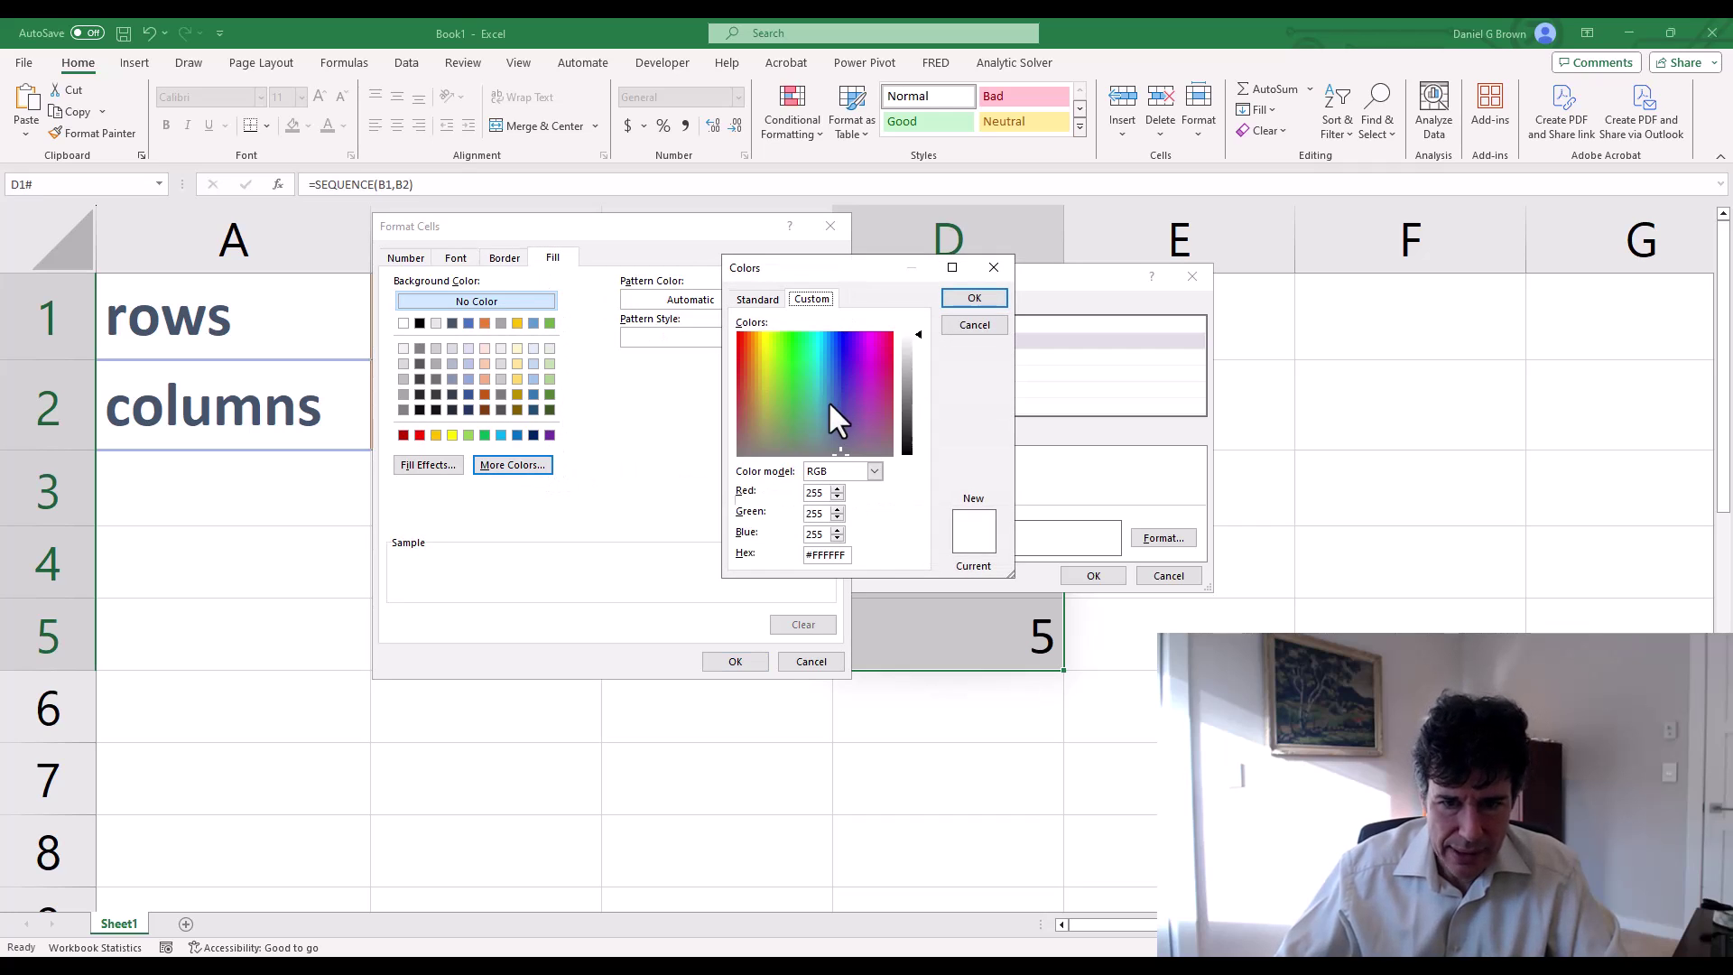
{"action": "double_click", "coordinate": [816, 493]}
{"action": "type", "text": "242"}
{"action": "key", "text": "Tab"}
{"action": "type", "text": "242"}
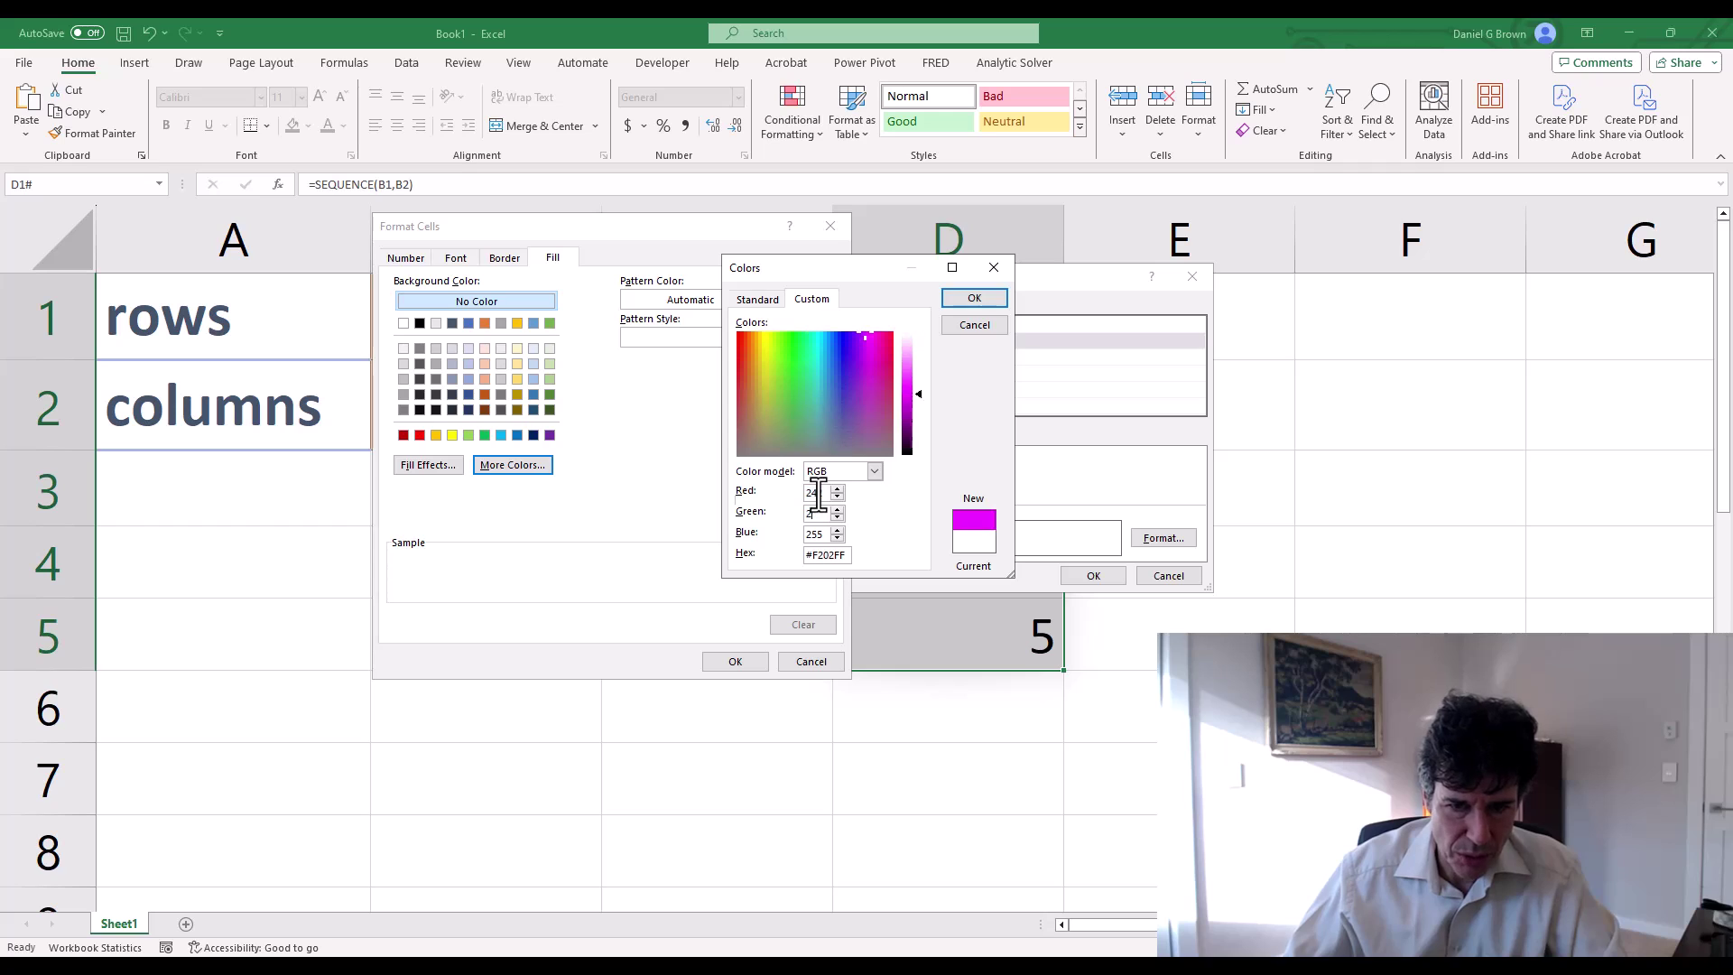
{"action": "key", "text": "Tab"}
{"action": "type", "text": "242"}
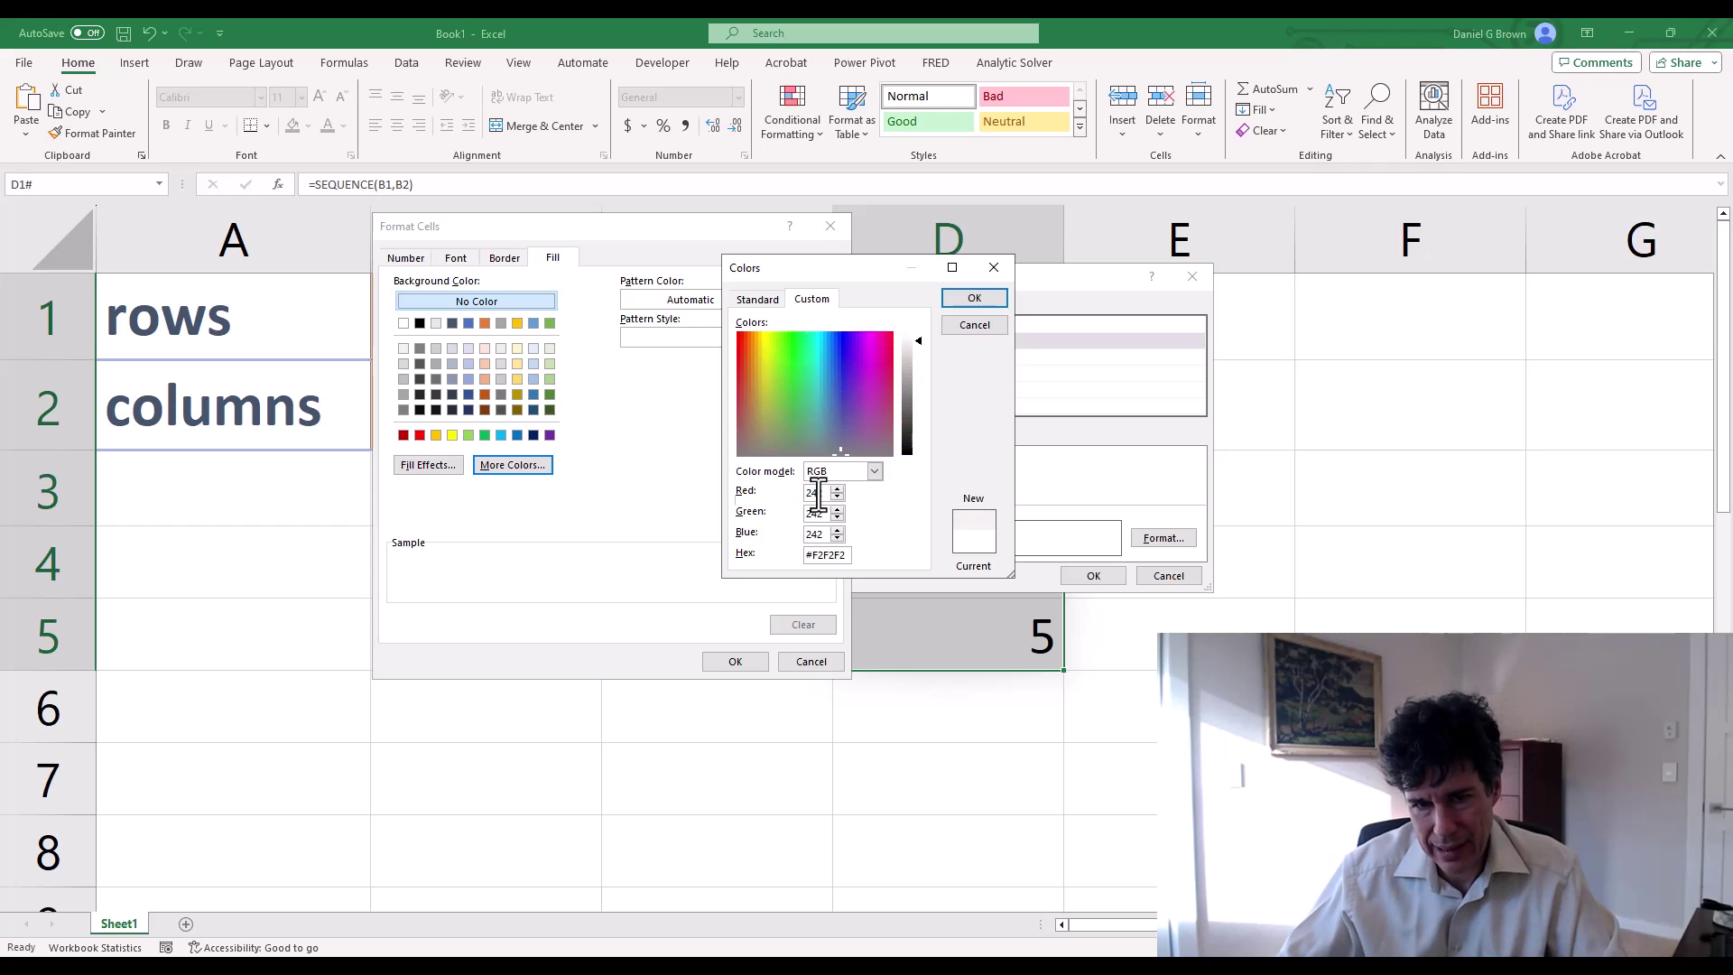
Step: Accept the light grey colour and confirm the dialogs to create the No Blanks rule
{"action": "left_click", "coordinate": [979, 297]}
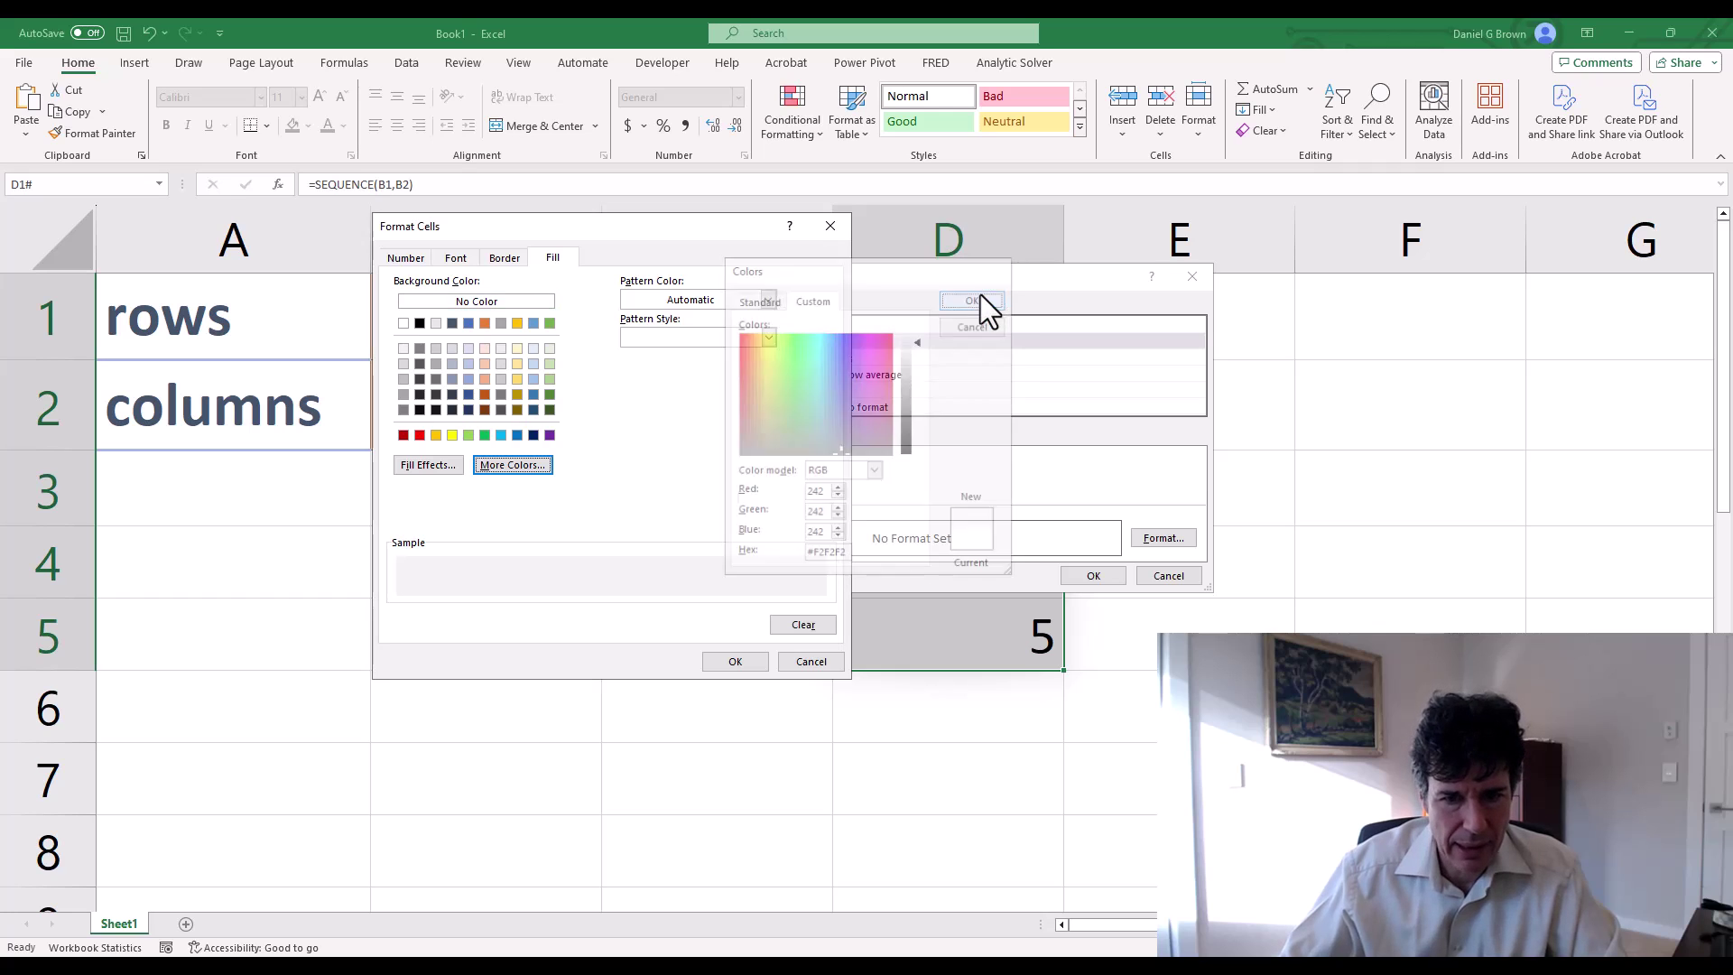
{"action": "left_click", "coordinate": [737, 662]}
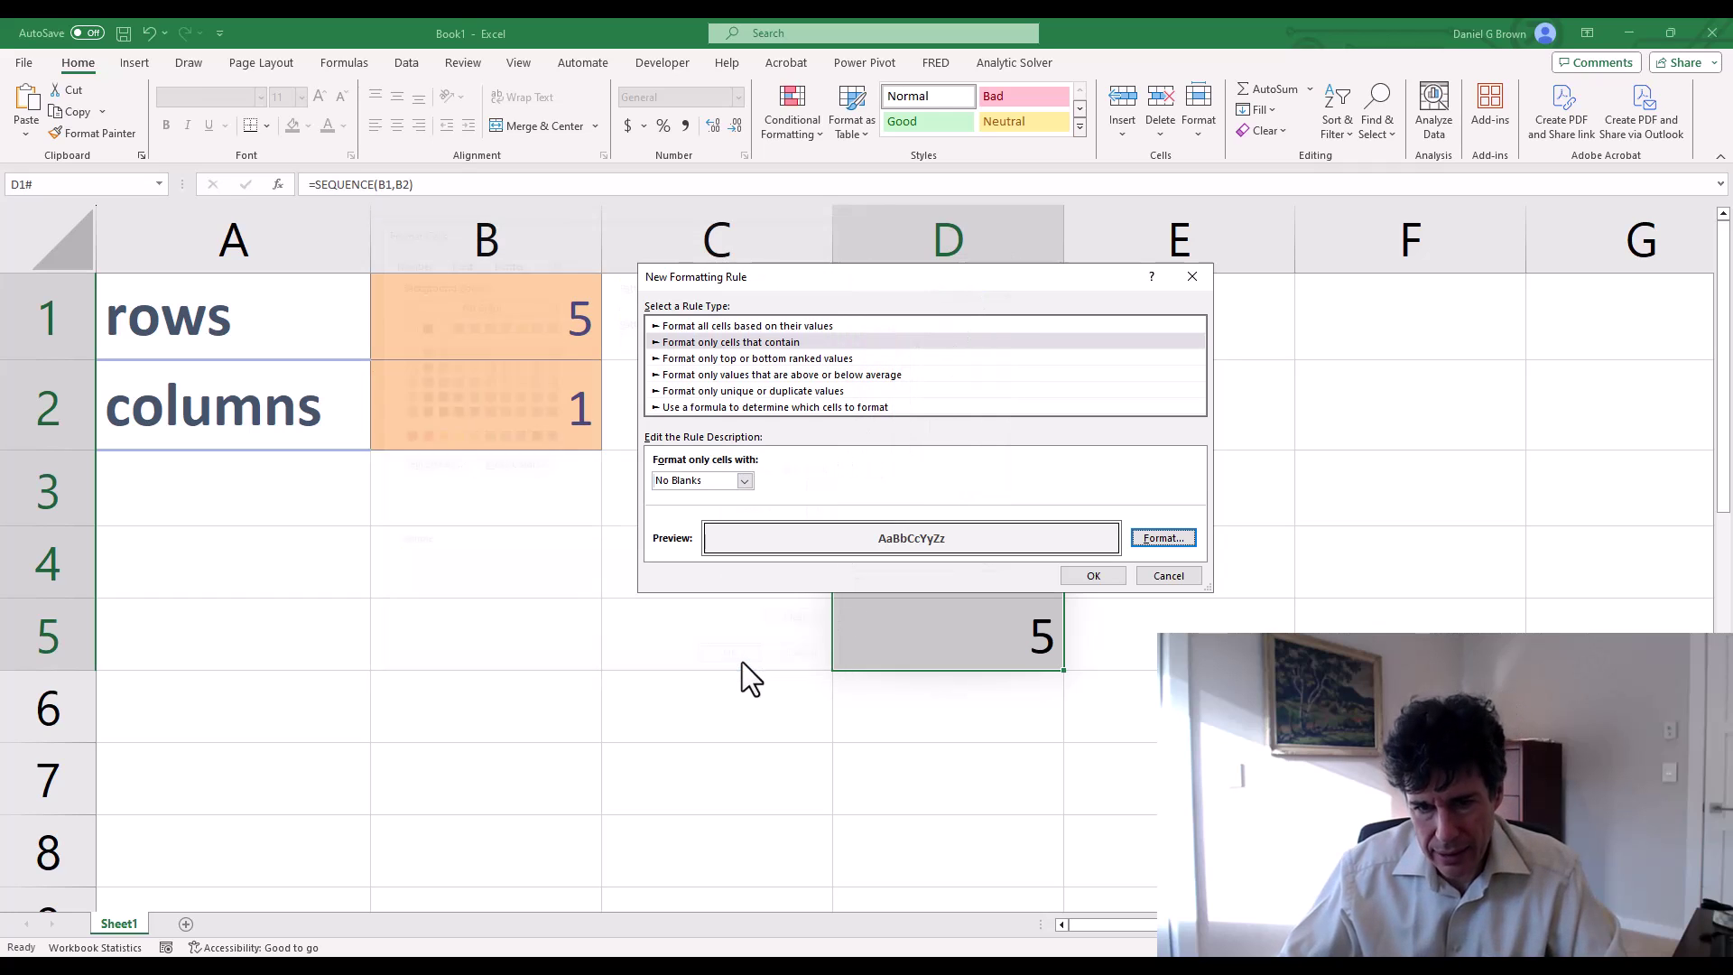
{"action": "left_click", "coordinate": [1096, 575]}
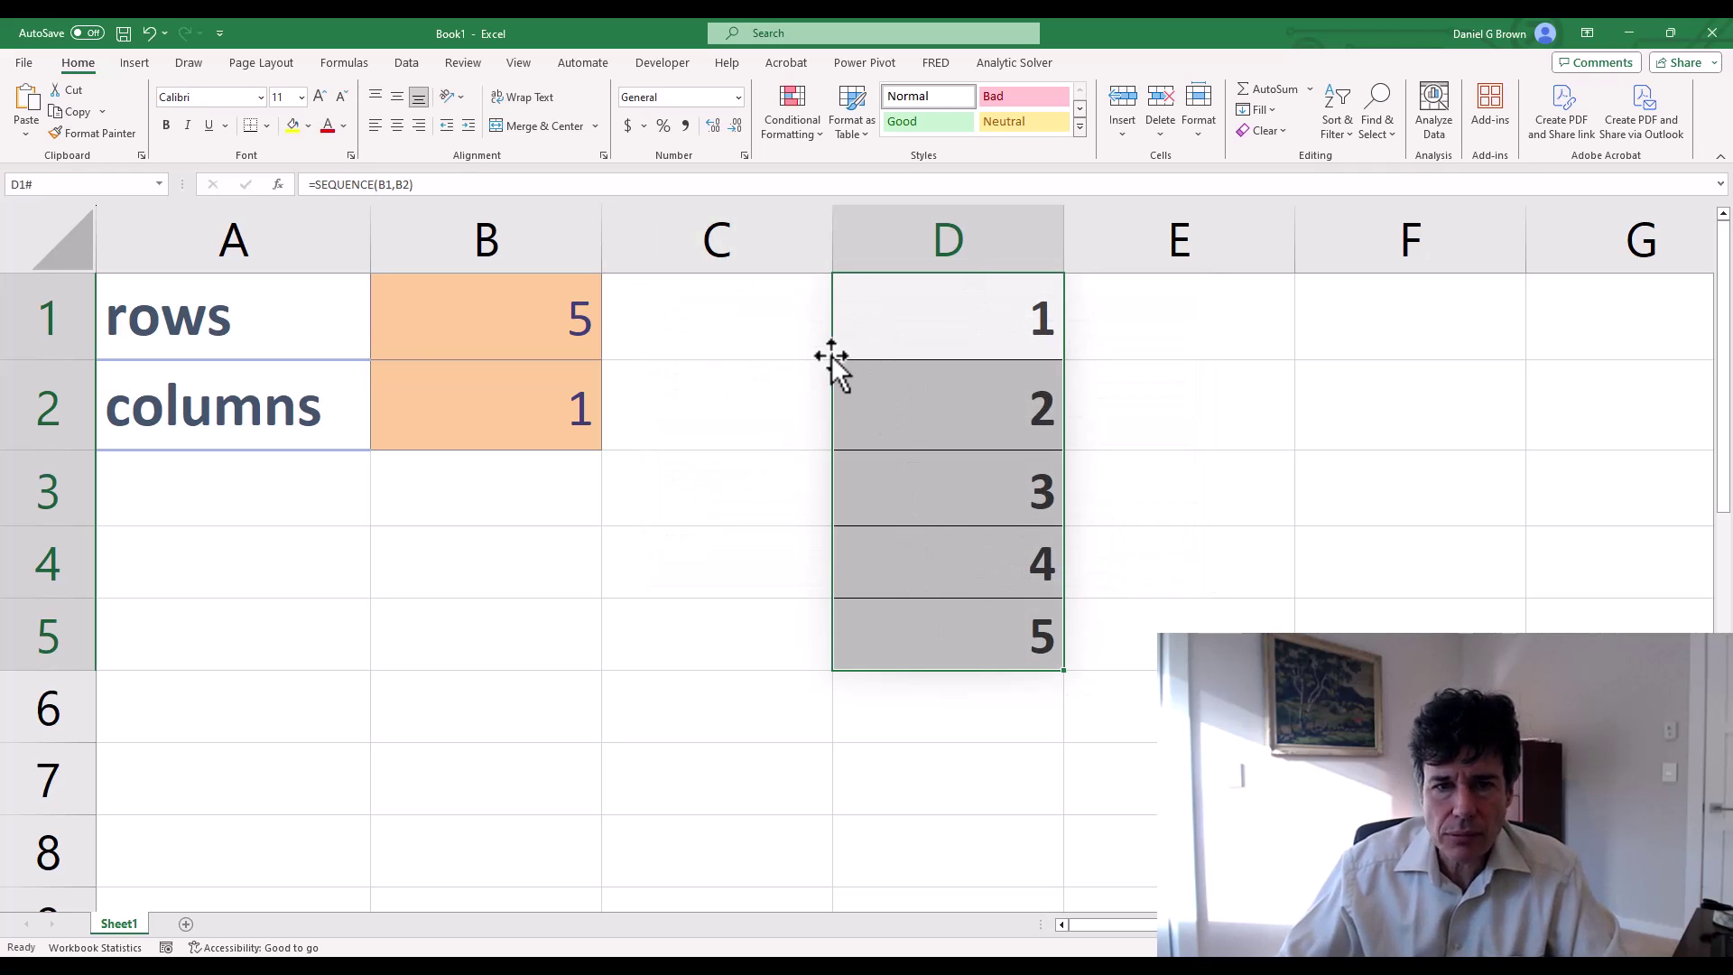
Step: In Manage Rules, begin retyping the rule's Applies to range from =$D$1:$D$5 to =$D:$D
{"action": "left_click", "coordinate": [795, 126]}
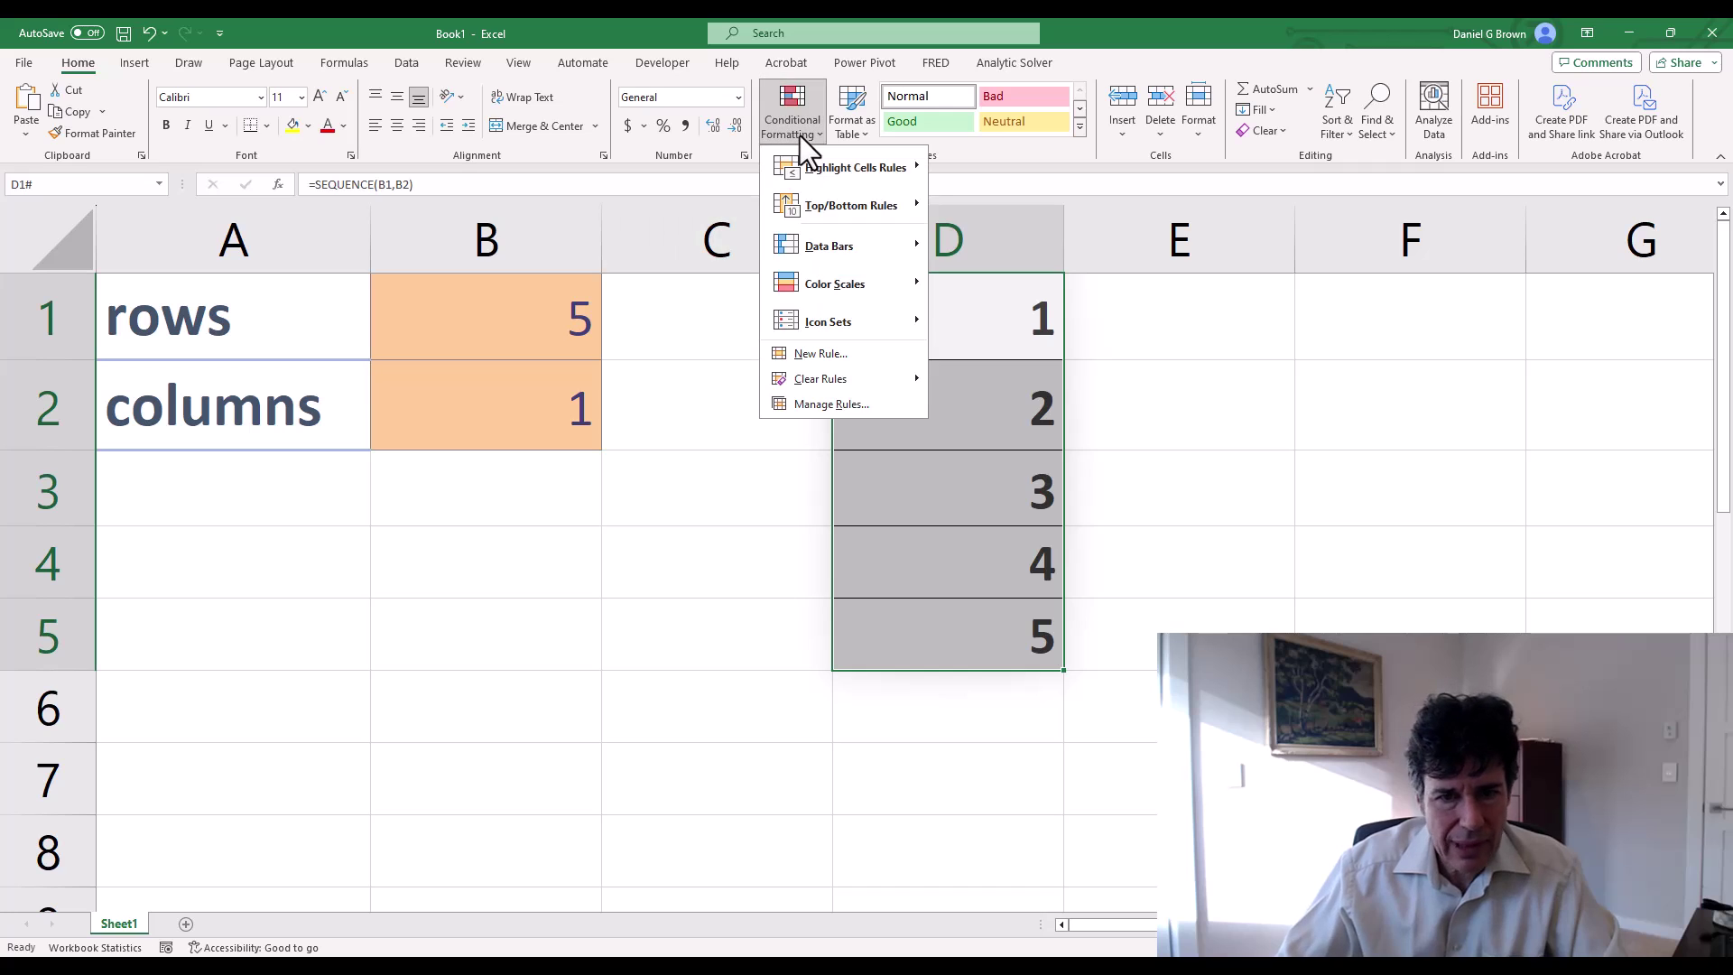
{"action": "left_click", "coordinate": [852, 406]}
{"action": "left_click", "coordinate": [1025, 406]}
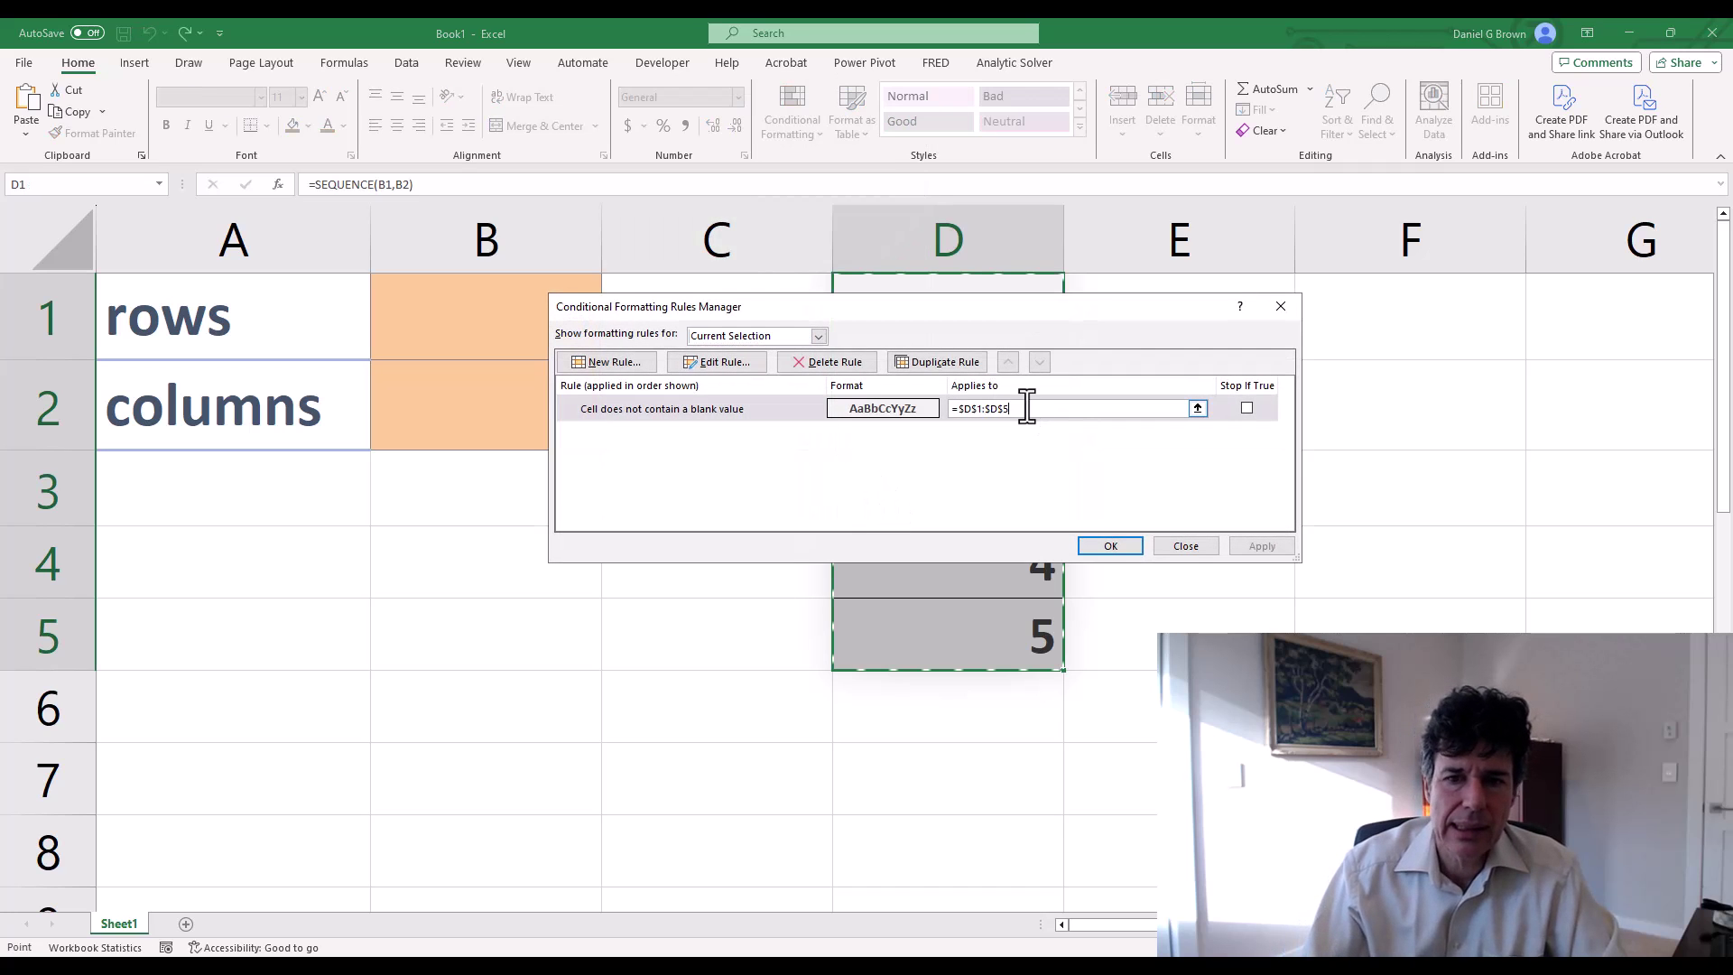
{"action": "key", "text": "BackSpace"}
{"action": "key", "text": "BackSpace"}
{"action": "key", "text": "BackSpace"}
{"action": "key", "text": "BackSpace"}
{"action": "key", "text": "BackSpace"}
{"action": "key", "text": "BackSpace"}
{"action": "key", "text": "BackSpace"}
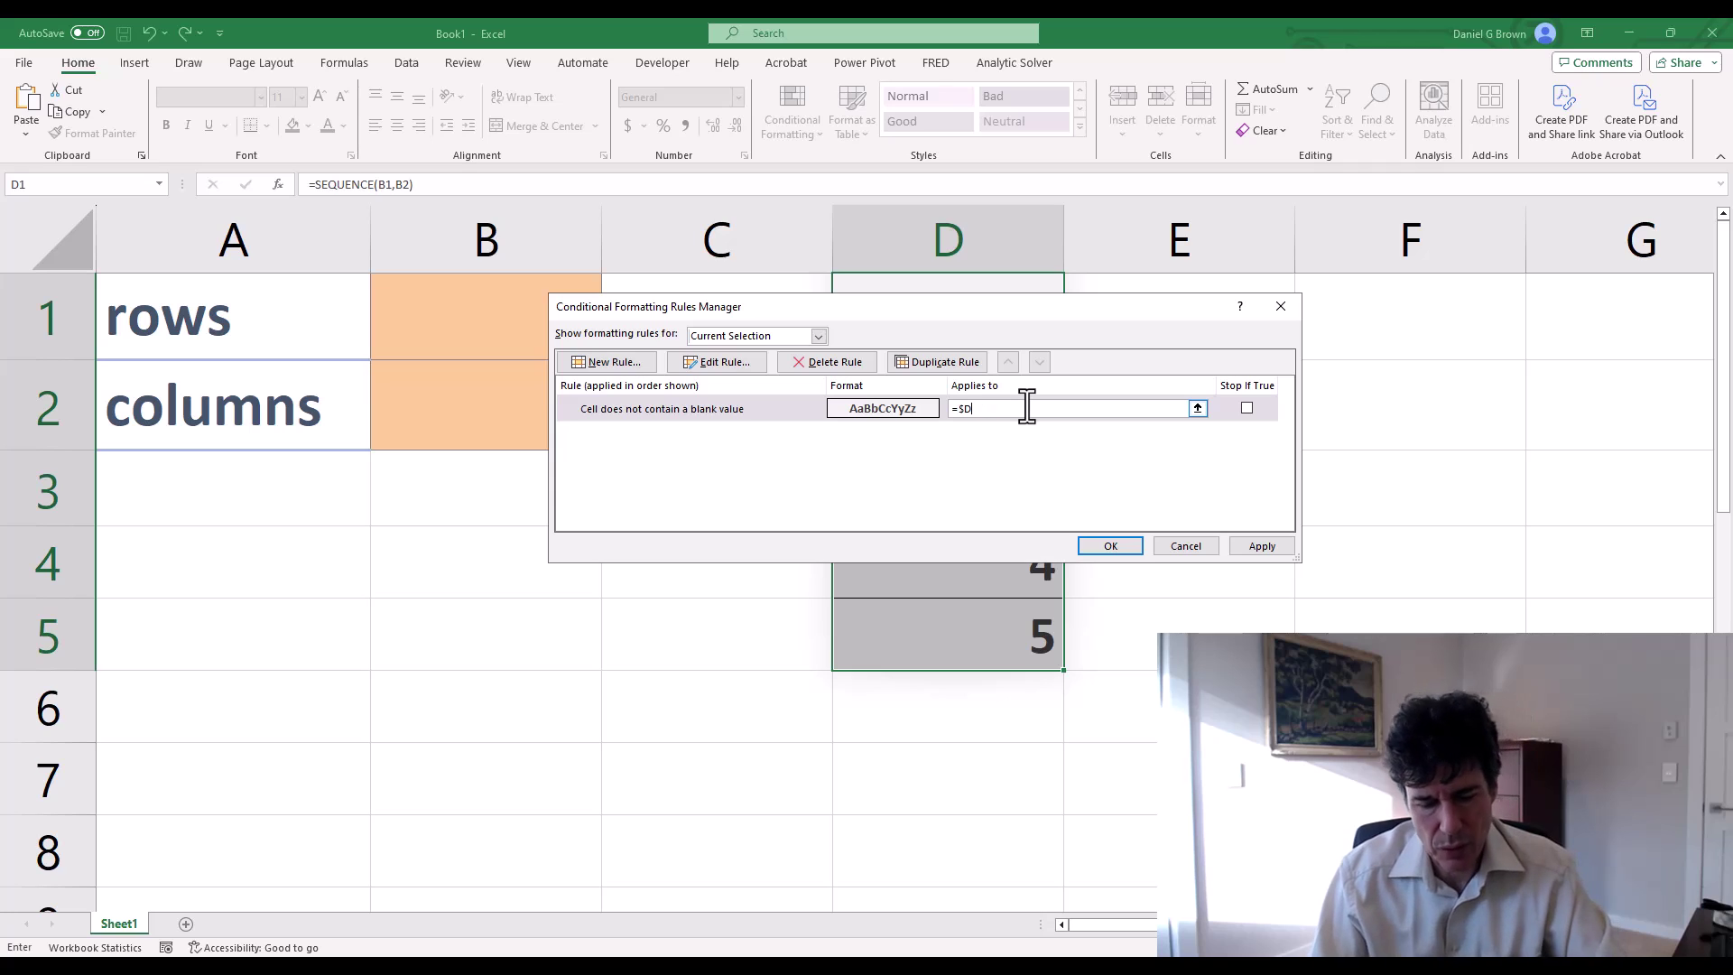
{"action": "type", "text": ":"}
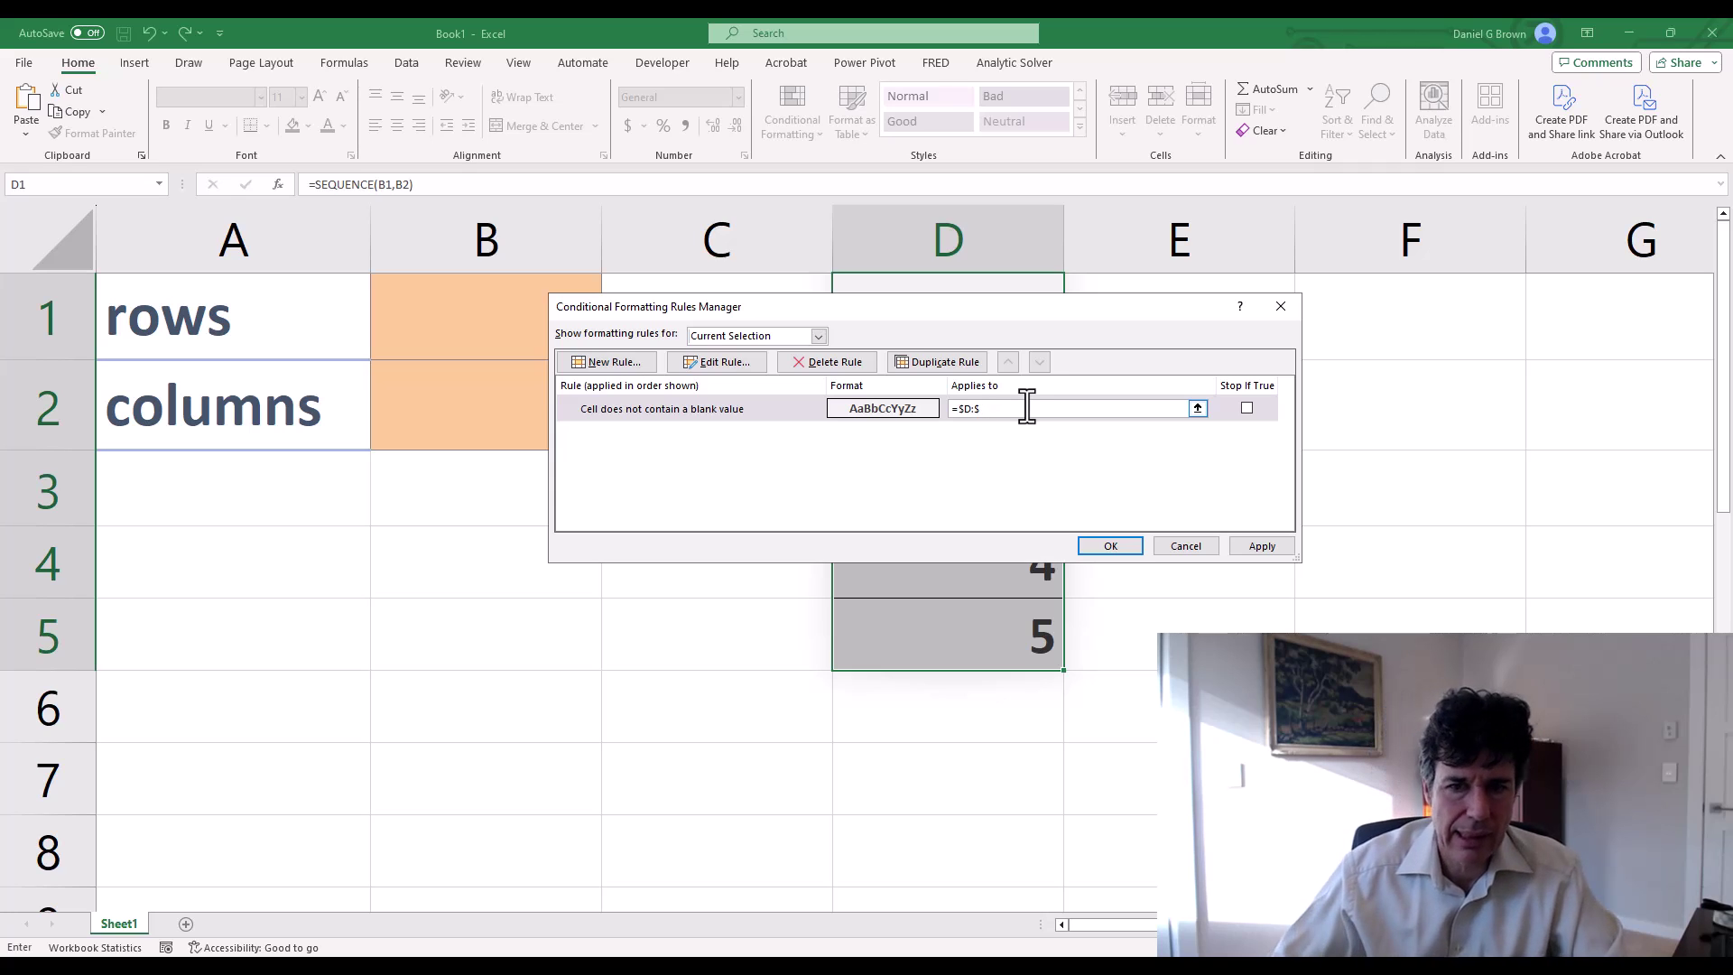
{"action": "type", "text": "$d"}
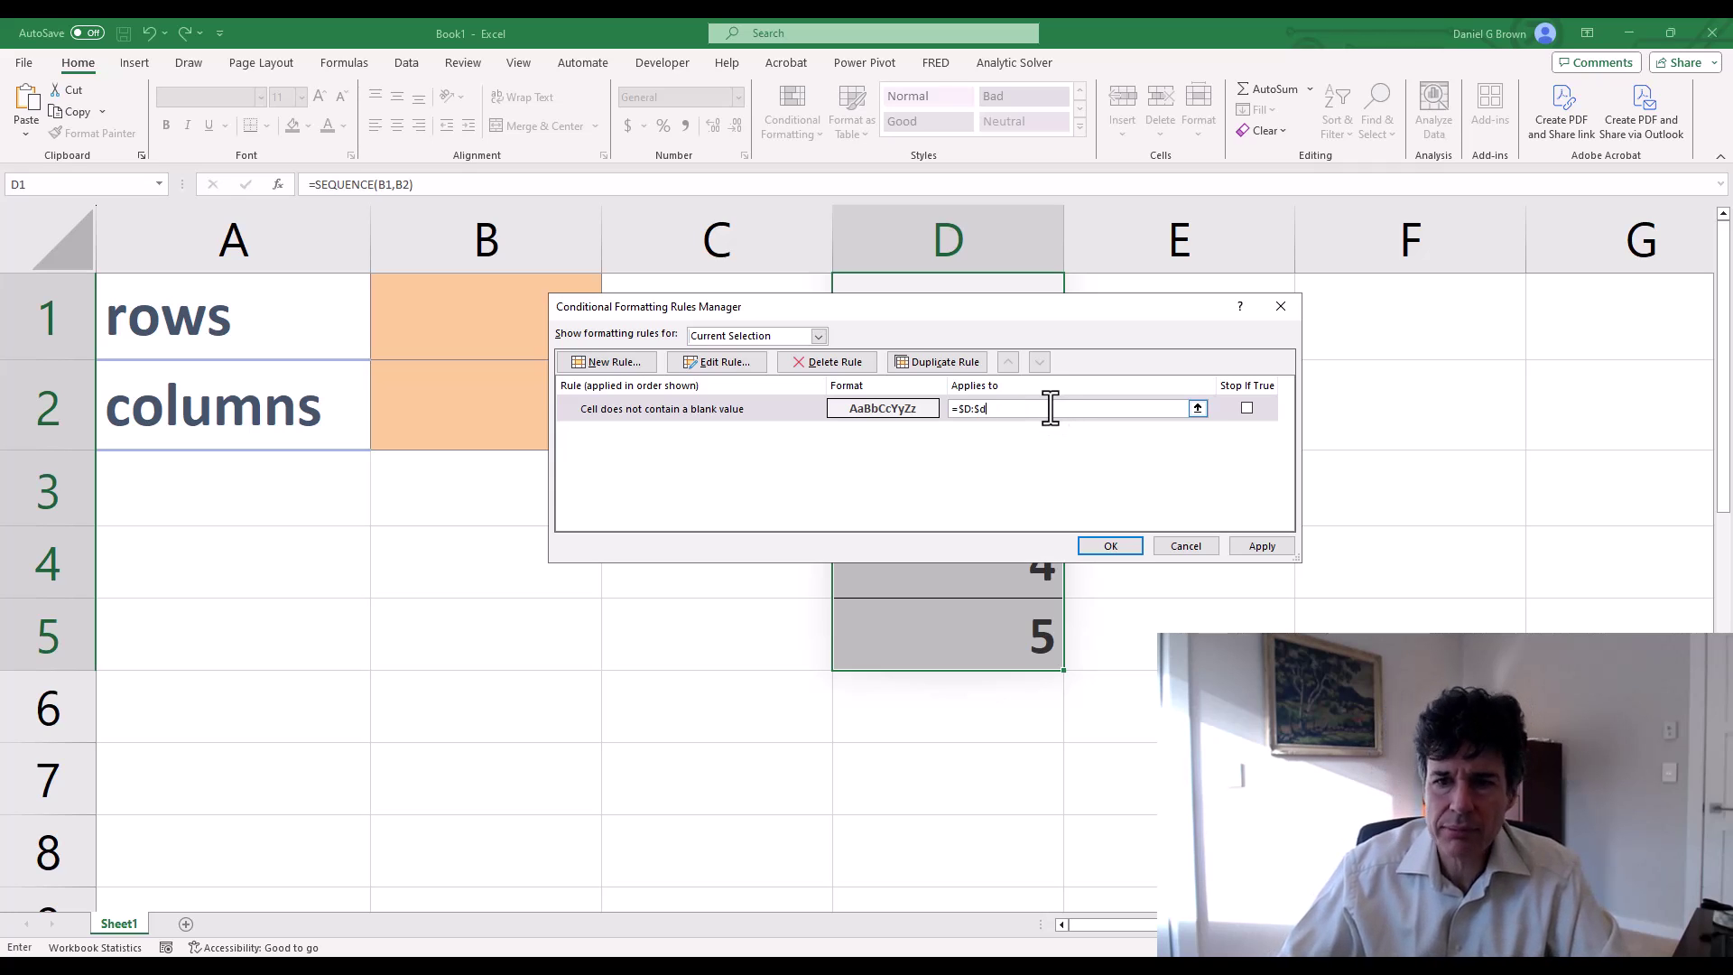
Step: Apply the whole-column rule, then test it with 10 in D21 and delete it
{"action": "left_click", "coordinate": [1111, 546]}
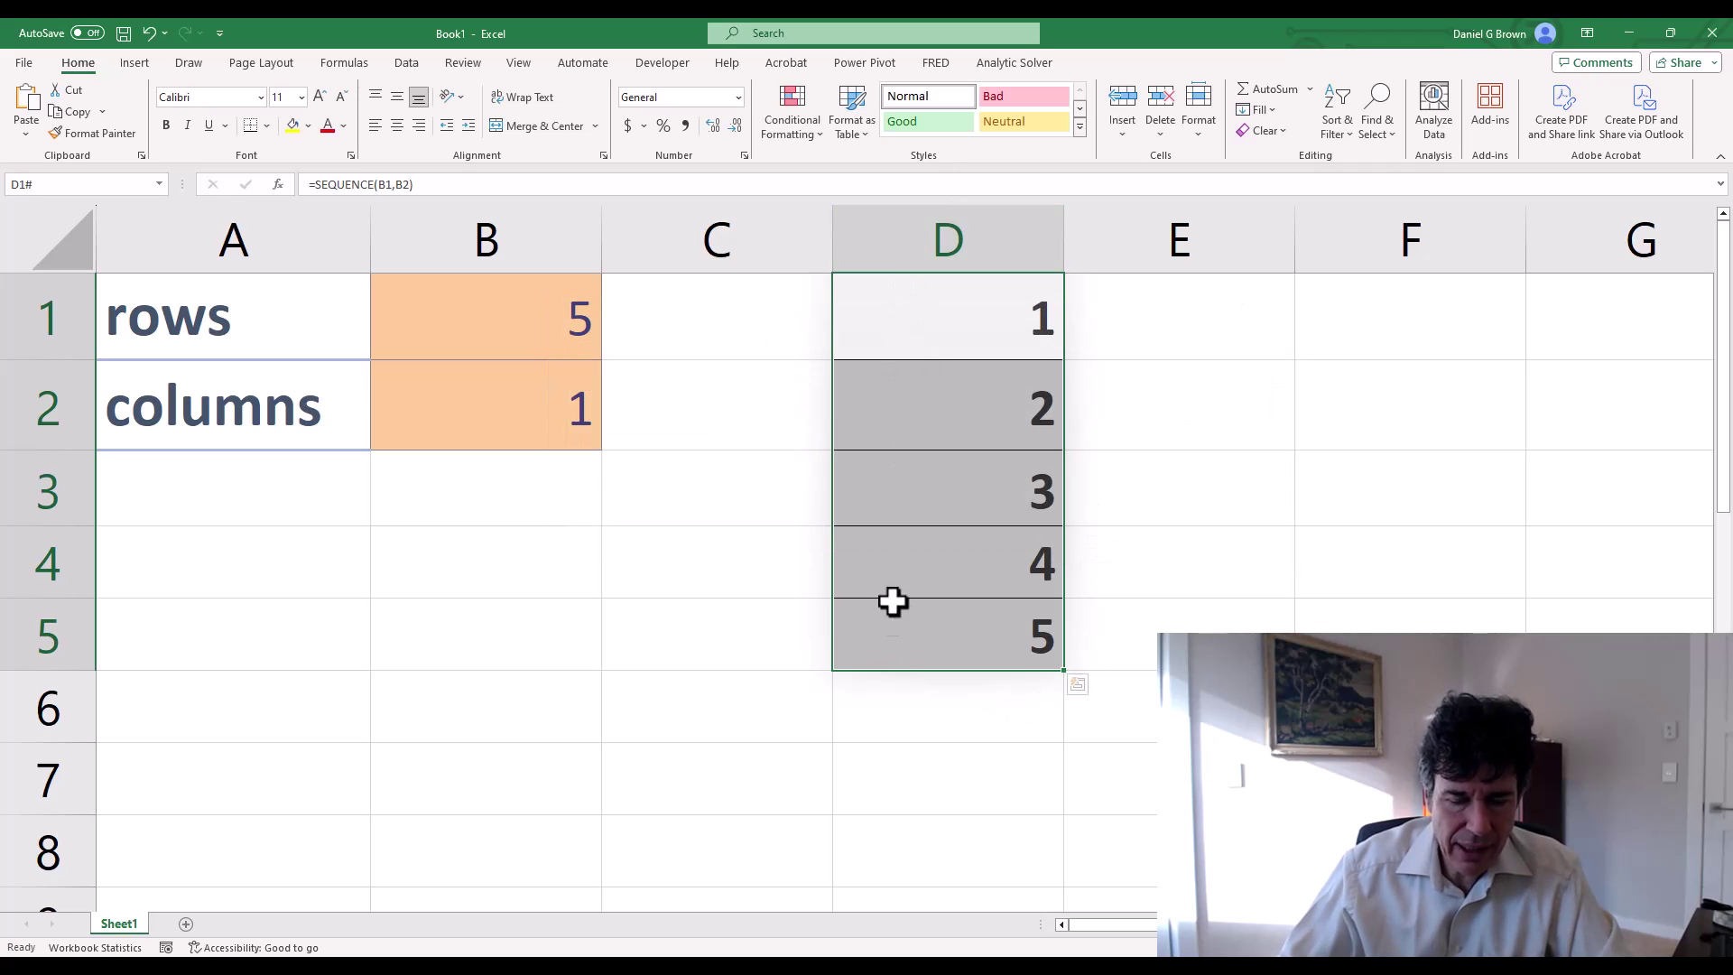
{"action": "scroll", "coordinate": [920, 743], "scroll_direction": "down", "scroll_amount": 5}
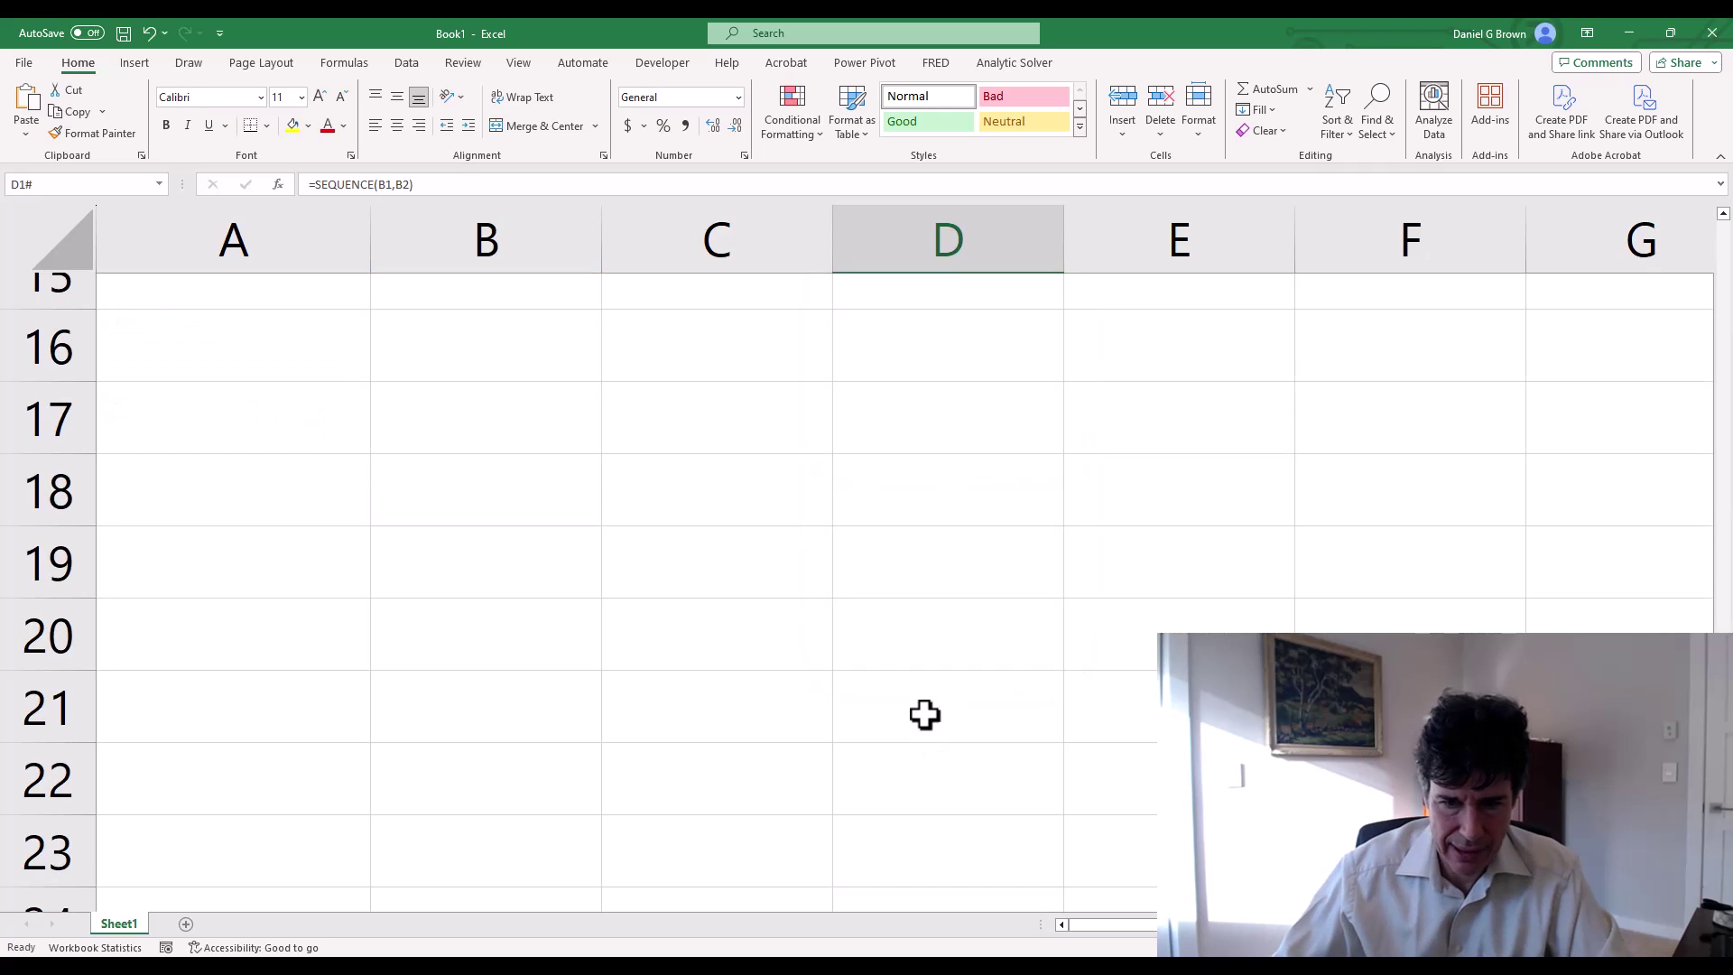
{"action": "left_click", "coordinate": [924, 712]}
{"action": "type", "text": "10"}
{"action": "key", "text": "Return"}
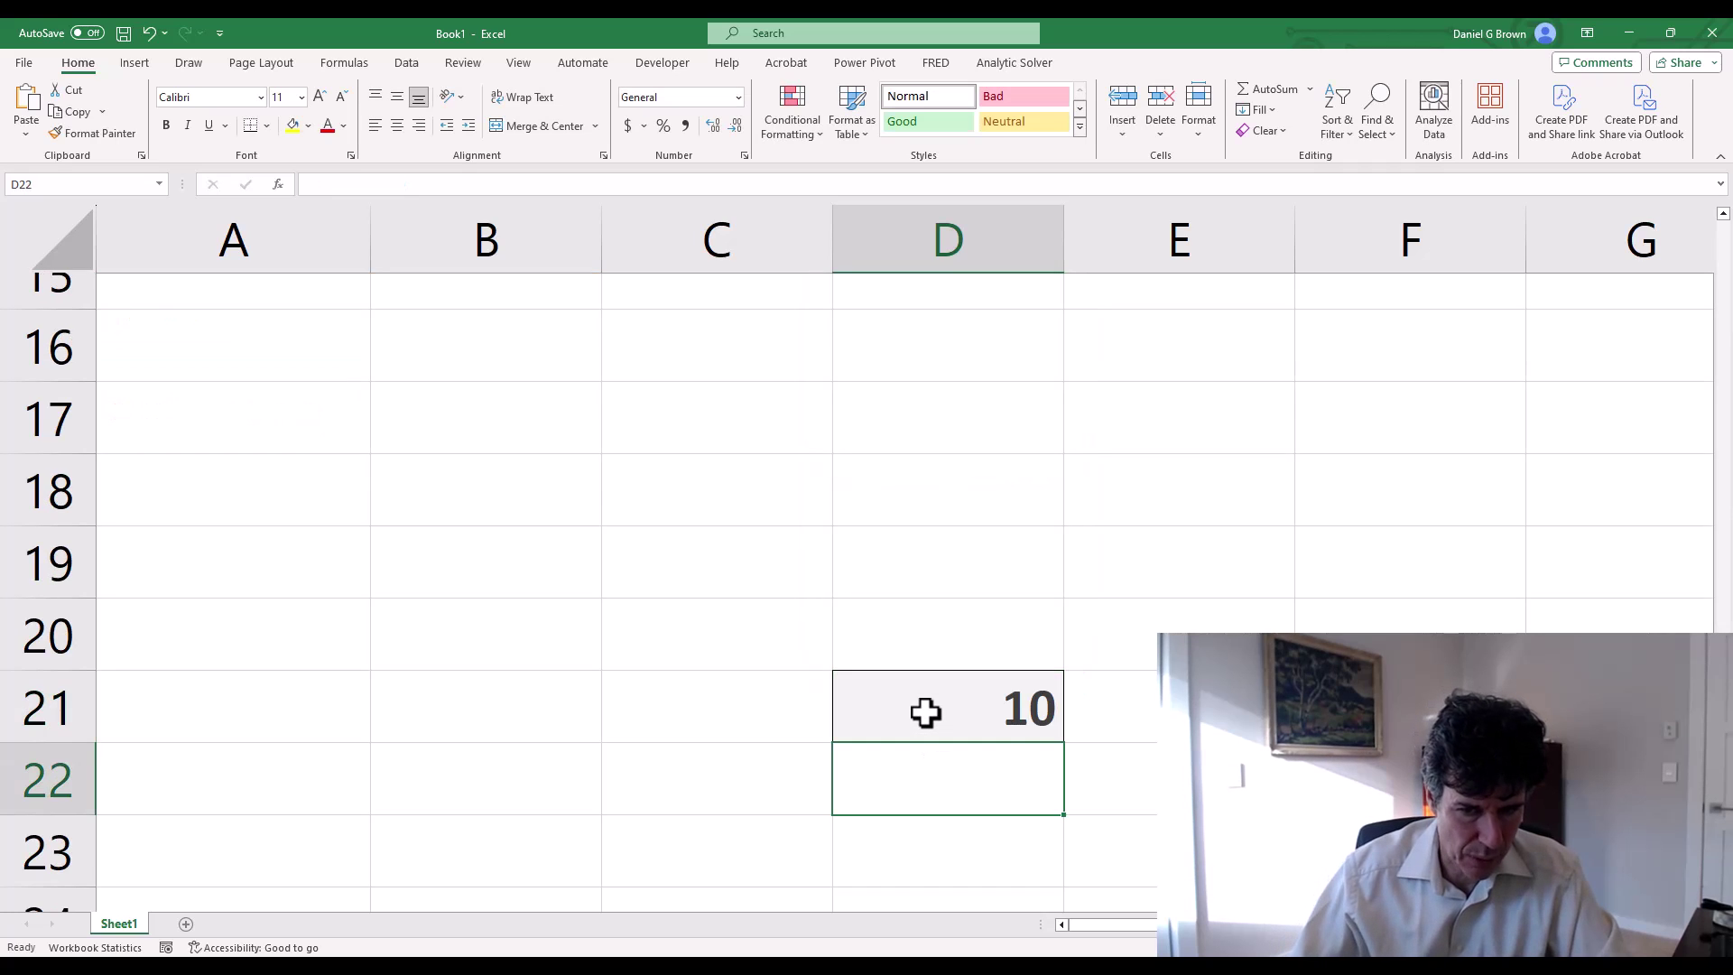
{"action": "left_click", "coordinate": [925, 713]}
{"action": "key", "text": "Delete"}
{"action": "key", "text": "ctrl+Up"}
{"action": "key", "text": "Up"}
{"action": "key", "text": "Up"}
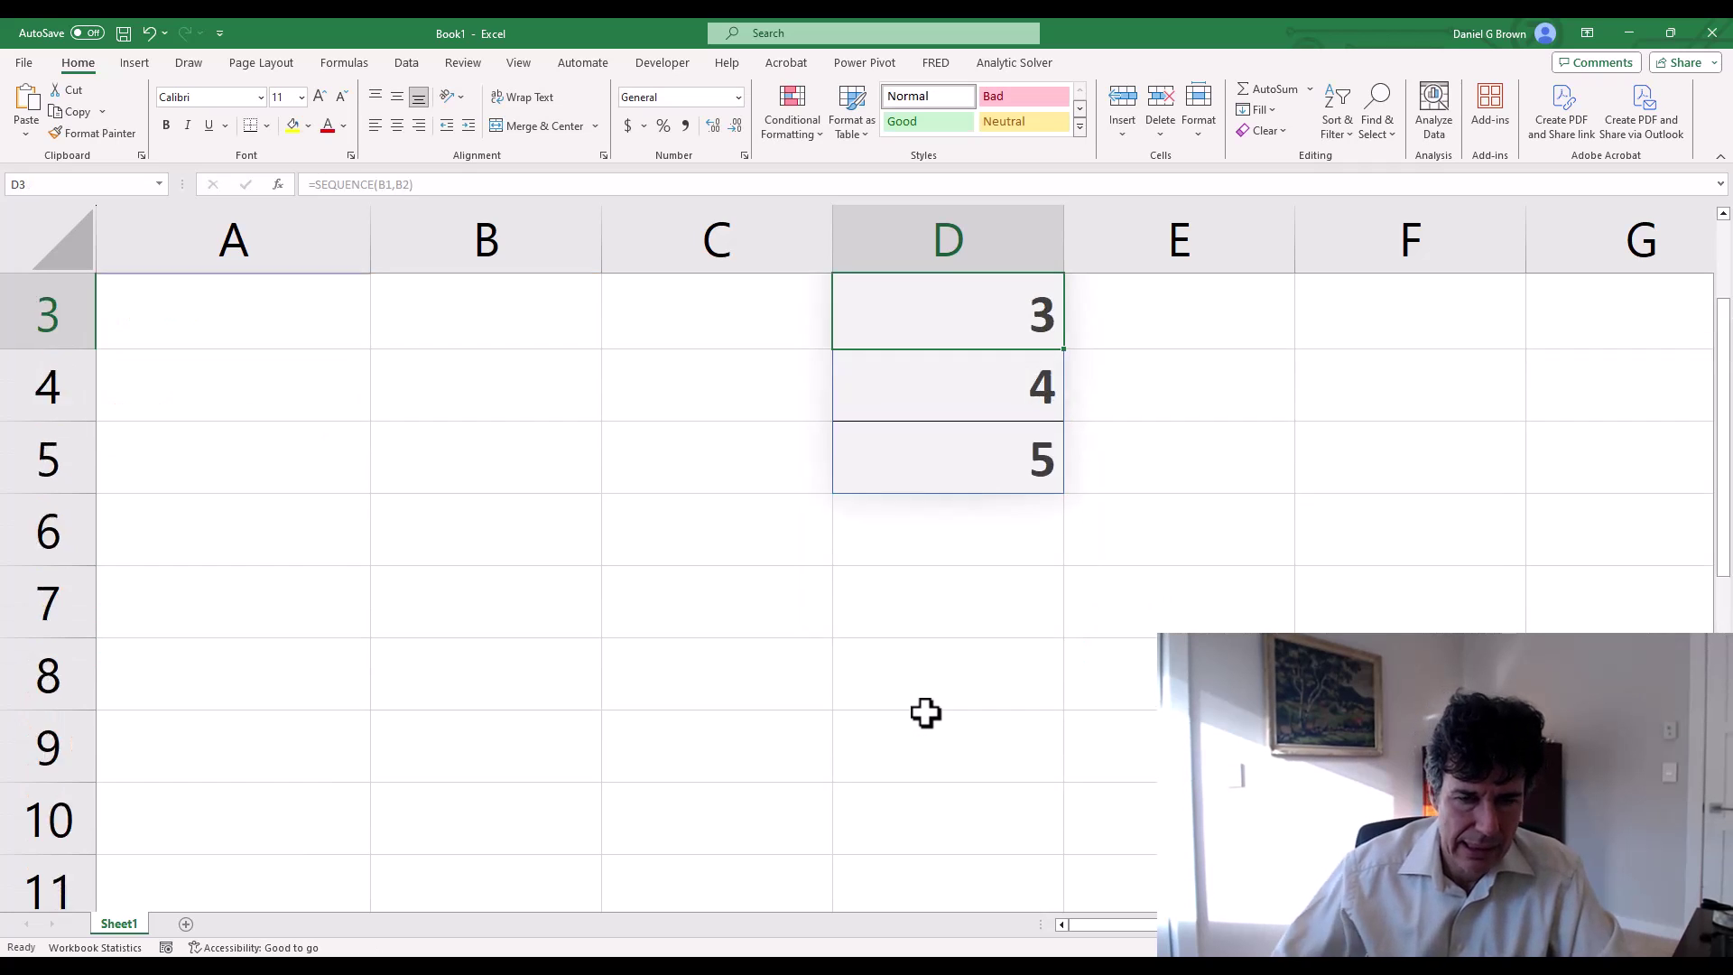
{"action": "key", "text": "Up"}
{"action": "key", "text": "Up"}
Step: Set rows in B1 to 10 and scroll to check the formatted spill
{"action": "left_click", "coordinate": [562, 327]}
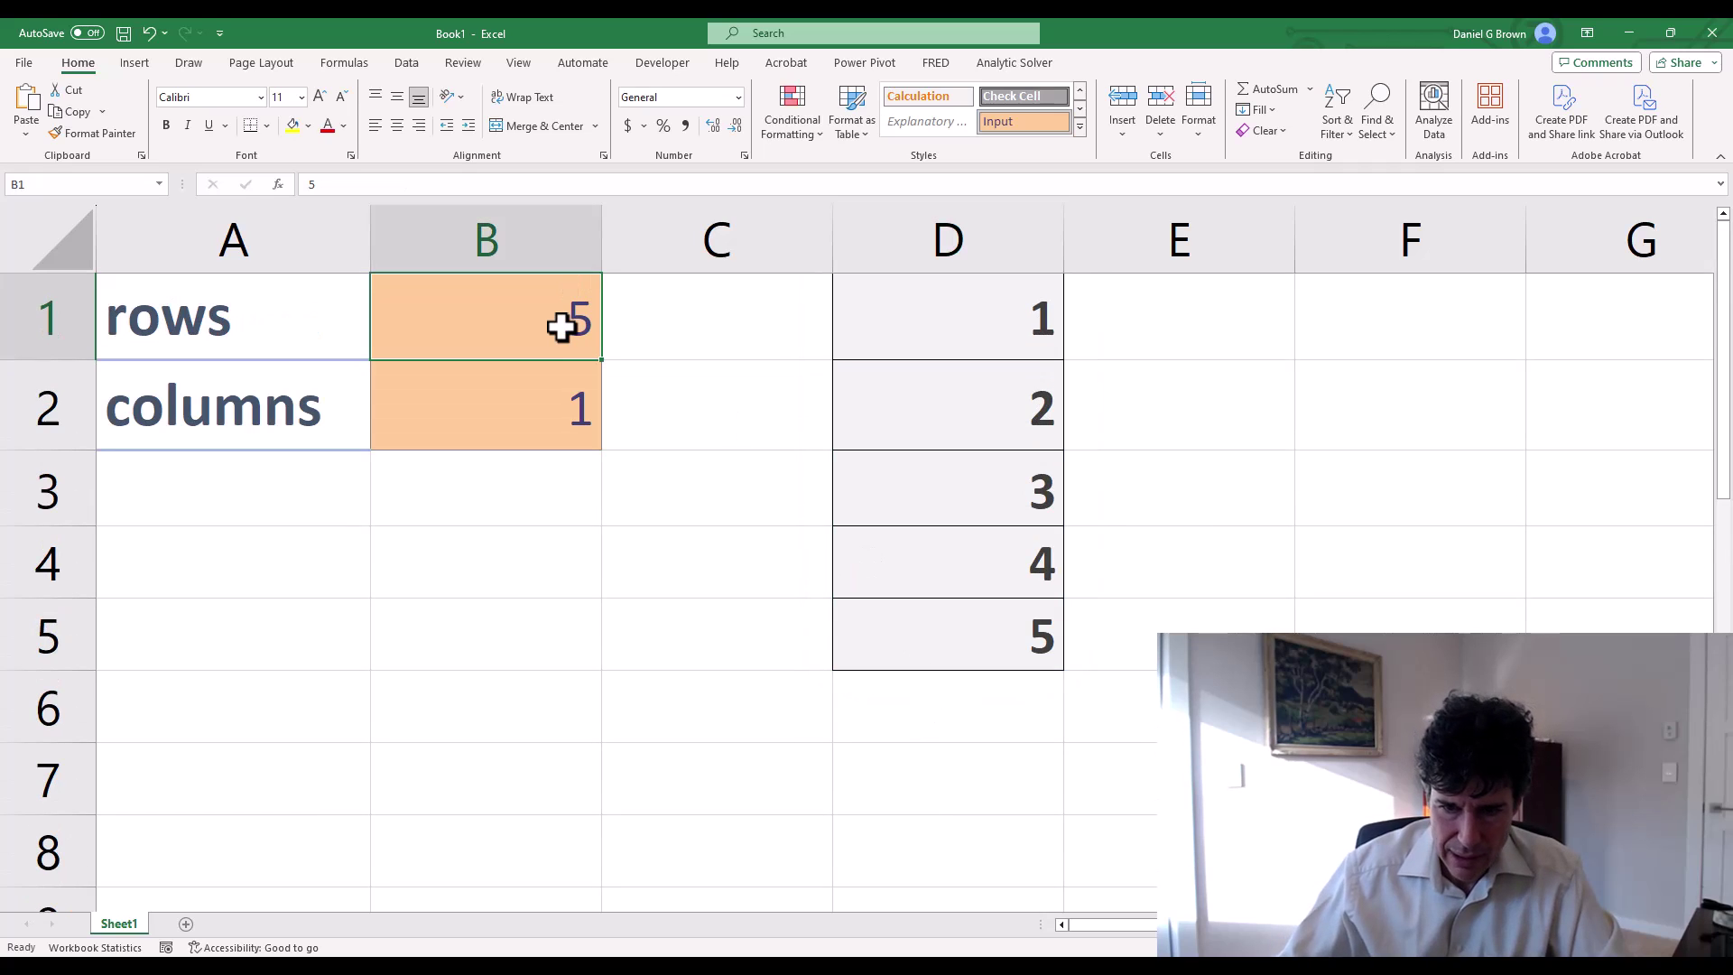
{"action": "type", "text": "10"}
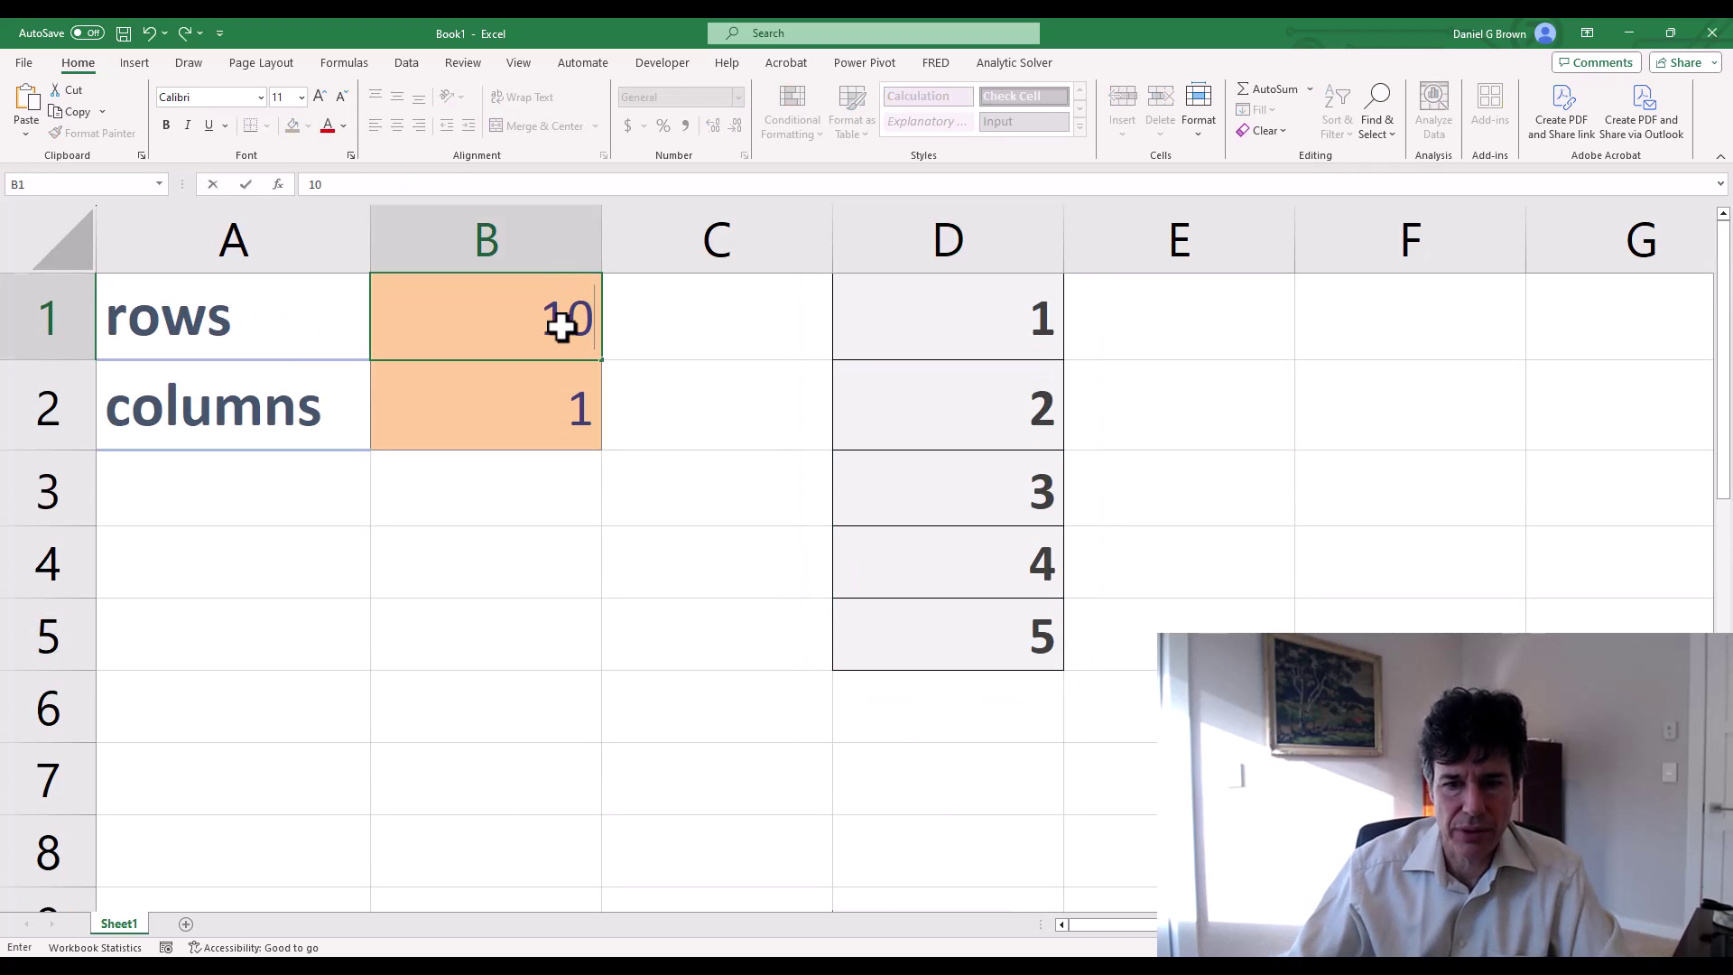
{"action": "key", "text": "Return"}
{"action": "scroll", "coordinate": [1065, 588], "scroll_direction": "down", "scroll_amount": 4}
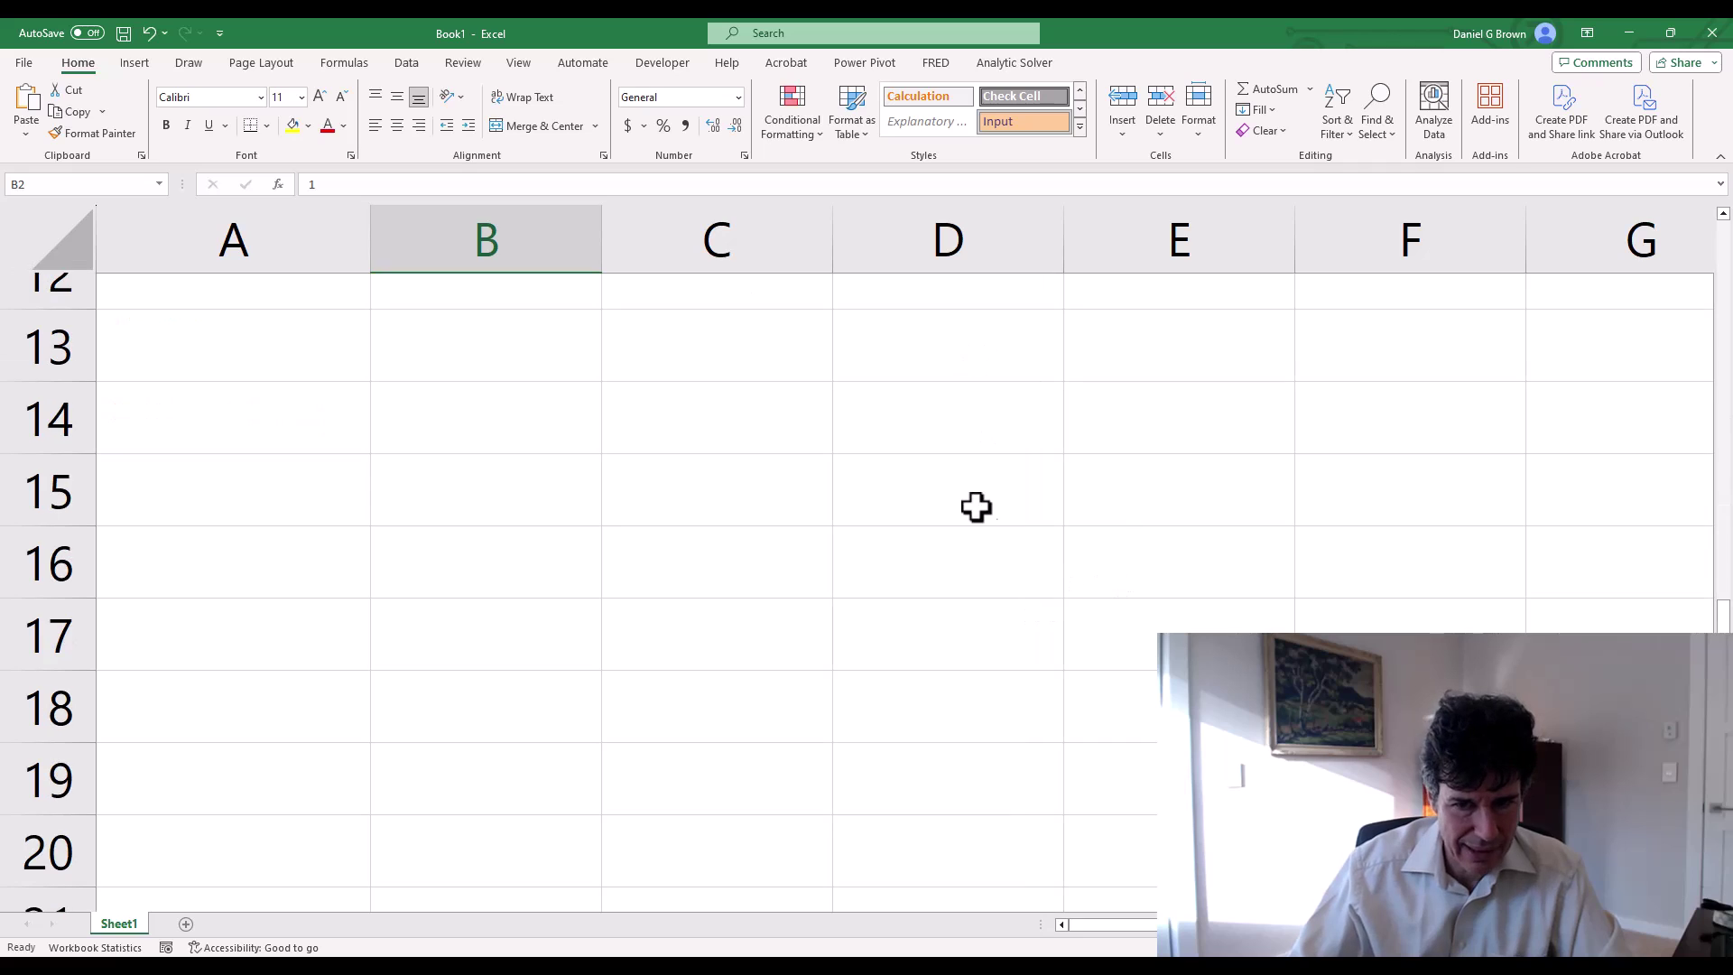
{"action": "scroll", "coordinate": [975, 507], "scroll_direction": "up", "scroll_amount": 2}
{"action": "scroll", "coordinate": [932, 565], "scroll_direction": "up", "scroll_amount": 2}
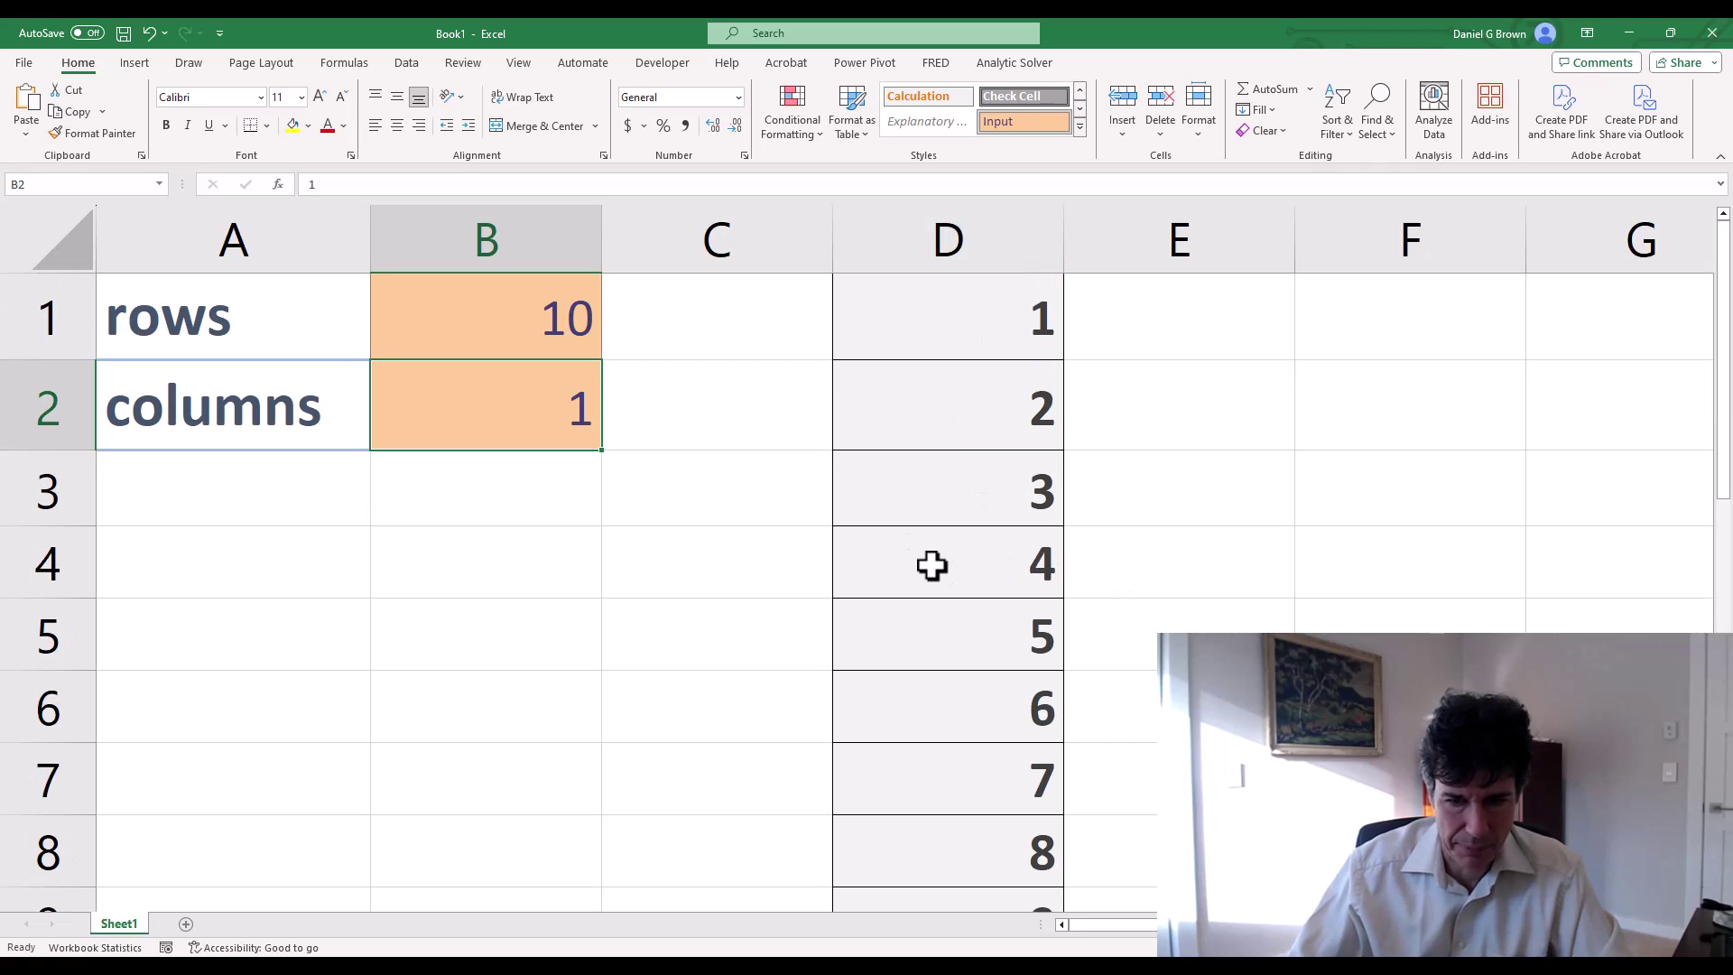
Step: Set rows to 15, check the spill's end, then set rows to 2
{"action": "left_click", "coordinate": [574, 334]}
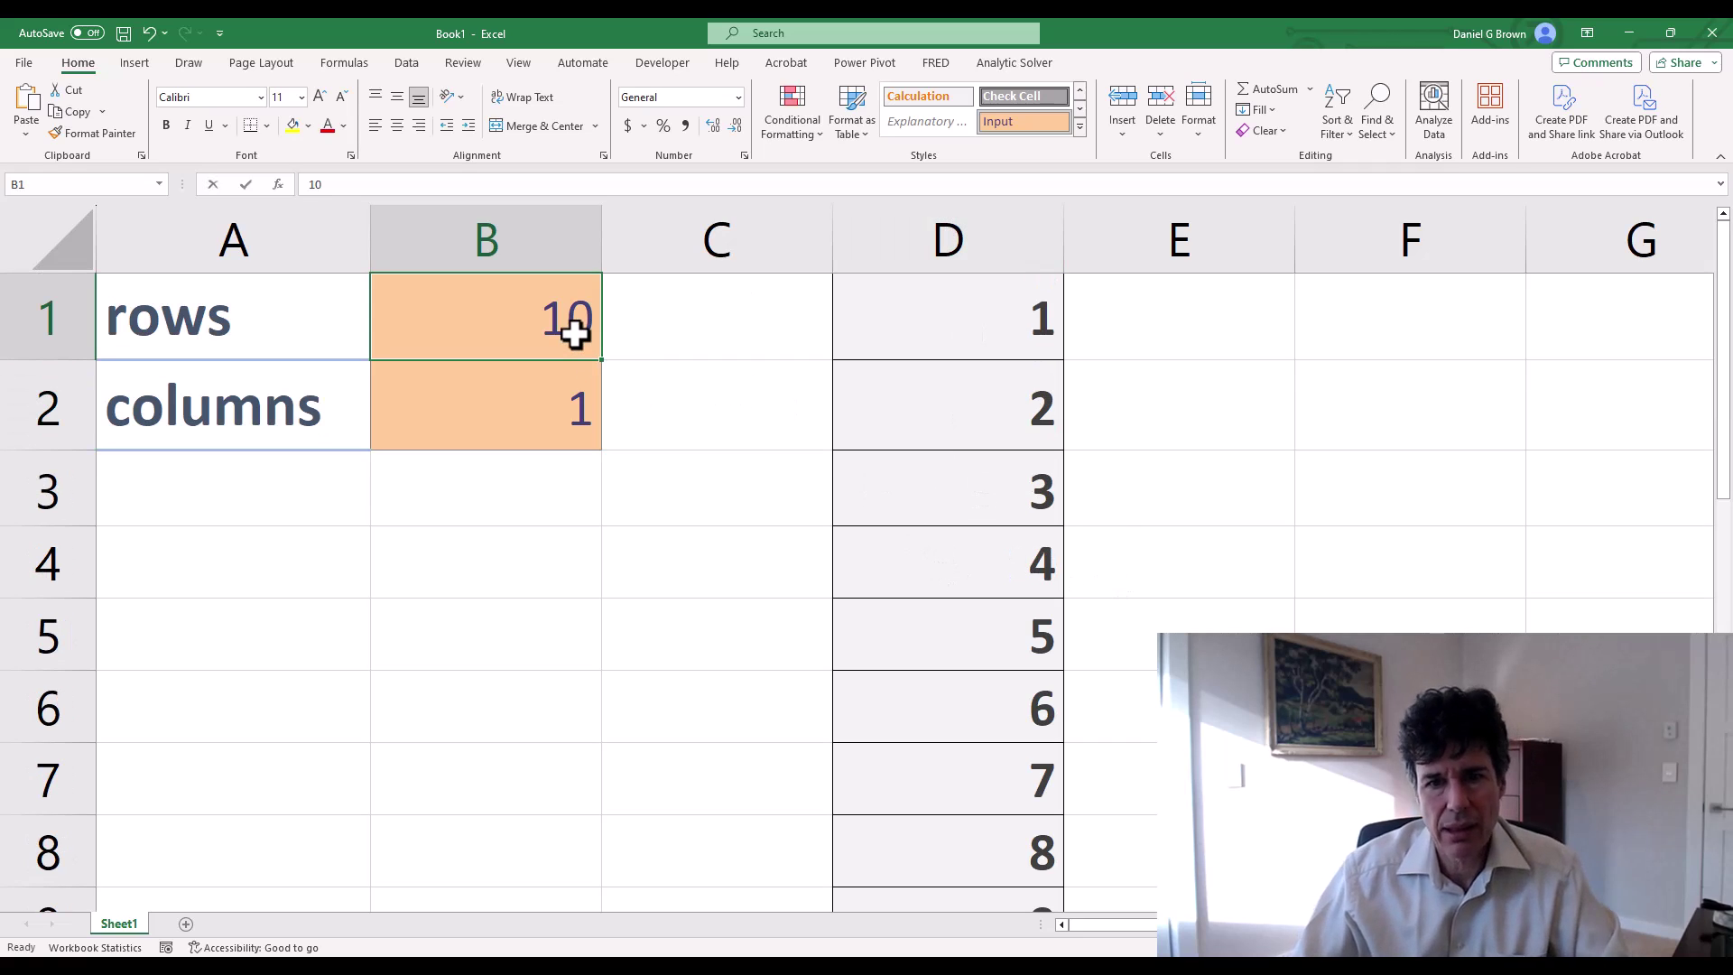
{"action": "type", "text": "15"}
{"action": "key", "text": "Return"}
{"action": "key", "text": "Right"}
{"action": "key", "text": "Right"}
{"action": "key", "text": "ctrl+Down"}
{"action": "key", "text": "Down"}
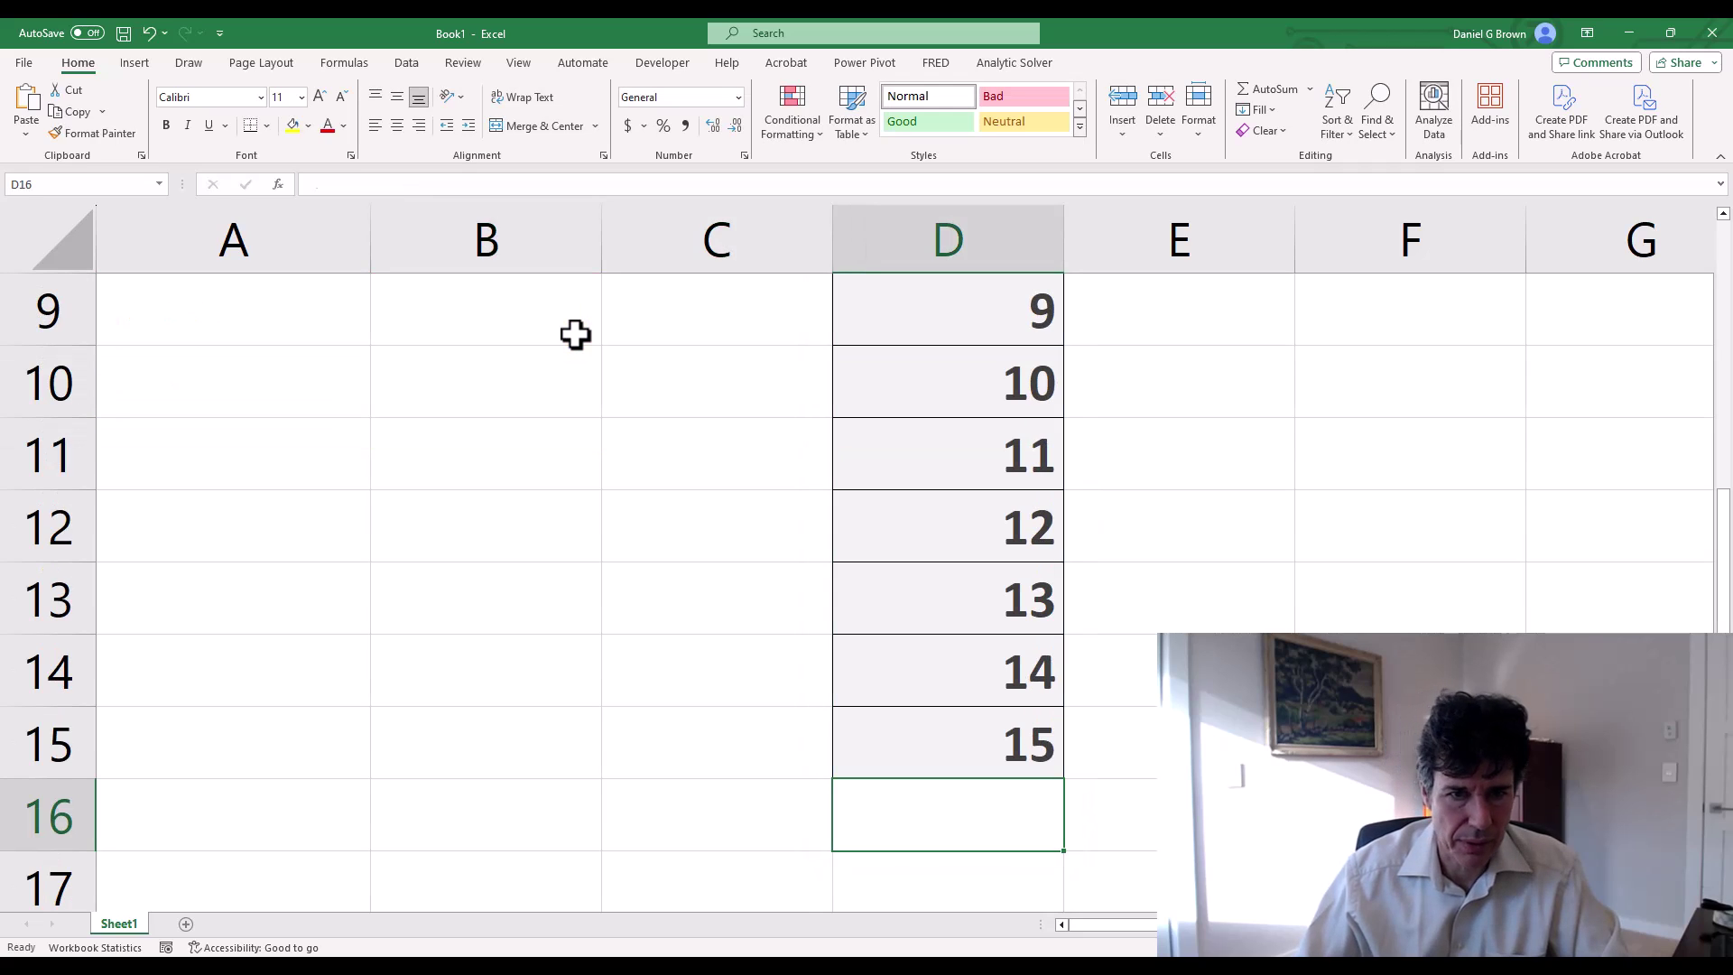
{"action": "key", "text": "ctrl+Up"}
{"action": "key", "text": "ctrl+Up"}
{"action": "key", "text": "Left"}
{"action": "key", "text": "Left"}
{"action": "type", "text": "2"}
{"action": "key", "text": "Return"}
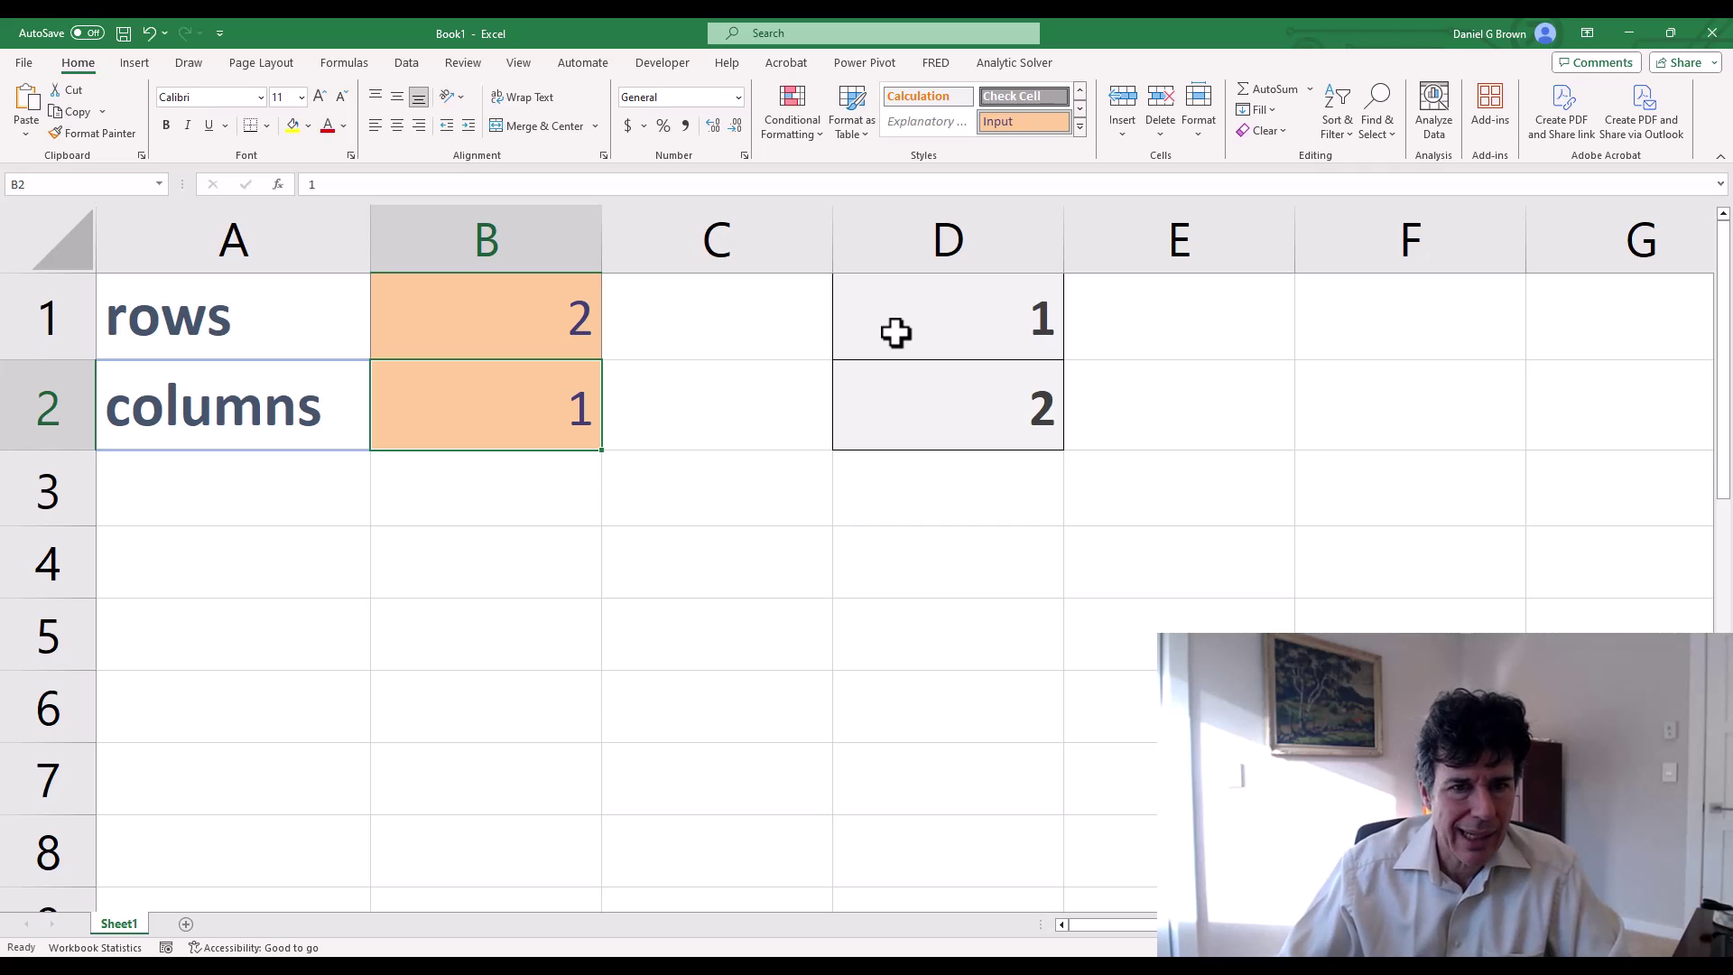
{"action": "left_click", "coordinate": [586, 318]}
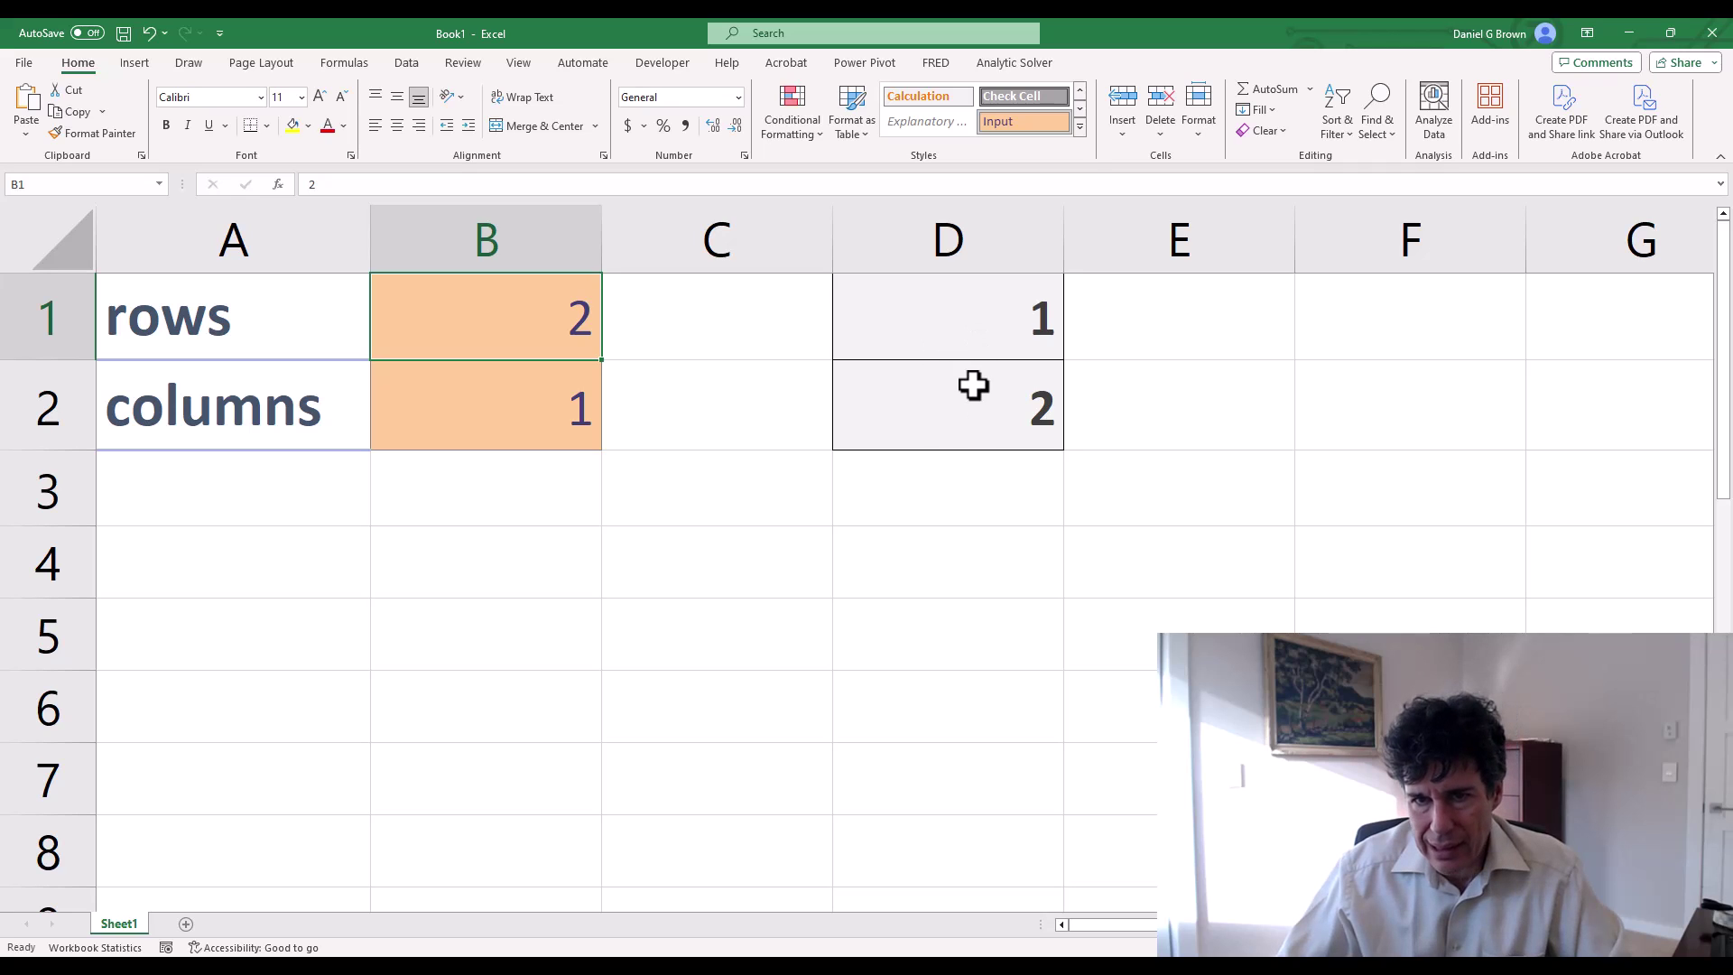
Step: Open the Output cell style's settings from the Cell Styles gallery
{"action": "left_click", "coordinate": [1081, 131]}
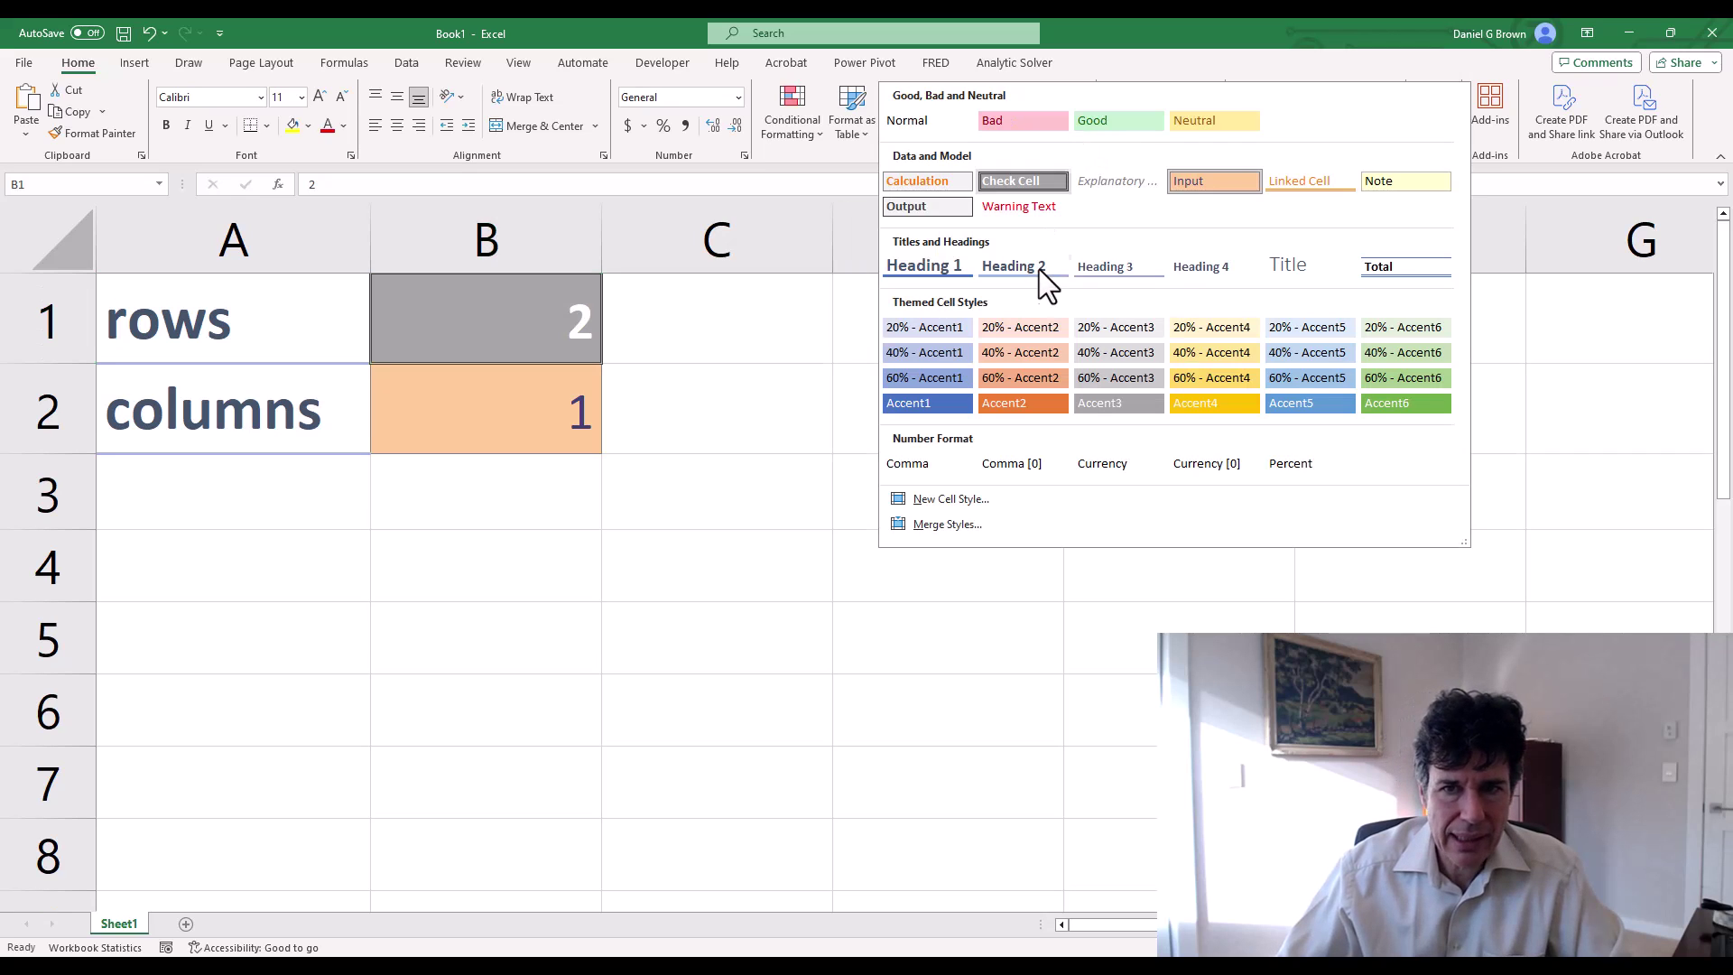
{"action": "left_click", "coordinate": [1132, 46]}
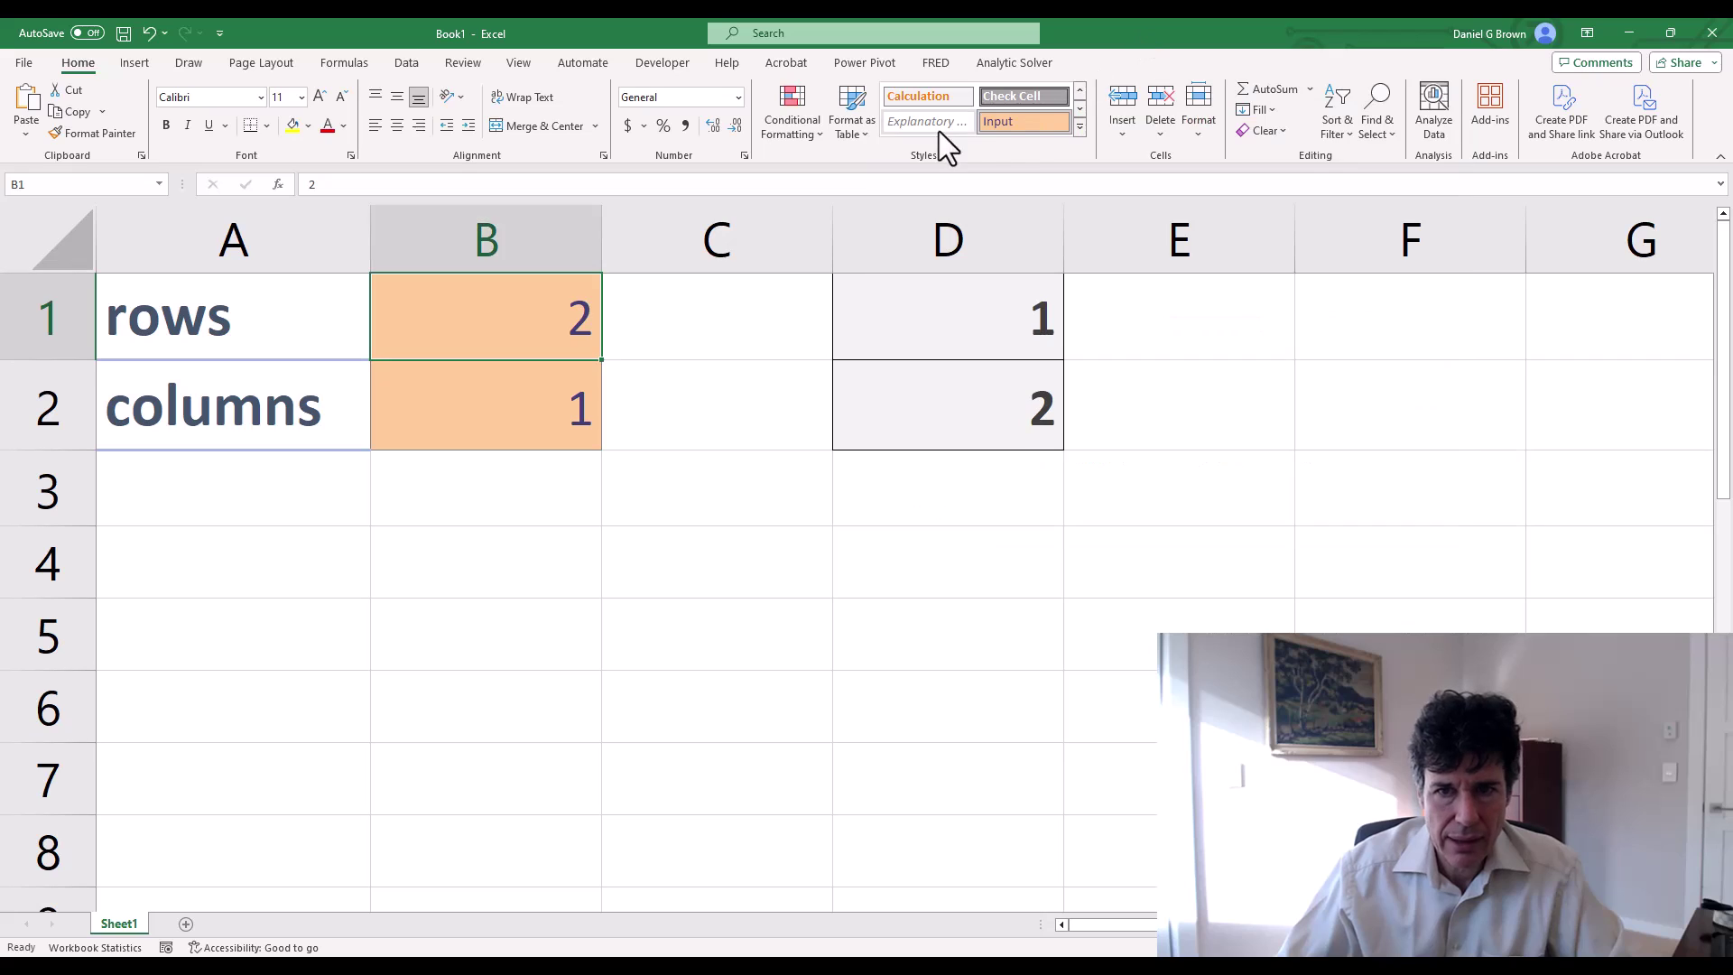
{"action": "left_click", "coordinate": [1082, 132]}
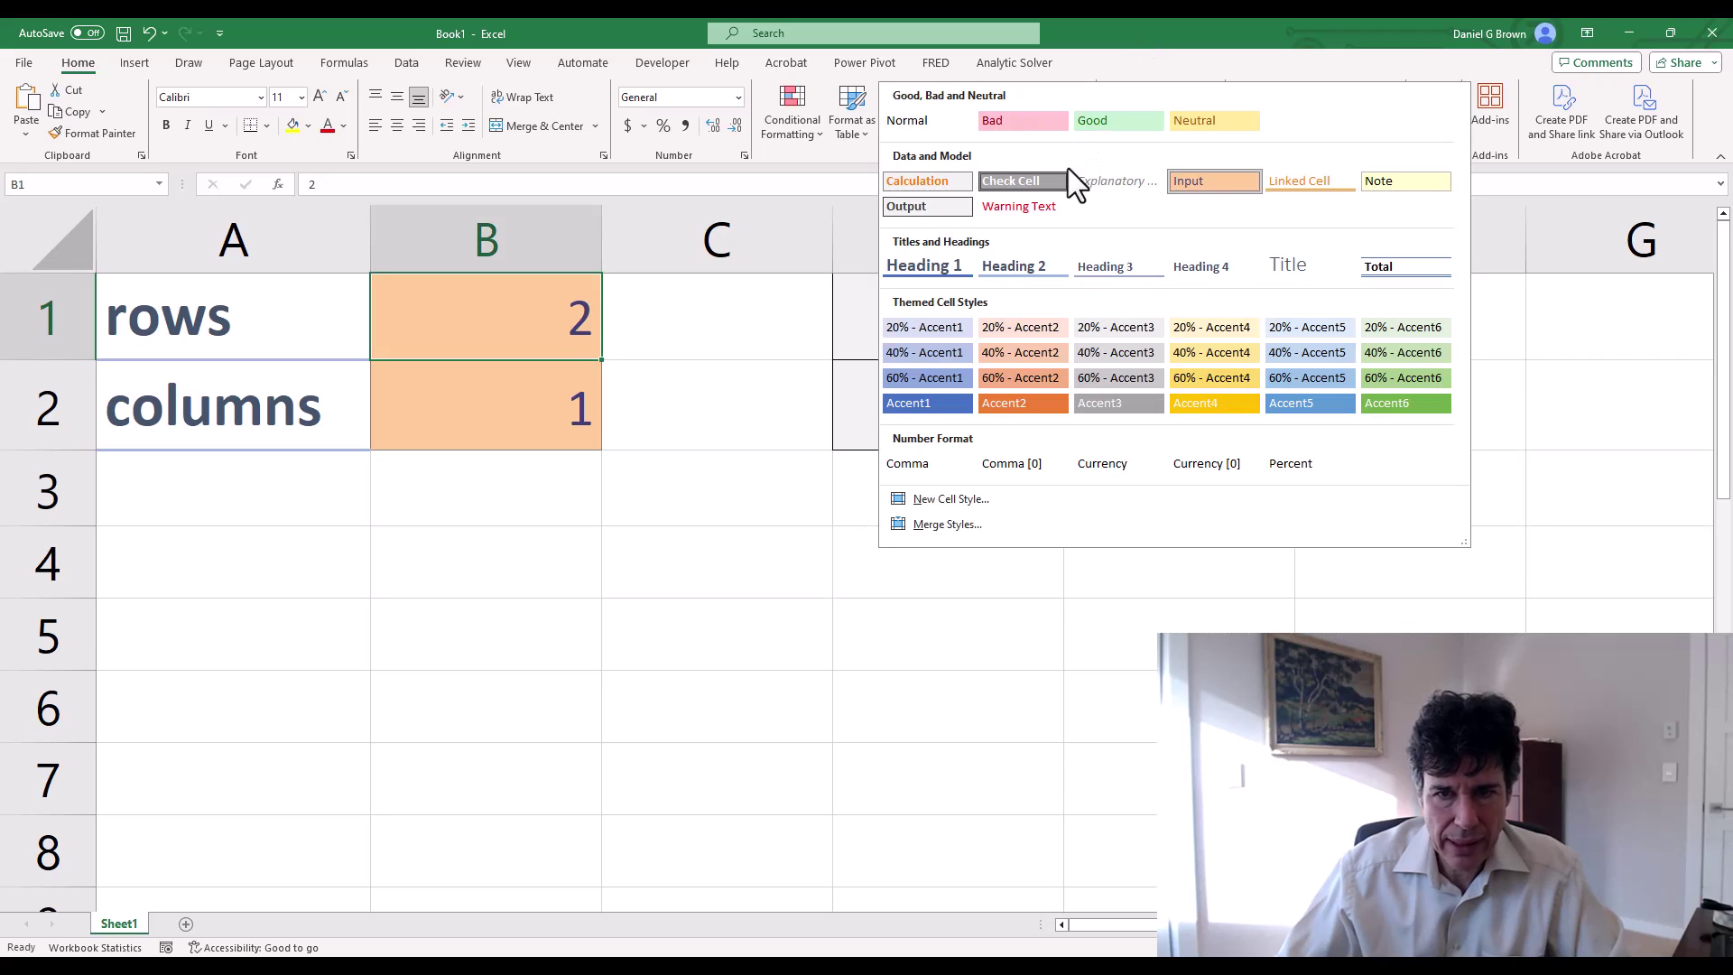
{"action": "right_click", "coordinate": [914, 207]}
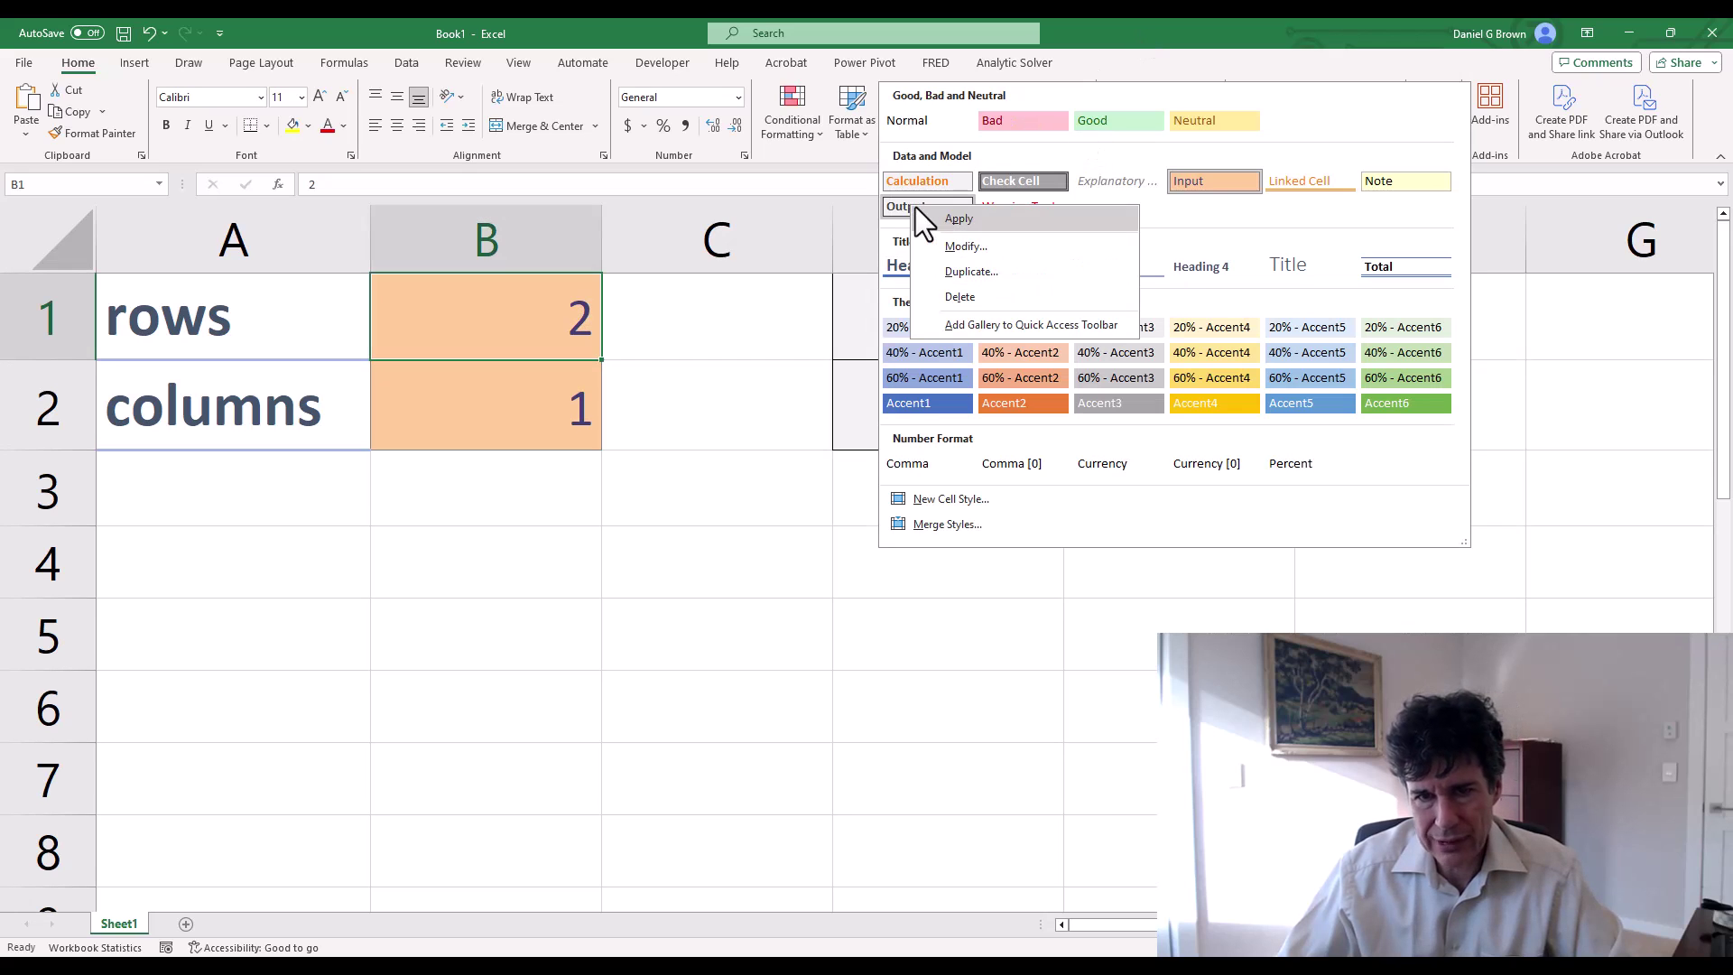
{"action": "left_click", "coordinate": [955, 246]}
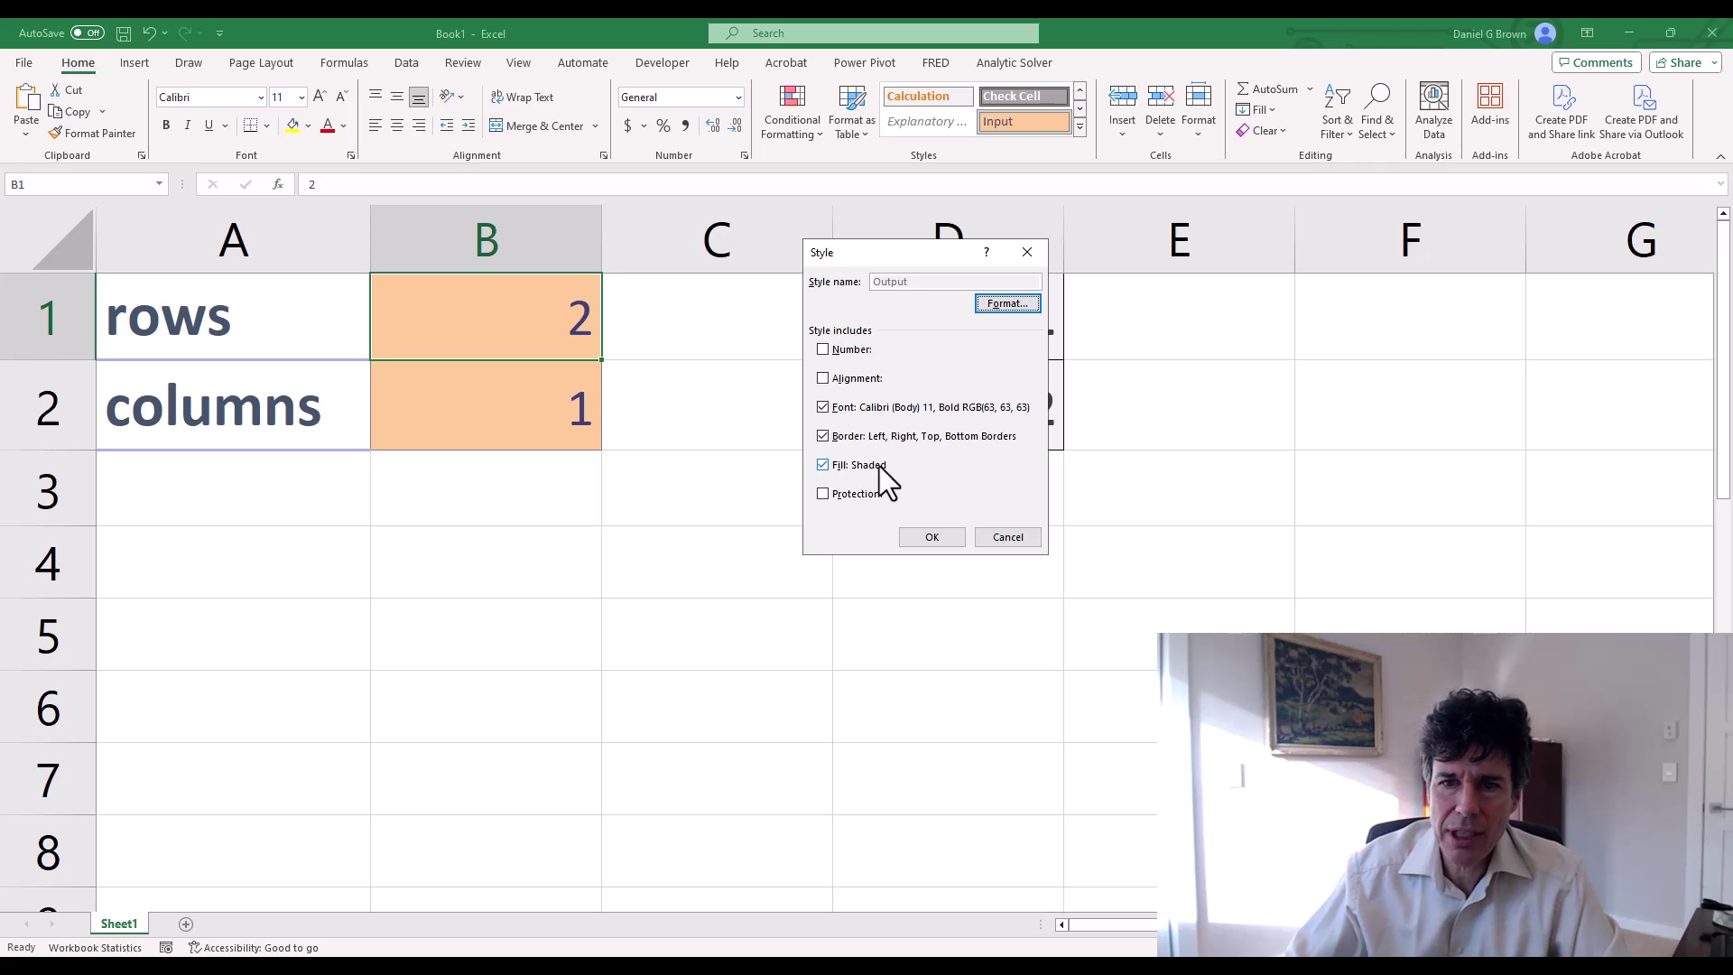
Step: Check the Output style's formatting and confirm its exact light grey fill colour
{"action": "left_click", "coordinate": [1025, 302]}
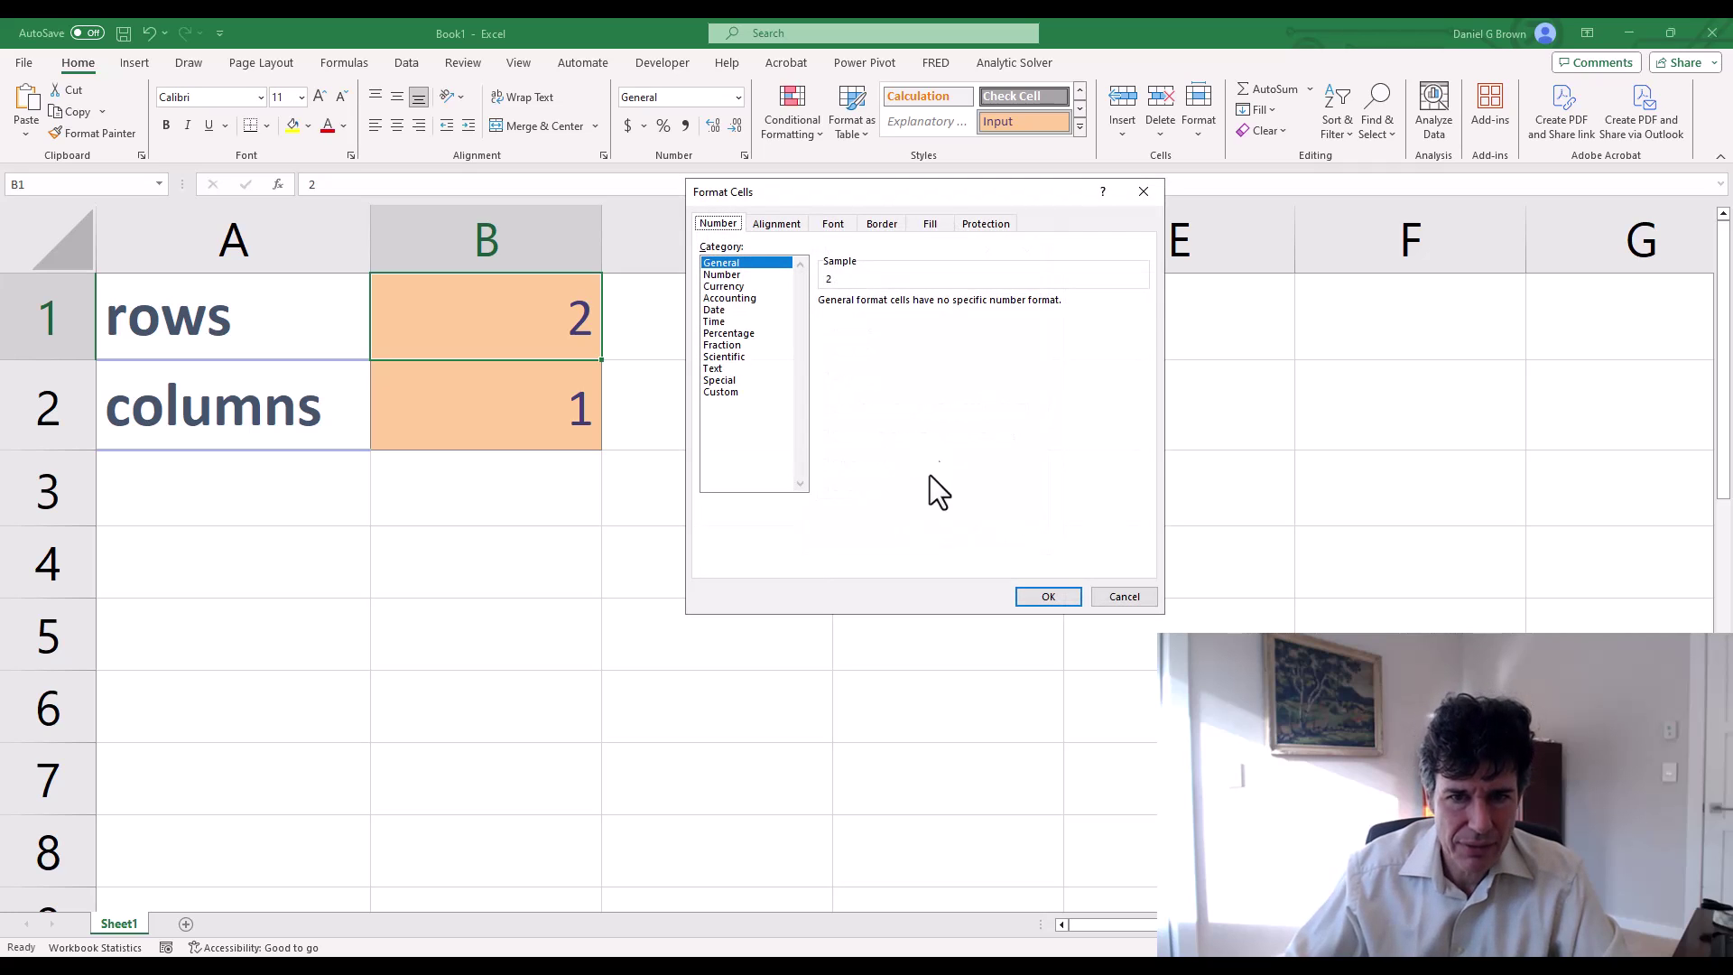
{"action": "left_click", "coordinate": [929, 224]}
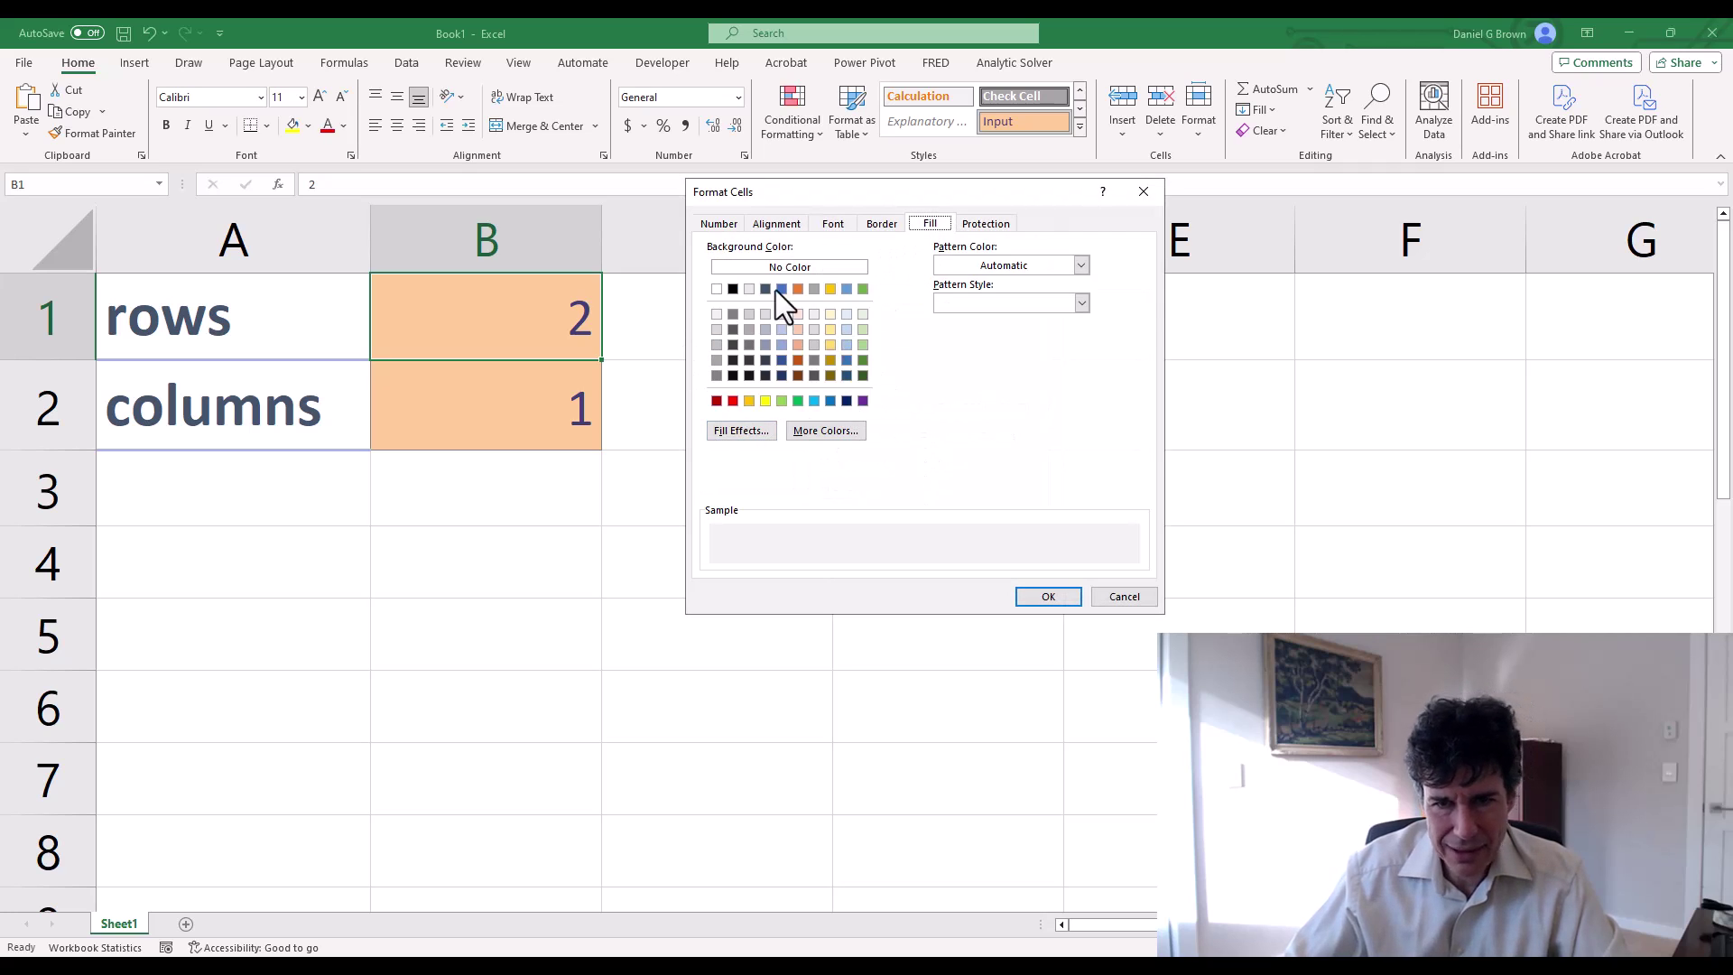
{"action": "left_click", "coordinate": [847, 433]}
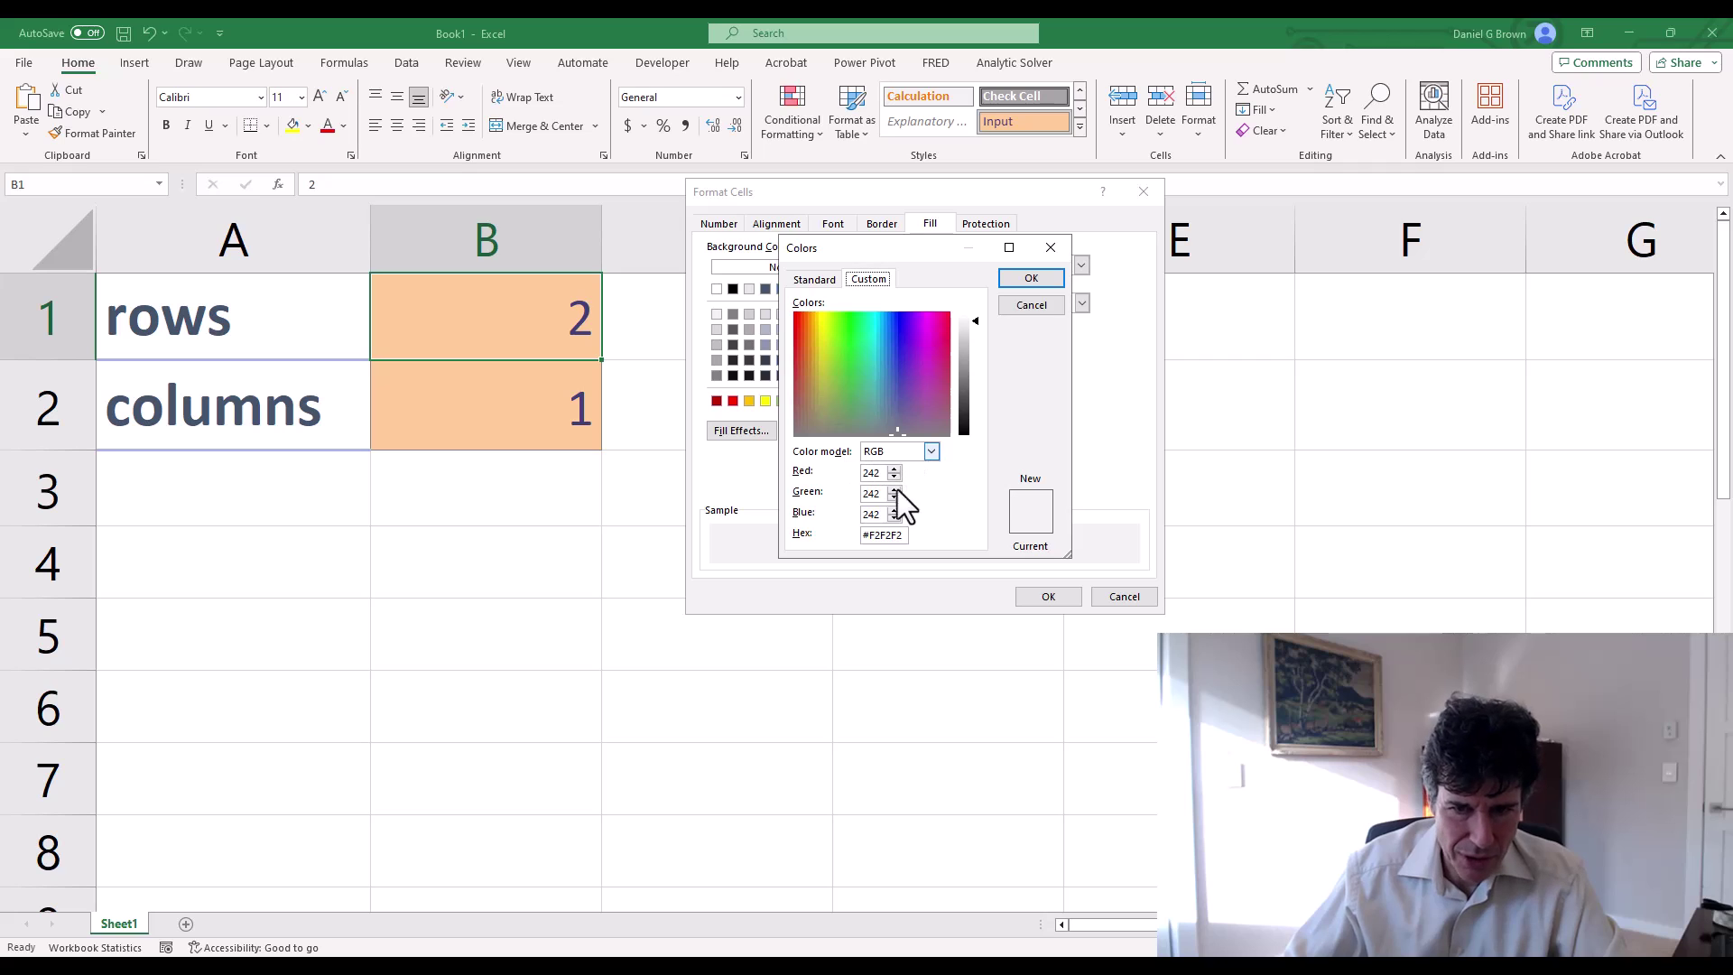
{"action": "left_click", "coordinate": [1025, 279]}
{"action": "left_click", "coordinate": [1045, 597]}
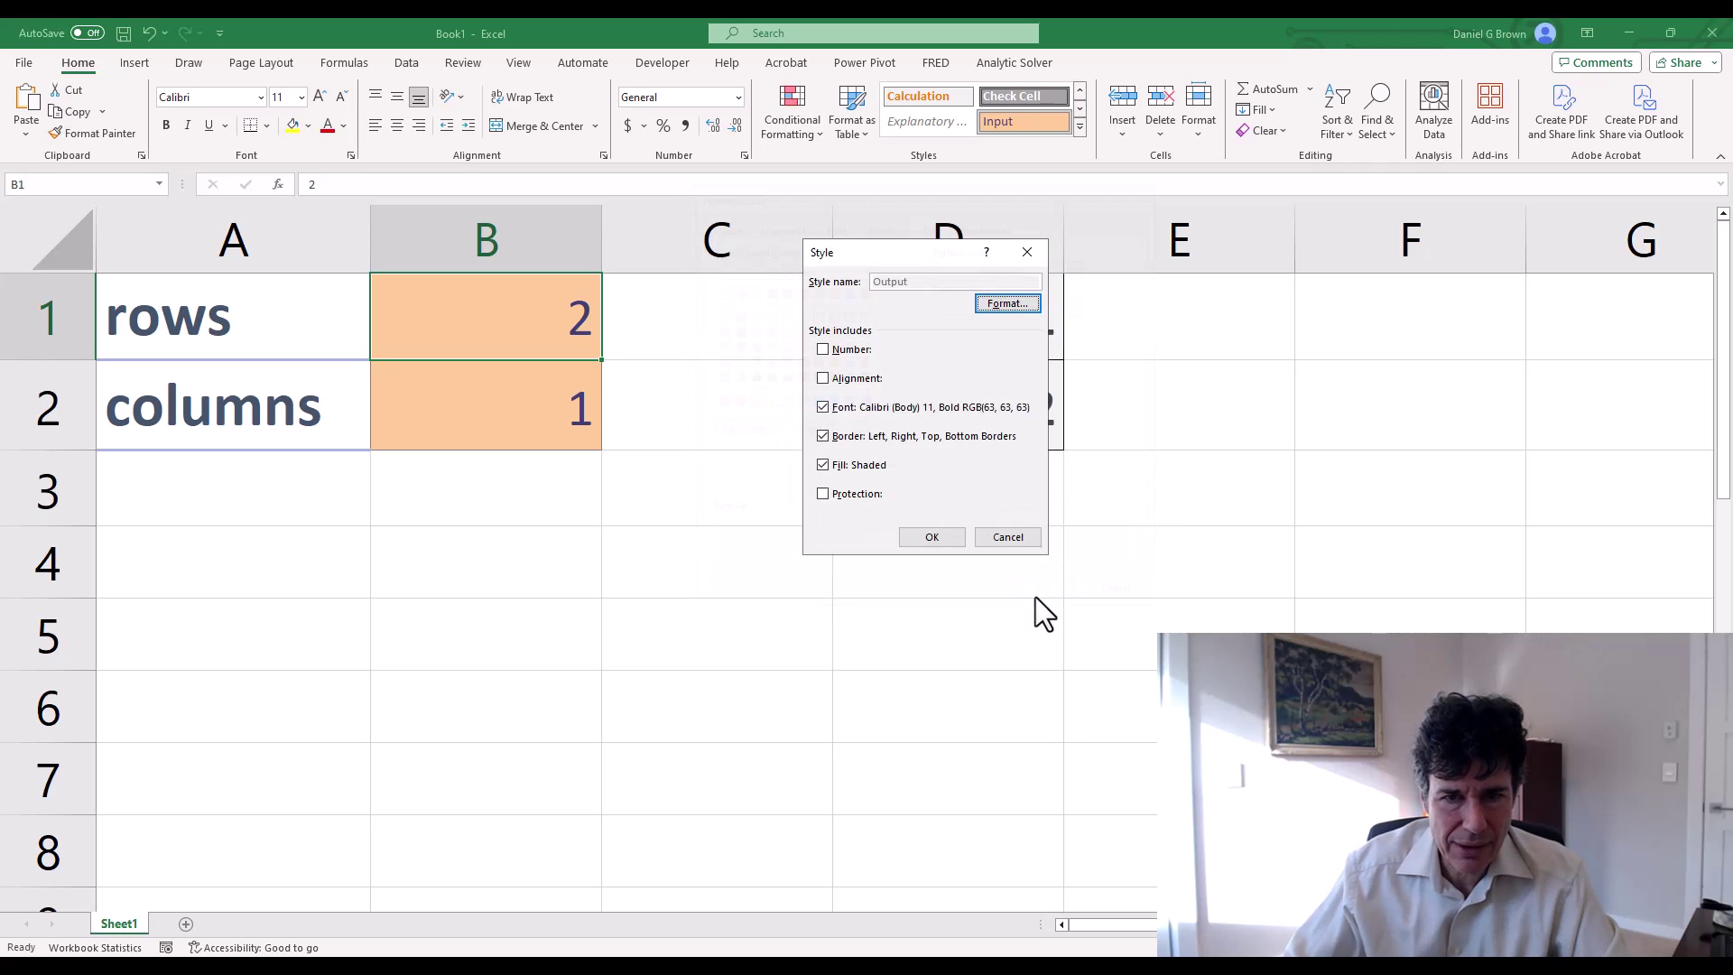
{"action": "left_click", "coordinate": [990, 540]}
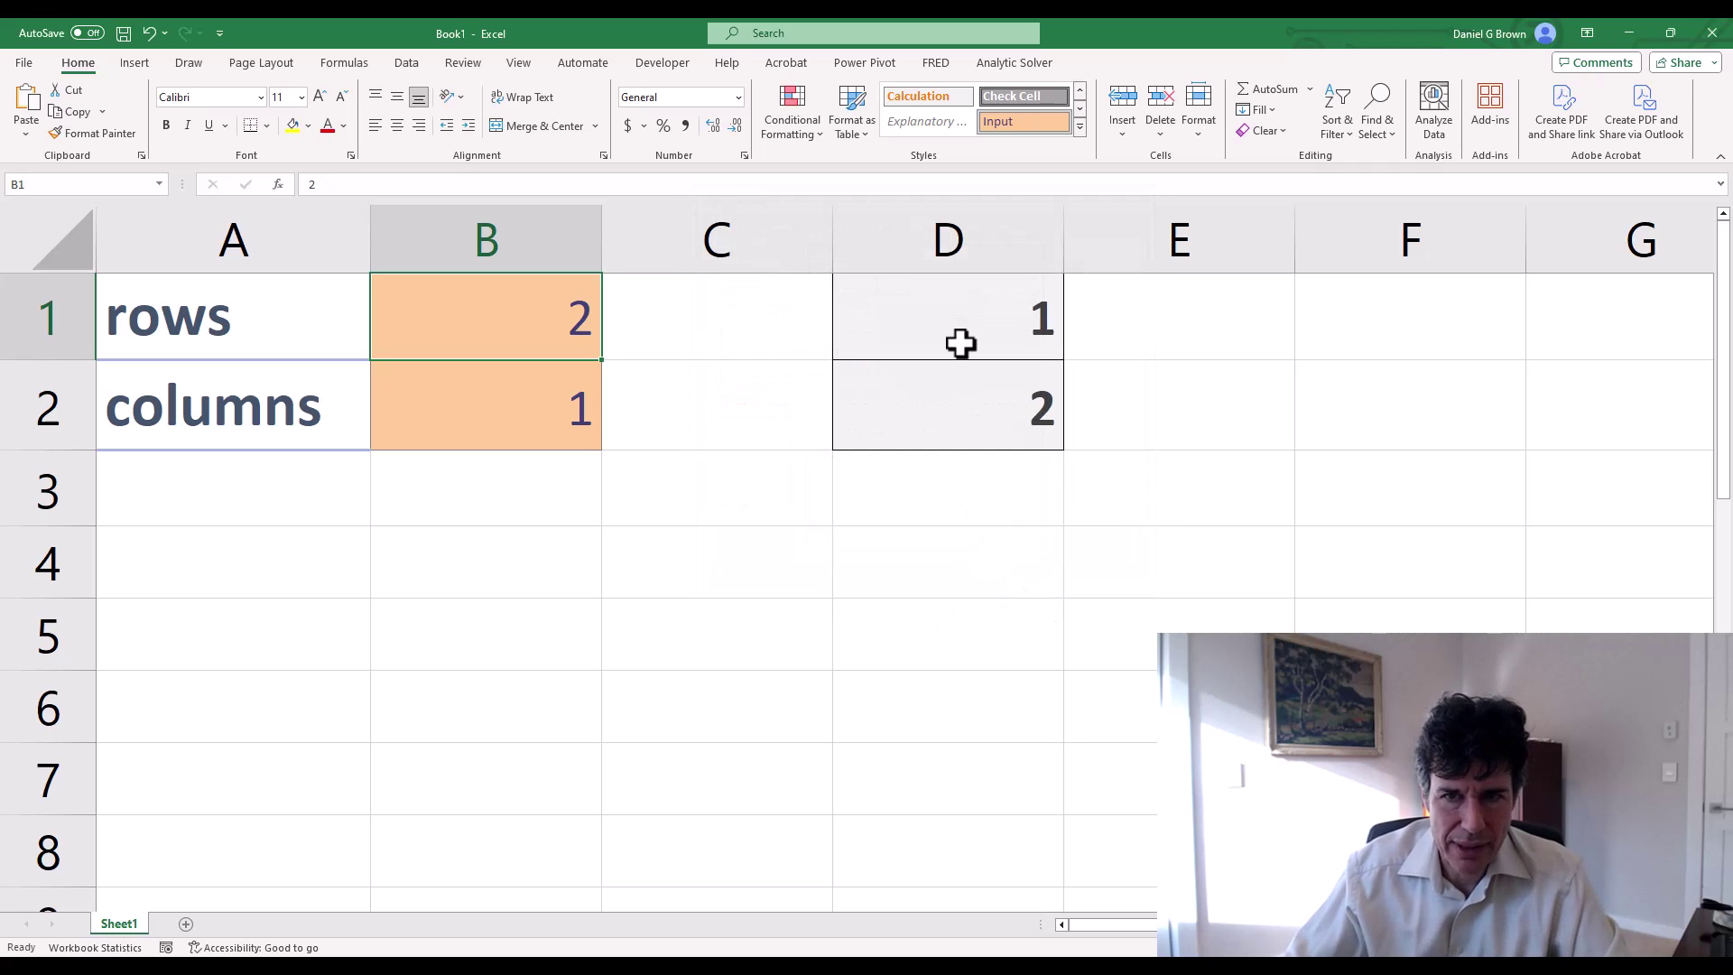
{"action": "right_click", "coordinate": [955, 96]}
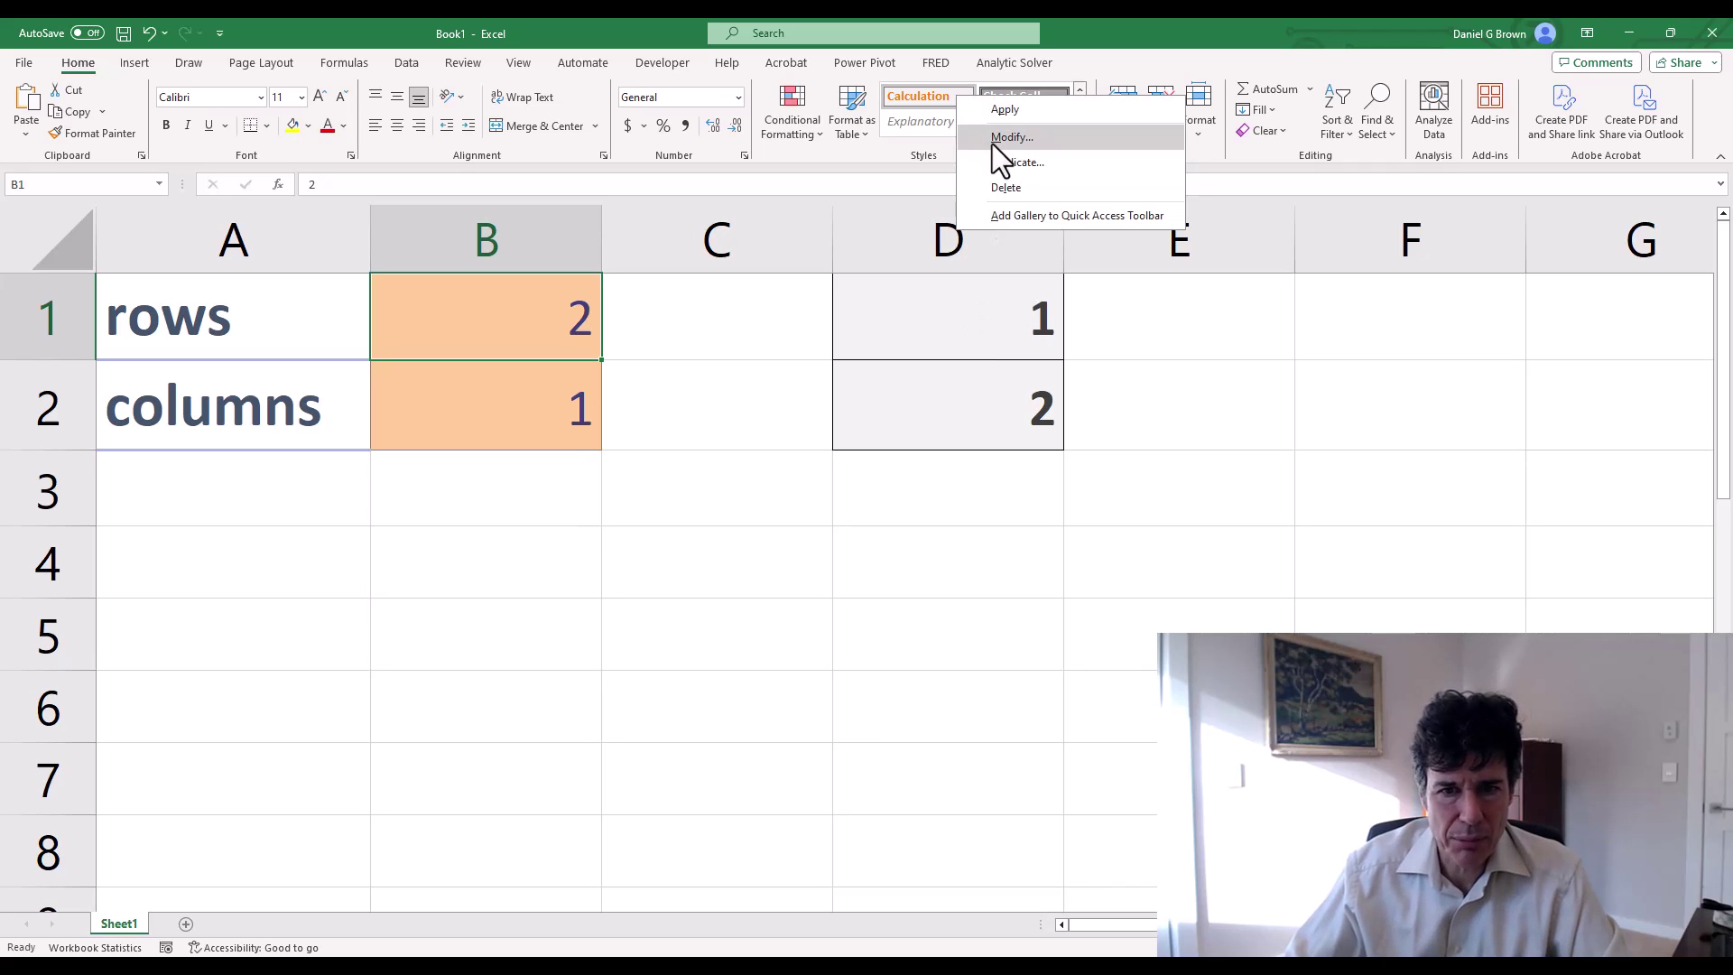
{"action": "left_click", "coordinate": [1002, 137]}
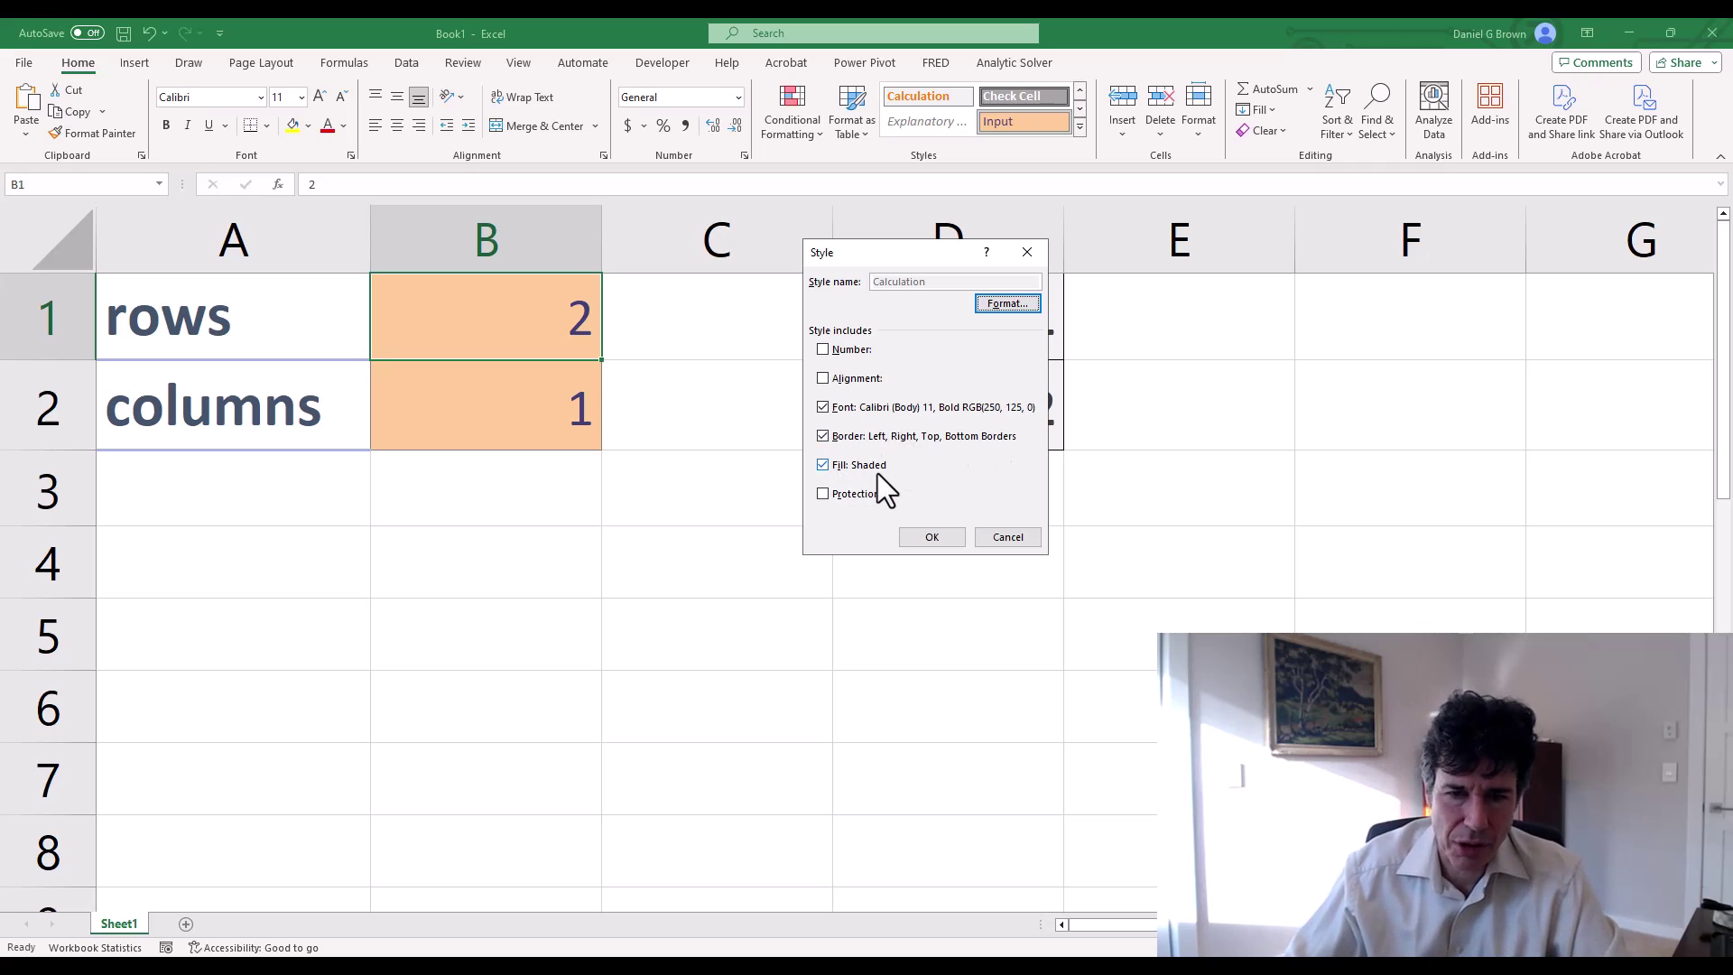
{"action": "left_click", "coordinate": [988, 307]}
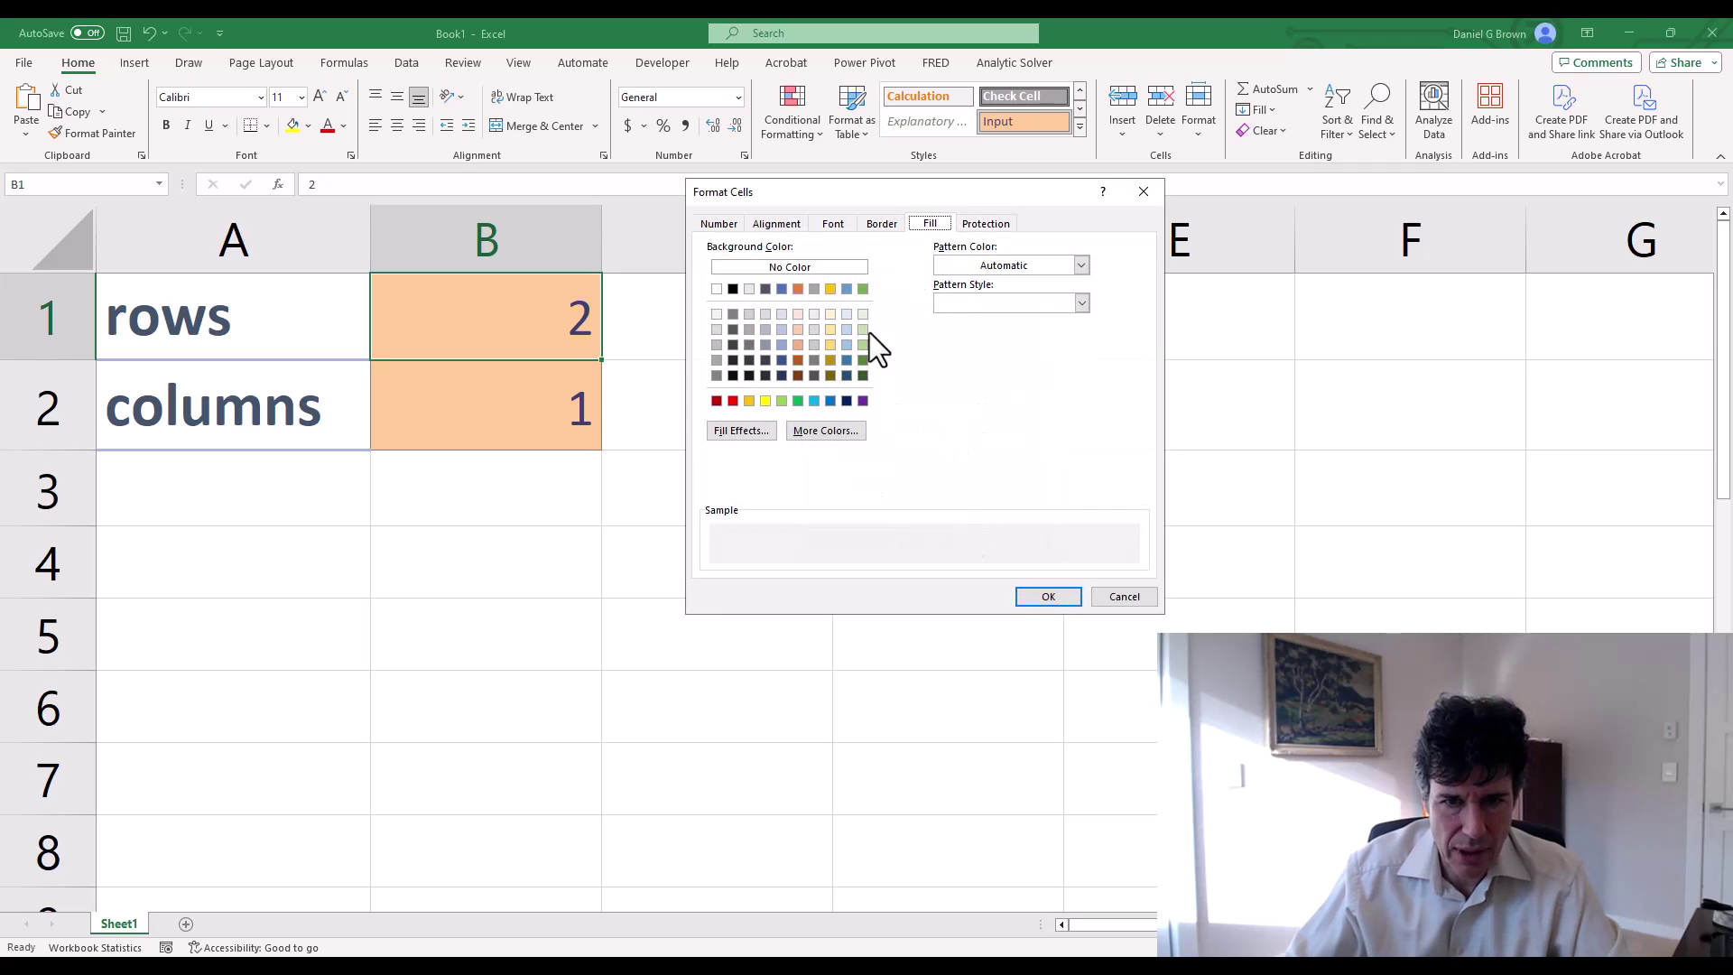
{"action": "left_click", "coordinate": [844, 432]}
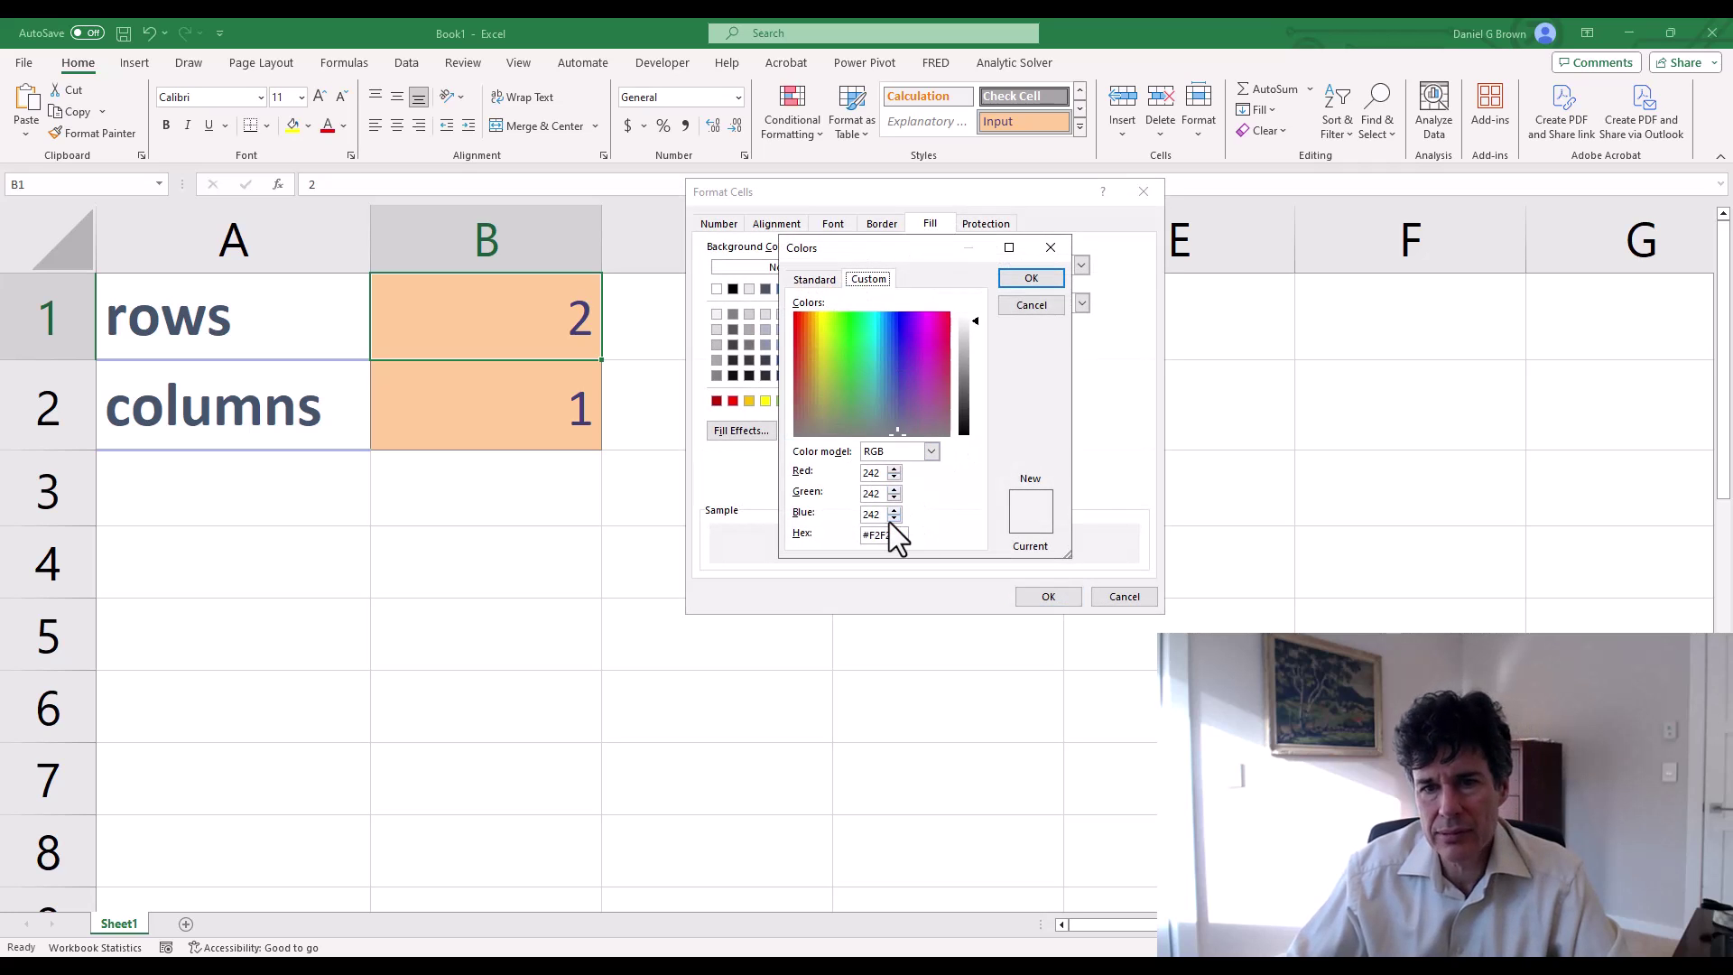
{"action": "left_click", "coordinate": [1029, 305]}
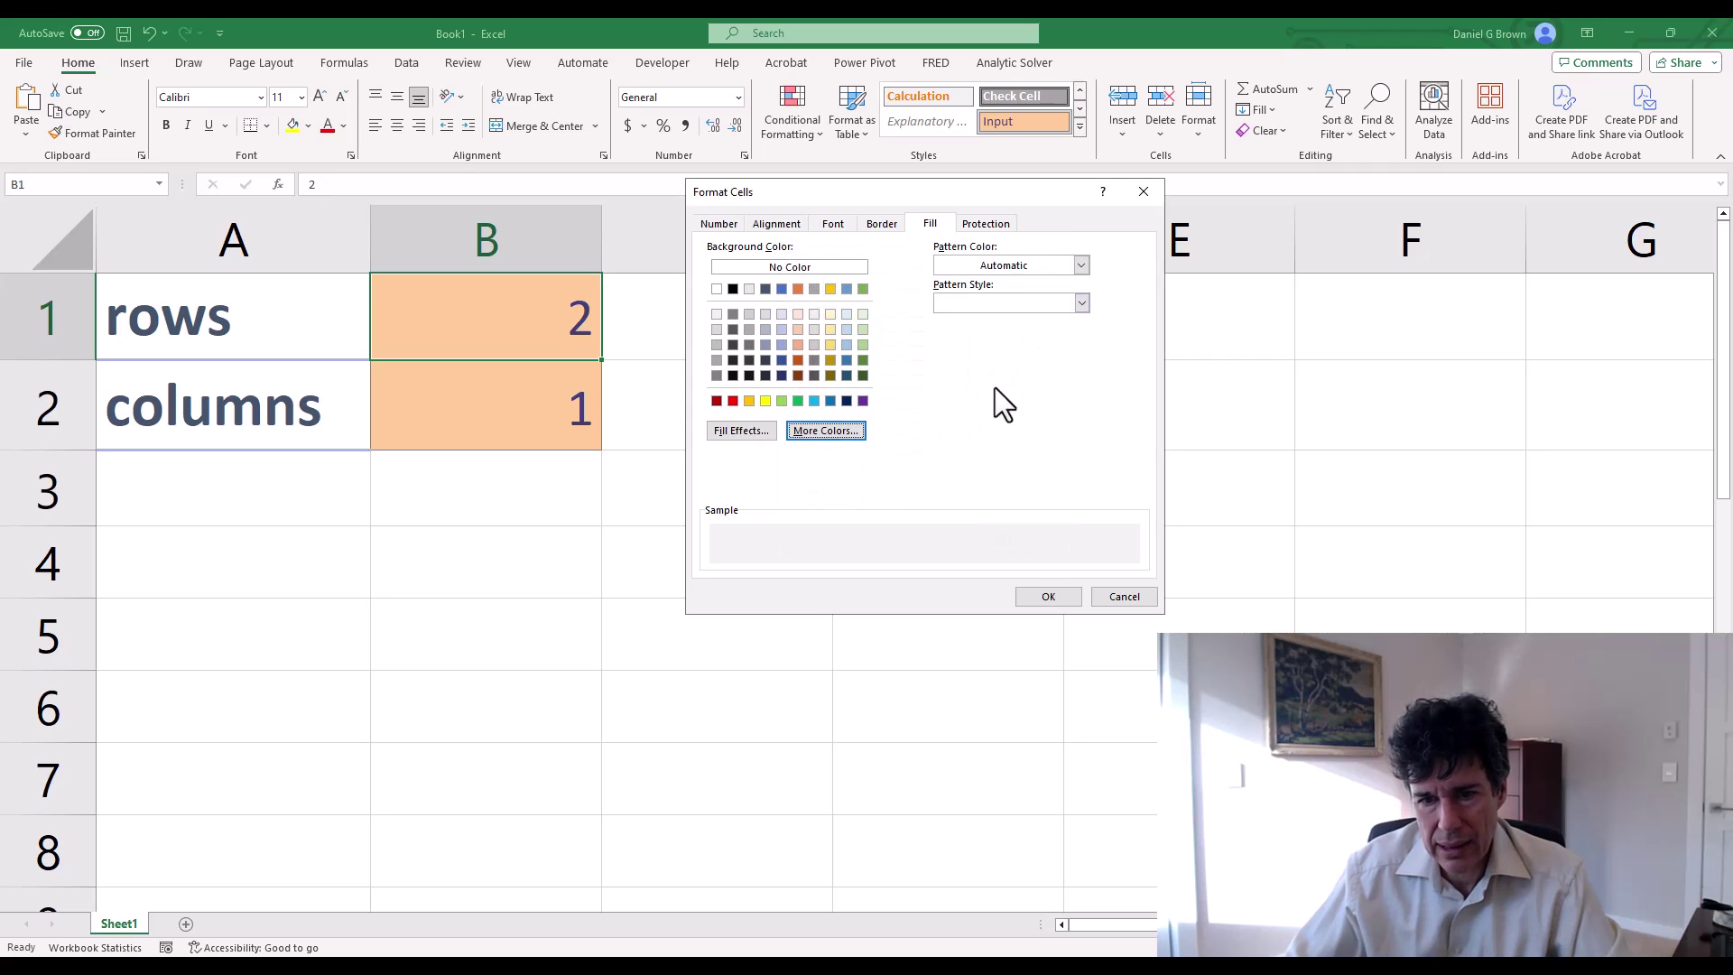
{"action": "left_click", "coordinate": [1103, 598]}
Step: Close the Calculation style settings unchanged and set the rows input in B1 to 10
{"action": "left_click", "coordinate": [995, 537]}
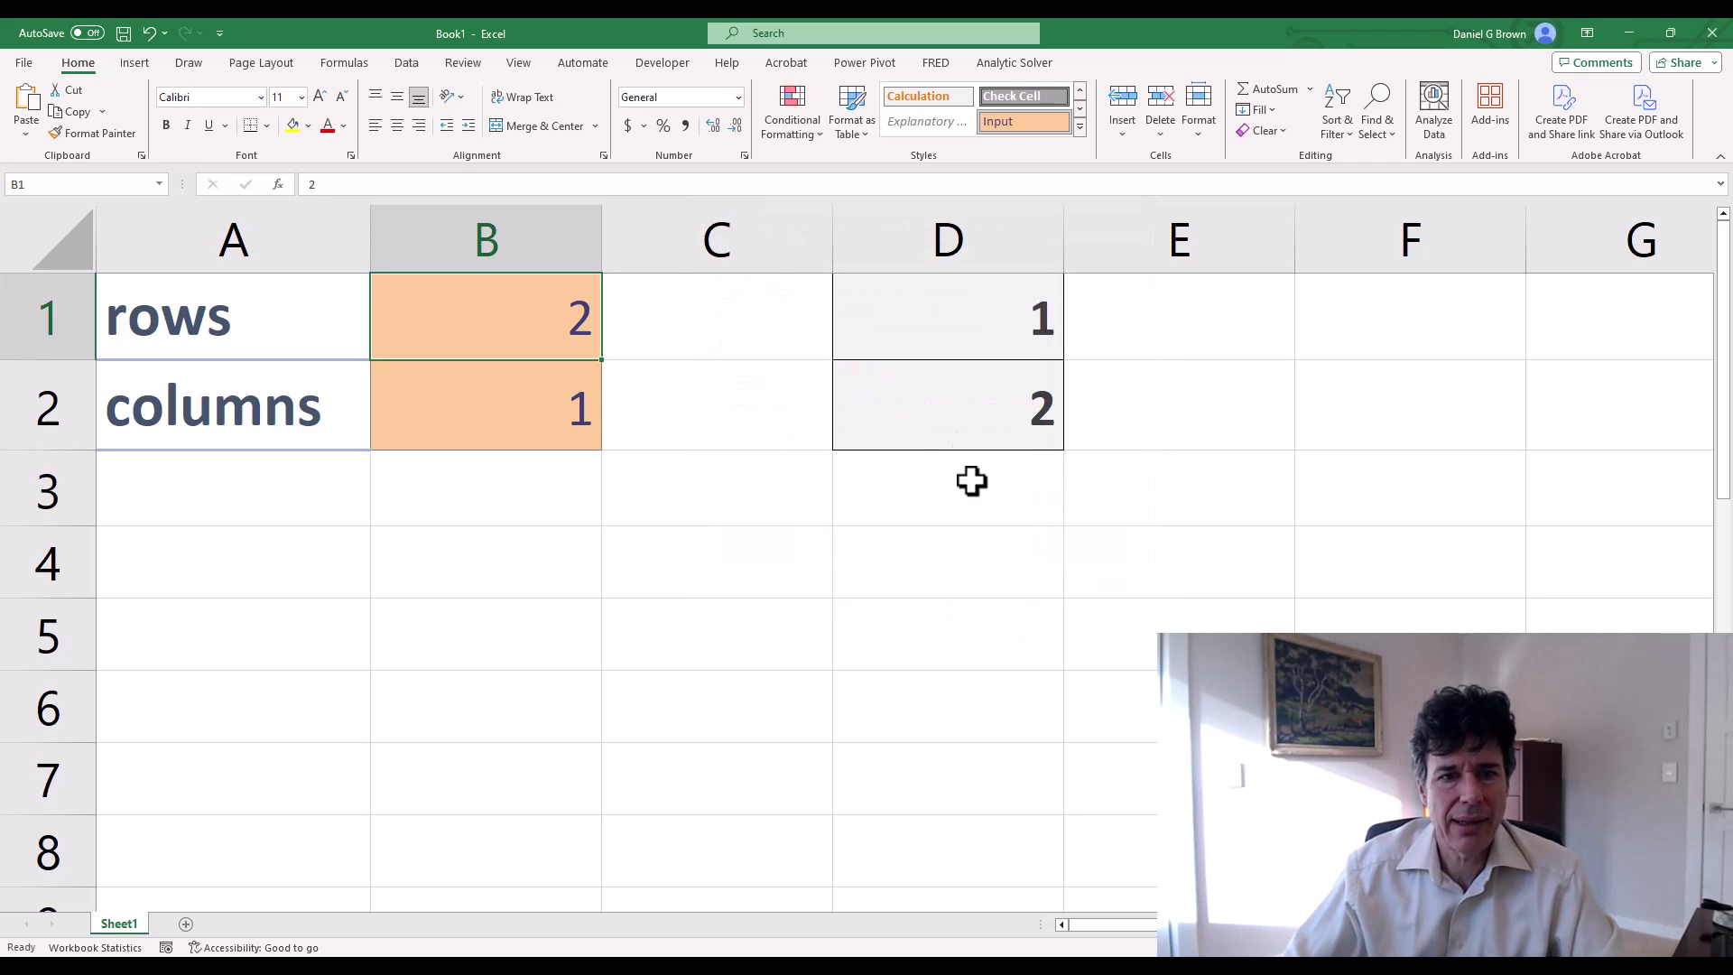
{"action": "left_click", "coordinate": [940, 425]}
{"action": "left_click", "coordinate": [541, 333]}
{"action": "type", "text": "10"}
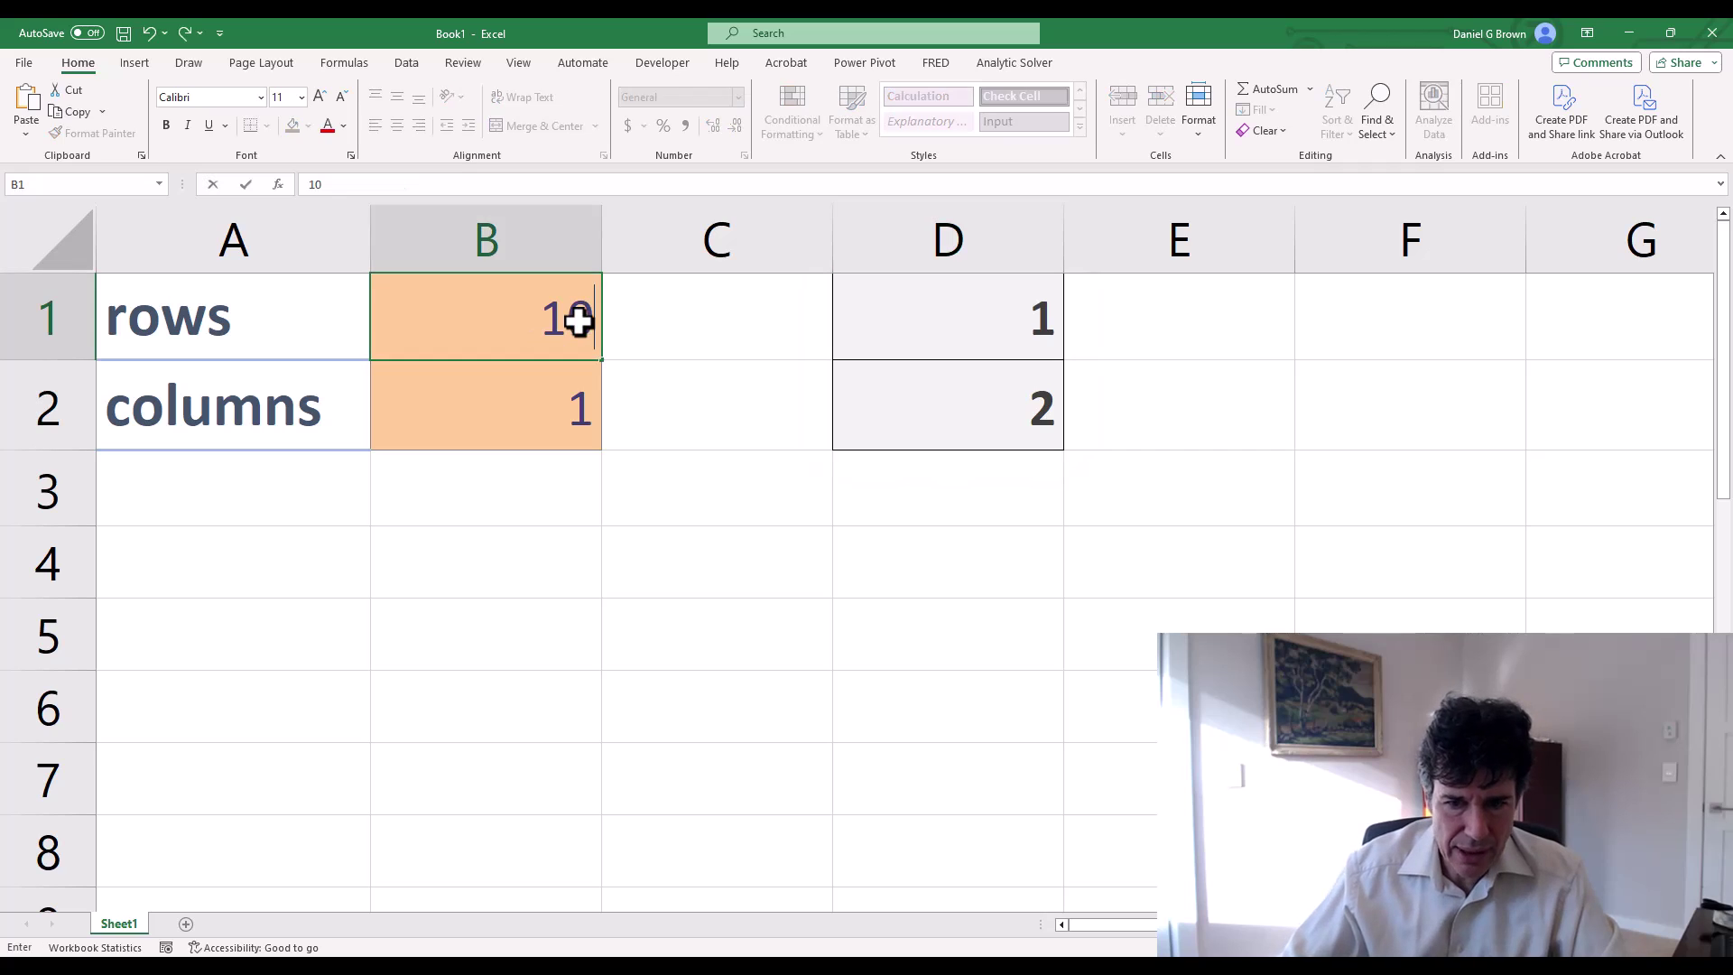
{"action": "key", "text": "Return"}
{"action": "scroll", "coordinate": [975, 379], "scroll_direction": "down", "scroll_amount": 3}
{"action": "scroll", "coordinate": [971, 387], "scroll_direction": "up", "scroll_amount": 2}
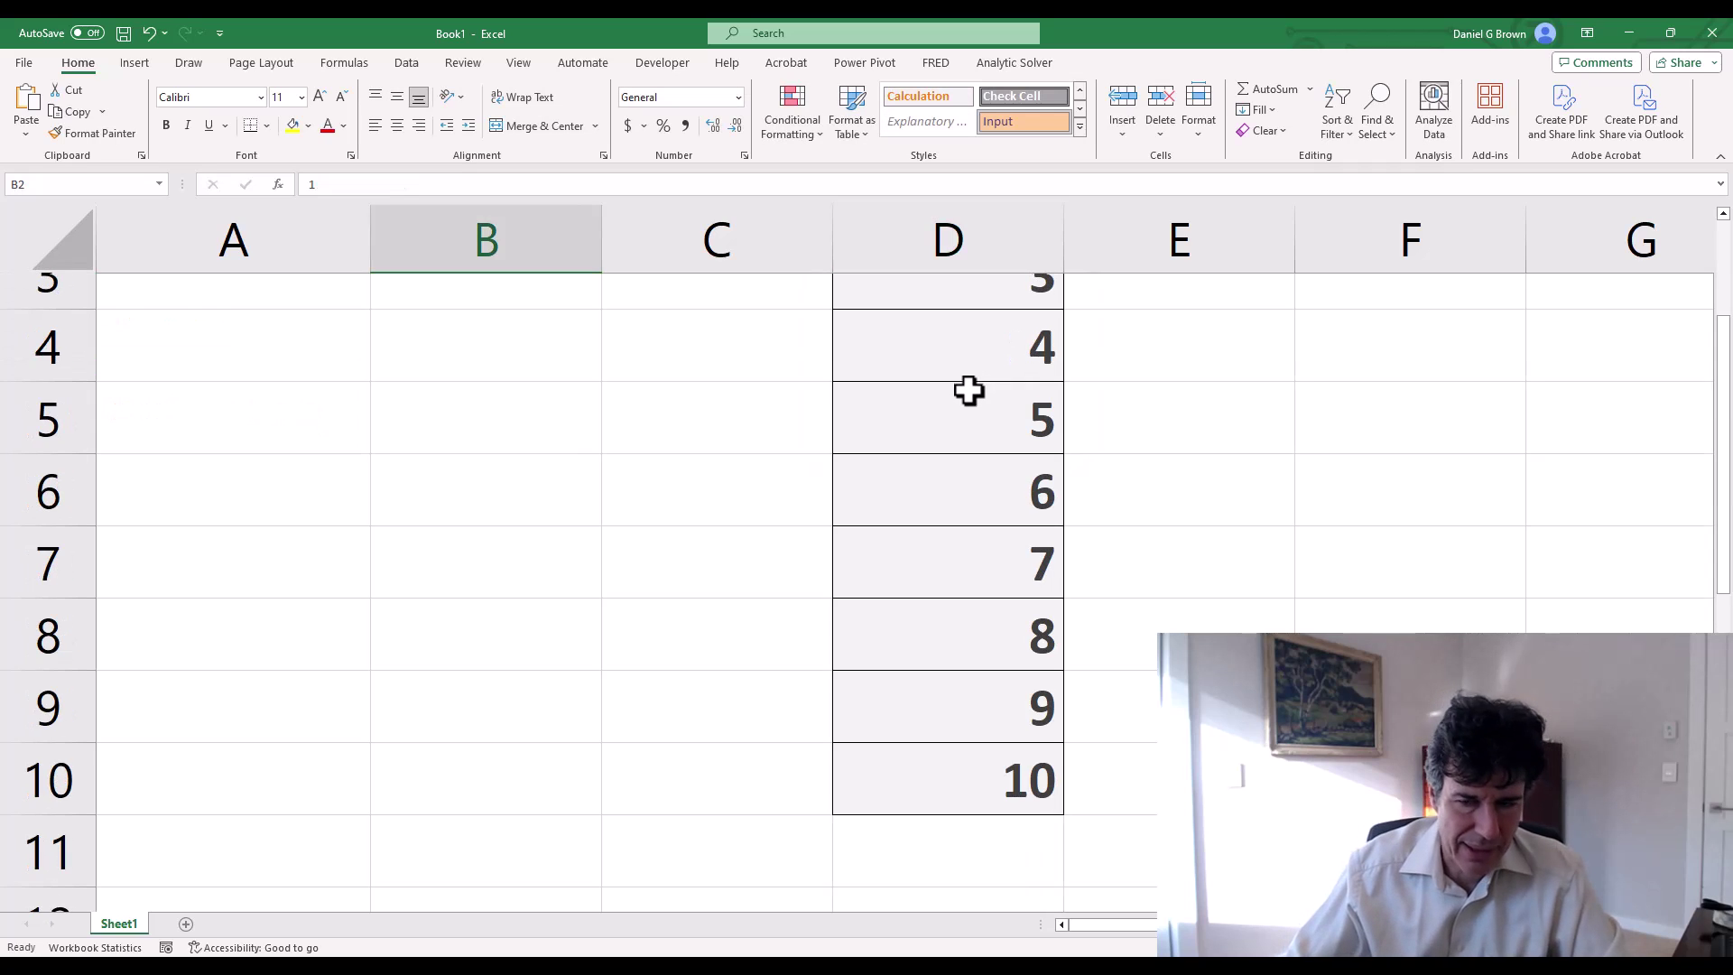
{"action": "scroll", "coordinate": [969, 390], "scroll_direction": "up", "scroll_amount": 1}
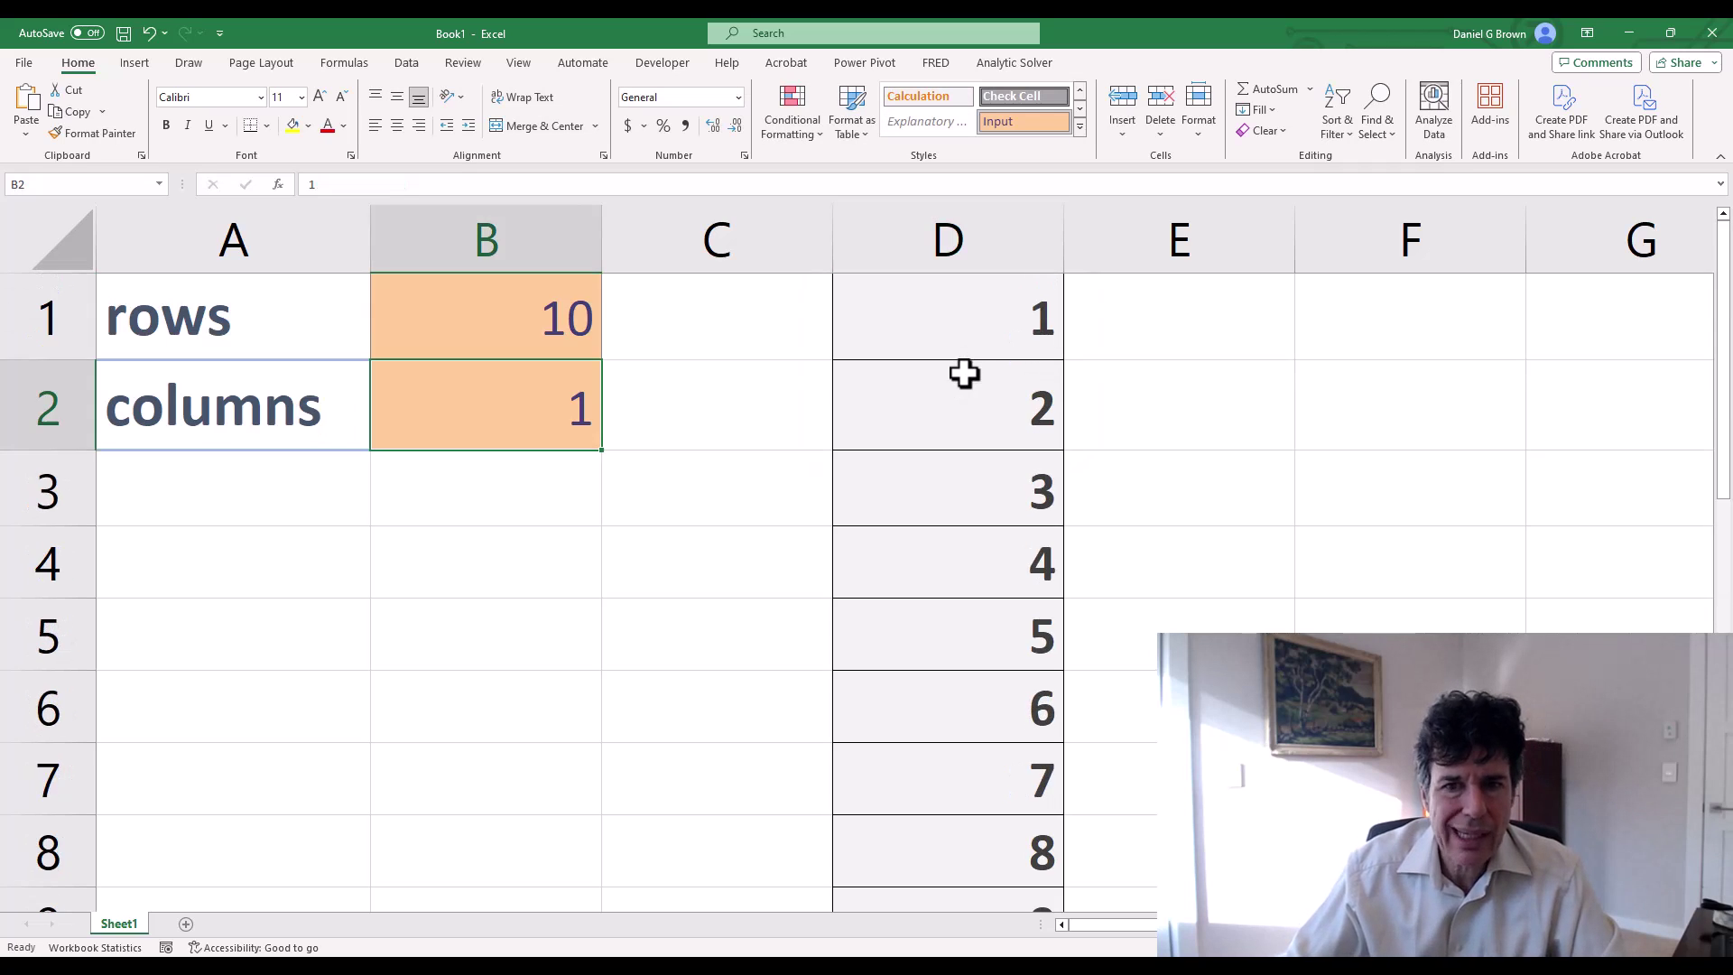
{"action": "scroll", "coordinate": [964, 371], "scroll_direction": "down", "scroll_amount": 3}
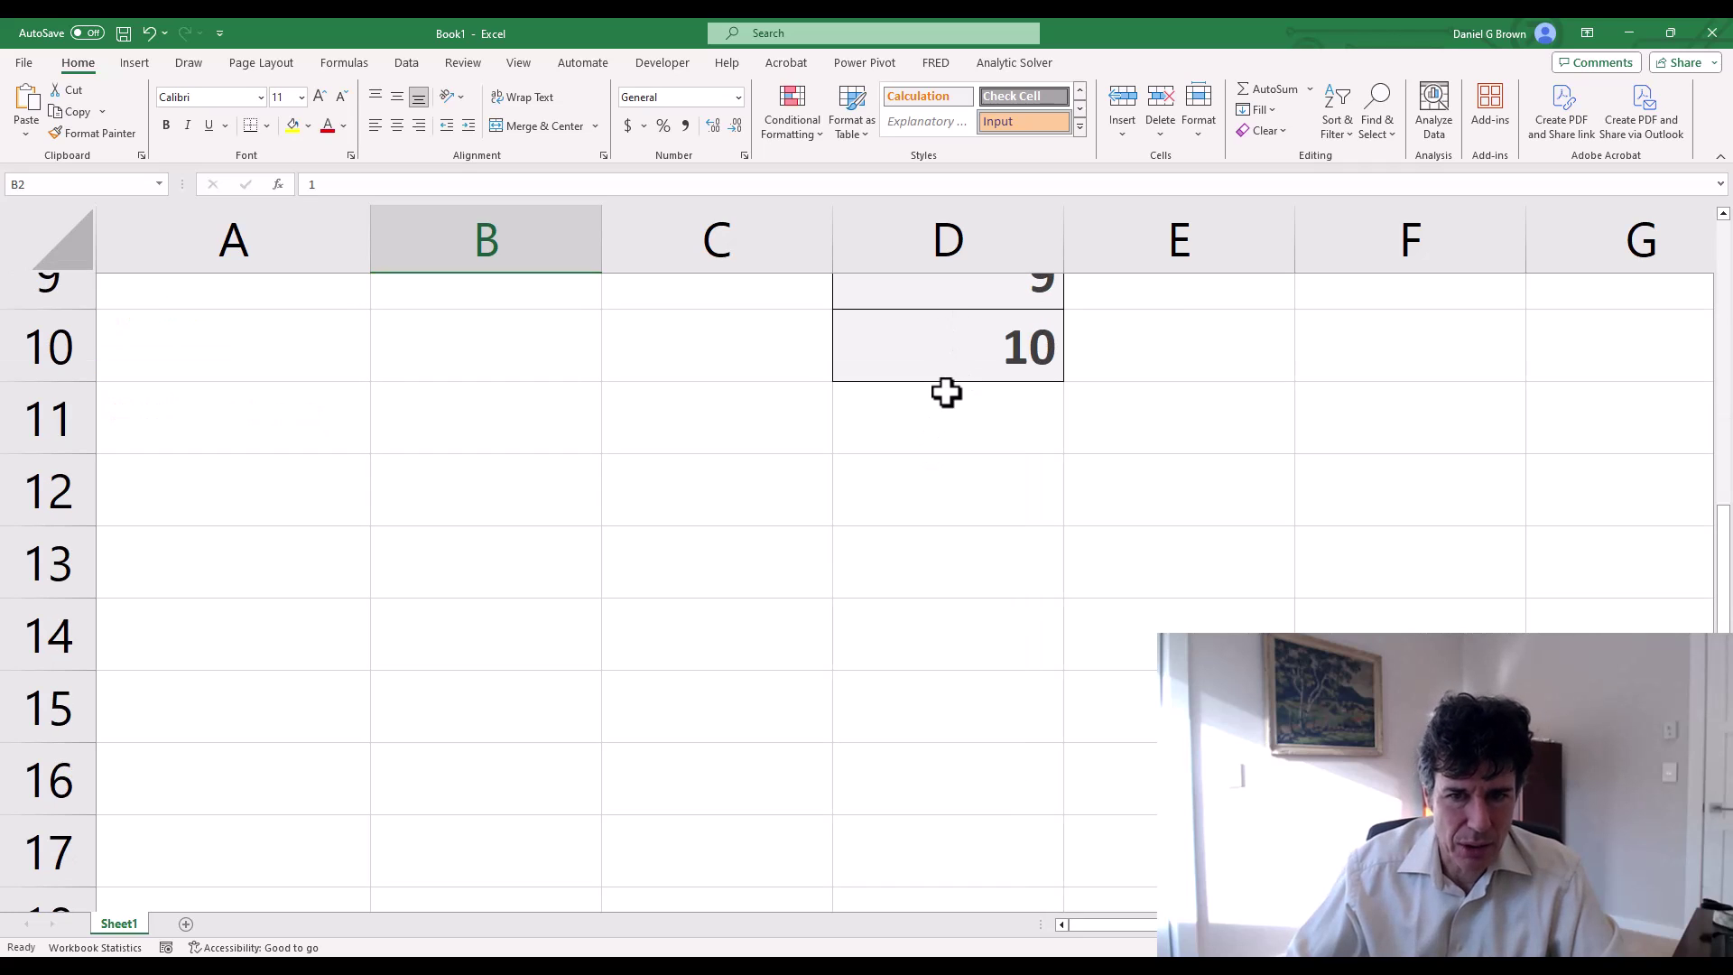
{"action": "scroll", "coordinate": [916, 425], "scroll_direction": "up", "scroll_amount": 3}
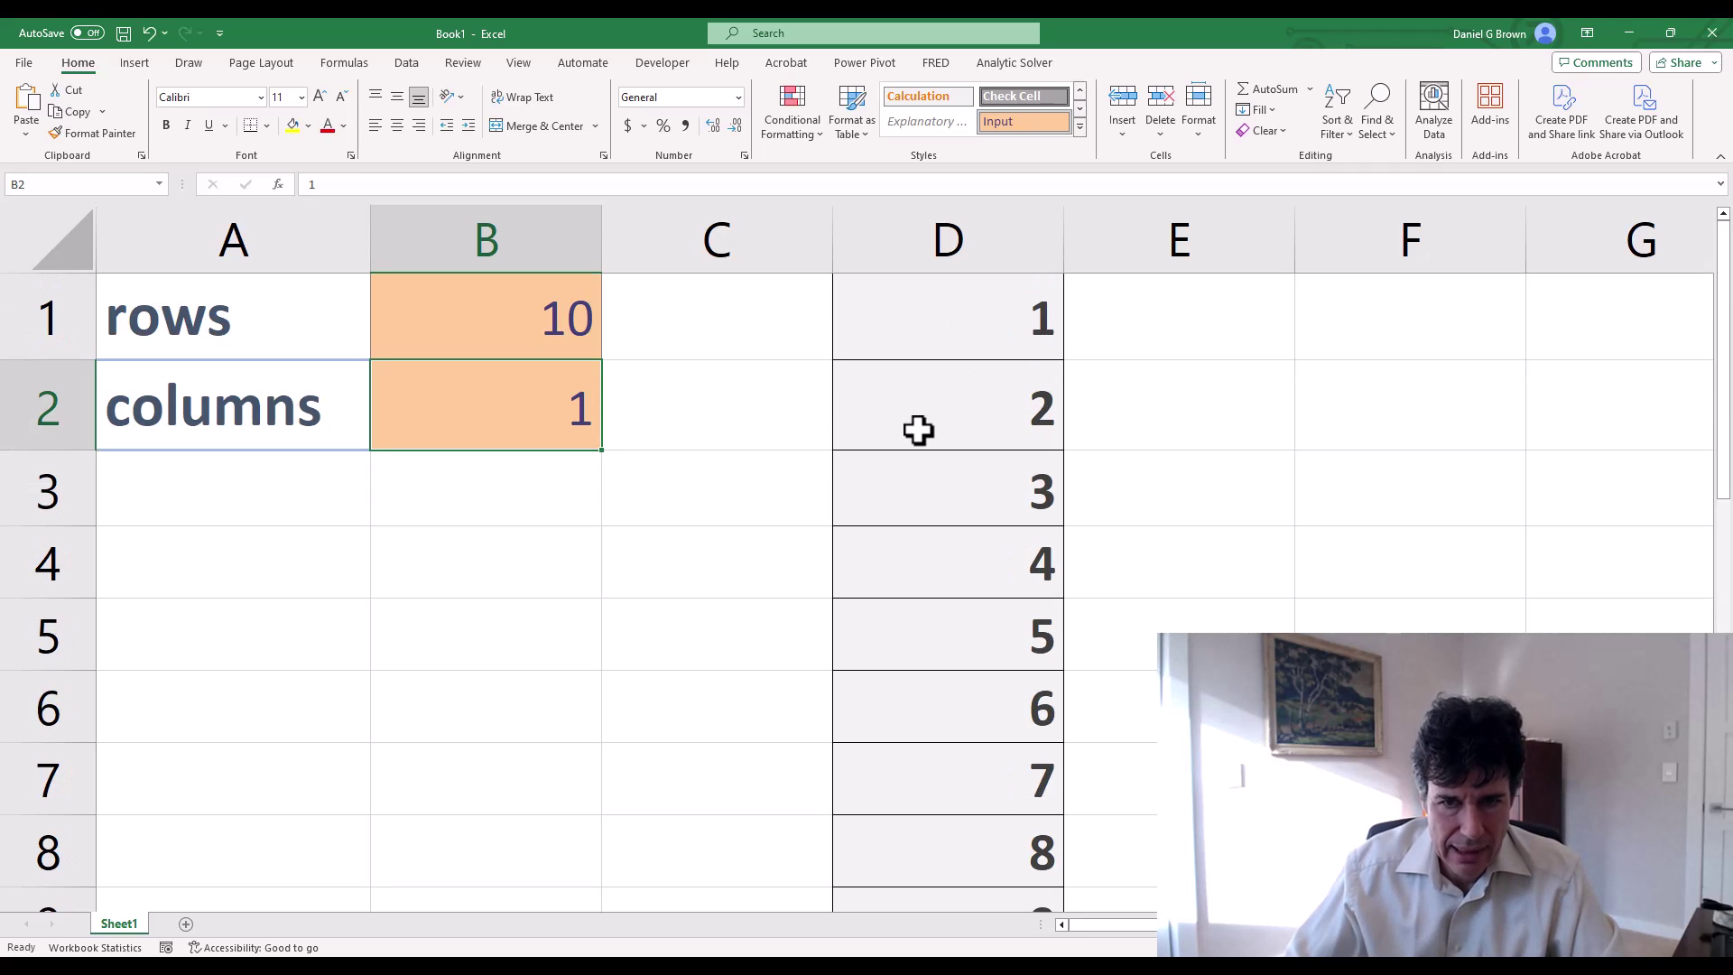
Step: Inspect D1's =SEQUENCE(B1,B2) formula and confirm column D now spills 1 through 10
{"action": "left_click", "coordinate": [902, 341]}
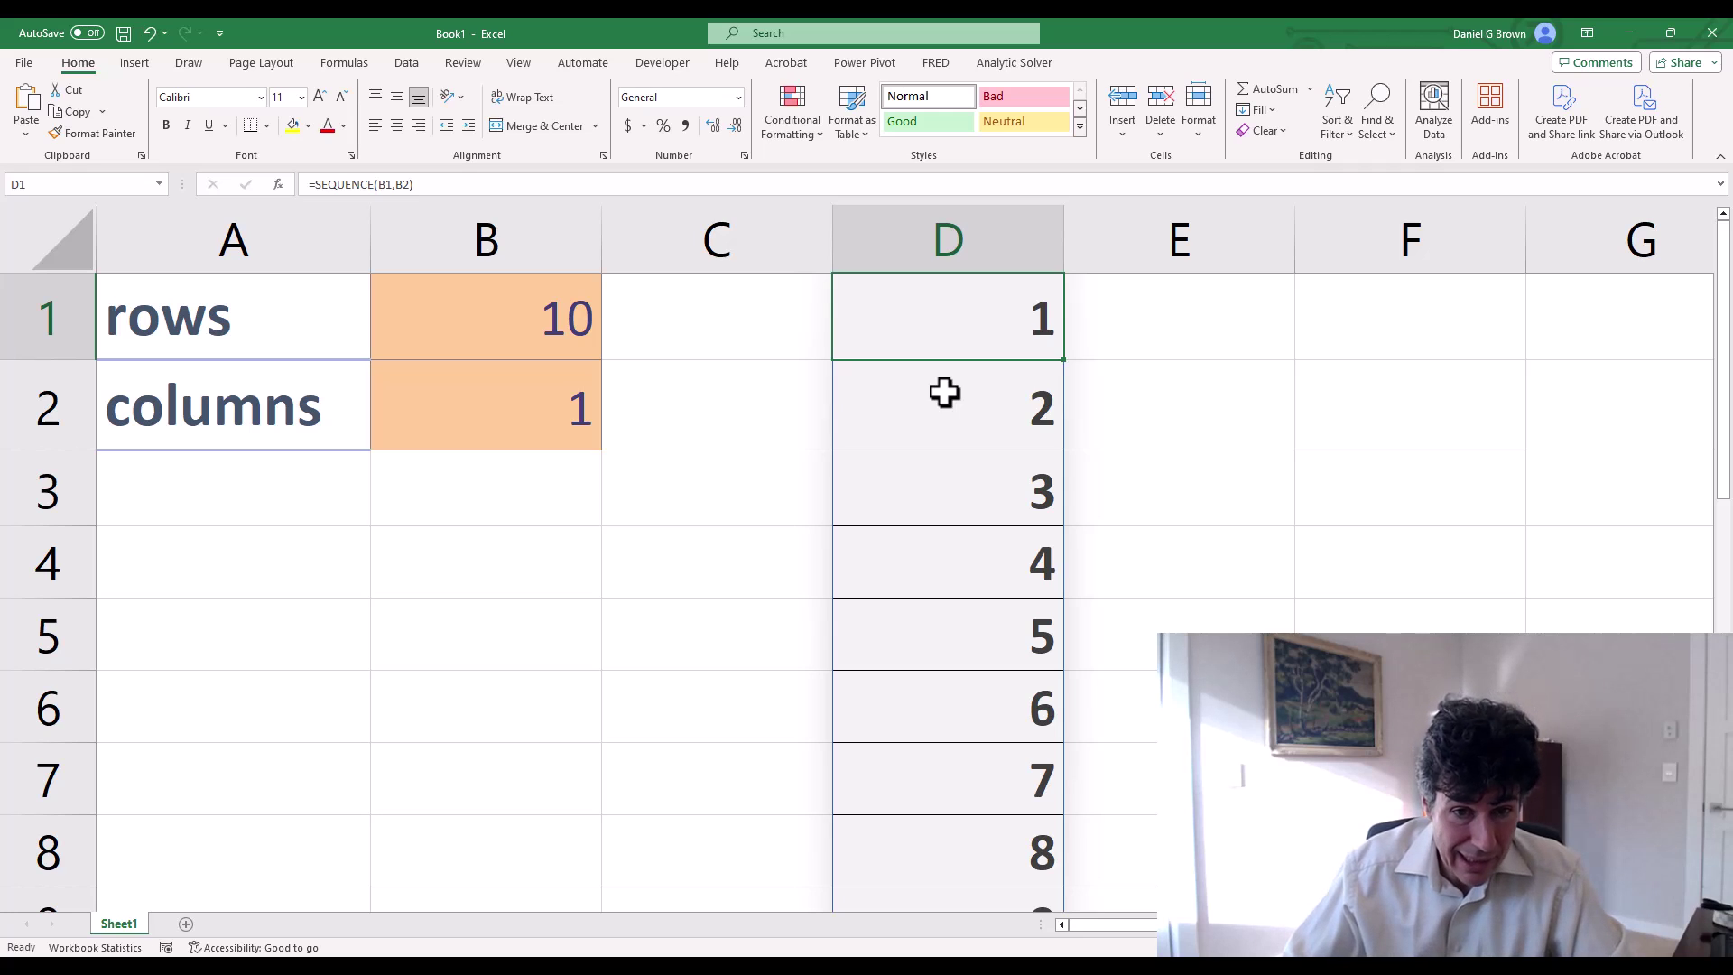
{"action": "left_click", "coordinate": [544, 309]}
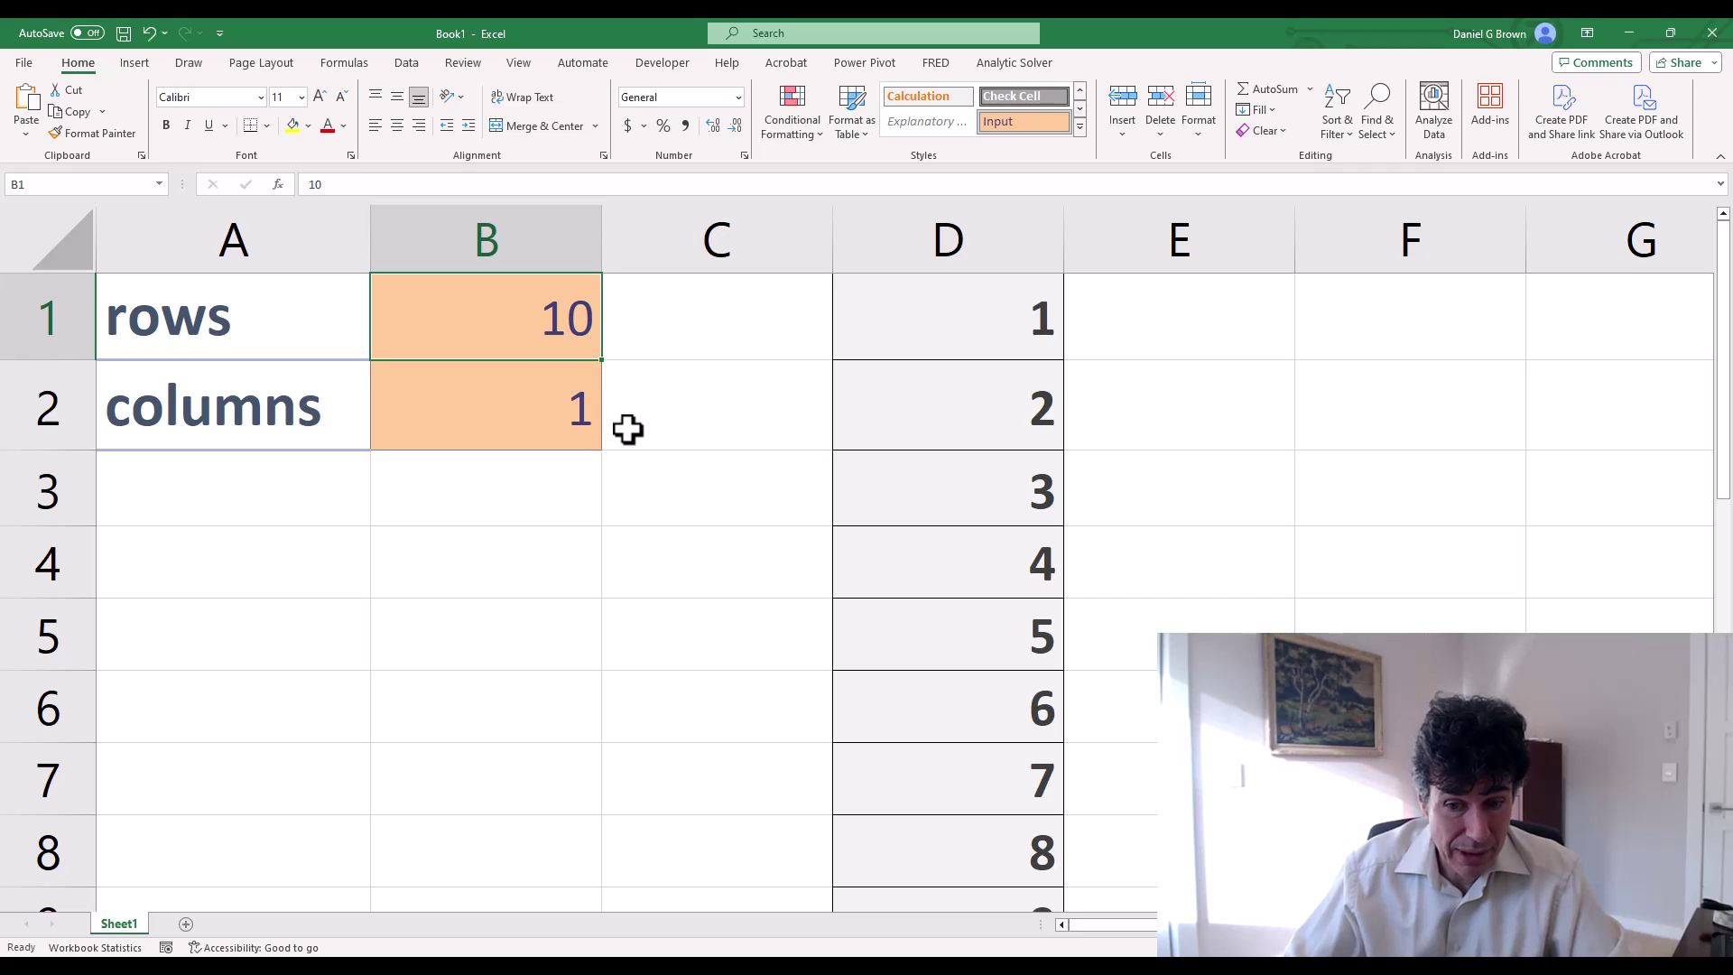
{"action": "scroll", "coordinate": [976, 407], "scroll_direction": "down", "scroll_amount": 2}
{"action": "scroll", "coordinate": [975, 408], "scroll_direction": "up", "scroll_amount": 1}
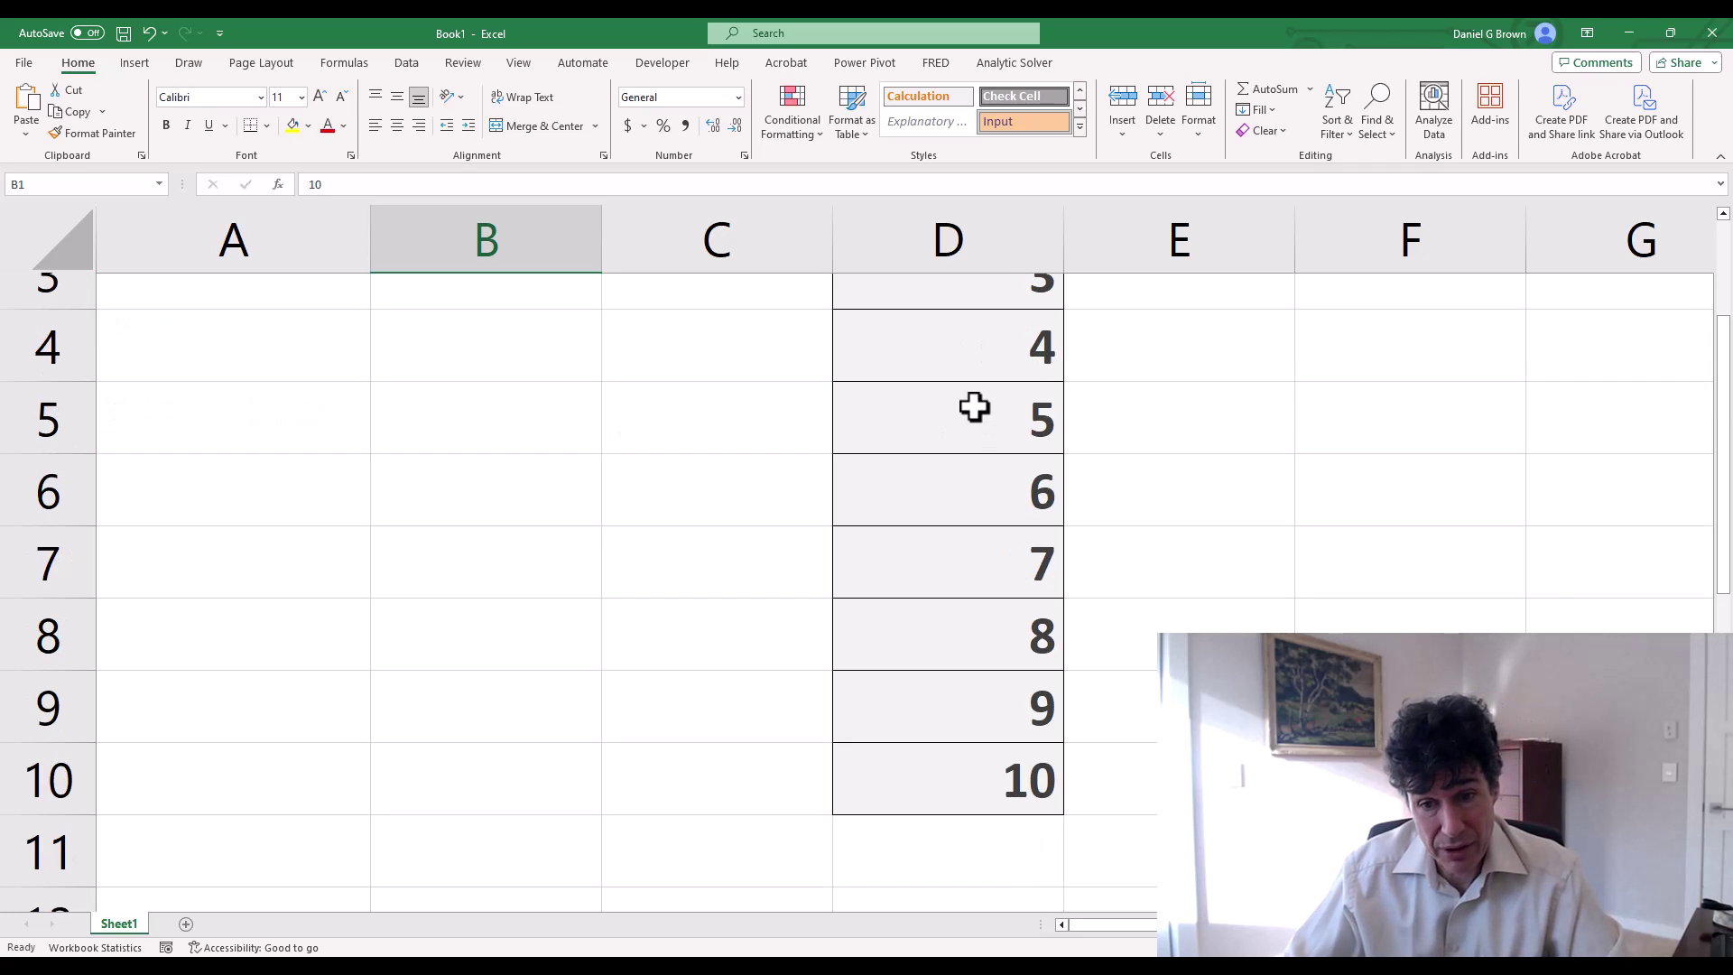
{"action": "scroll", "coordinate": [956, 495], "scroll_direction": "up", "scroll_amount": 1}
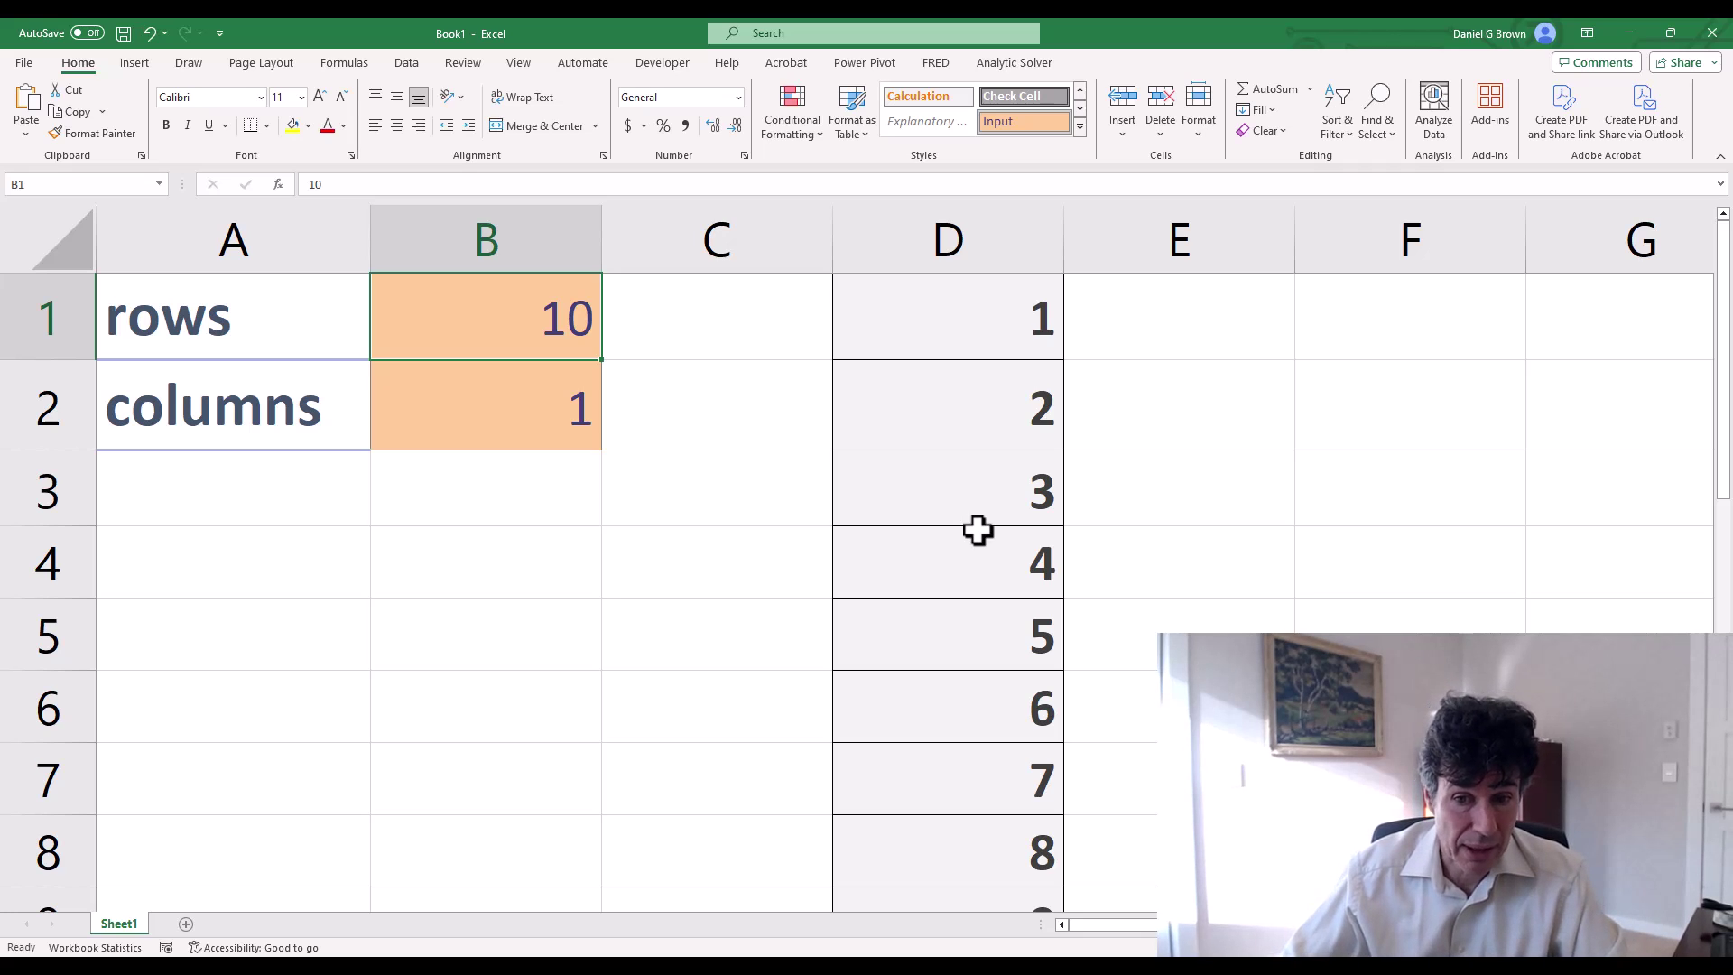
{"action": "scroll", "coordinate": [979, 530], "scroll_direction": "down", "scroll_amount": 2}
{"action": "scroll", "coordinate": [978, 530], "scroll_direction": "up", "scroll_amount": 2}
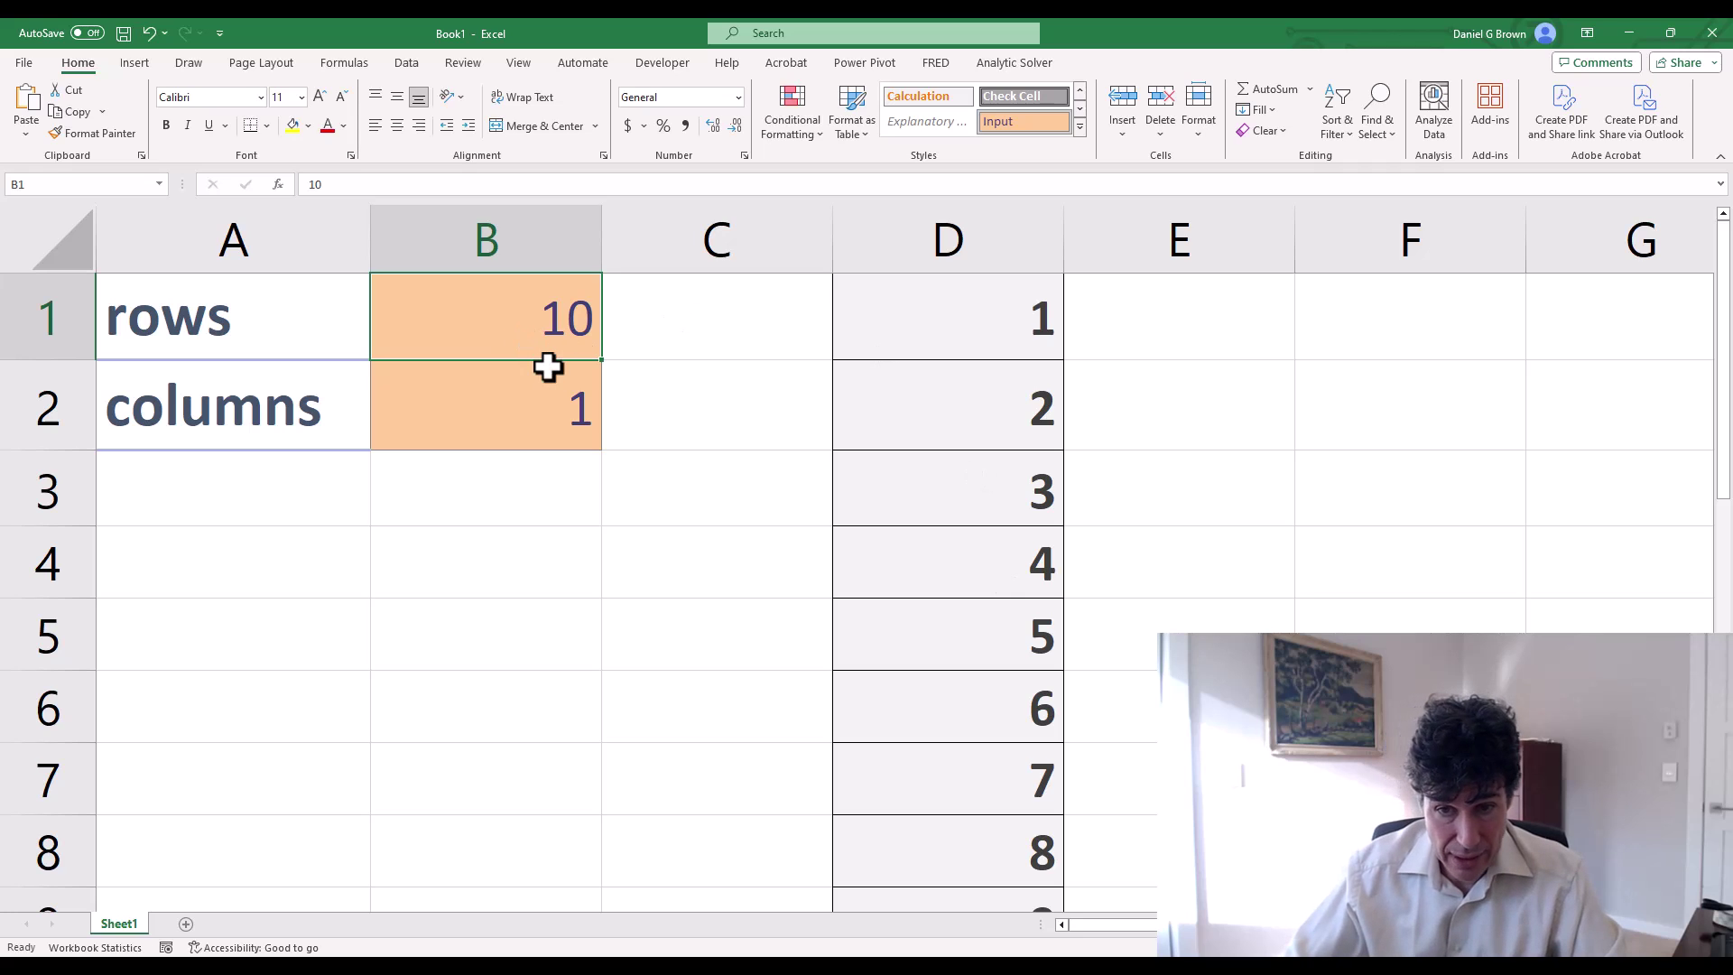
Step: Set the rows input to 5 and enter =MyData in A4 to spill the named range
{"action": "type", "text": "5"}
{"action": "key", "text": "Return"}
{"action": "left_click_drag", "start_coordinate": [909, 334], "coordinate": [936, 611]}
{"action": "left_click", "coordinate": [289, 547]}
{"action": "type", "text": "=my"}
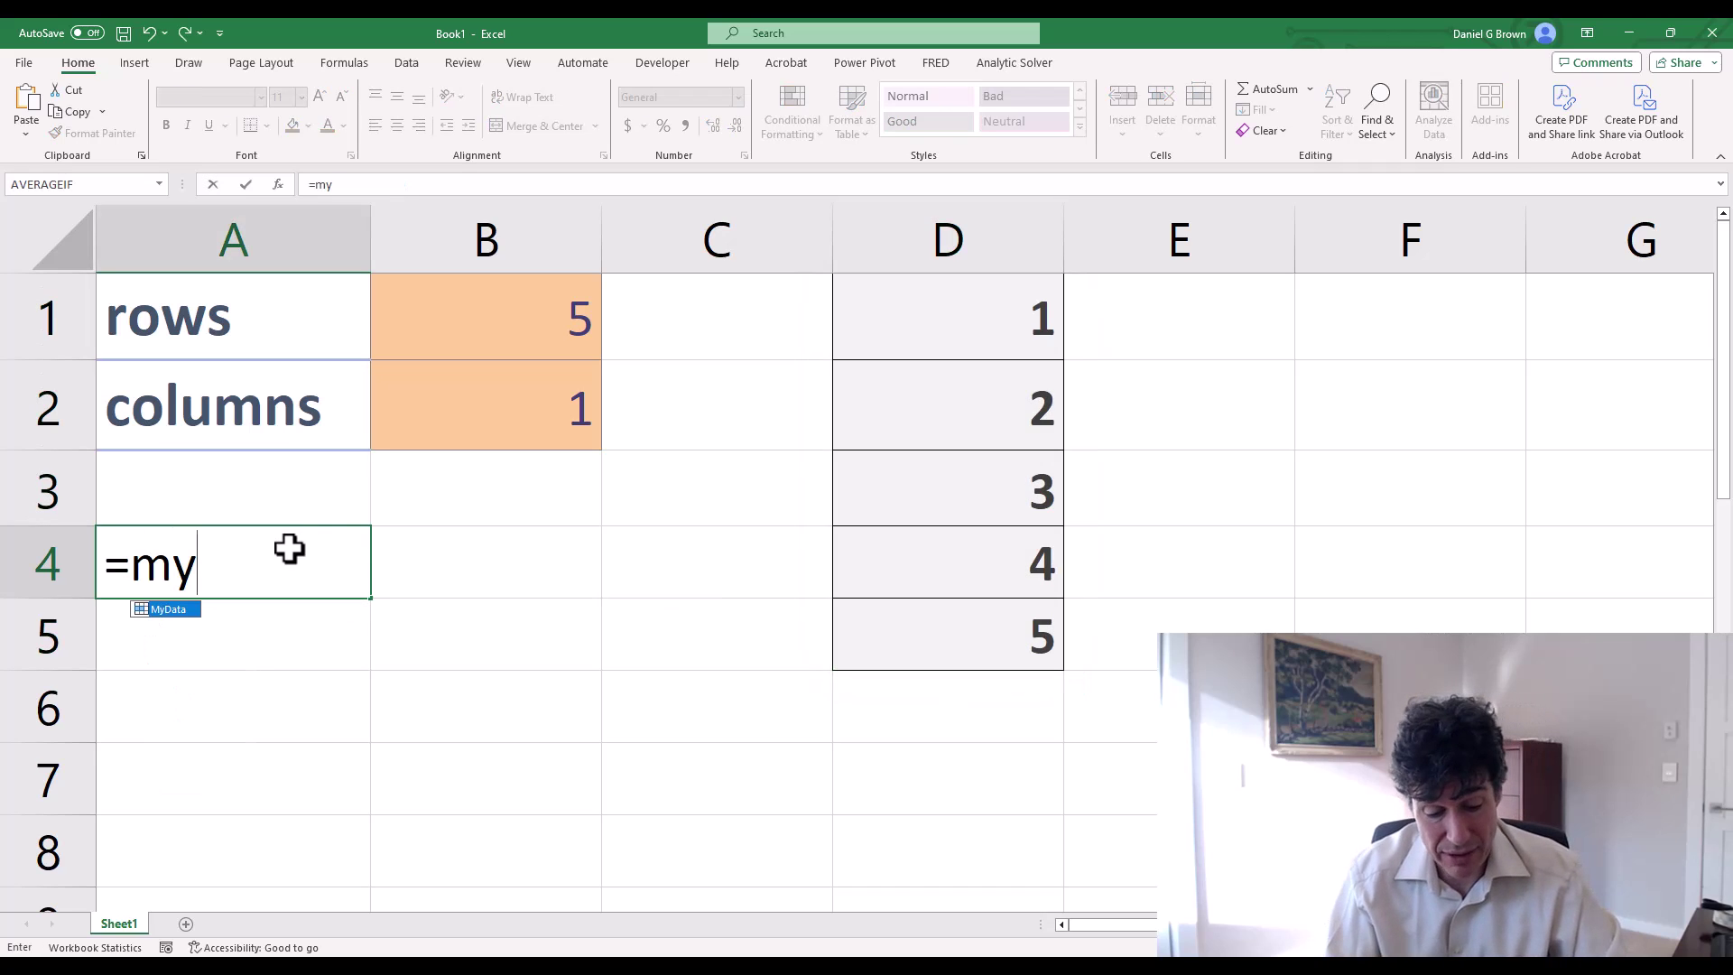
{"action": "type", "text": "daa"}
{"action": "key", "text": "BackSpace"}
{"action": "type", "text": "t"}
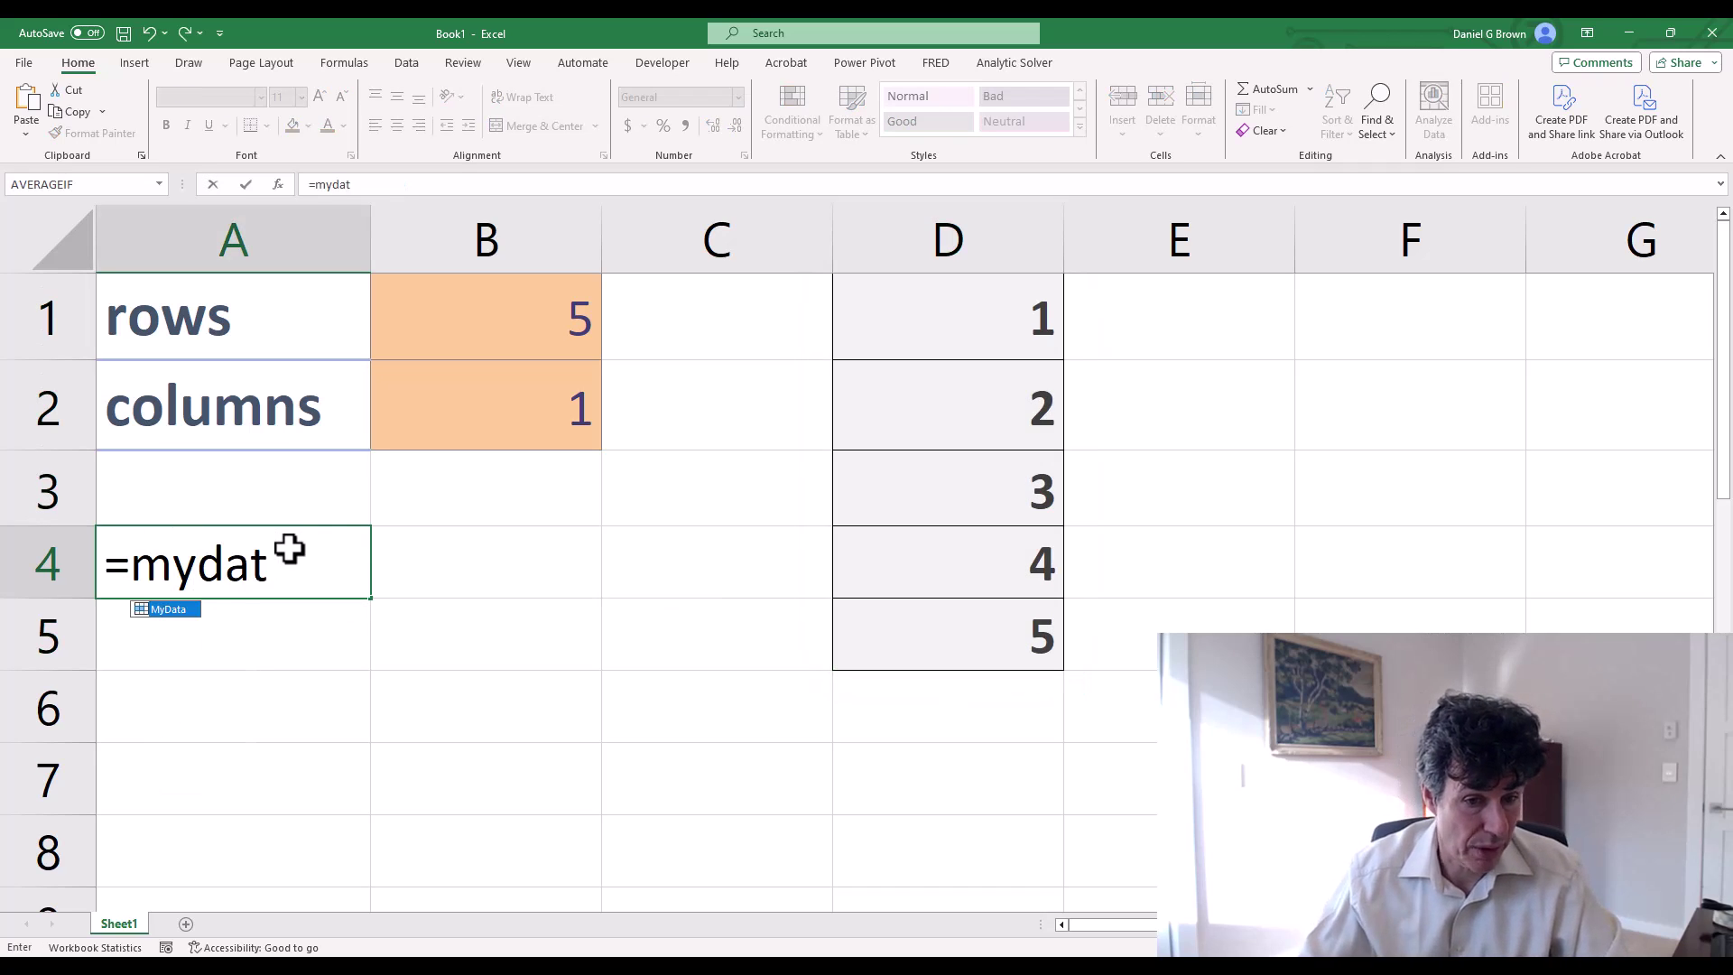
{"action": "type", "text": "a"}
{"action": "key", "text": "Return"}
{"action": "left_click", "coordinate": [290, 548]}
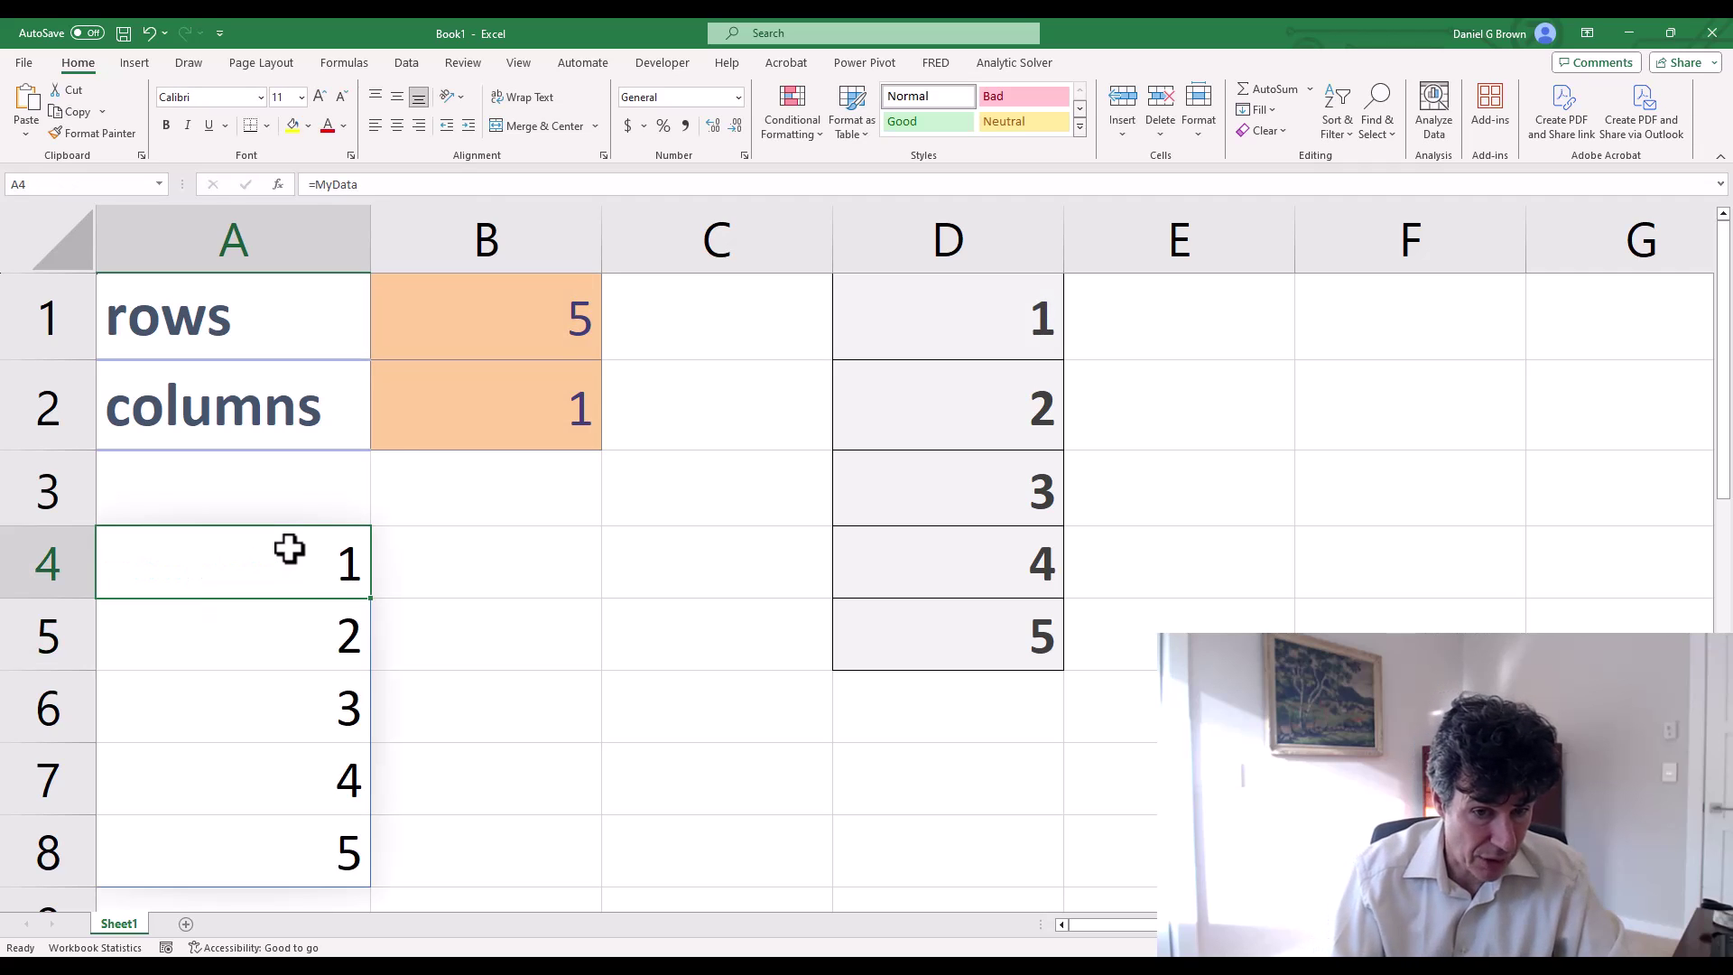
Step: Total the named range with =SUM(MyData) in B4
{"action": "key", "text": "Right"}
{"action": "type", "text": "=sum("}
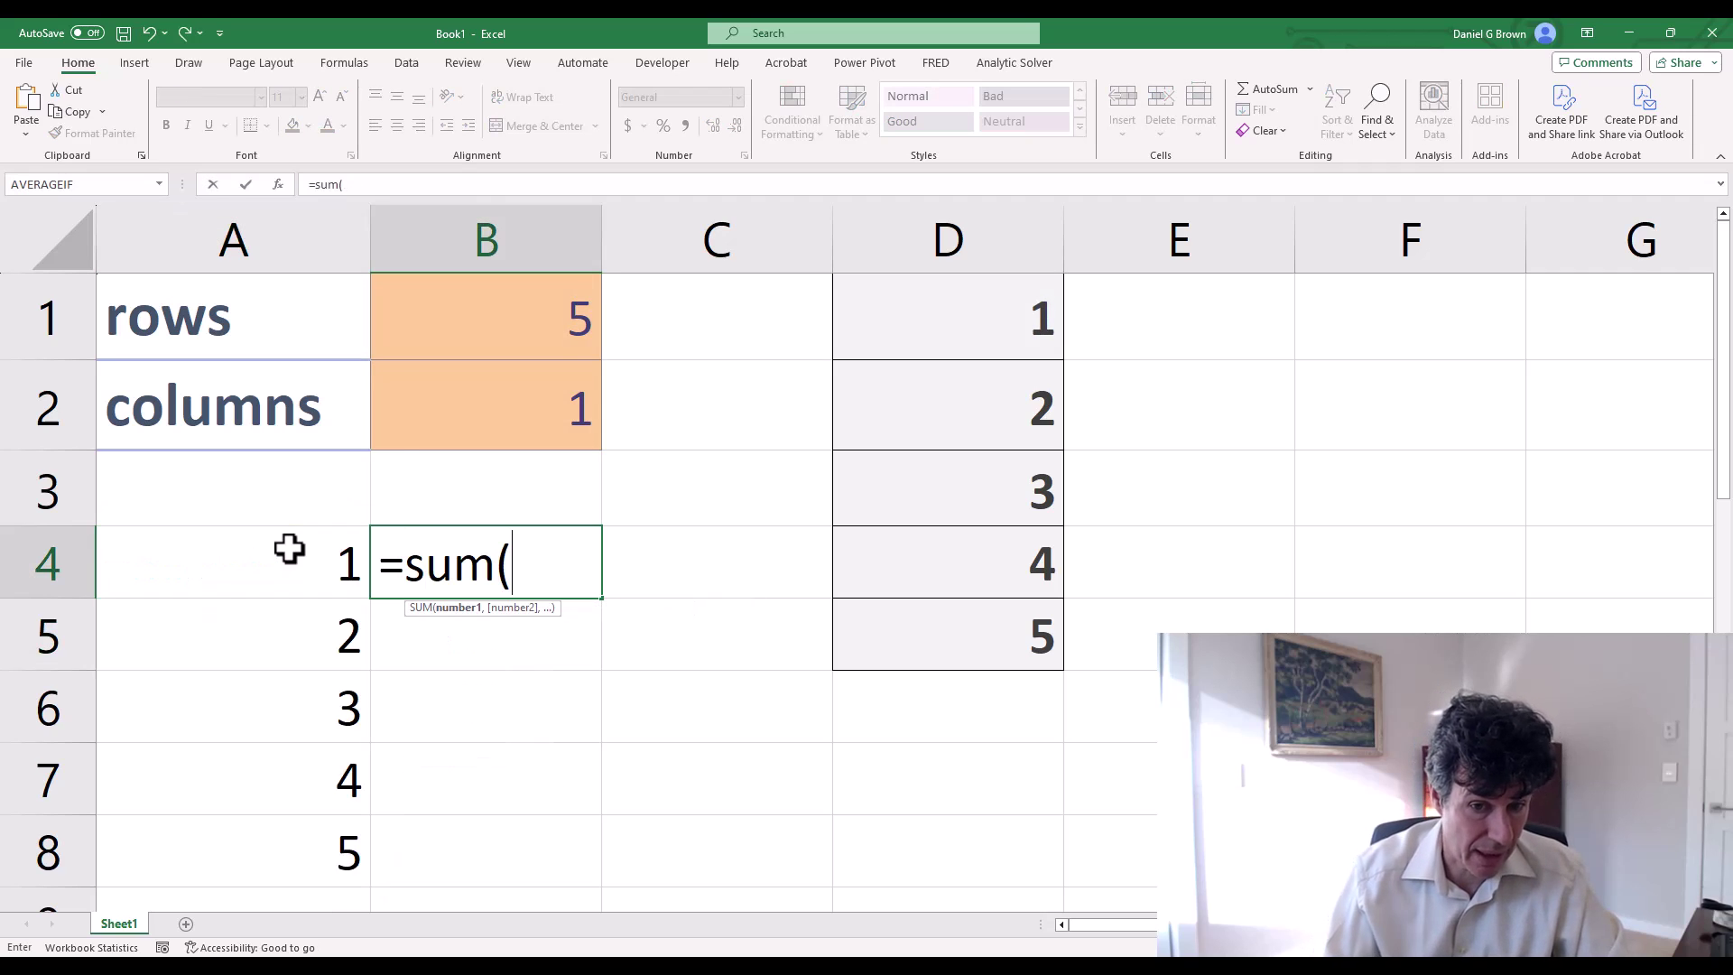
{"action": "type", "text": "mydata)"}
{"action": "key", "text": "Return"}
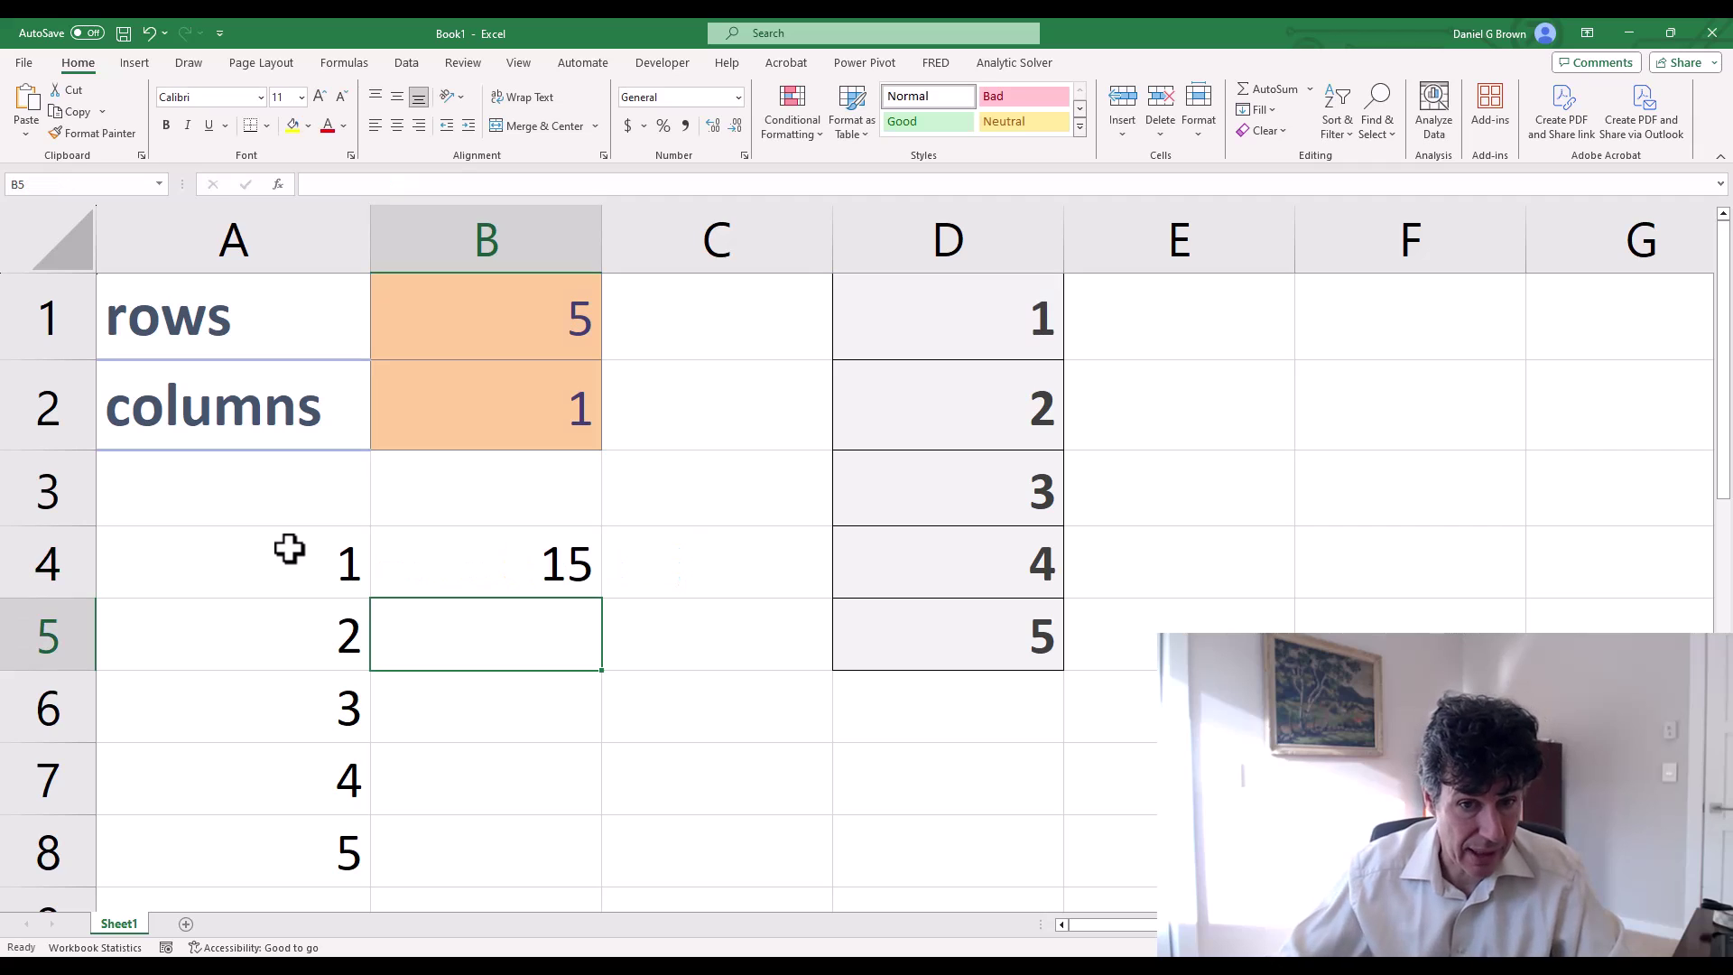
{"action": "key", "text": "Up"}
Step: Change B1 back to 10 and check the D1 spill and B4's total of 55
{"action": "left_click", "coordinate": [463, 347]}
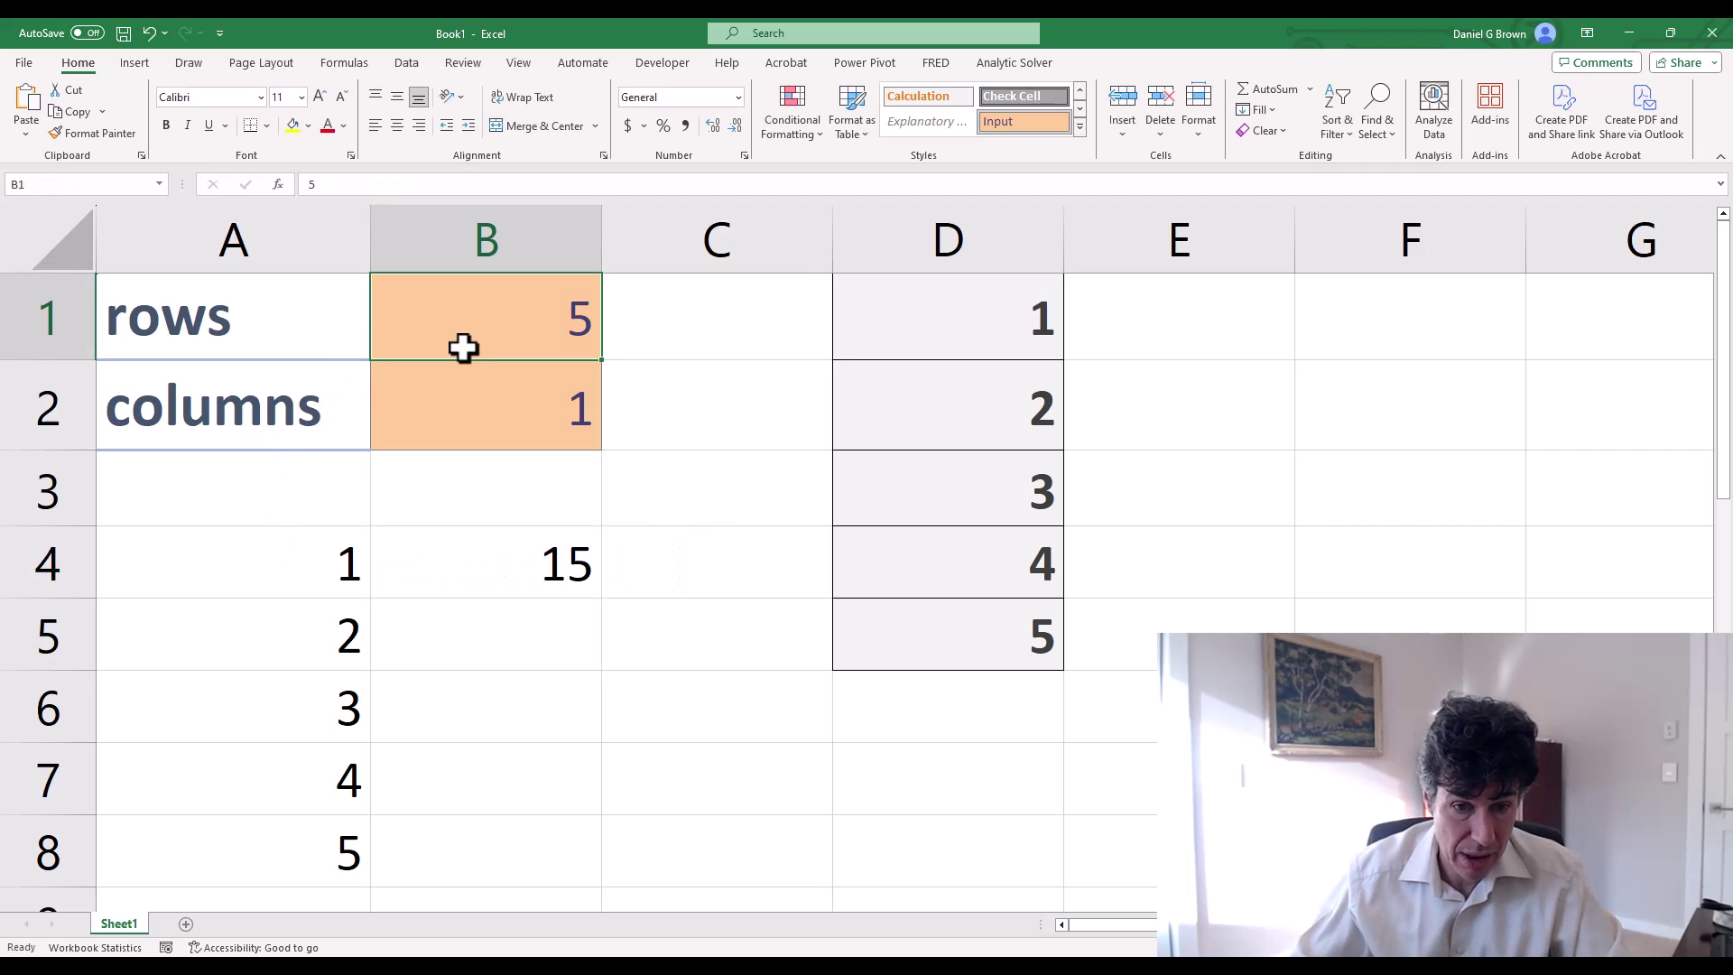
{"action": "type", "text": "10"}
{"action": "key", "text": "Return"}
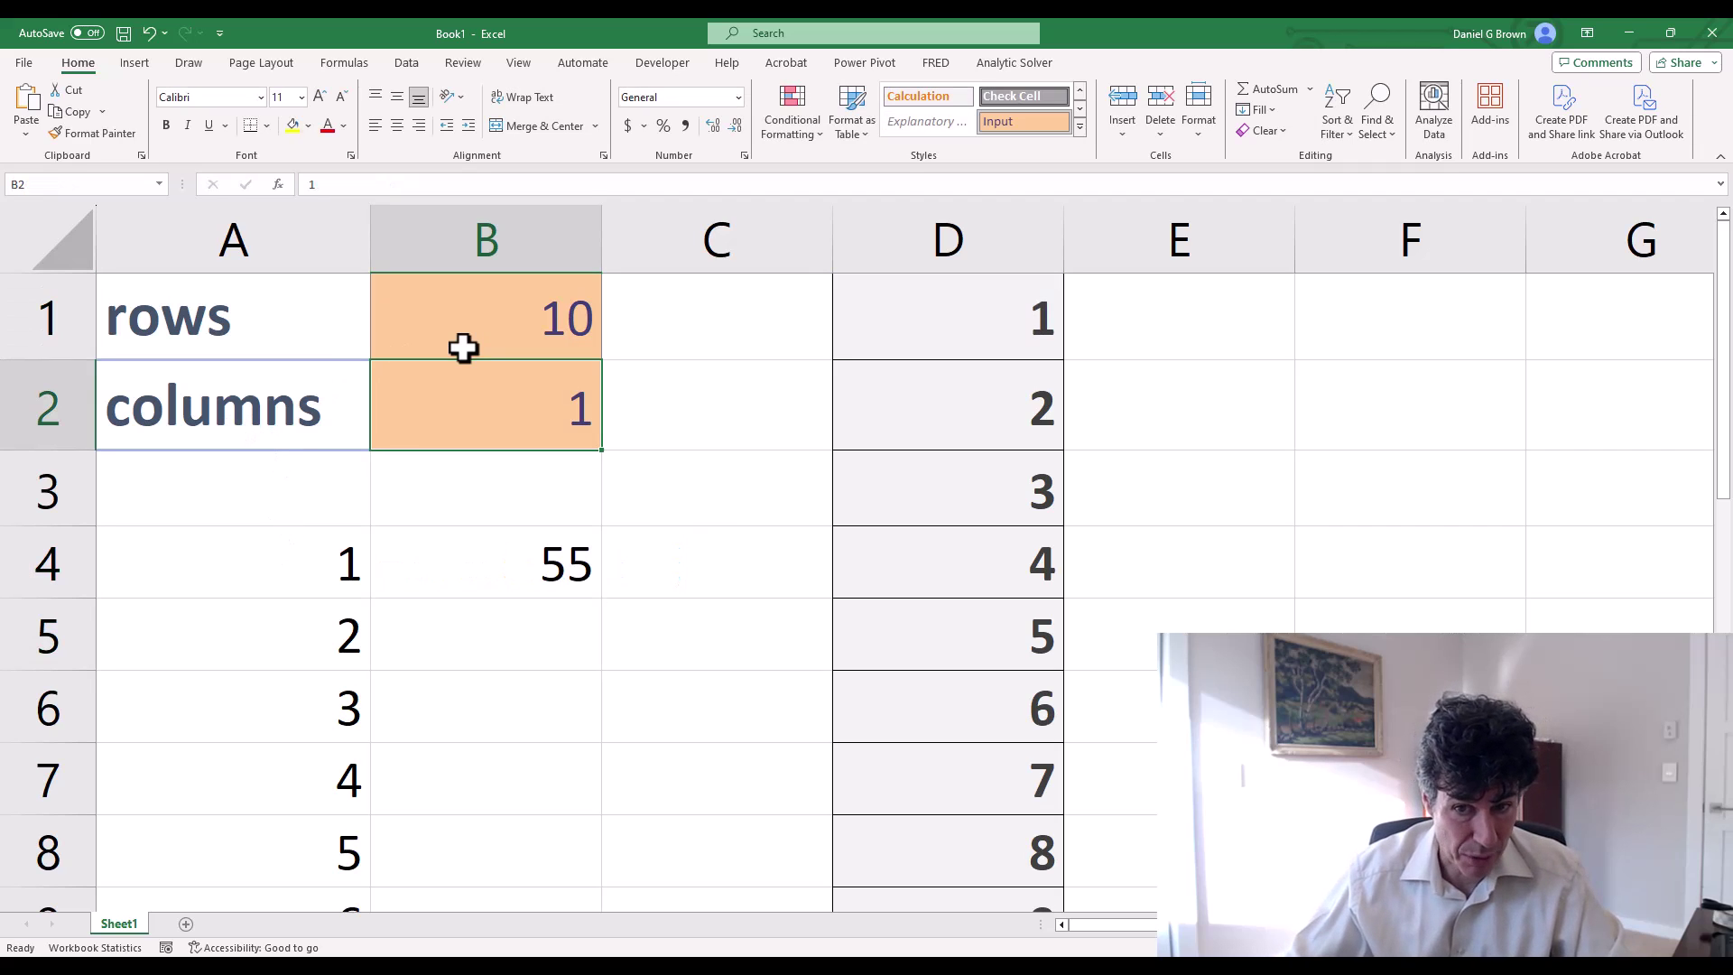
{"action": "left_click", "coordinate": [998, 298]}
{"action": "left_click", "coordinate": [449, 560]}
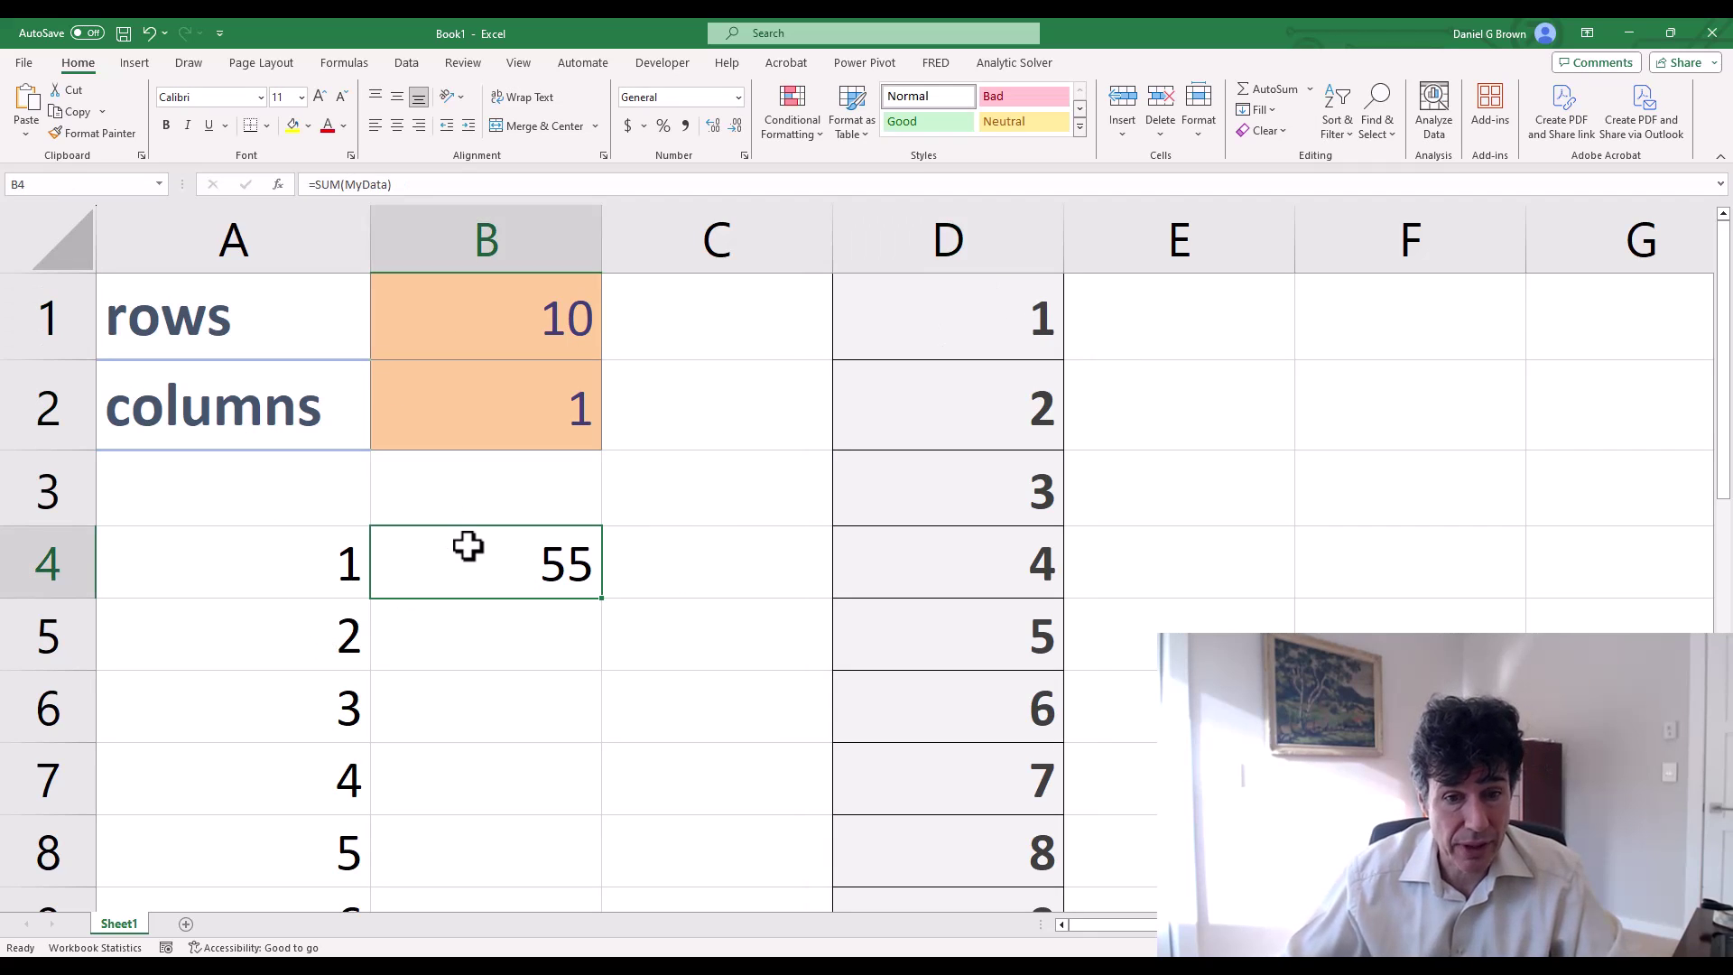